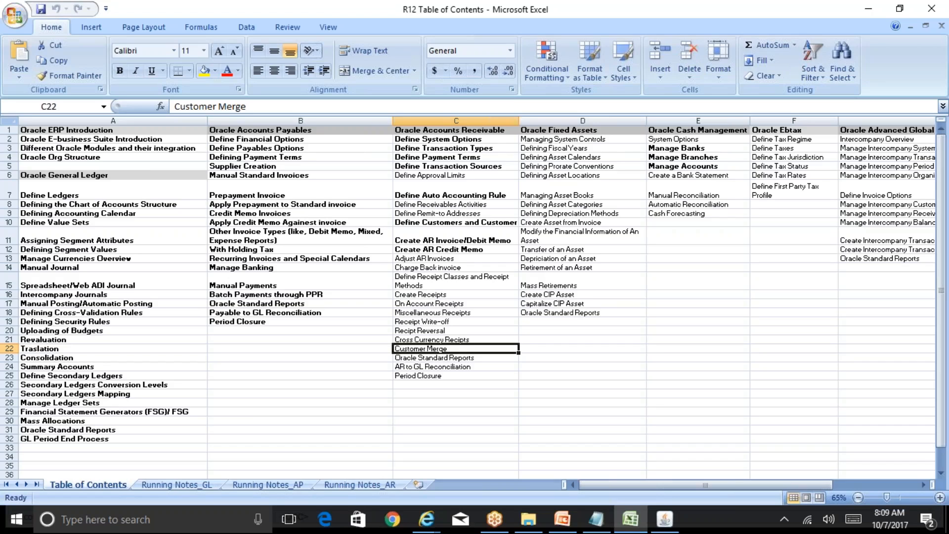
Step: Make the Define Approval Limits and Adjust AR Invoices topics bold in the Oracle Accounts Receivable column
{"action": "left_click", "coordinate": [440, 260]}
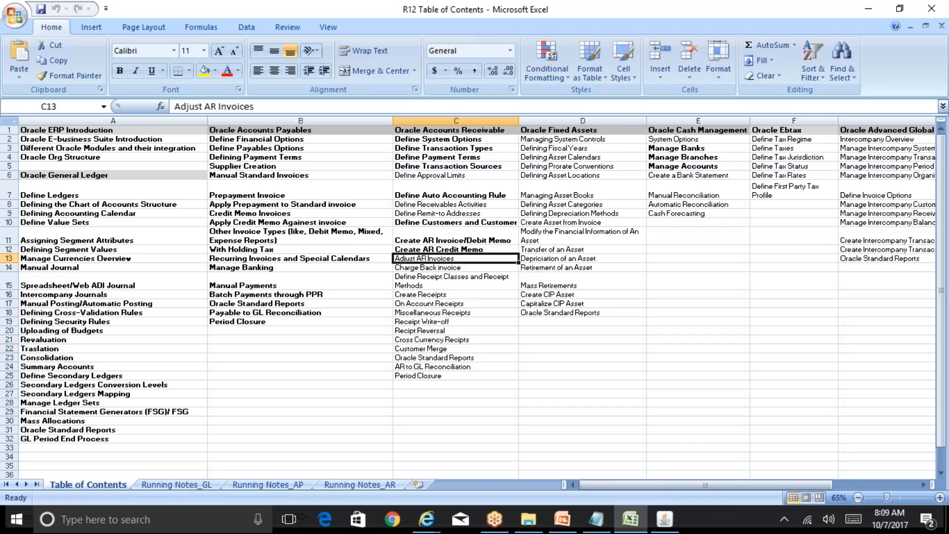
{"action": "left_click", "coordinate": [458, 176]}
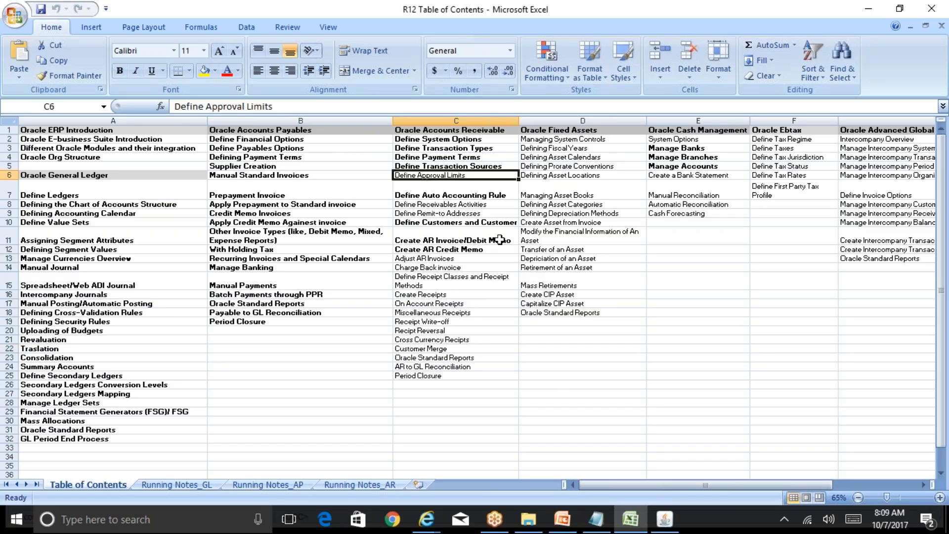
{"action": "key", "text": "ctrl+b"}
{"action": "left_click", "coordinate": [435, 258]}
{"action": "key", "text": "ctrl+b"}
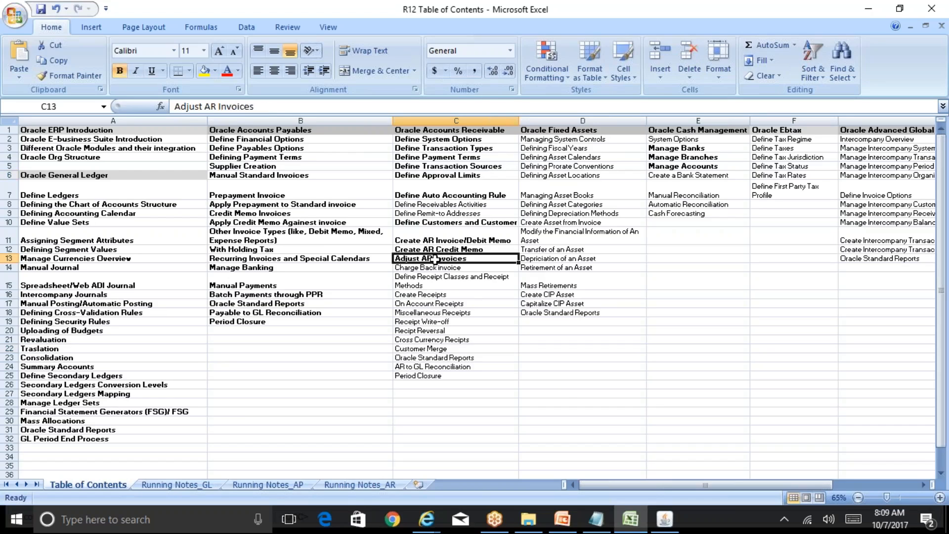
{"action": "left_click", "coordinate": [458, 323]}
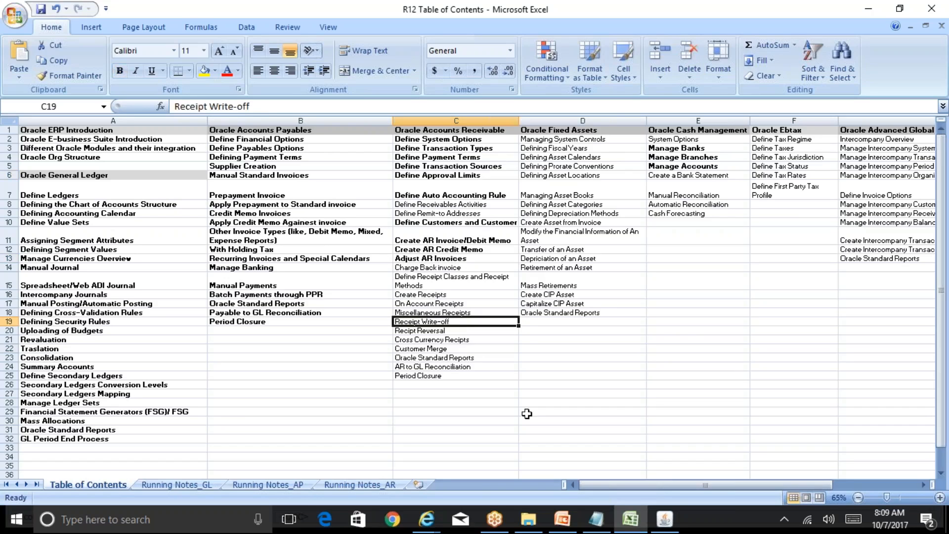
Step: Switch to Oracle Applications and close the Find Journals and Enter Journals windows
{"action": "left_click", "coordinate": [666, 517]}
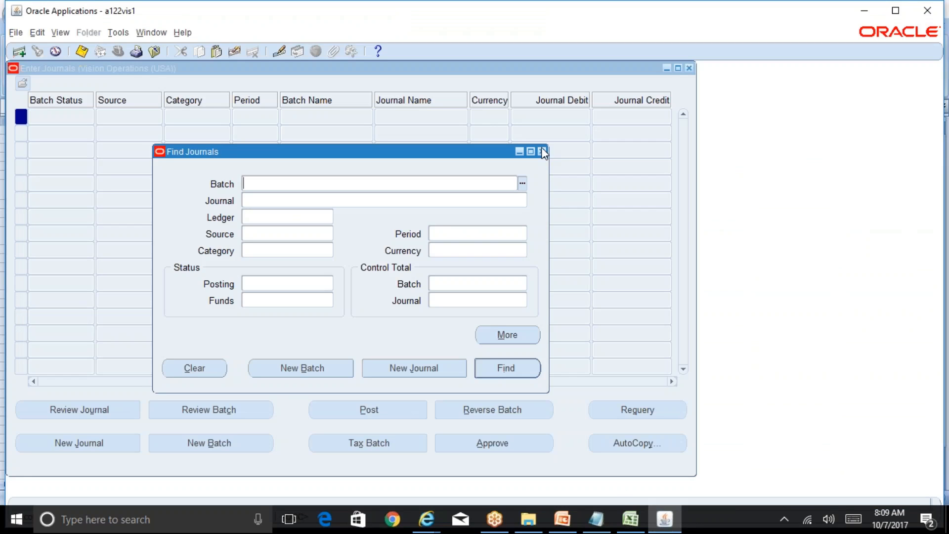
{"action": "left_click", "coordinate": [542, 150]}
{"action": "left_click", "coordinate": [689, 67]}
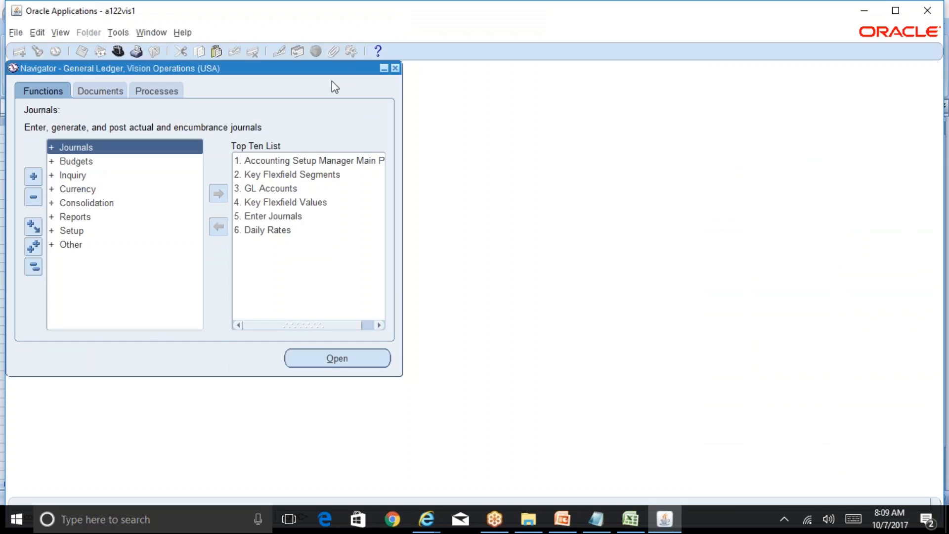
Step: Change the responsibility to Accounts Receivables Superuser, Reliance Cotton Ext INR
{"action": "left_click", "coordinate": [117, 51]}
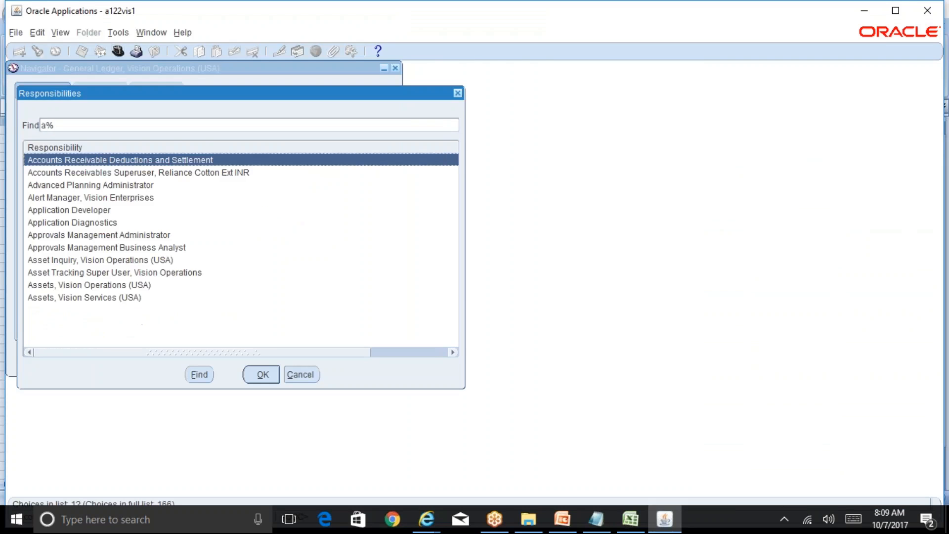
{"action": "key", "text": "Down"}
{"action": "key", "text": "Return"}
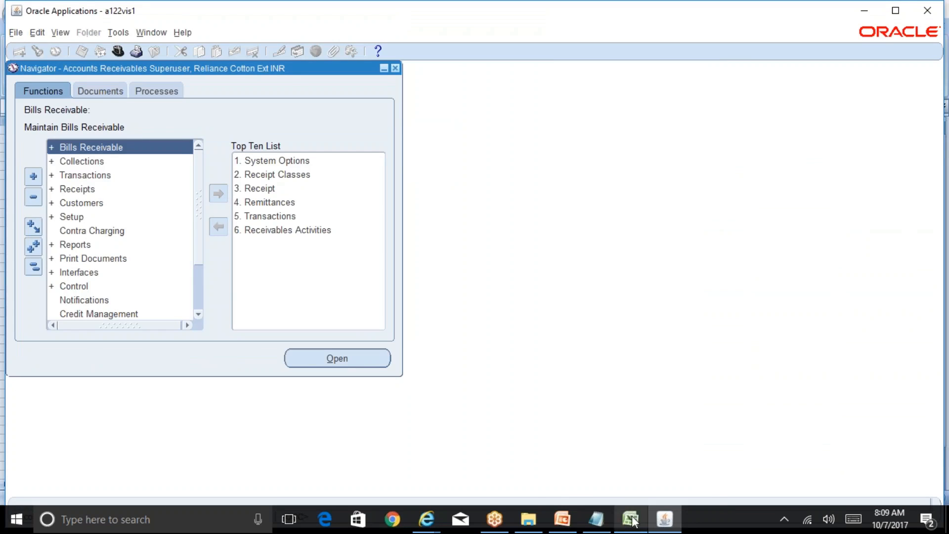
Step: Switch to the Excel workbook and enter 10000 in R24 and 9500 in S24 of the Running Notes_AR sheet
{"action": "mouse_move", "coordinate": [633, 521]}
{"action": "left_click", "coordinate": [647, 494]}
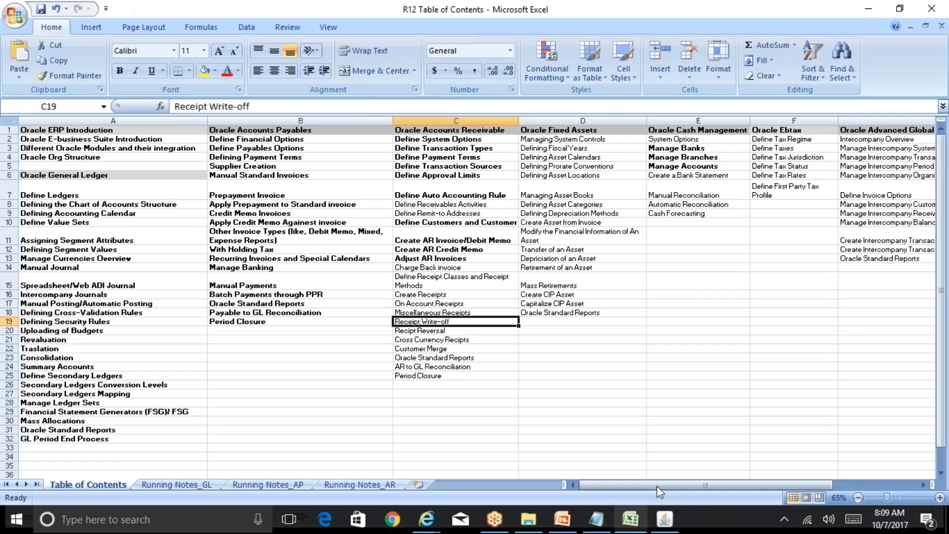
{"action": "left_click", "coordinate": [370, 487]}
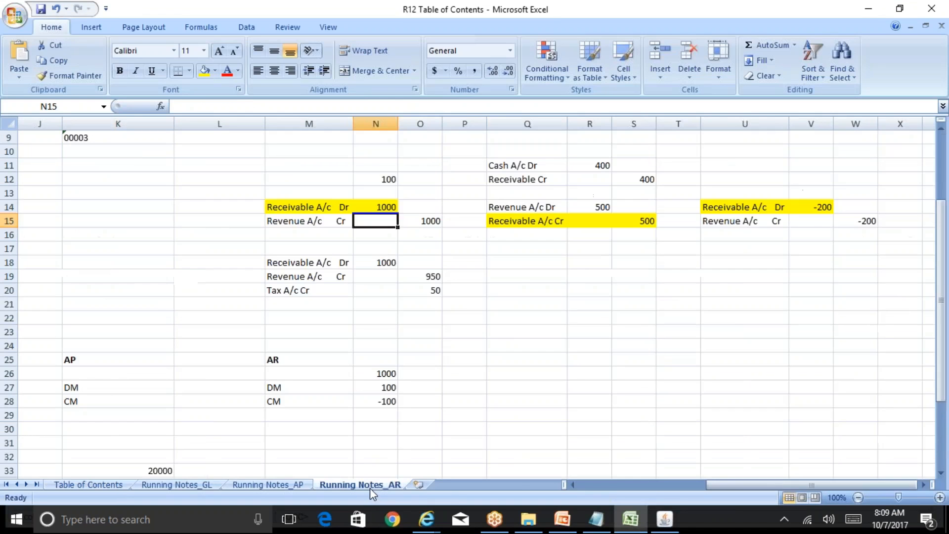
{"action": "left_click", "coordinate": [606, 343]}
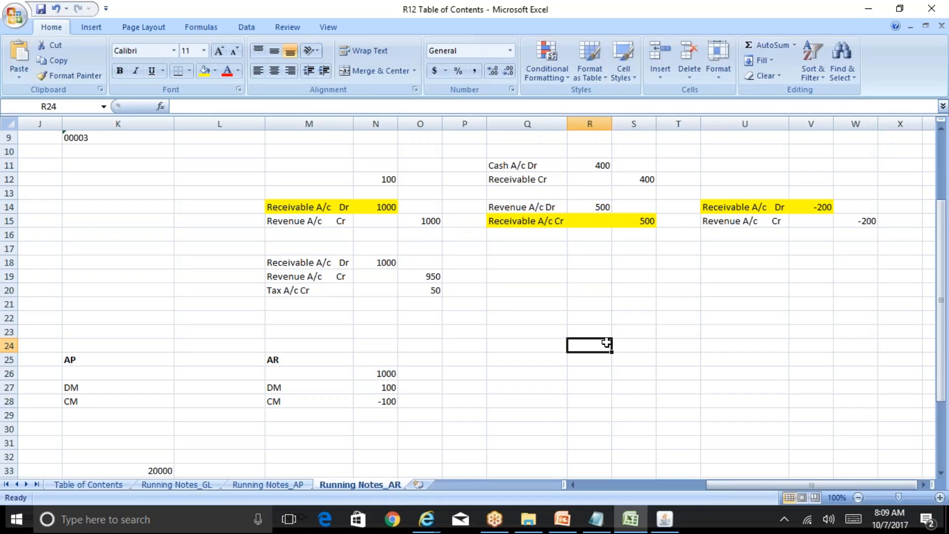
{"action": "type", "text": "10000"}
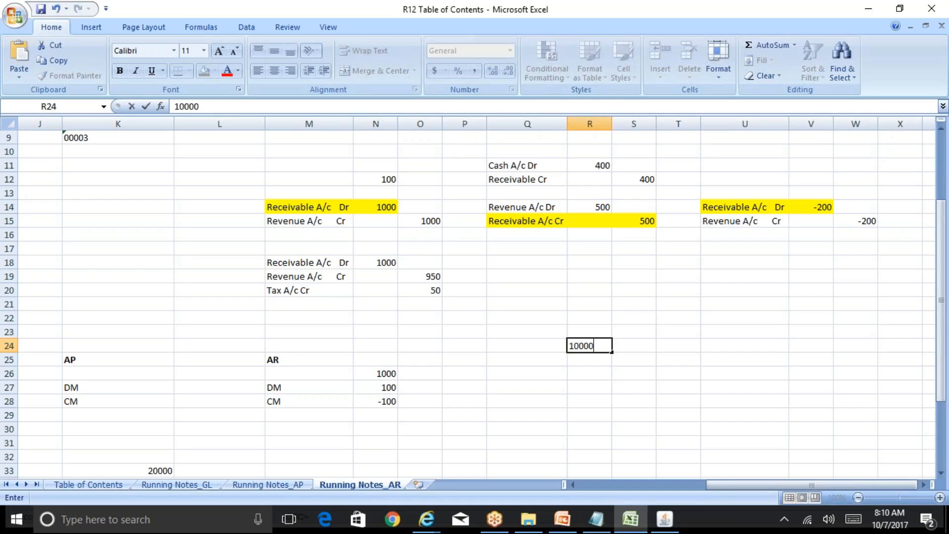
{"action": "key", "text": "Return"}
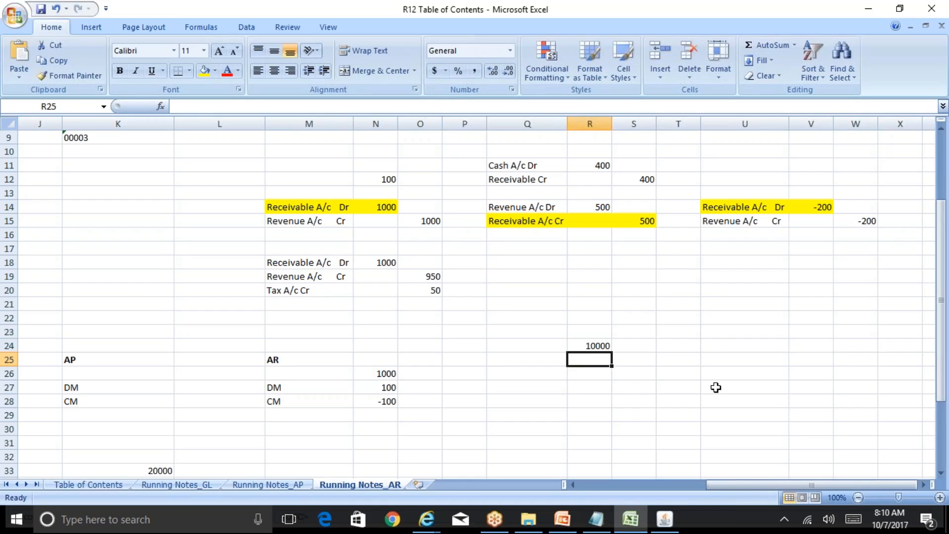
{"action": "key", "text": "Right"}
{"action": "key", "text": "Up"}
{"action": "type", "text": "9500"}
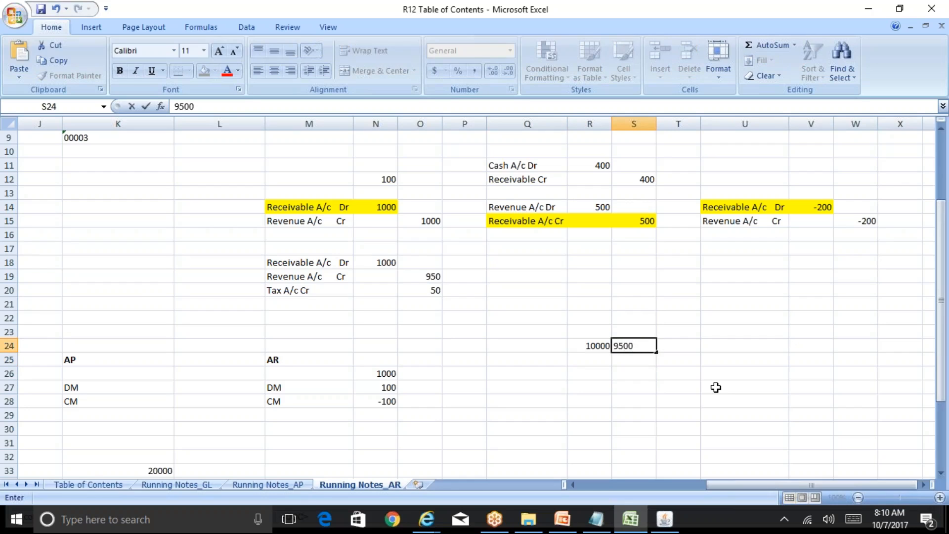
{"action": "key", "text": "Right"}
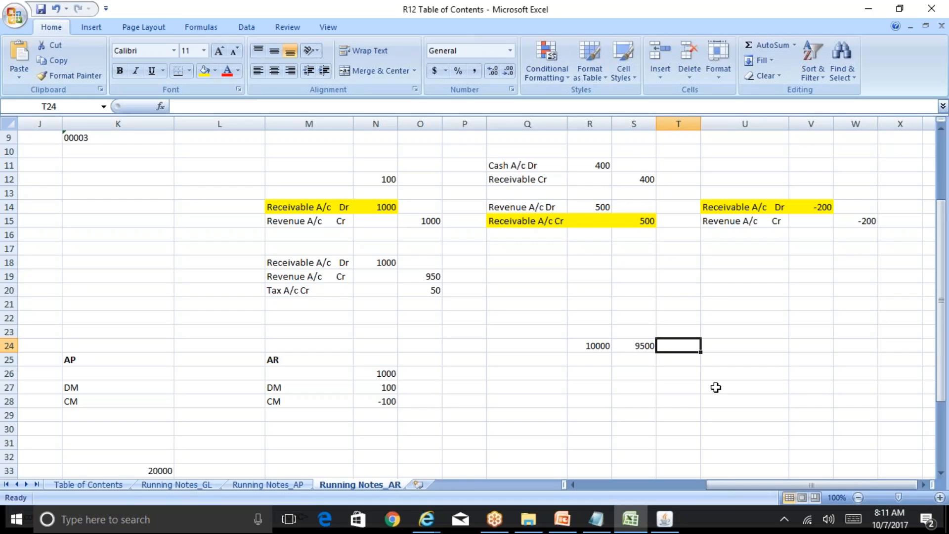
Step: Switch back to Oracle Applications and open the Transactions form
{"action": "left_click", "coordinate": [672, 526]}
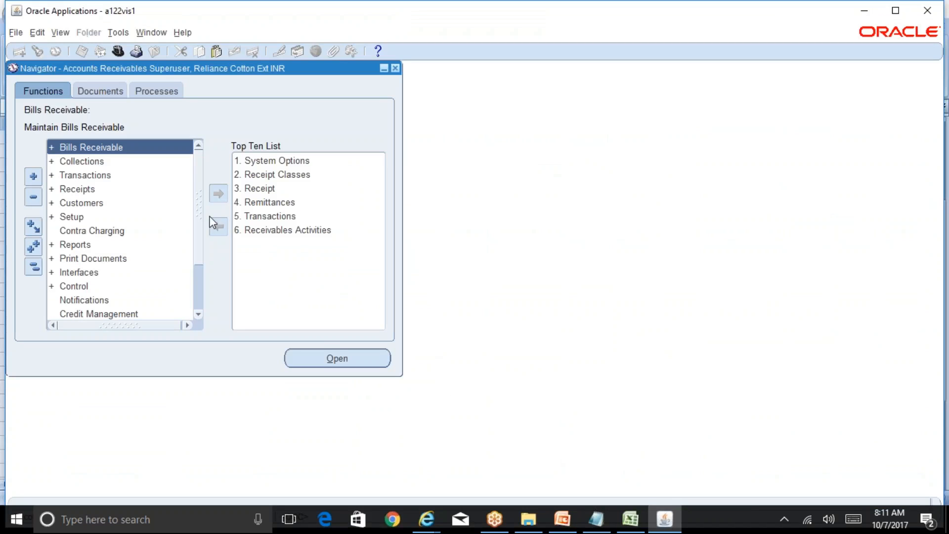
{"action": "double_click", "coordinate": [106, 176]}
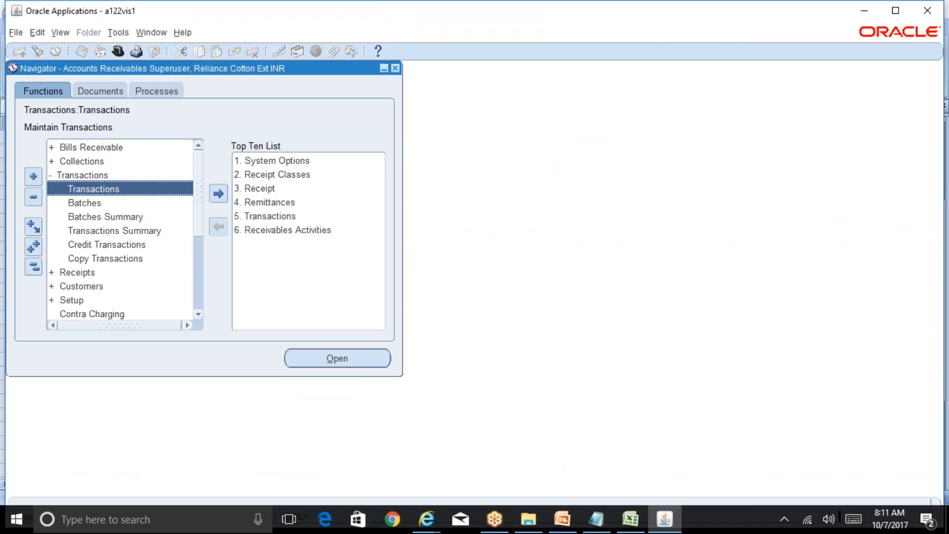
{"action": "left_click", "coordinate": [337, 358]}
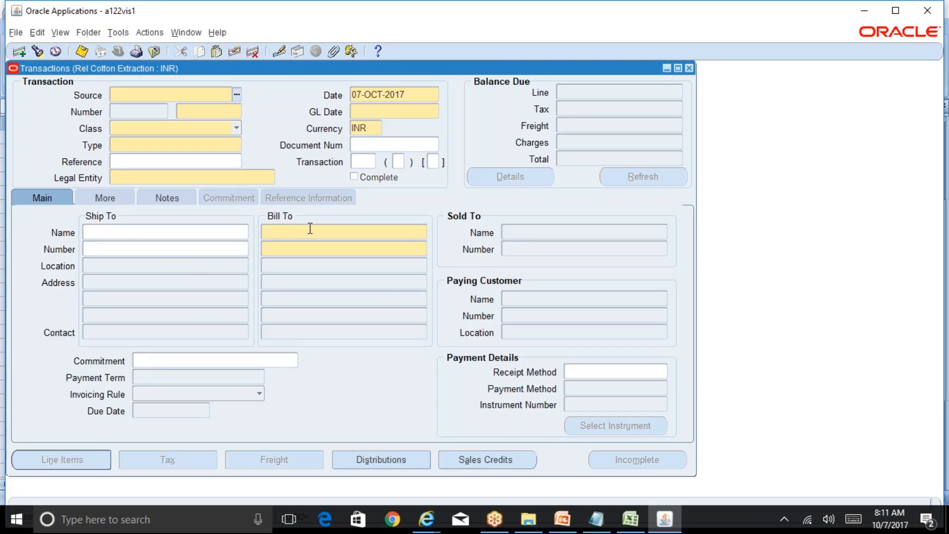
Step: Set the transaction's source to MANUAL-OTHER, class to Invoice and type to Manual-INV
{"action": "type", "text": "MAN"}
{"action": "key", "text": "Tab"}
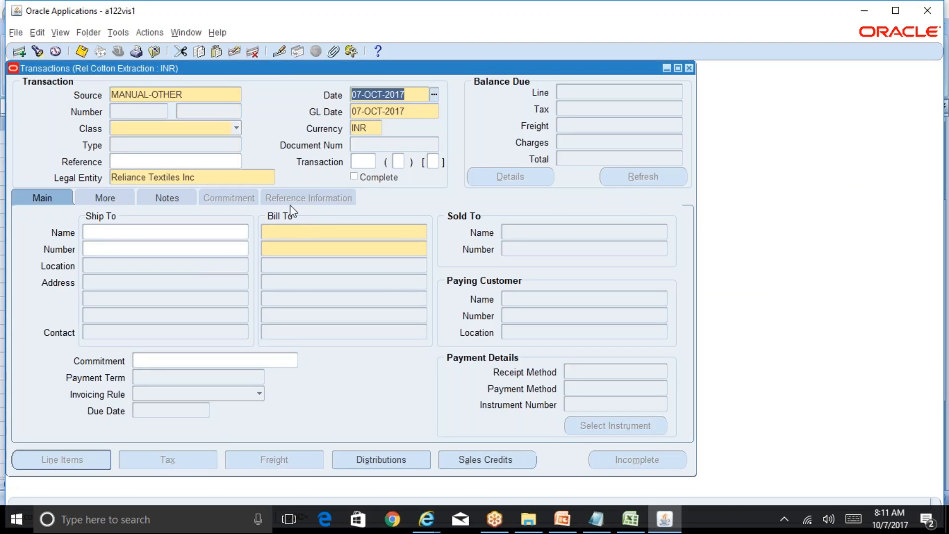
{"action": "left_click", "coordinate": [236, 128]}
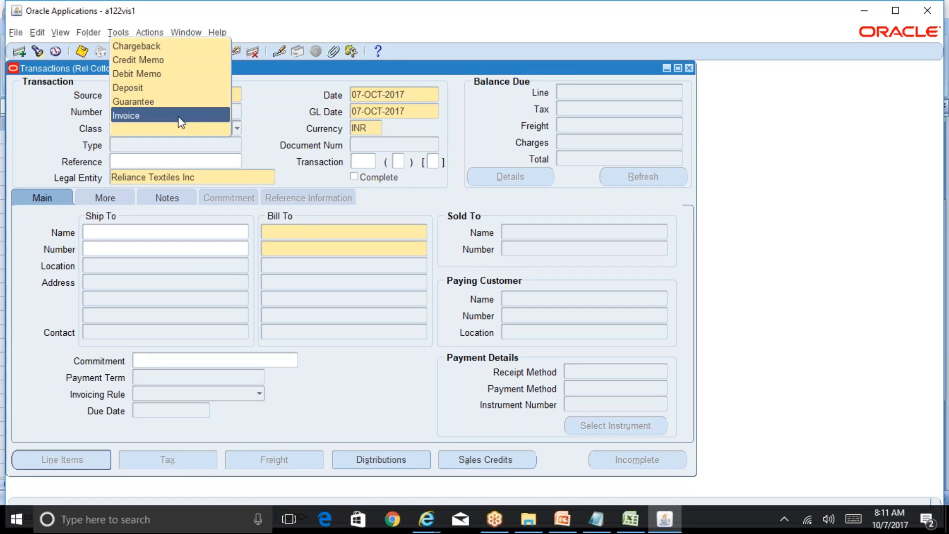
{"action": "left_click", "coordinate": [181, 115]}
{"action": "type", "text": "M"}
{"action": "key", "text": "Tab"}
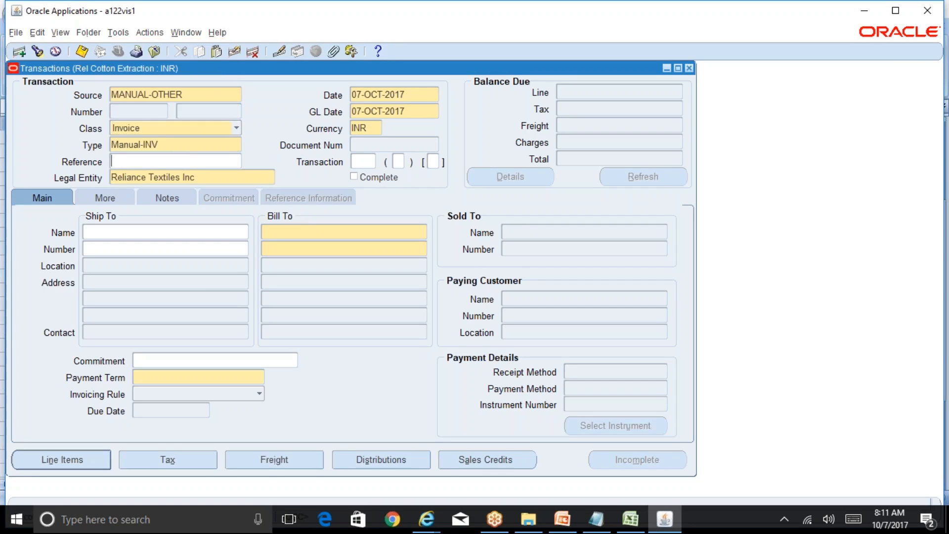
Step: Set Raymonds Suitings as the invoice's bill-to customer
{"action": "left_click", "coordinate": [290, 231]}
{"action": "type", "text": "Raymo"}
{"action": "key", "text": "Tab"}
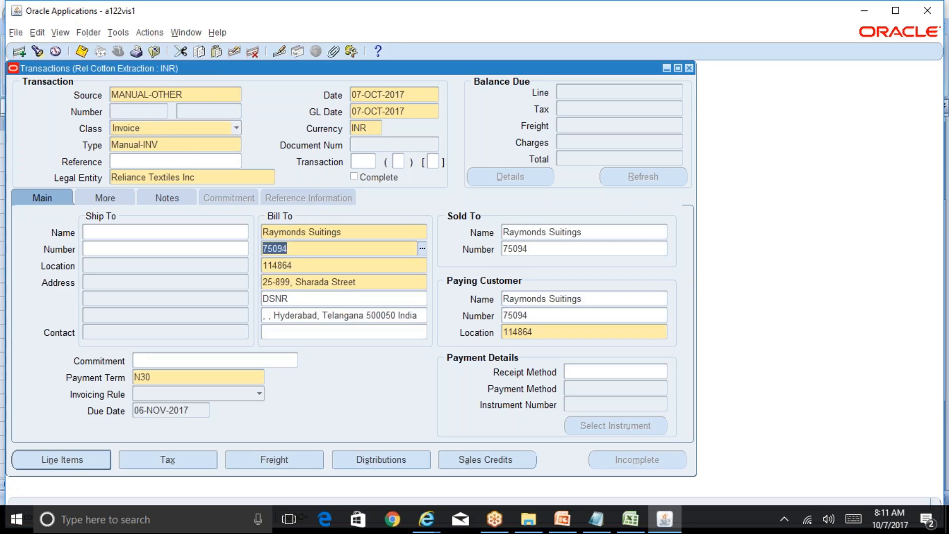
Step: Fill in the required Transaction Information for the invoice with Customer Type 02 (Good)
{"action": "left_click", "coordinate": [75, 467]}
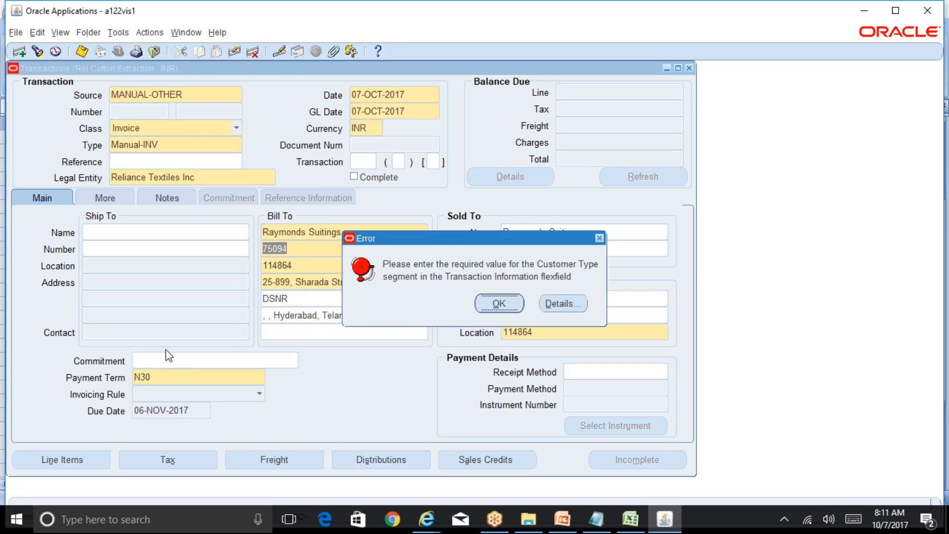
{"action": "left_click", "coordinate": [510, 312]}
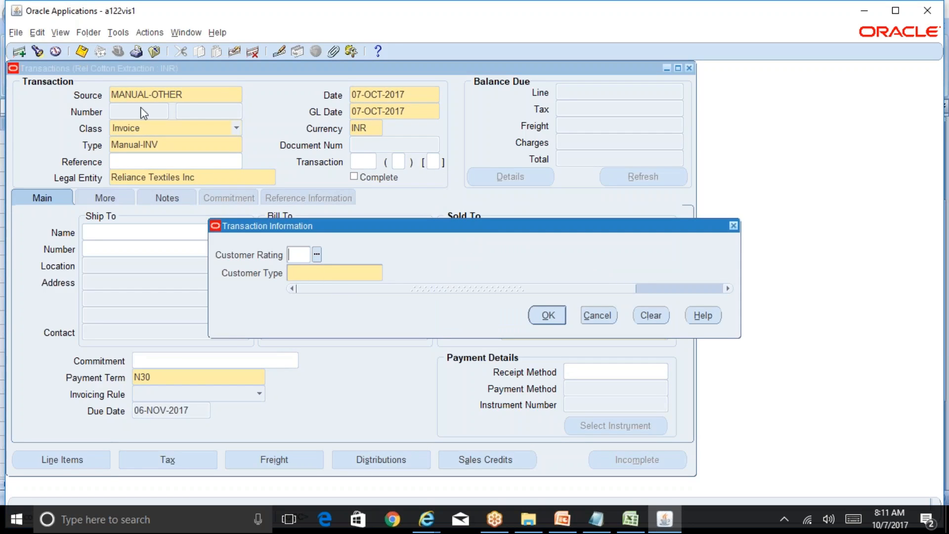
{"action": "left_click", "coordinate": [319, 272]}
{"action": "type", "text": "02"}
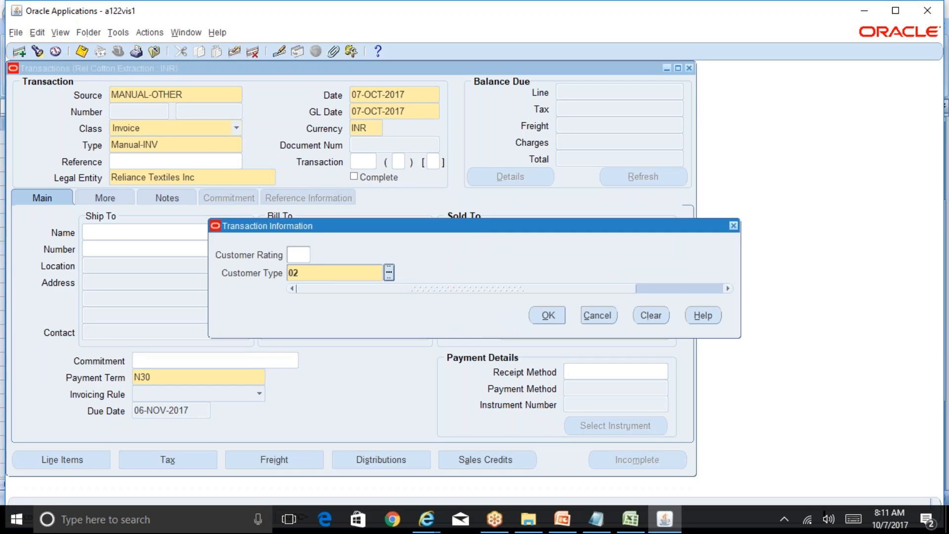
{"action": "left_click", "coordinate": [389, 272]}
{"action": "left_click", "coordinate": [280, 374]}
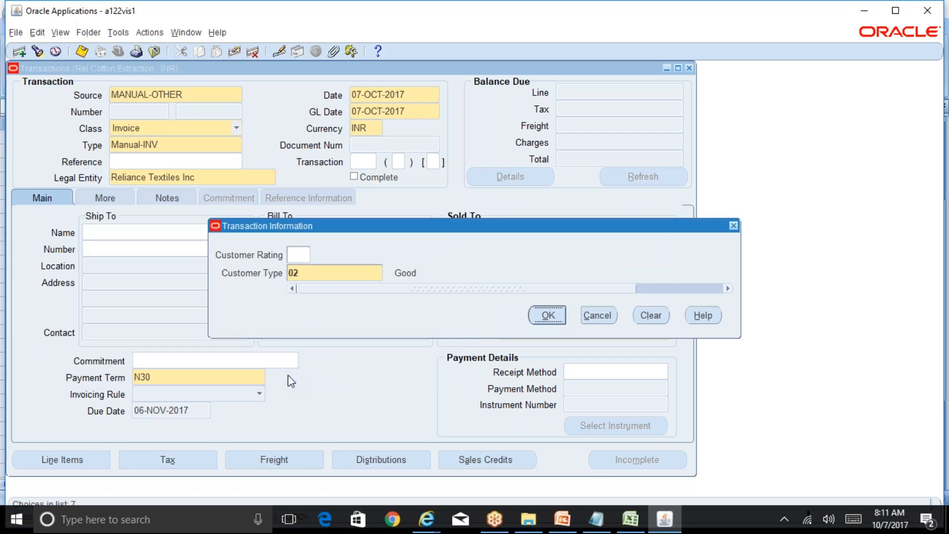
{"action": "left_click", "coordinate": [559, 316]}
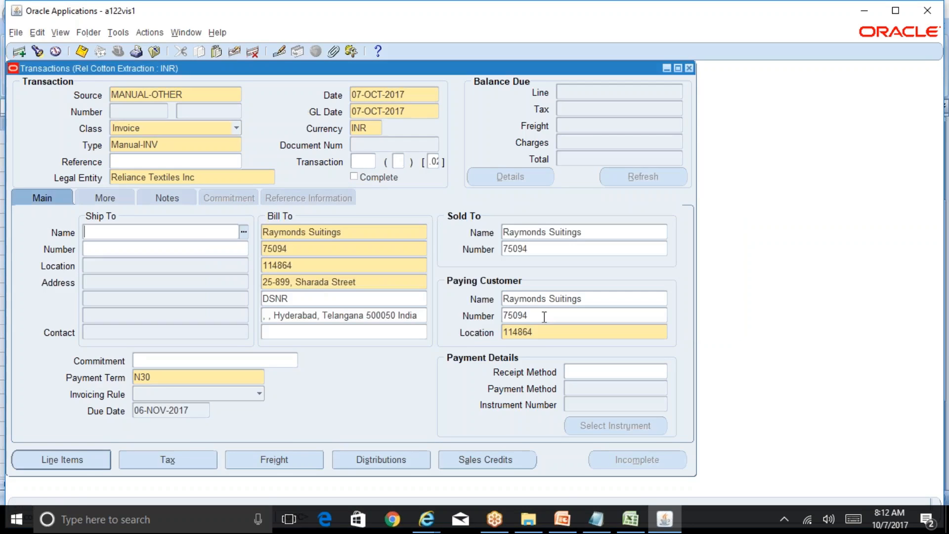
Step: Add an invoice line described as "test" with quantity 1 and unit price 10000, then save it and complete the invoice
{"action": "left_click", "coordinate": [60, 461]}
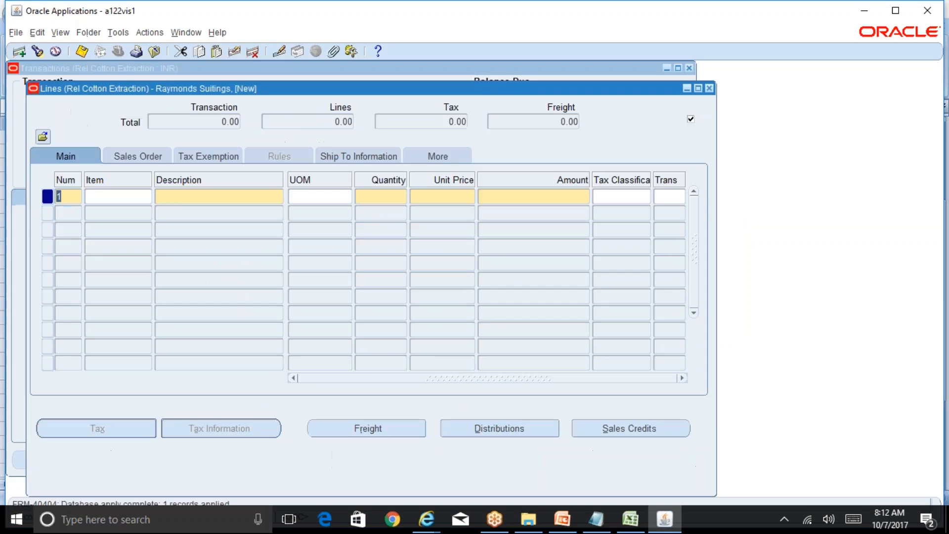
{"action": "left_click", "coordinate": [178, 194]}
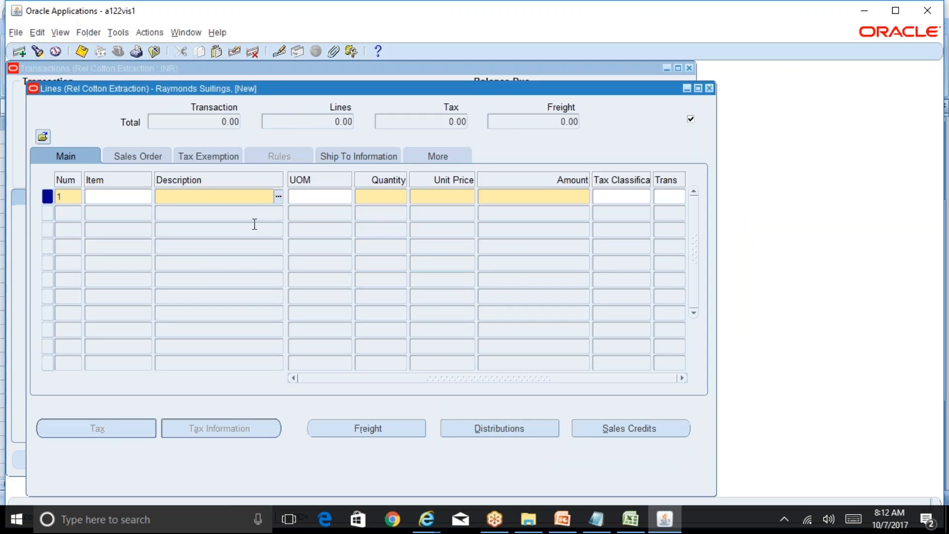
{"action": "type", "text": "test"}
{"action": "key", "text": "Tab"}
{"action": "key", "text": "Tab"}
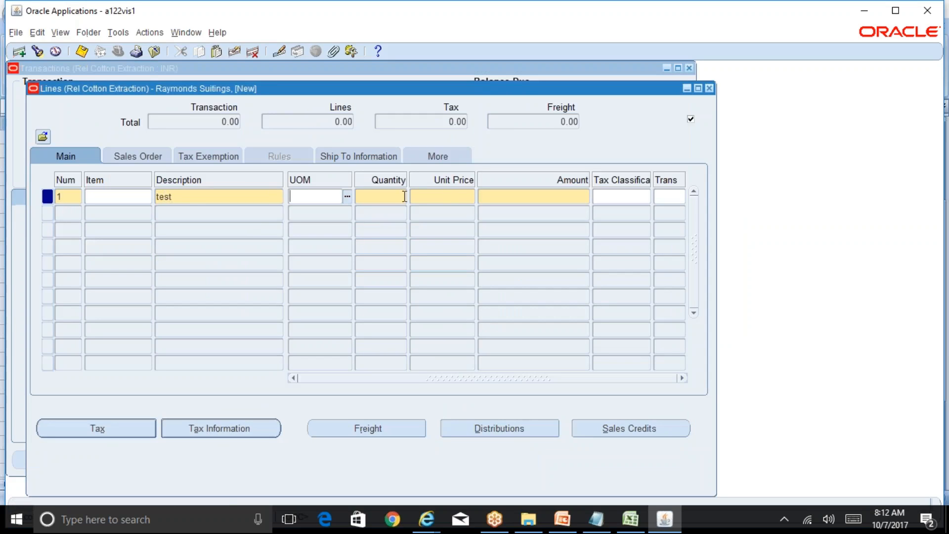
{"action": "type", "text": "1"}
{"action": "key", "text": "Tab"}
{"action": "type", "text": "10000"}
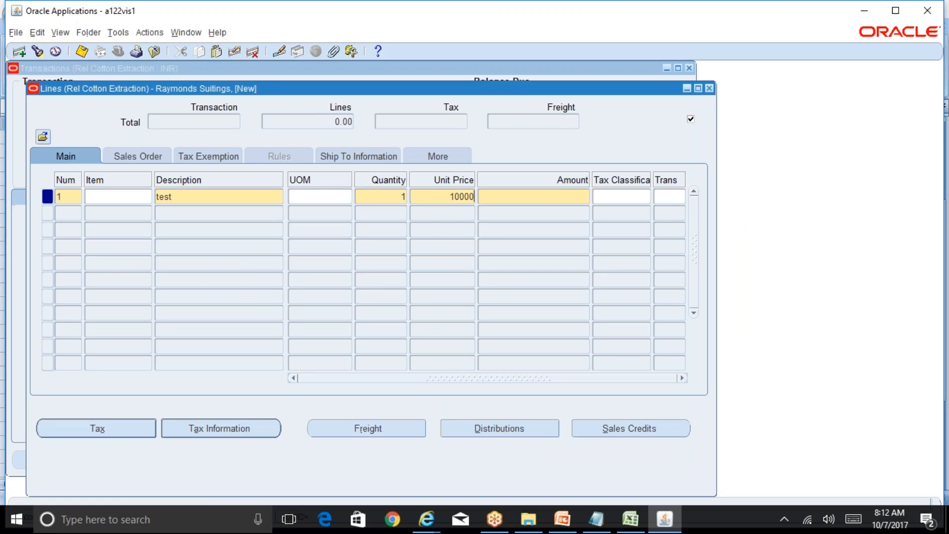
{"action": "key", "text": "Tab"}
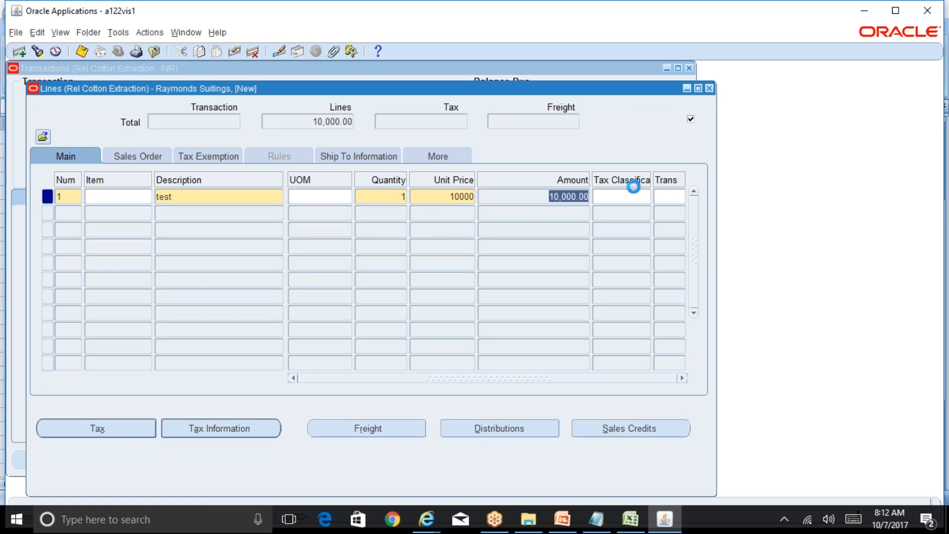
{"action": "key", "text": "ctrl+s"}
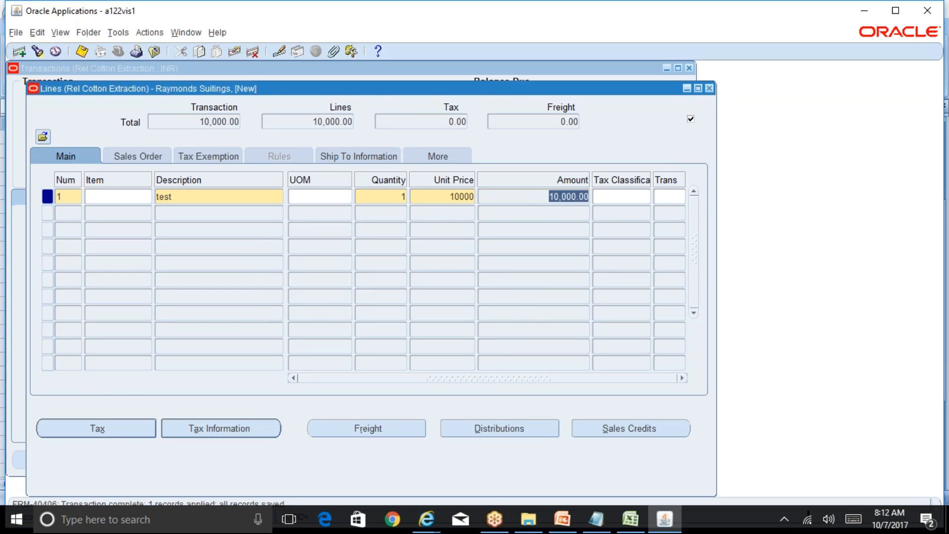
{"action": "left_click", "coordinate": [710, 88]}
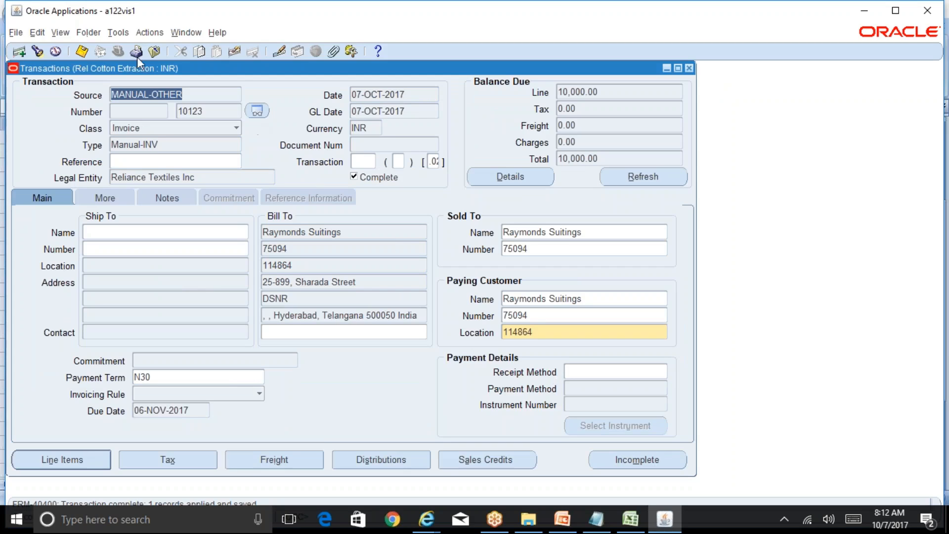
Step: Start an adjustment on the completed invoice with activity Adjustment - Bad Debt Expense and type Line
{"action": "left_click", "coordinate": [117, 34]}
{"action": "mouse_move", "coordinate": [149, 32]}
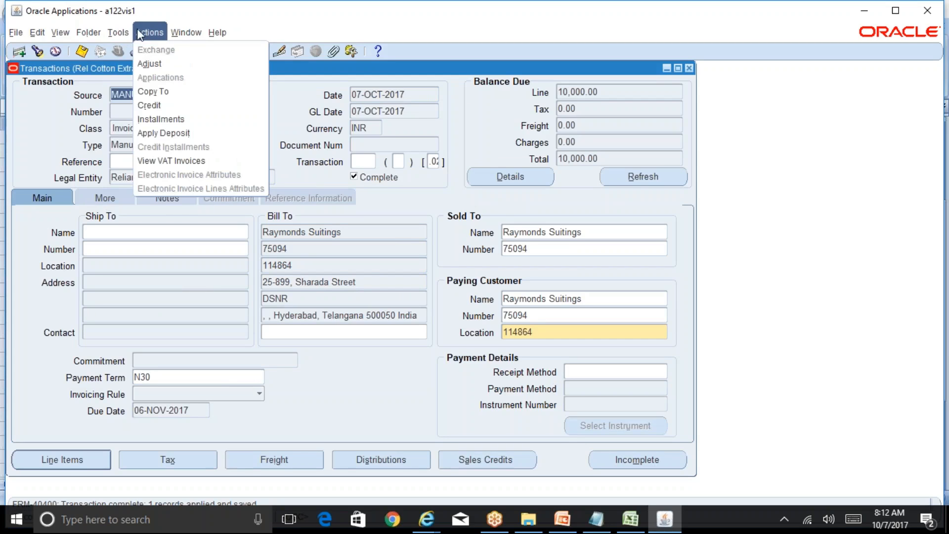
{"action": "left_click", "coordinate": [150, 63]}
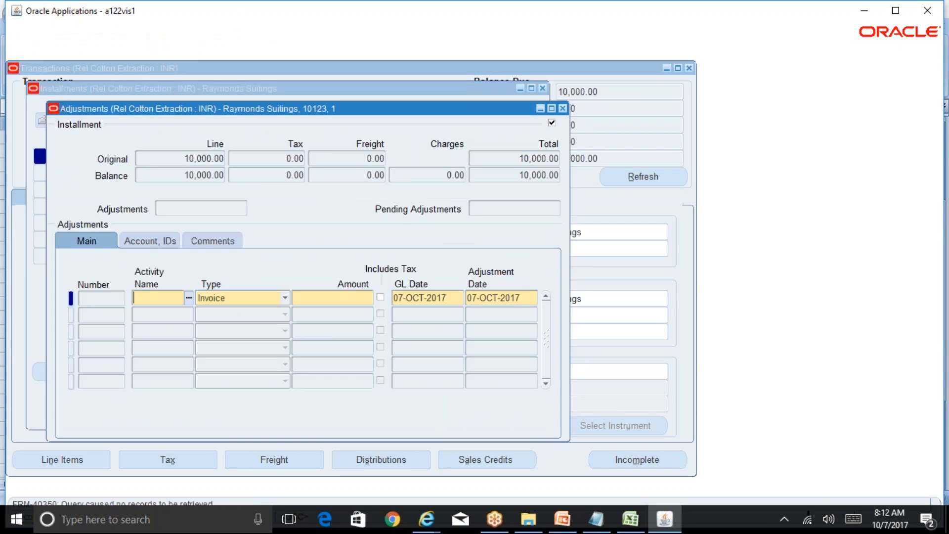
{"action": "left_click", "coordinate": [189, 297]}
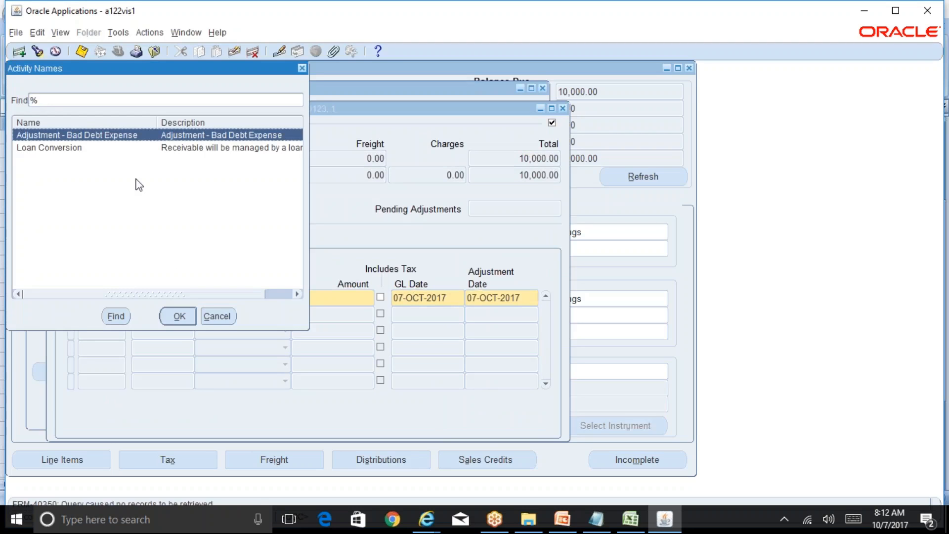
{"action": "double_click", "coordinate": [110, 143]}
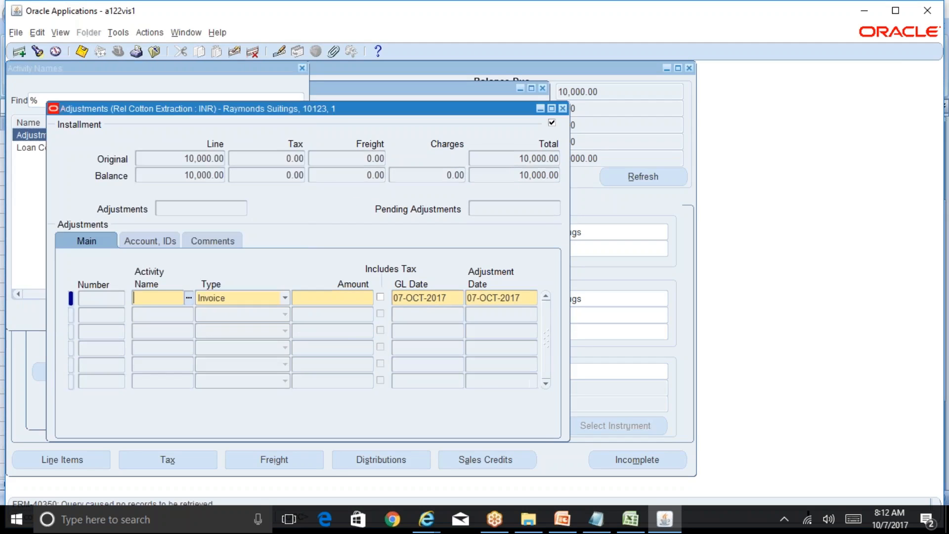
{"action": "left_click", "coordinate": [286, 299]}
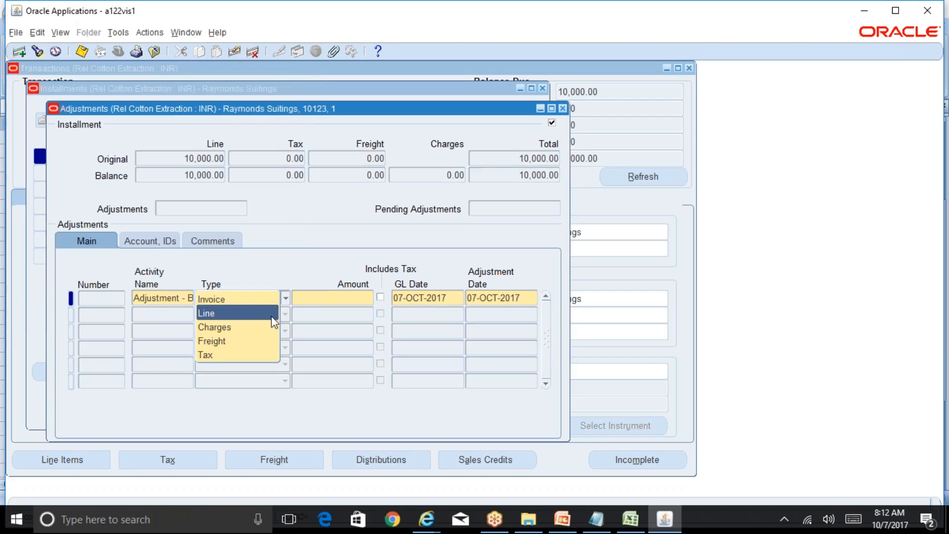
{"action": "left_click", "coordinate": [271, 316]}
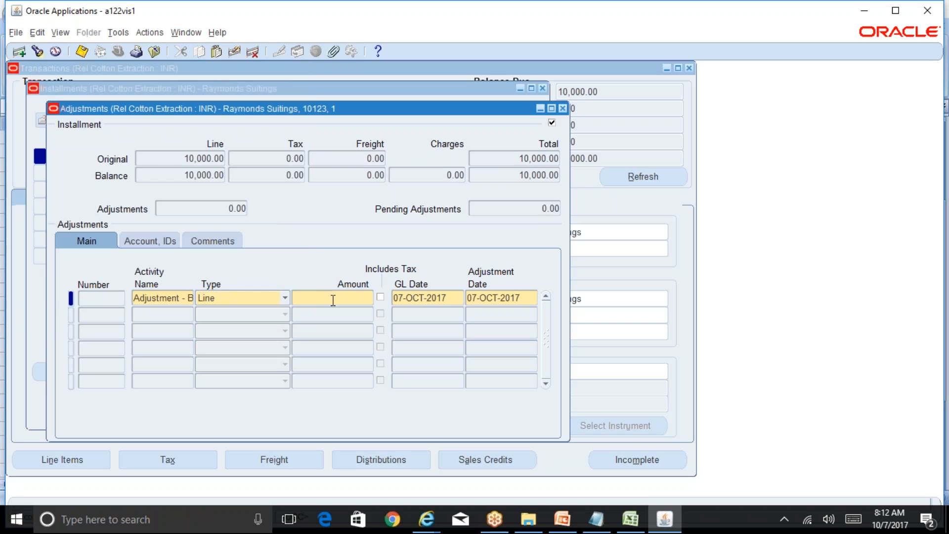
Step: Set the adjustment amount to -500 and save it, accepting the approval limit cautions
{"action": "left_click", "coordinate": [333, 300]}
{"action": "type", "text": "-500"}
{"action": "left_click", "coordinate": [419, 298]}
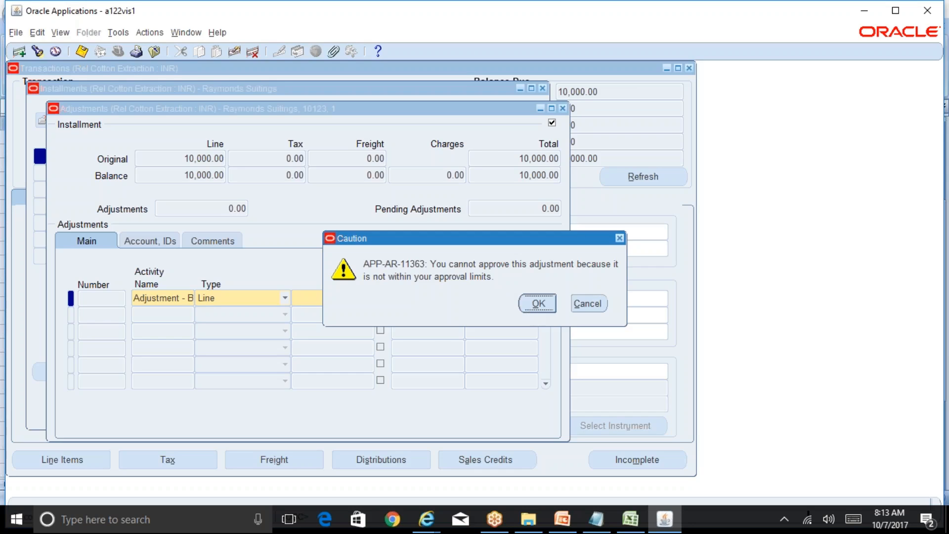
{"action": "left_click", "coordinate": [536, 303]}
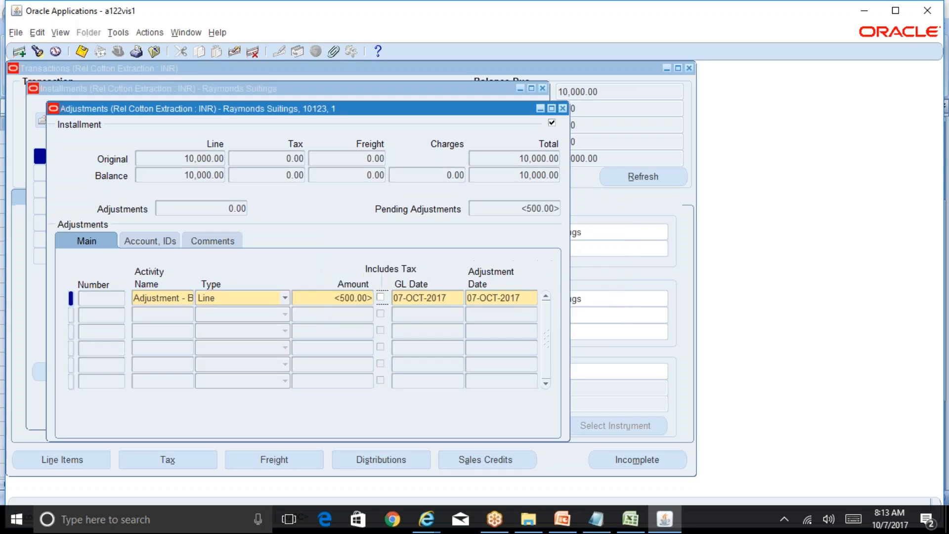
{"action": "left_click", "coordinate": [82, 51]}
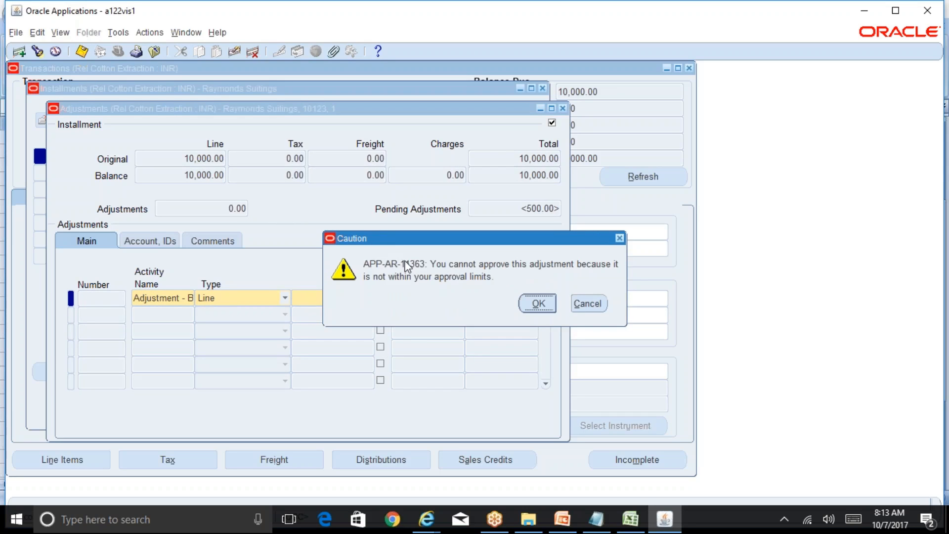
{"action": "left_click", "coordinate": [537, 303]}
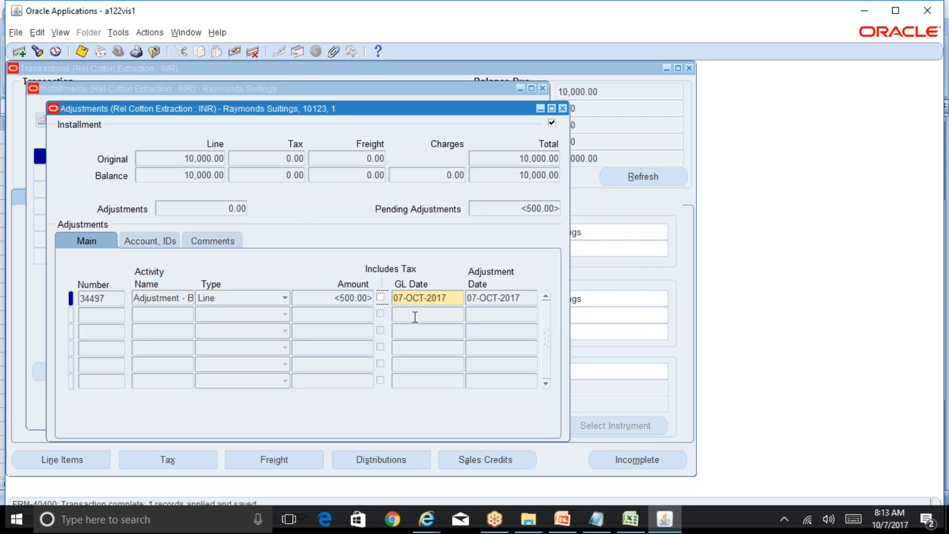
Step: Review the saved adjustment's main details and check its approval status
{"action": "left_click", "coordinate": [354, 297]}
{"action": "left_click", "coordinate": [124, 242]}
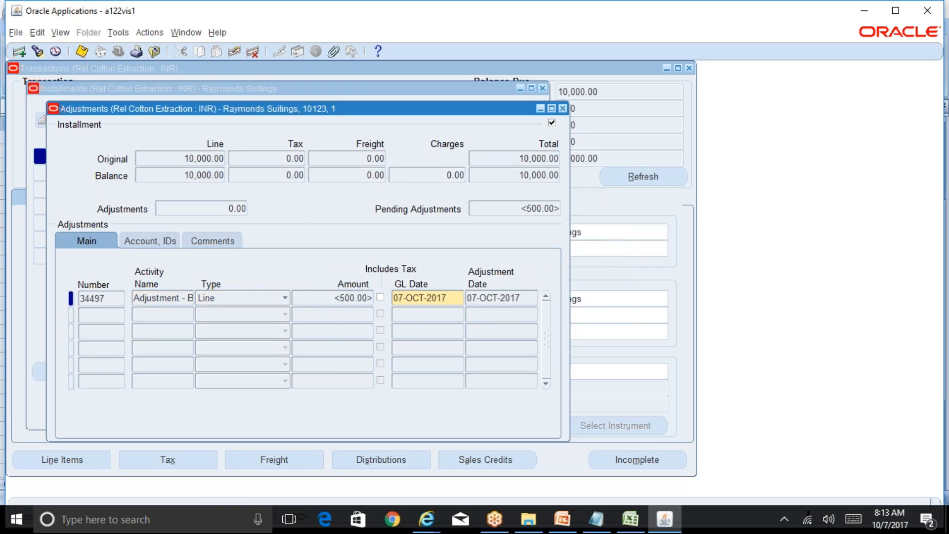
{"action": "left_click", "coordinate": [89, 237]}
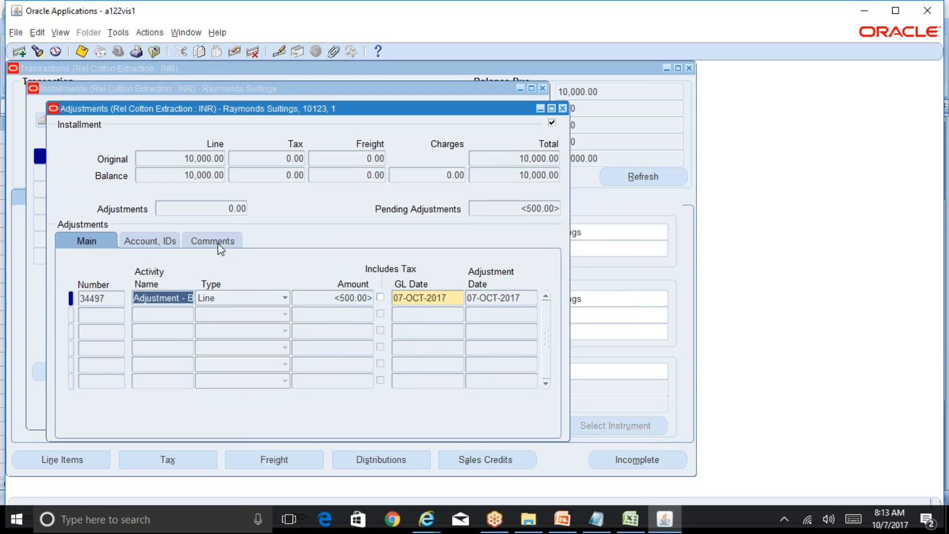
{"action": "left_click", "coordinate": [233, 242]}
{"action": "left_click", "coordinate": [491, 299]}
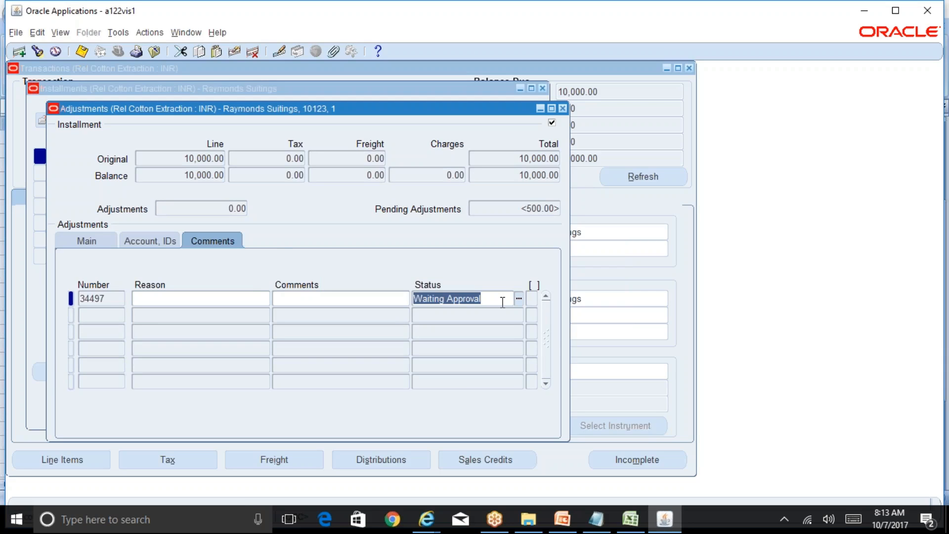
{"action": "left_click", "coordinate": [92, 241]}
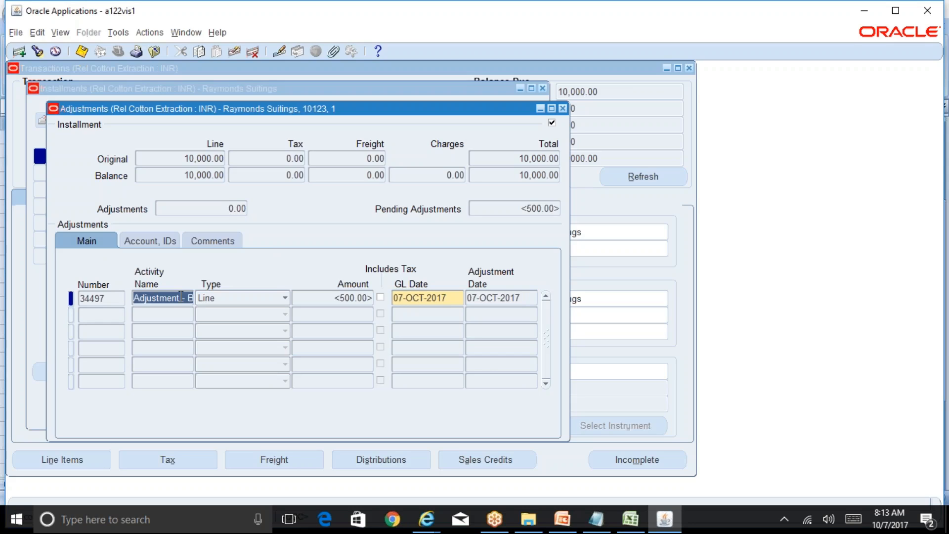
{"action": "left_click", "coordinate": [227, 244]}
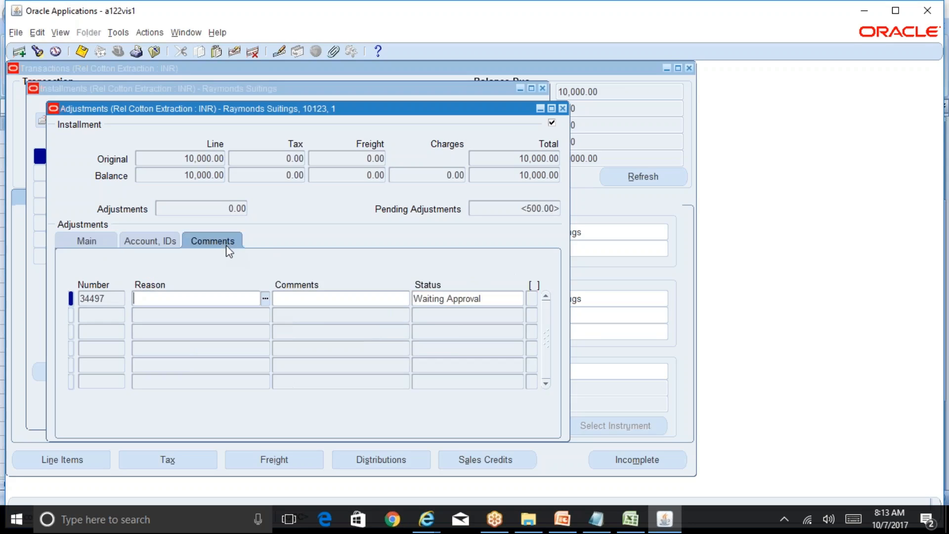
{"action": "double_click", "coordinate": [456, 300]}
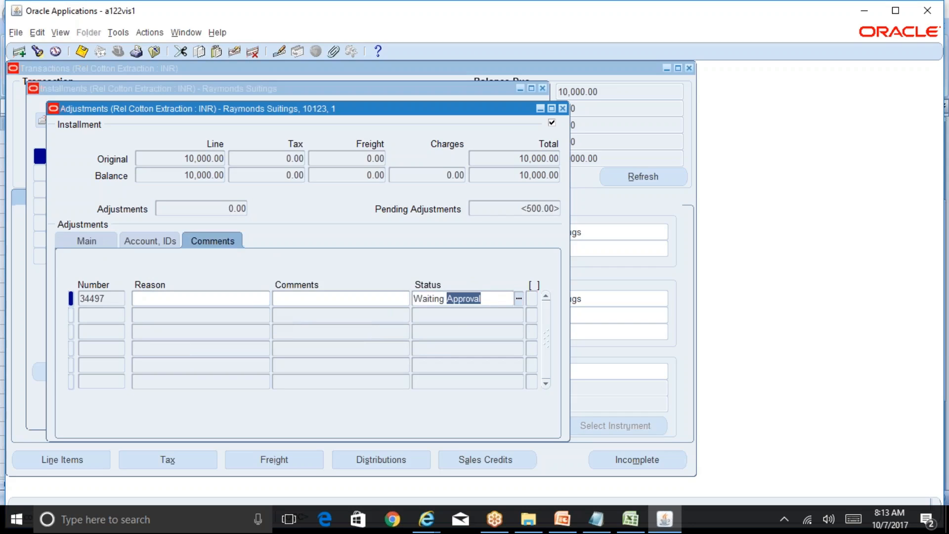
Step: Try to delete the saved adjustment line and dismiss the resulting message
{"action": "left_click", "coordinate": [94, 243]}
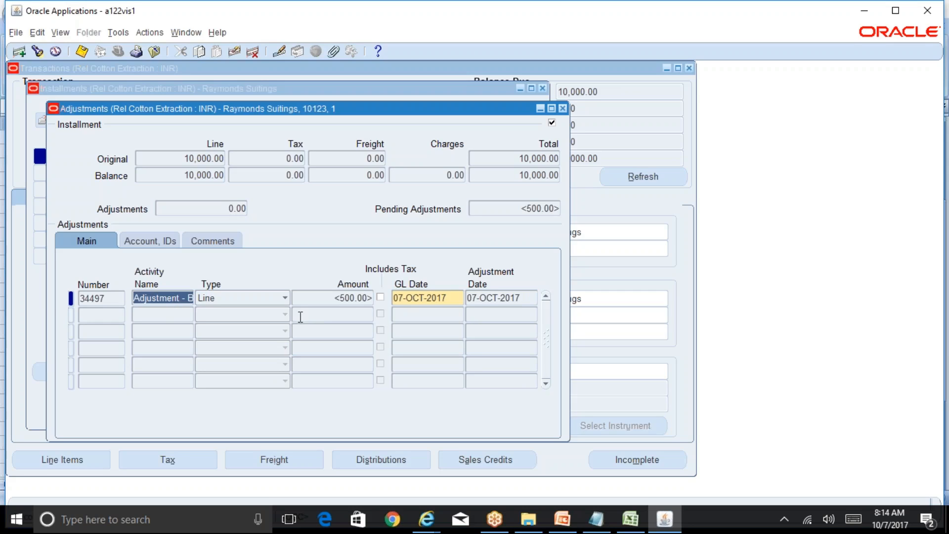
{"action": "left_click", "coordinate": [228, 237]}
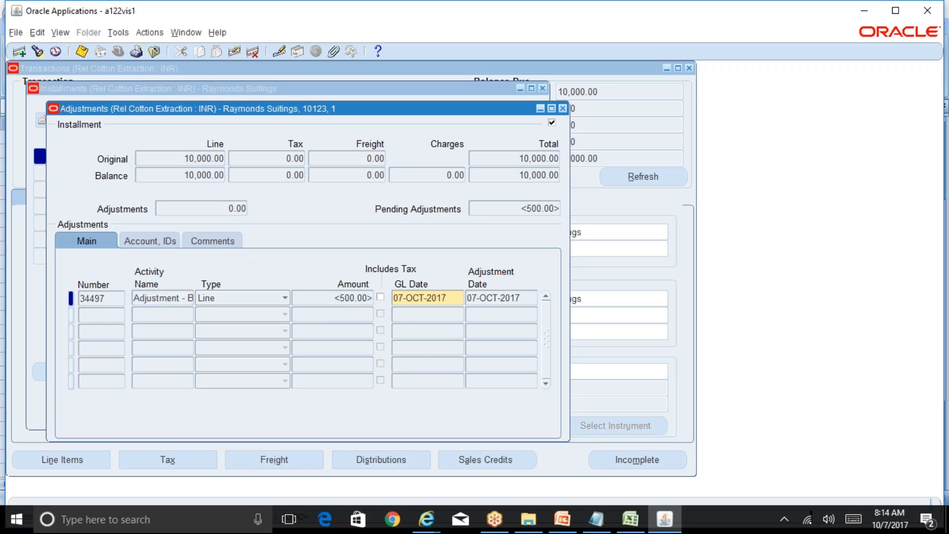
{"action": "left_click", "coordinate": [99, 243]}
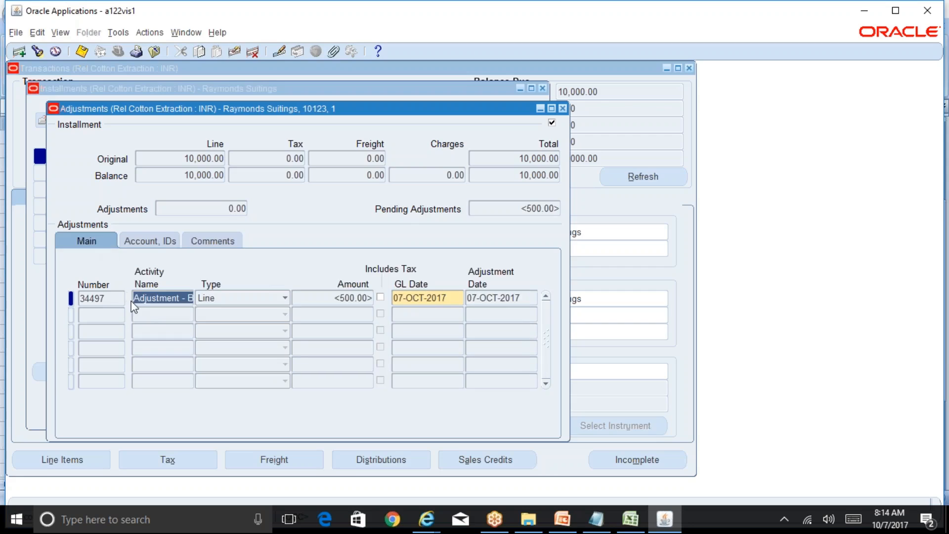
{"action": "left_click", "coordinate": [254, 51]}
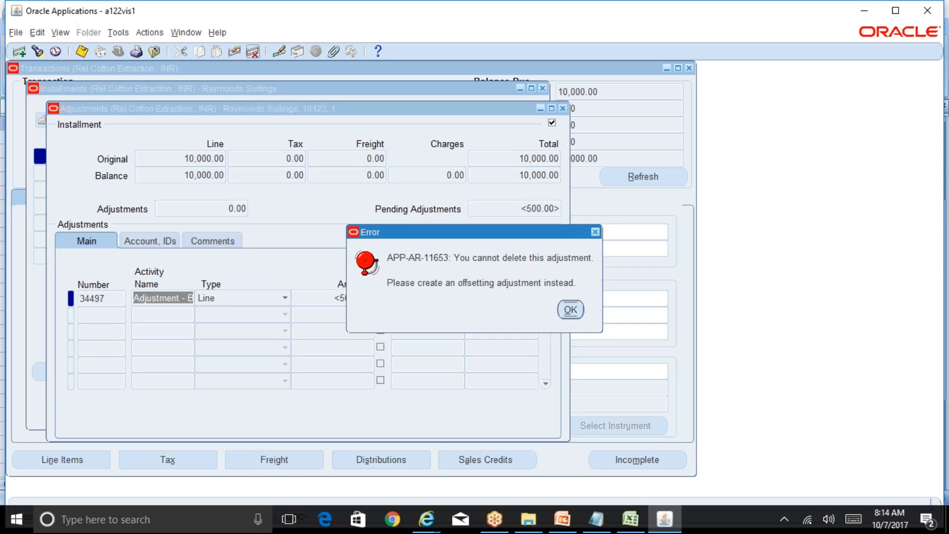
{"action": "left_click", "coordinate": [571, 311]}
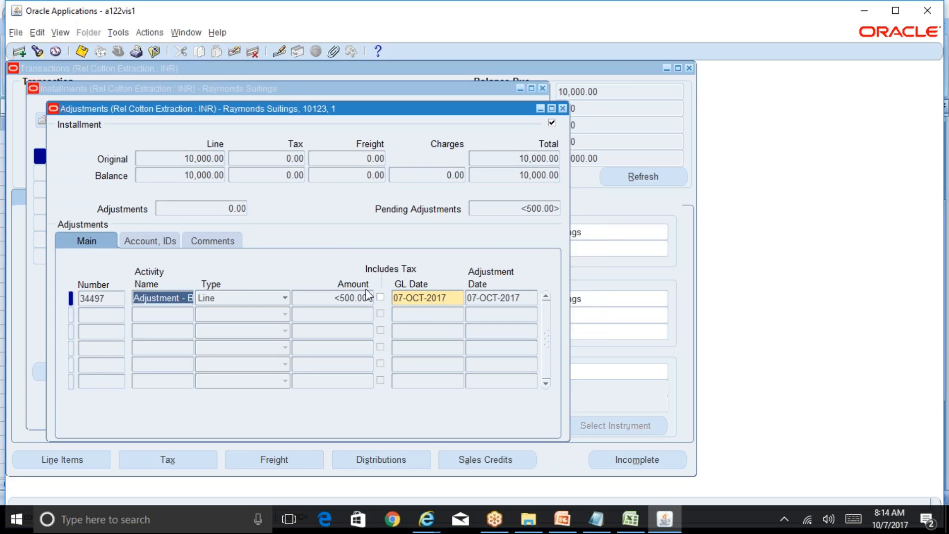
Step: Check the adjustment's GL date and recheck its approval status
{"action": "left_click", "coordinate": [448, 297]}
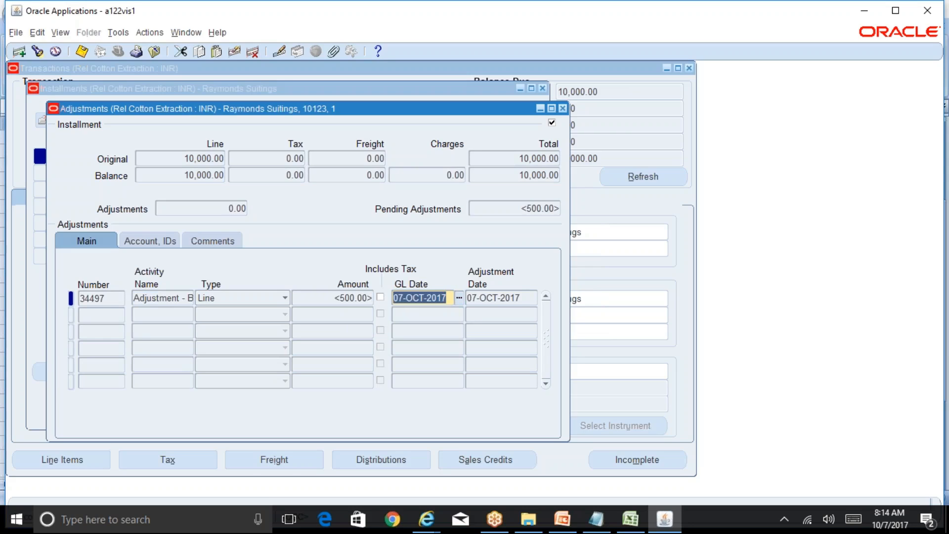
{"action": "left_click", "coordinate": [223, 244]}
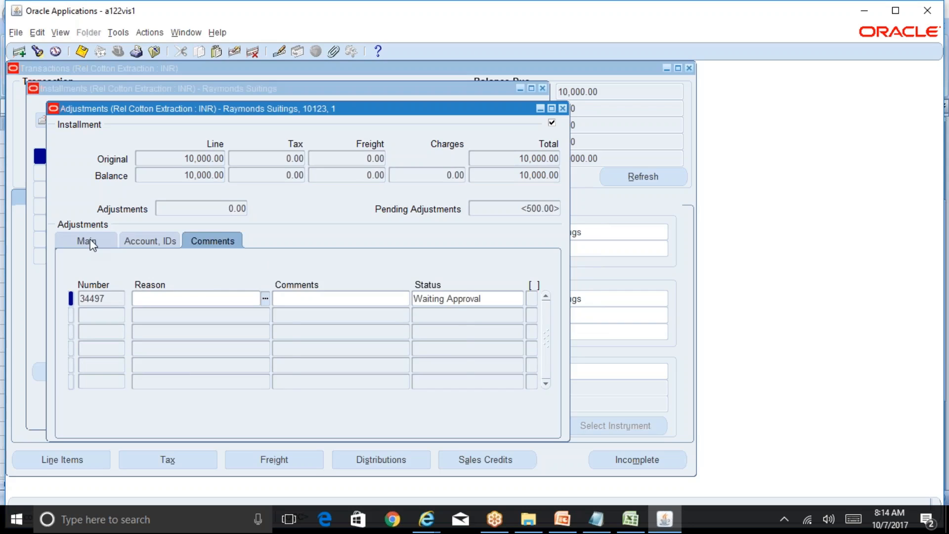
{"action": "left_click", "coordinate": [89, 243]}
{"action": "left_click", "coordinate": [230, 247]}
{"action": "left_click", "coordinate": [496, 298]}
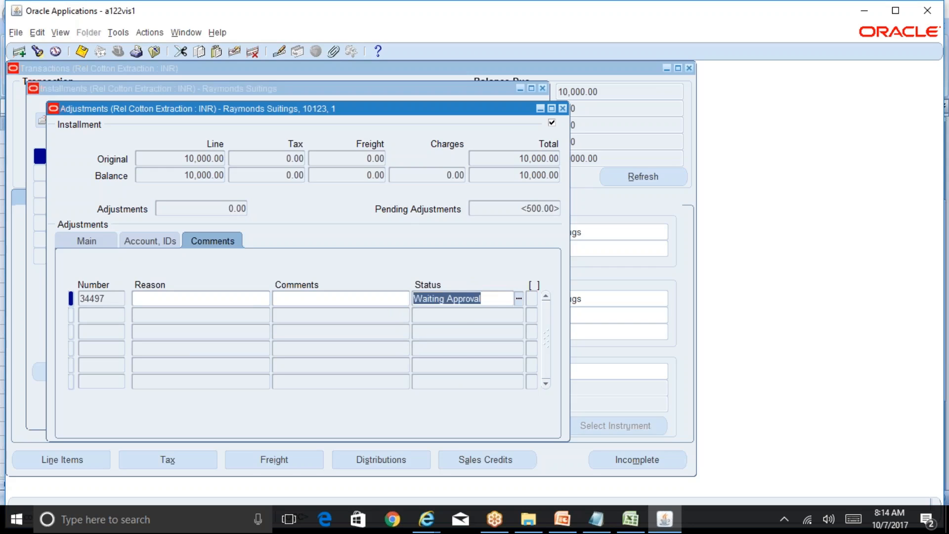
Step: Close the Adjustments, Installments and Transactions forms to return to the Navigator
{"action": "left_click", "coordinate": [563, 108]}
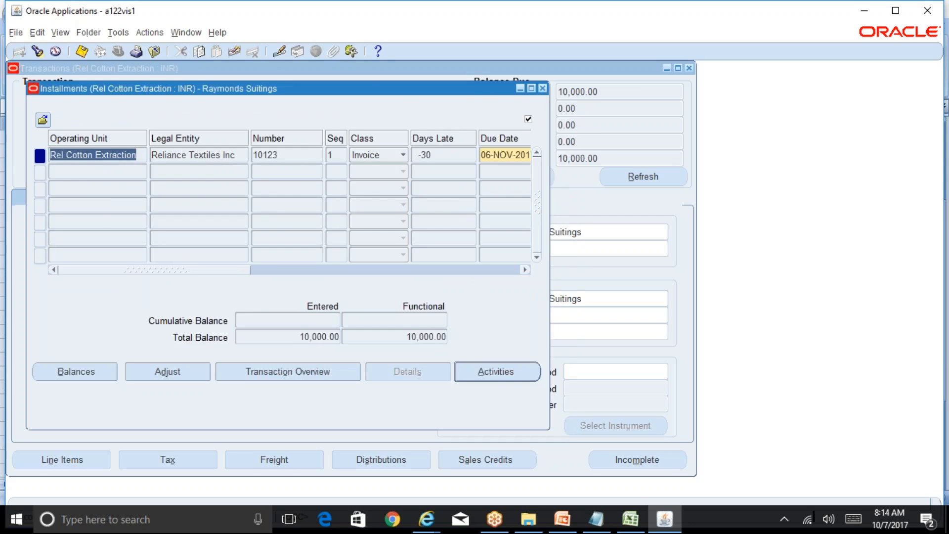
{"action": "left_click", "coordinate": [542, 88]}
{"action": "left_click", "coordinate": [688, 68]}
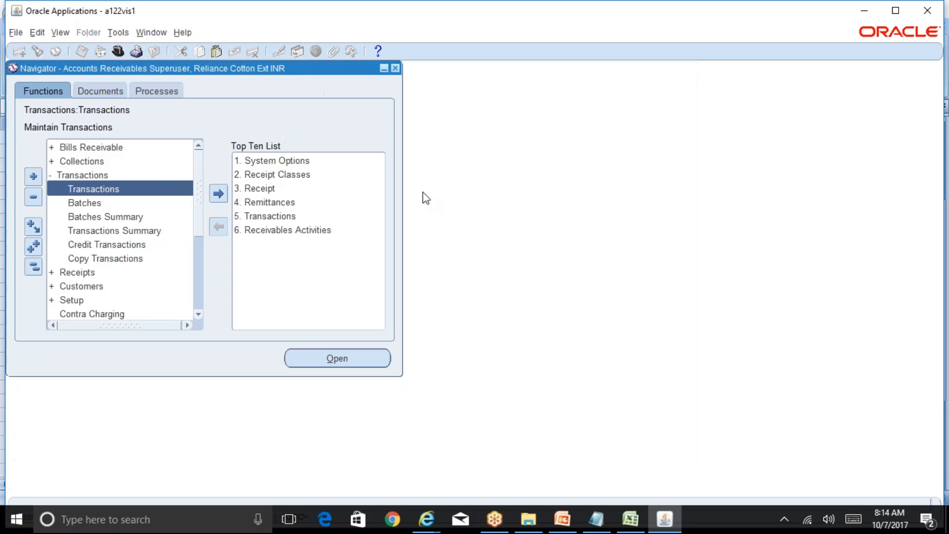
Step: Open the Approval Limits form from the receivables transaction setup functions
{"action": "left_click", "coordinate": [33, 267]}
{"action": "double_click", "coordinate": [93, 218]}
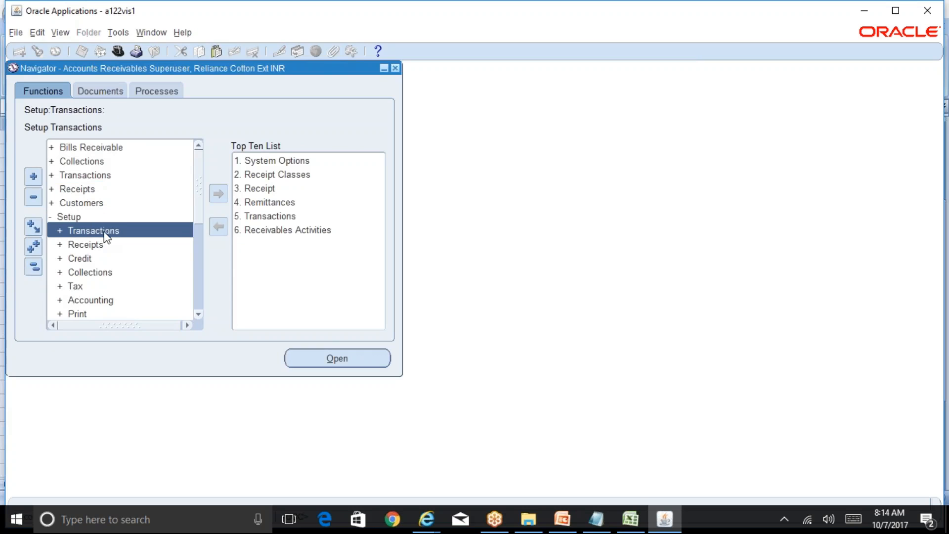
{"action": "double_click", "coordinate": [107, 233]}
{"action": "left_click", "coordinate": [198, 315]}
{"action": "left_click", "coordinate": [199, 314]}
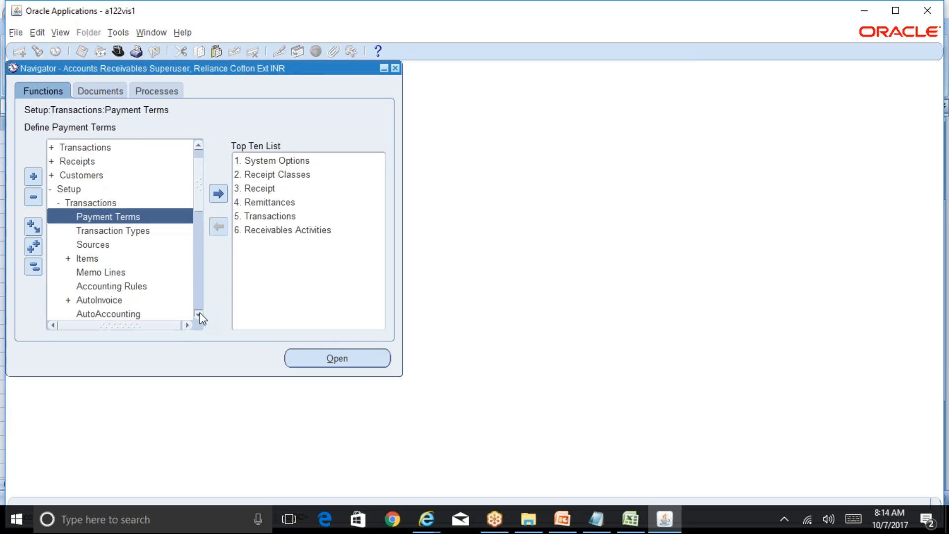
{"action": "left_click", "coordinate": [199, 314]}
{"action": "left_click", "coordinate": [199, 314]}
{"action": "left_click", "coordinate": [198, 314]}
{"action": "double_click", "coordinate": [131, 285]}
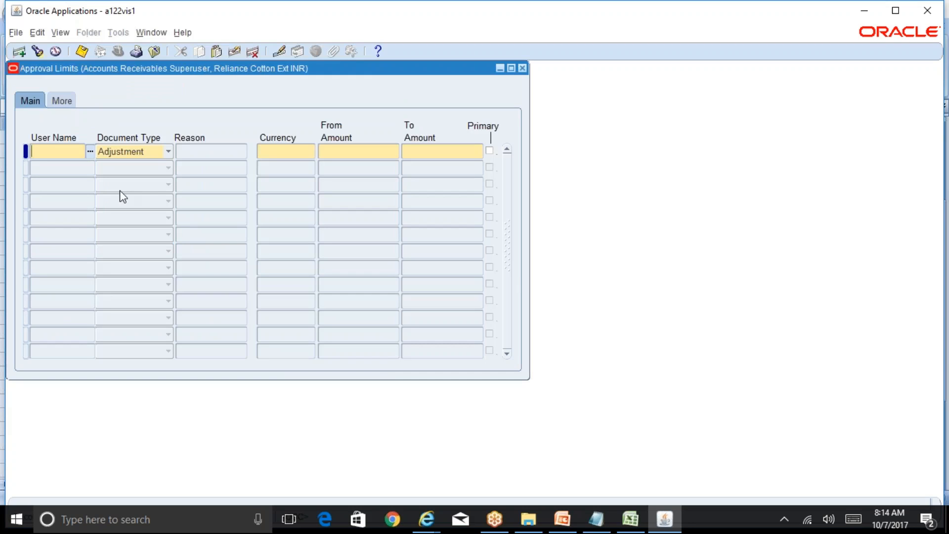
Step: Query the existing approval limits using a wildcard pattern for the user's name
{"action": "key", "text": "F11"}
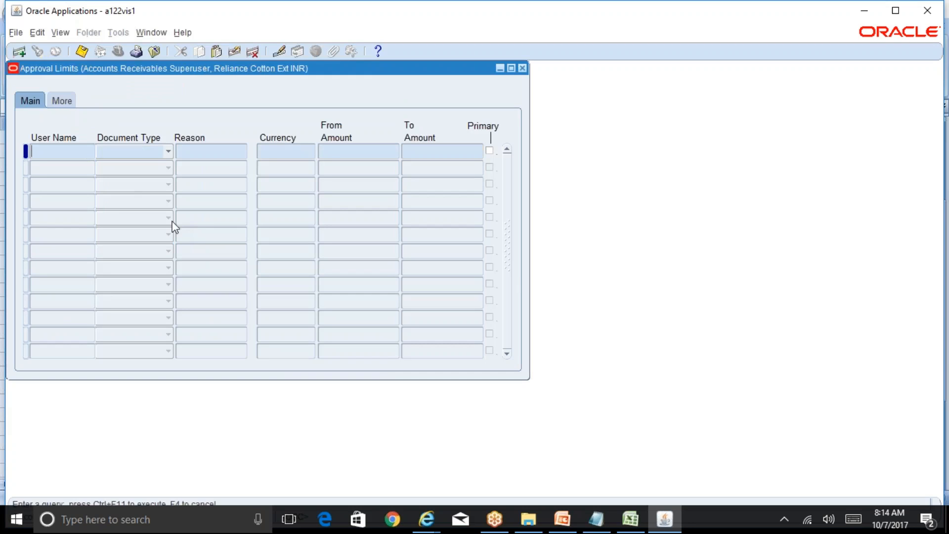
{"action": "type", "text": "ARVIND%V%"}
{"action": "key", "text": "ctrl+F11"}
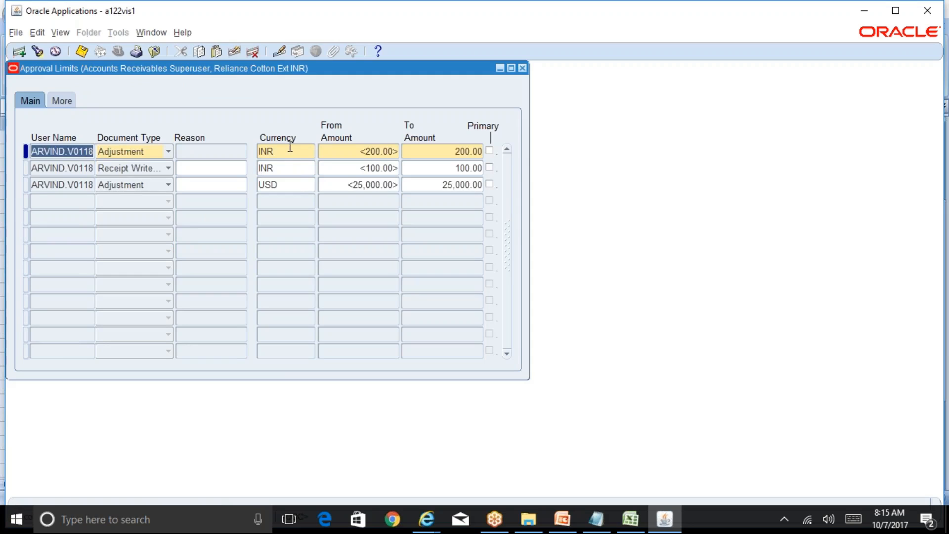
Step: Set the INR Adjustment approval limit's from amount to -501 and to amount to 501, and save the record
{"action": "left_click", "coordinate": [341, 153]}
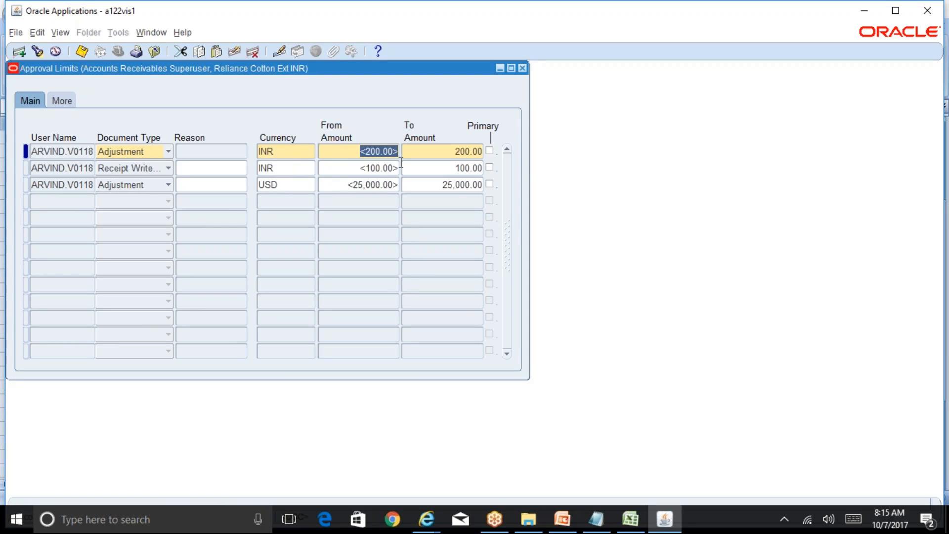
{"action": "left_click", "coordinate": [438, 148]}
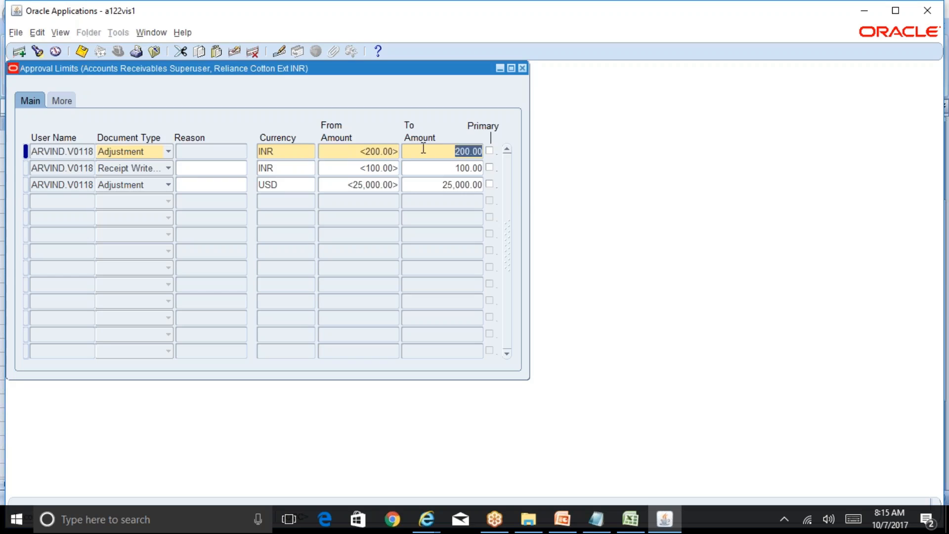
{"action": "left_click", "coordinate": [384, 152]}
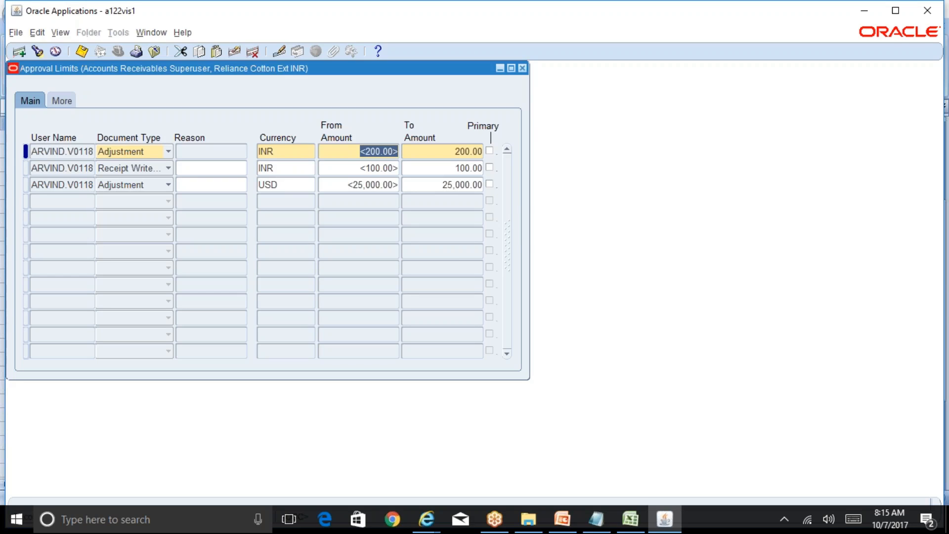
{"action": "type", "text": "-501"}
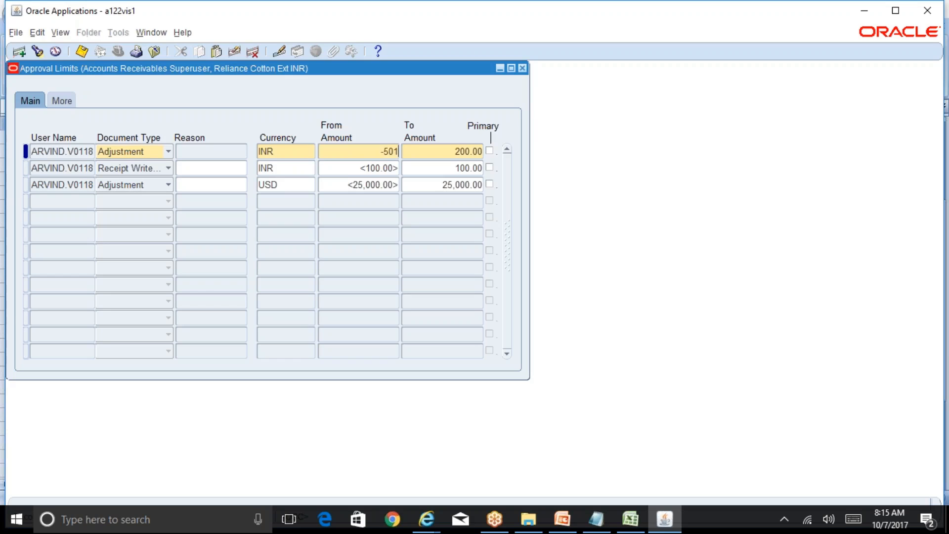
{"action": "key", "text": "Tab"}
{"action": "type", "text": "501.00>"}
{"action": "key", "text": "ctrl+s"}
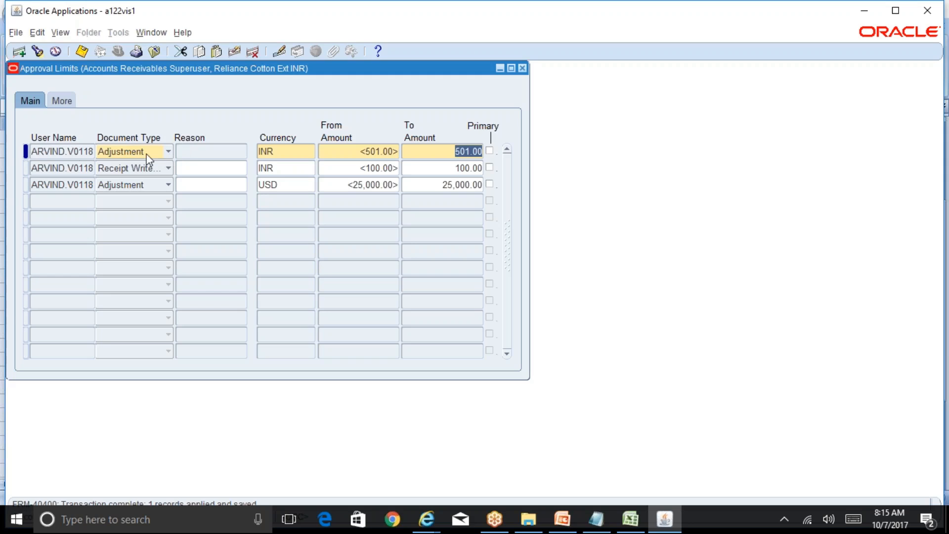
Step: Review the available document types and the from and to amounts of the INR Adjustment limit
{"action": "left_click", "coordinate": [78, 153]}
{"action": "left_click", "coordinate": [168, 152]}
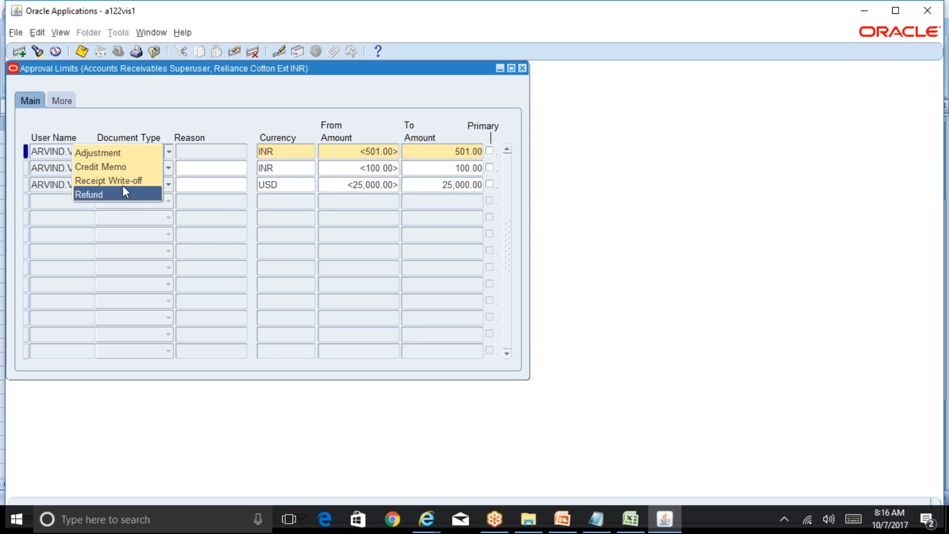
{"action": "left_click", "coordinate": [118, 158]}
{"action": "left_click", "coordinate": [388, 151]}
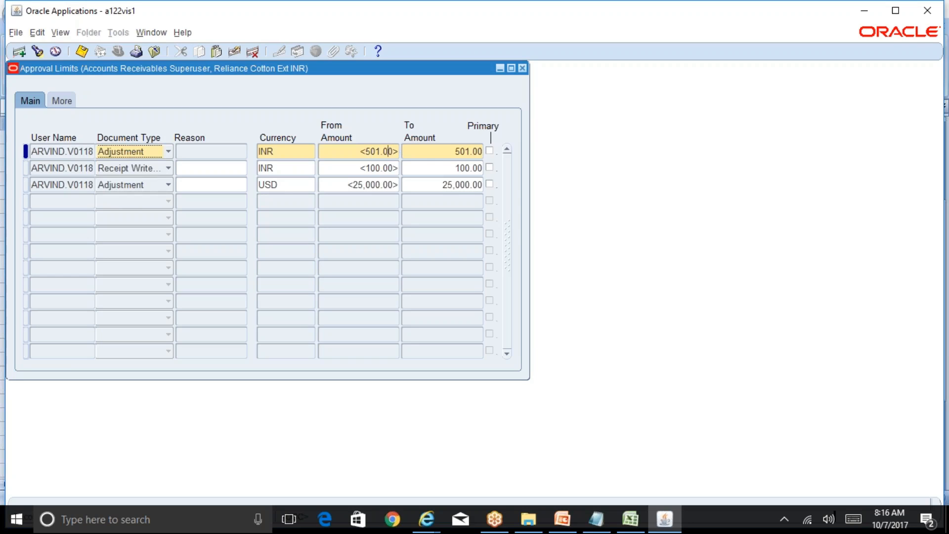
{"action": "double_click", "coordinate": [389, 151]}
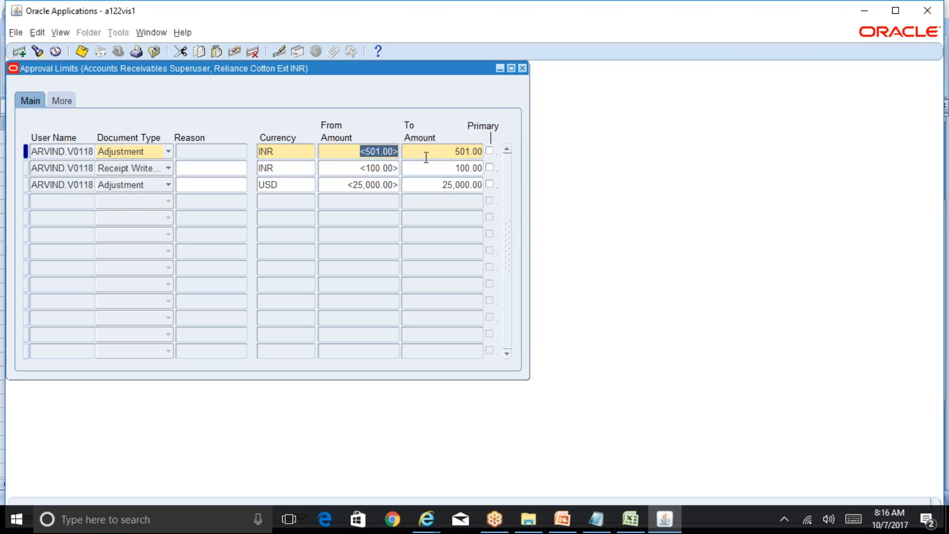
{"action": "double_click", "coordinate": [440, 153]}
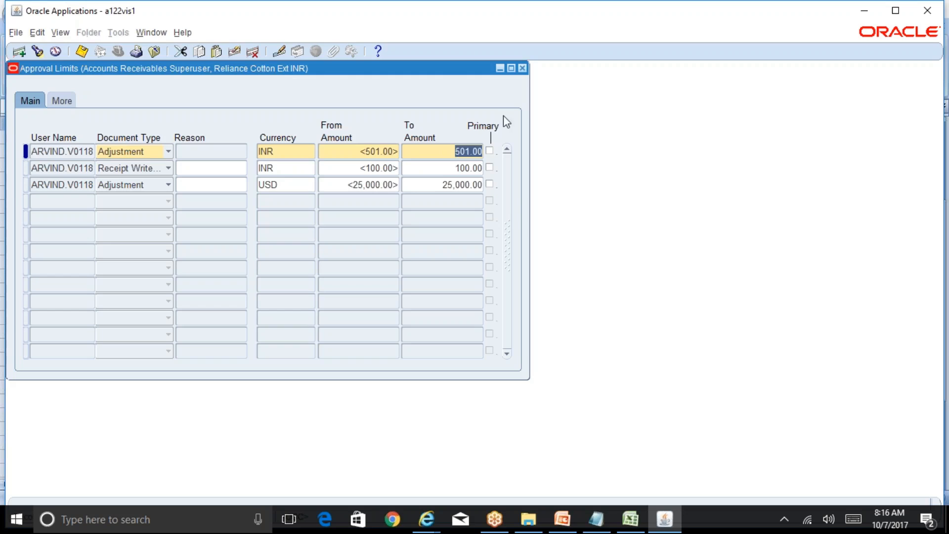
Step: Close the Approval Limits form and open the Transactions form
{"action": "left_click", "coordinate": [523, 69]}
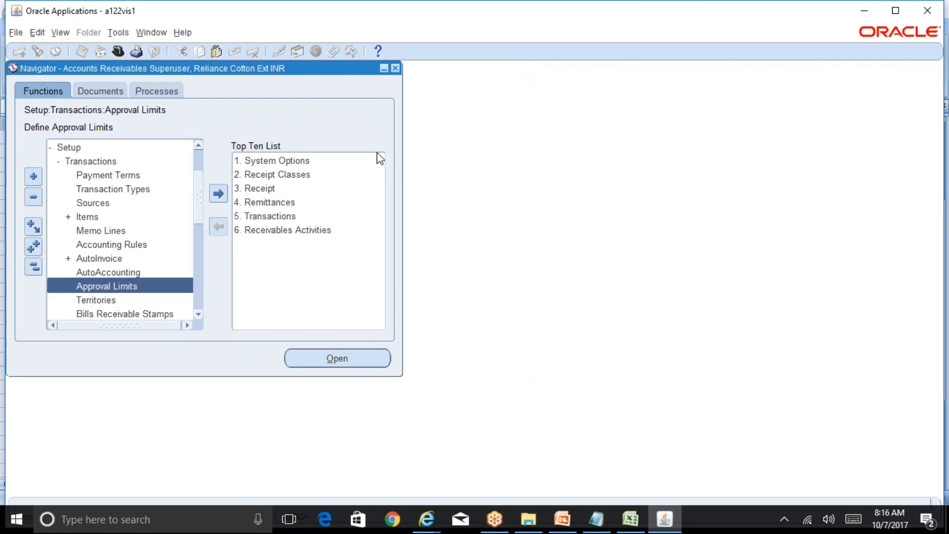
{"action": "left_click", "coordinate": [259, 217]}
{"action": "double_click", "coordinate": [260, 215]}
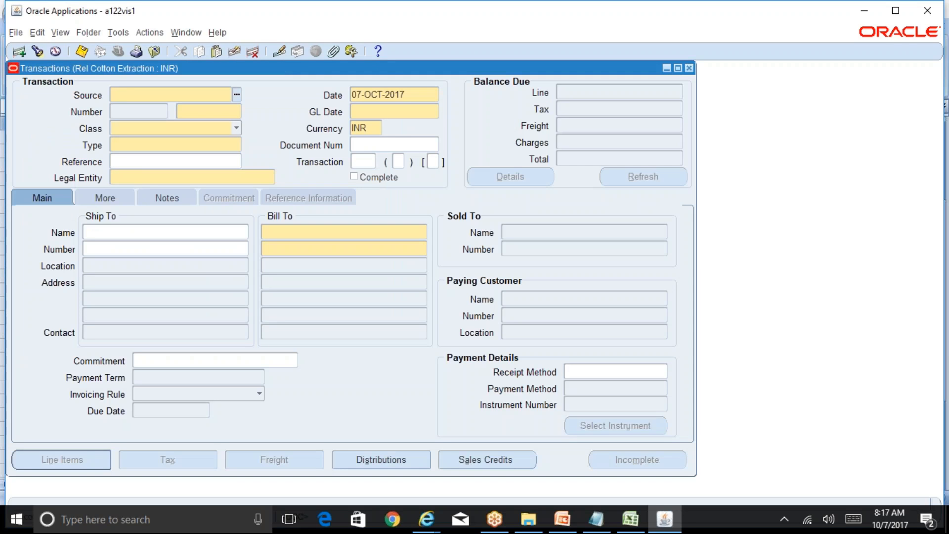
{"action": "key", "text": "XF86AudioRaiseVolume"}
{"action": "key", "text": "XF86AudioRaiseVolume"}
{"action": "key", "text": "XF86AudioRaiseVolume"}
{"action": "key", "text": "XF86AudioRaiseVolume"}
{"action": "key", "text": "XF86AudioRaiseVolume"}
{"action": "key", "text": "XF86AudioRaiseVolume"}
{"action": "key", "text": "XF86AudioRaiseVolume"}
{"action": "key", "text": "XF86AudioRaiseVolume"}
{"action": "key", "text": "XF86AudioRaiseVolume"}
{"action": "key", "text": "XF86AudioRaiseVolume"}
{"action": "key", "text": "XF86AudioRaiseVolume"}
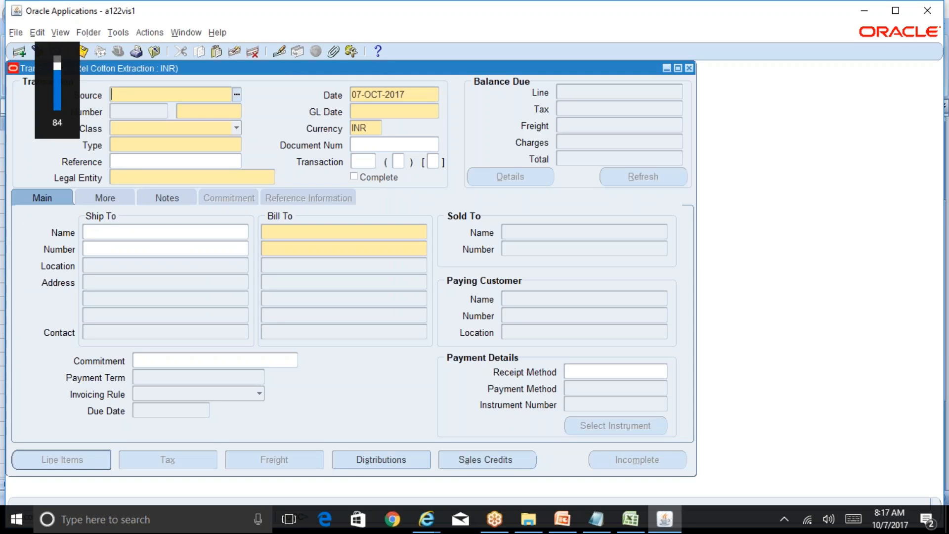
{"action": "key", "text": "XF86AudioRaiseVolume"}
{"action": "key", "text": "XF86AudioRaiseVolume"}
{"action": "key", "text": "XF86AudioRaiseVolume"}
{"action": "key", "text": "XF86AudioRaiseVolume"}
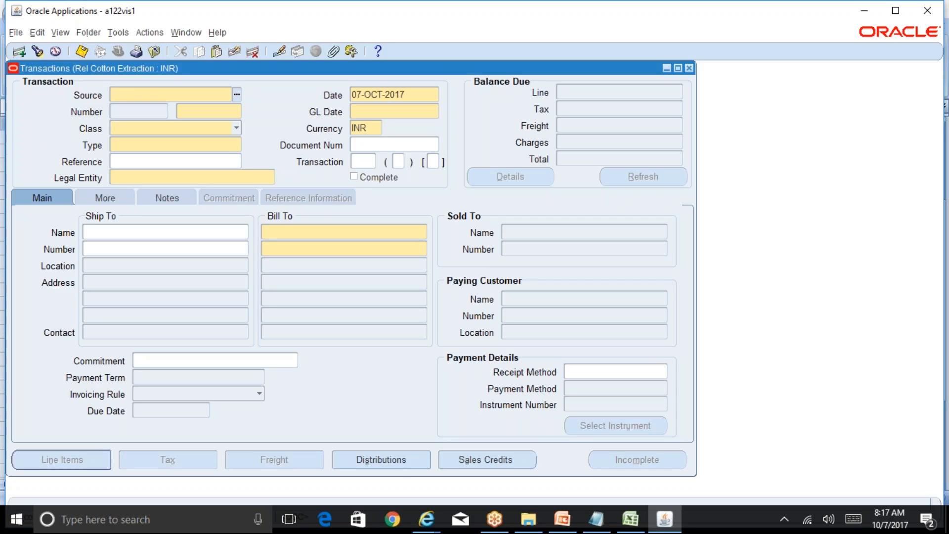
Step: Query transactions dated 07-OCT-2017 with class Invoice and go to the 10,000 INR invoice
{"action": "key", "text": "F11"}
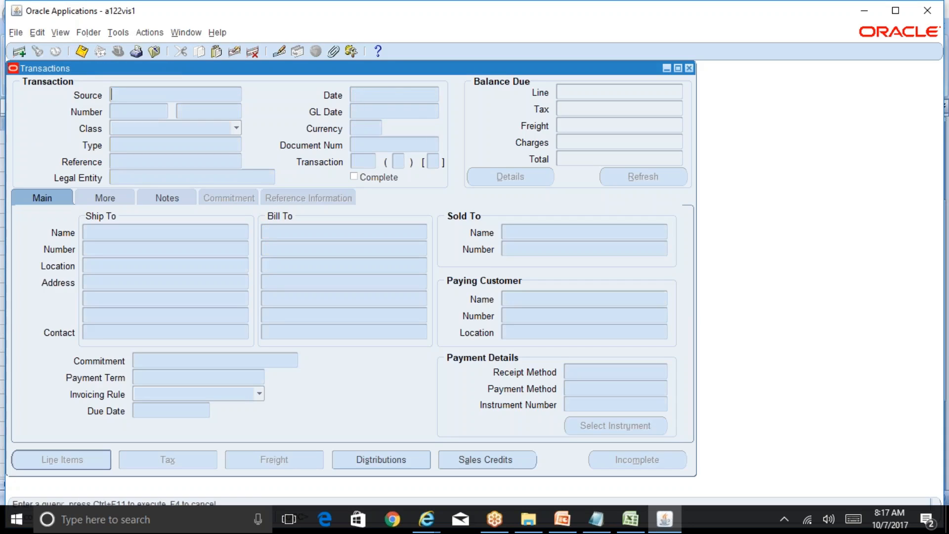
{"action": "type", "text": "07-OCT-2017"}
{"action": "left_click", "coordinate": [237, 130]}
{"action": "left_click", "coordinate": [201, 118]}
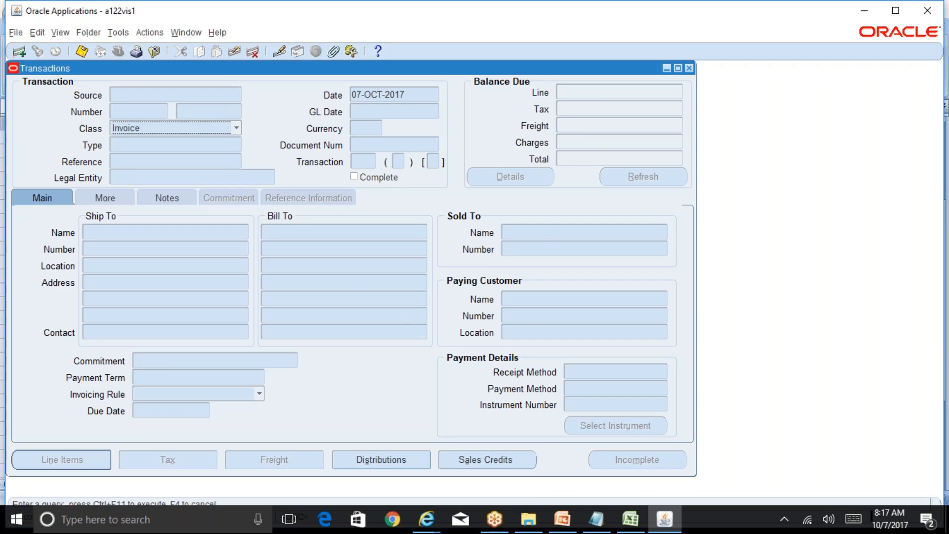
{"action": "key", "text": "ctrl+F11"}
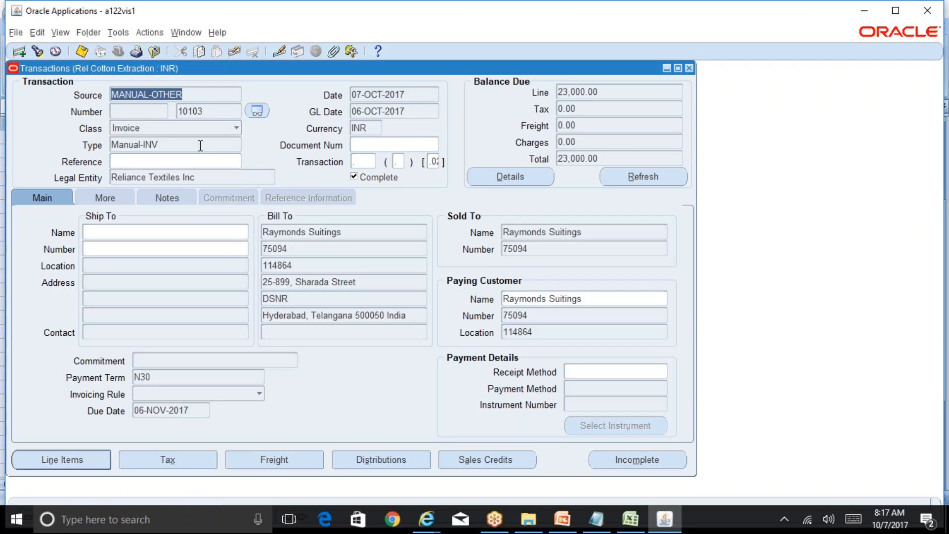
{"action": "key", "text": "Down"}
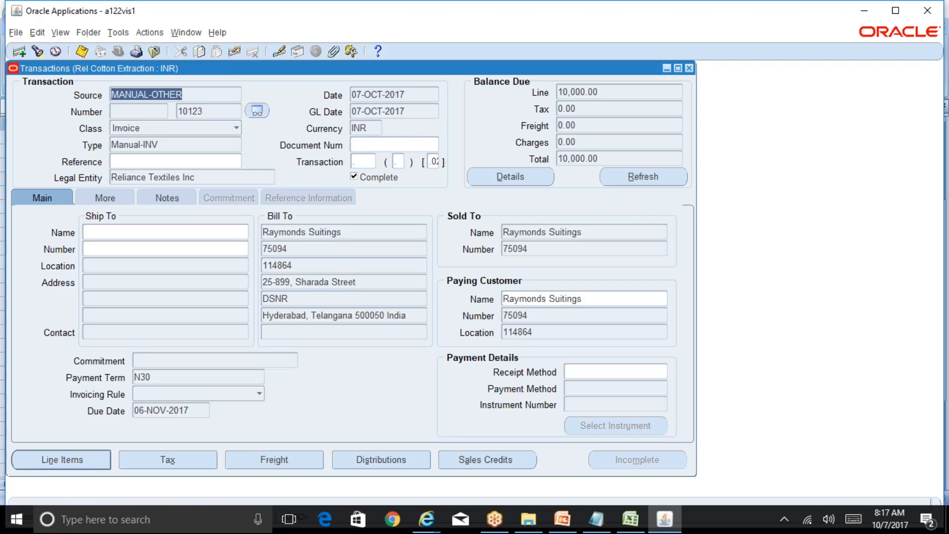
Step: Open the invoice's adjustments and add a second one with the same activity as the existing adjustment and type Line
{"action": "left_click", "coordinate": [143, 32]}
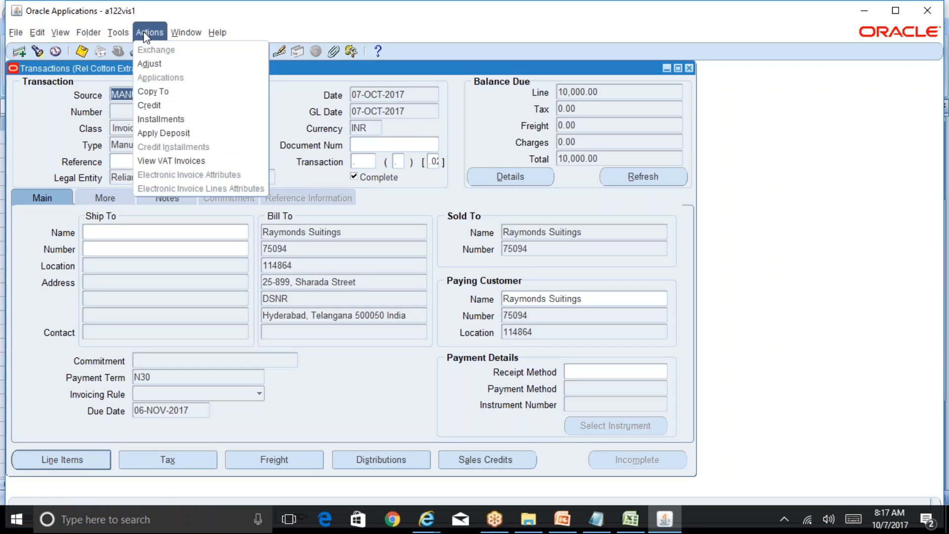
{"action": "left_click", "coordinate": [155, 65]}
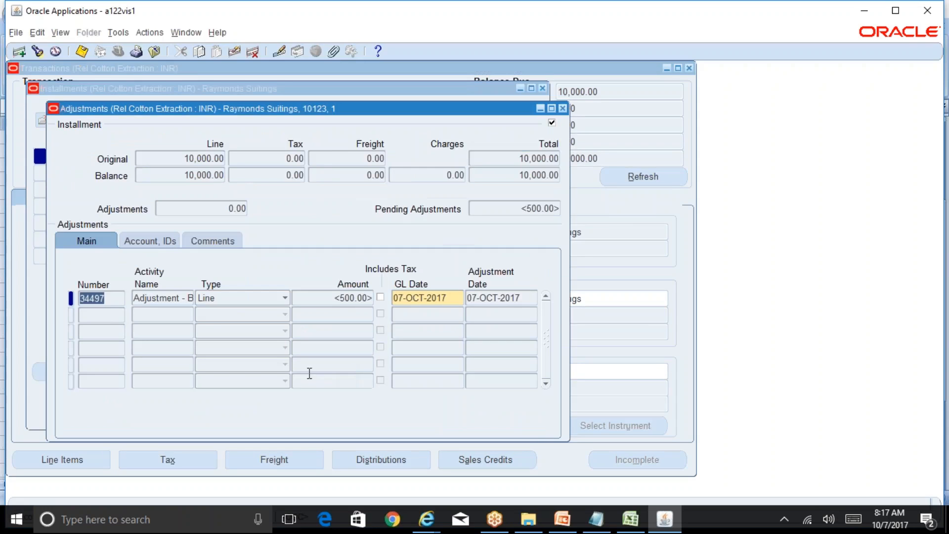
{"action": "left_click", "coordinate": [101, 315]}
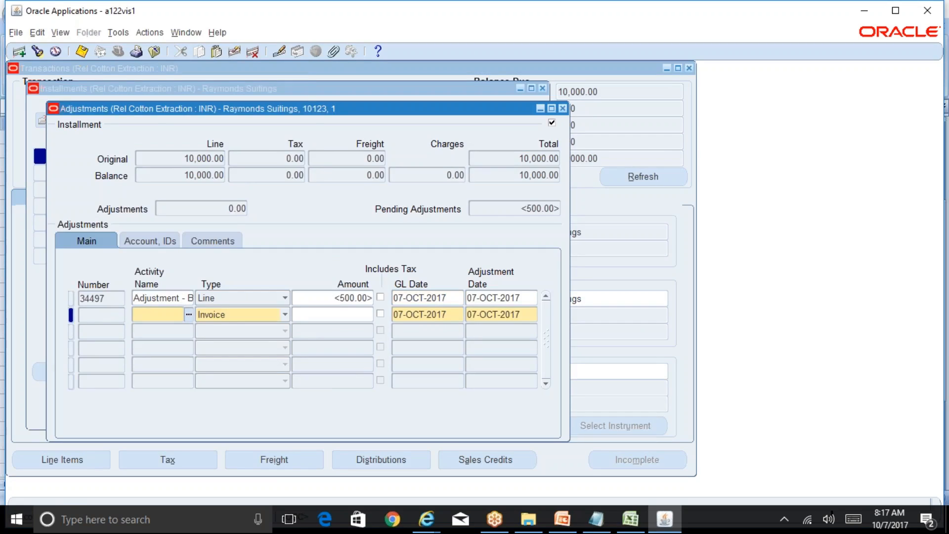
{"action": "left_click", "coordinate": [189, 314]}
{"action": "left_click", "coordinate": [182, 318]}
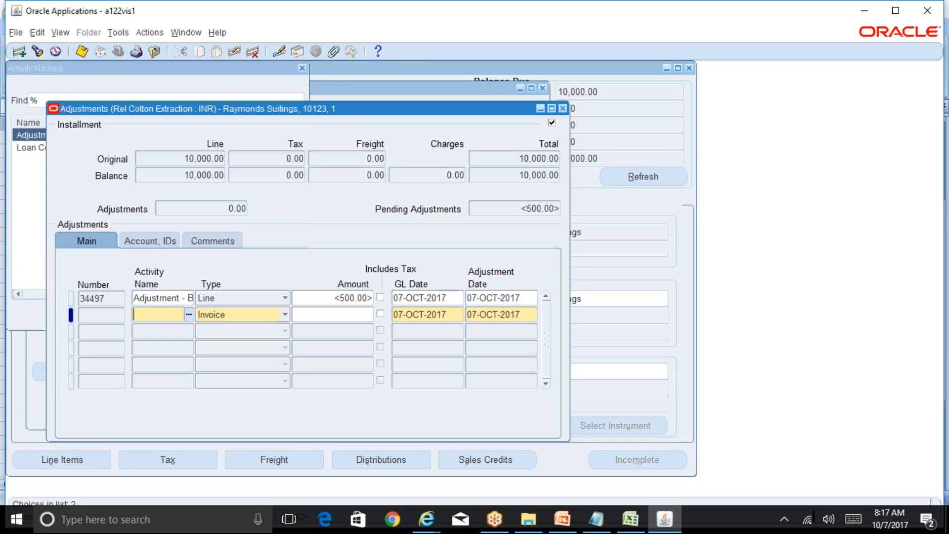
{"action": "left_click", "coordinate": [274, 316]}
{"action": "left_click", "coordinate": [260, 332]}
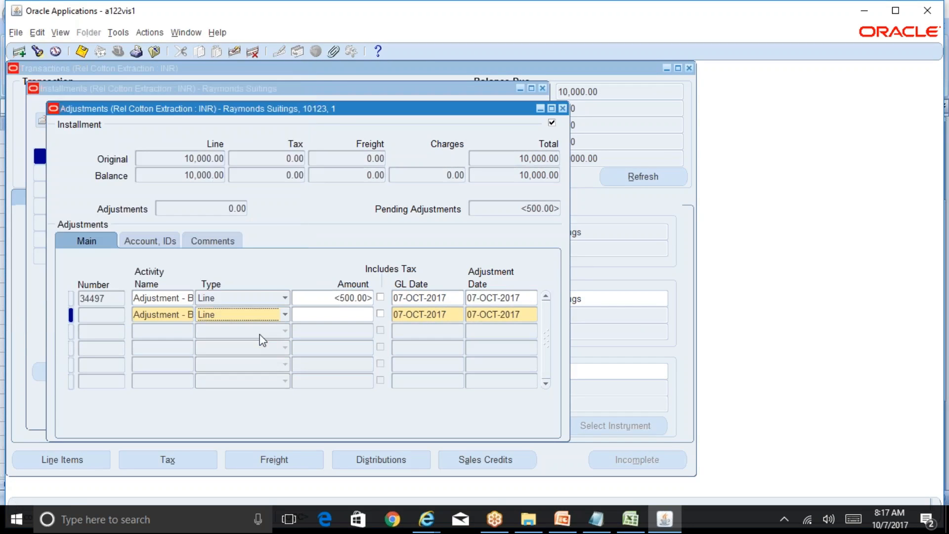
Step: Set the new adjustment's amount to -500 and save it, accepting the caution about pending adjustments
{"action": "left_click", "coordinate": [372, 315]}
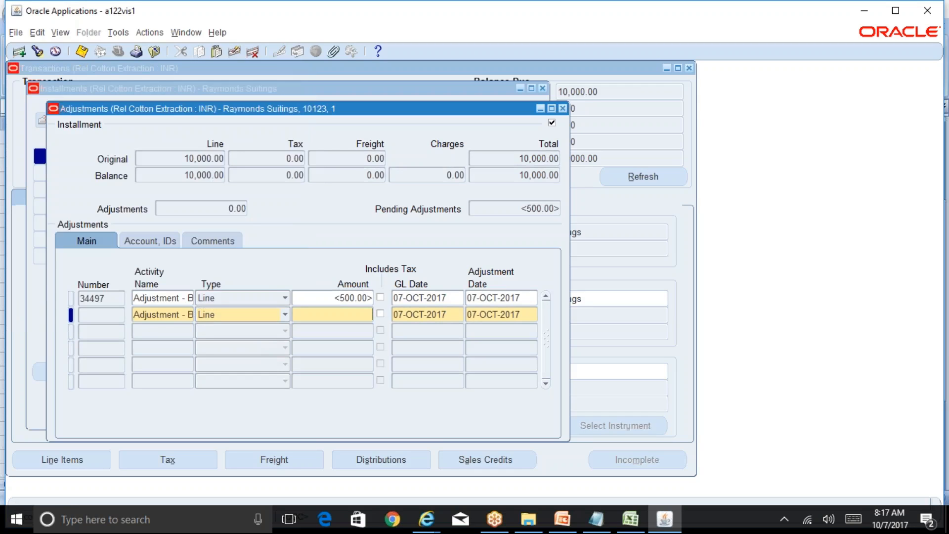
{"action": "type", "text": "-500"}
{"action": "key", "text": "Tab"}
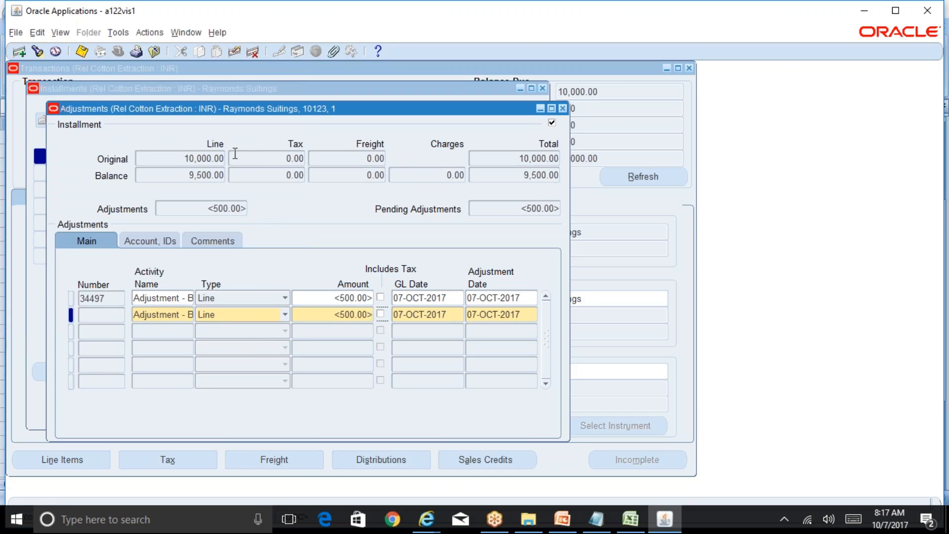
{"action": "left_click", "coordinate": [82, 54]}
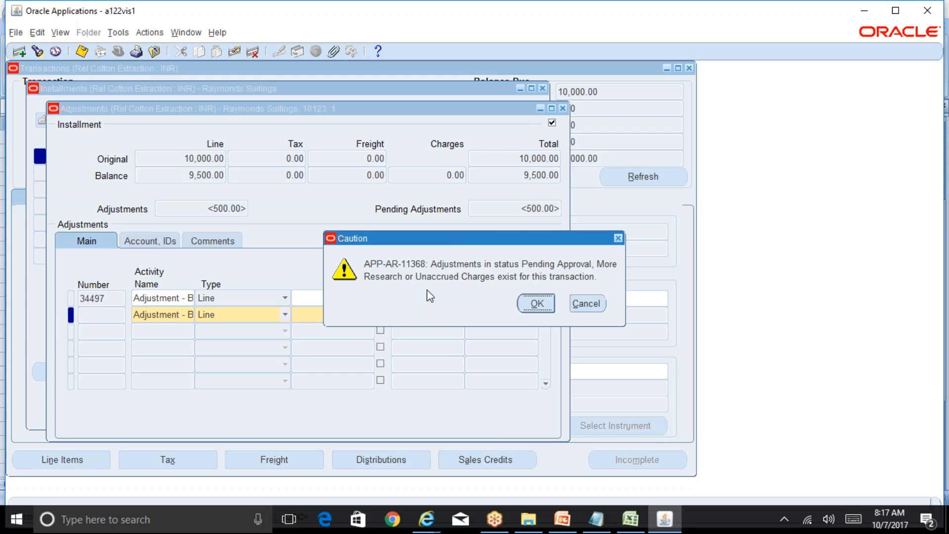
{"action": "left_click", "coordinate": [537, 304]}
Step: Compare the approval status and amounts of both adjustments, and close the Adjustments and Installments forms
{"action": "left_click", "coordinate": [228, 245]}
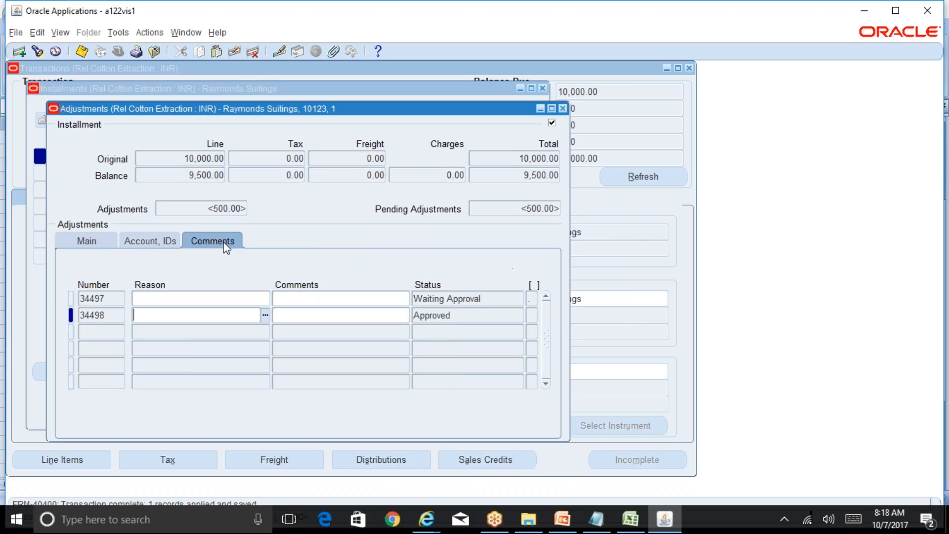
{"action": "left_click", "coordinate": [486, 298]}
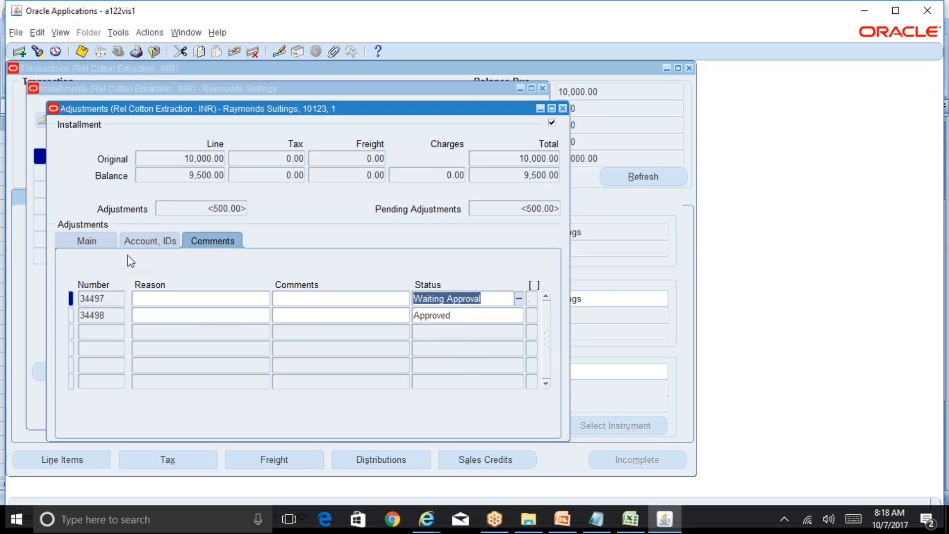
{"action": "left_click", "coordinate": [89, 247]}
{"action": "key", "text": "Down"}
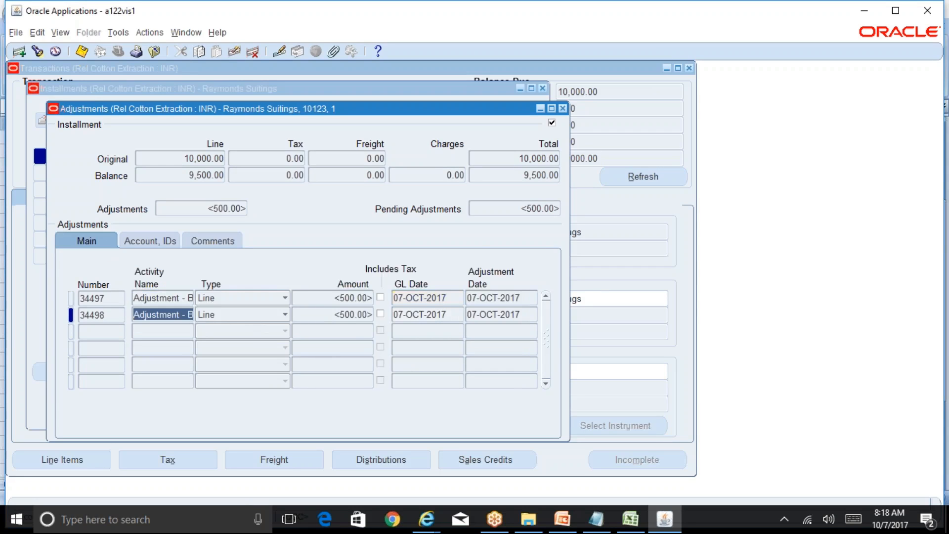
{"action": "left_click_drag", "start_coordinate": [355, 318], "coordinate": [323, 302]}
{"action": "left_click", "coordinate": [225, 242]}
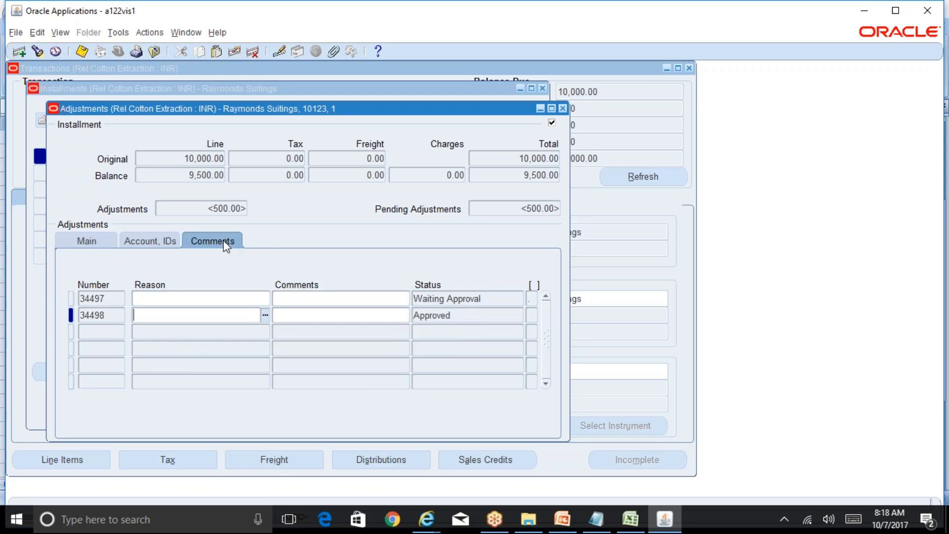
{"action": "double_click", "coordinate": [458, 317]}
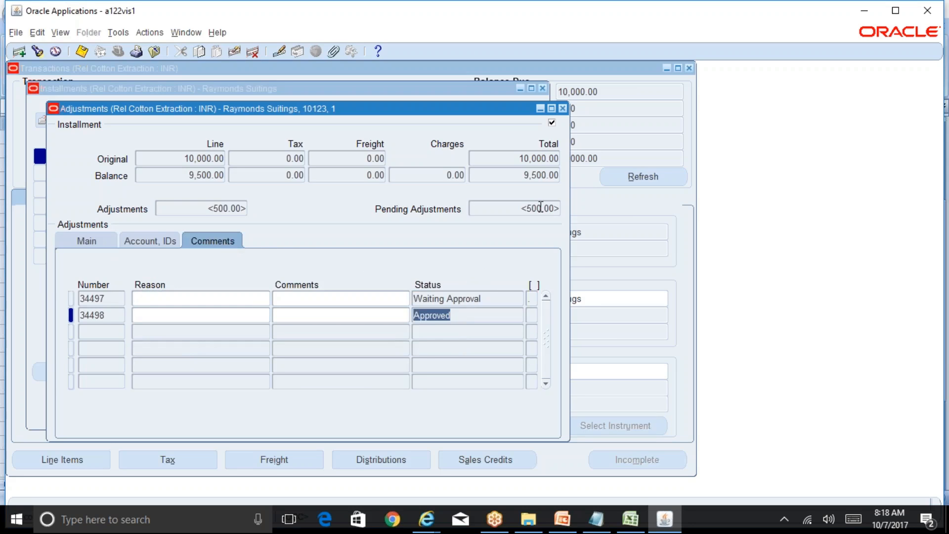
{"action": "left_click", "coordinate": [563, 108]}
{"action": "left_click", "coordinate": [543, 89]}
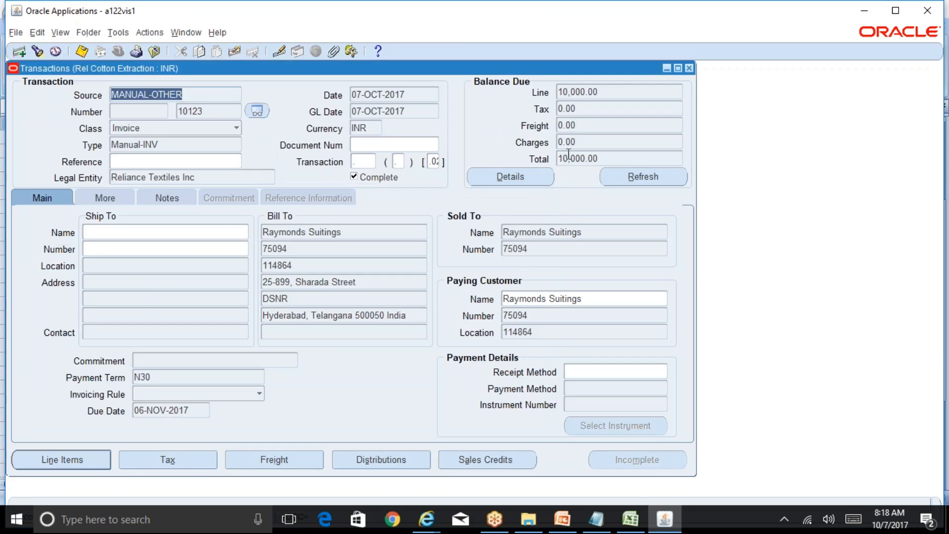
Step: Requery the same invoice by its copied transaction number and open its balance details
{"action": "key", "text": "Tab"}
{"action": "key", "text": "ctrl+c"}
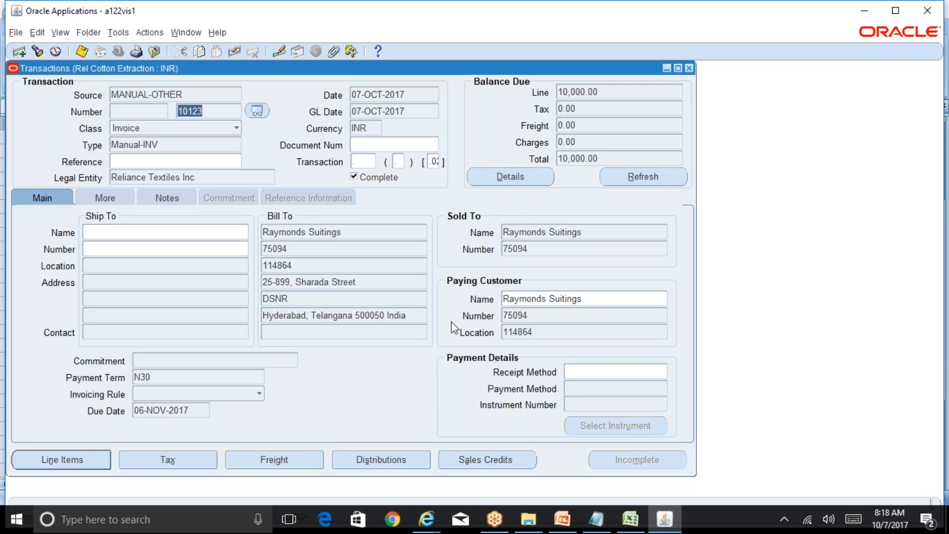
{"action": "key", "text": "F11"}
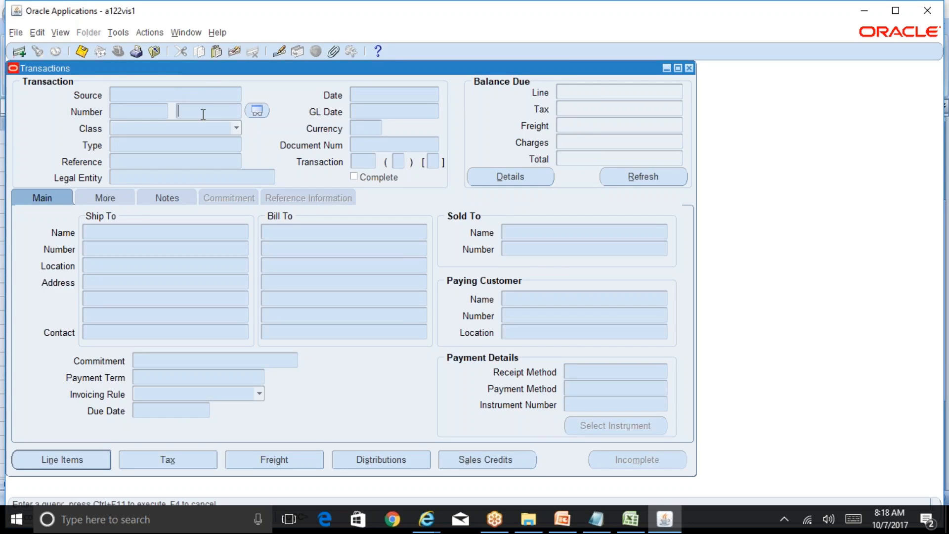
{"action": "key", "text": "ctrl+v"}
{"action": "key", "text": "ctrl+F11"}
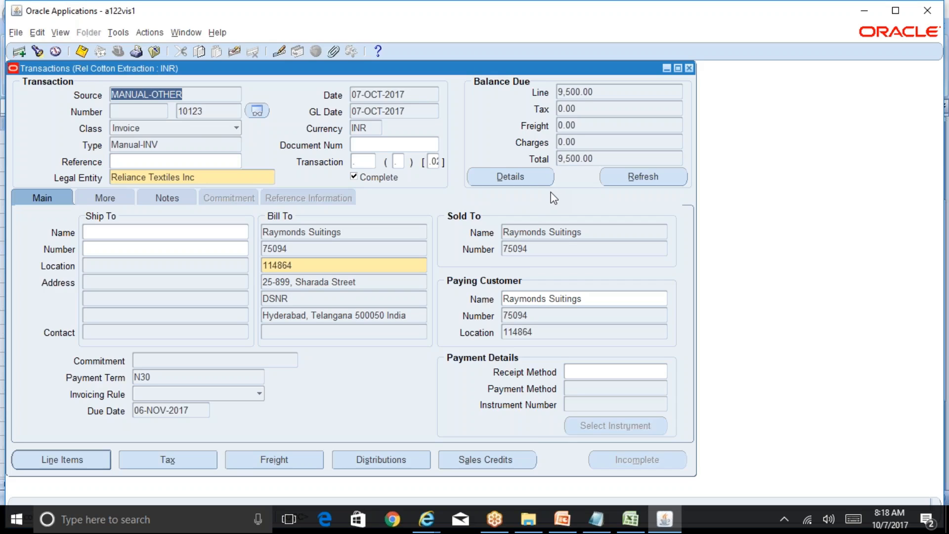
{"action": "left_click", "coordinate": [510, 176]}
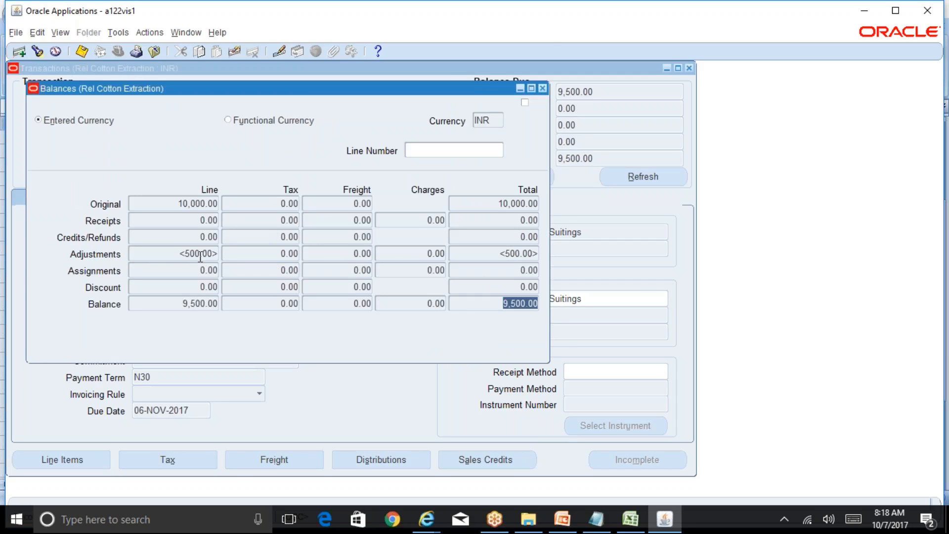
Step: Review the invoice's original, adjustment and remaining line balances, and close the Balances form
{"action": "left_click", "coordinate": [194, 204]}
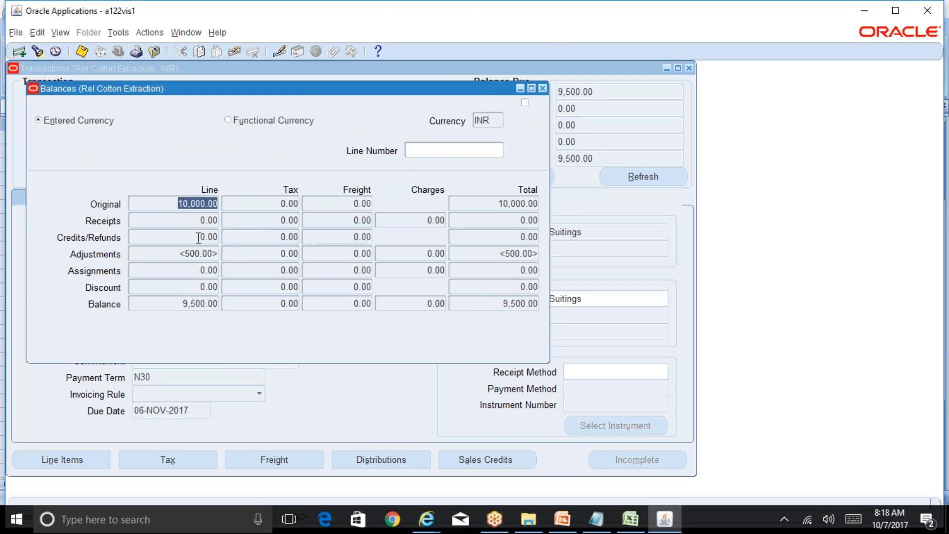
{"action": "left_click", "coordinate": [200, 254]}
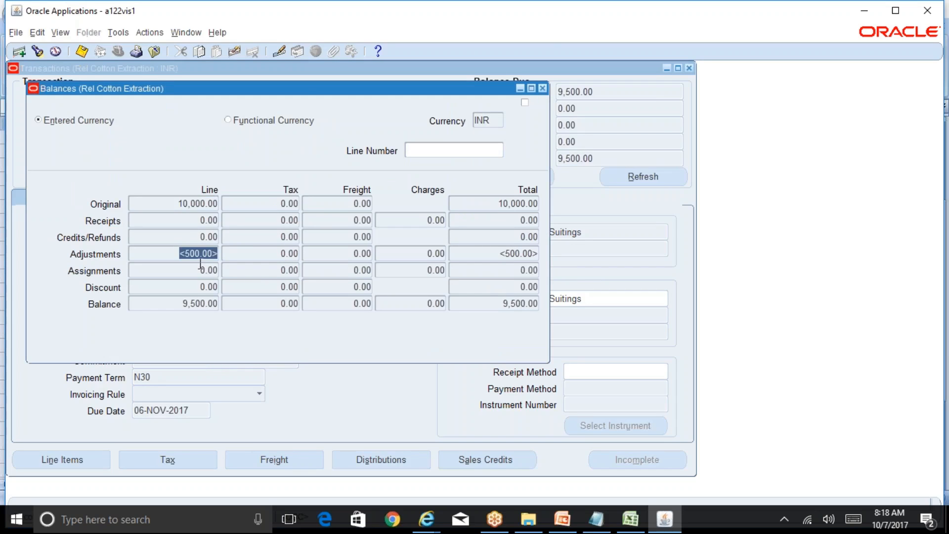
{"action": "left_click", "coordinate": [202, 305]}
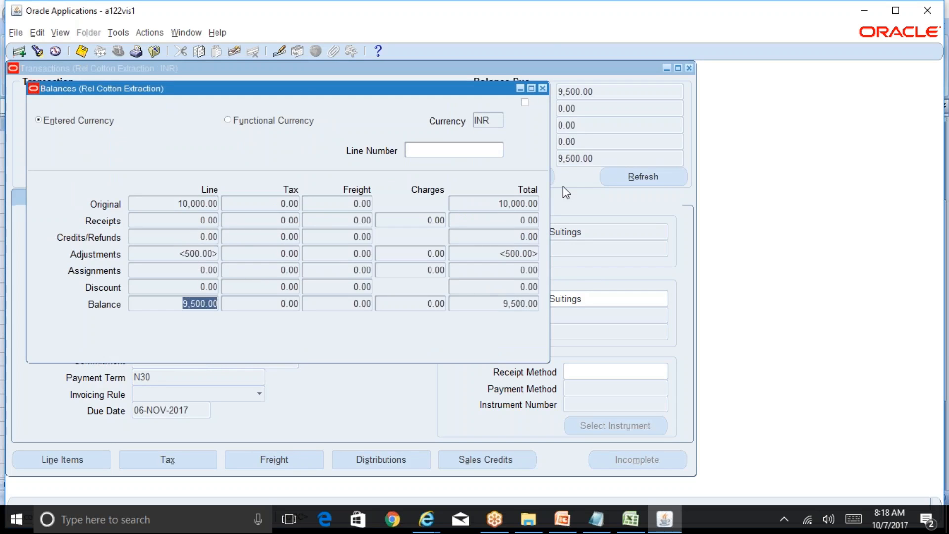
{"action": "left_click", "coordinate": [543, 89]}
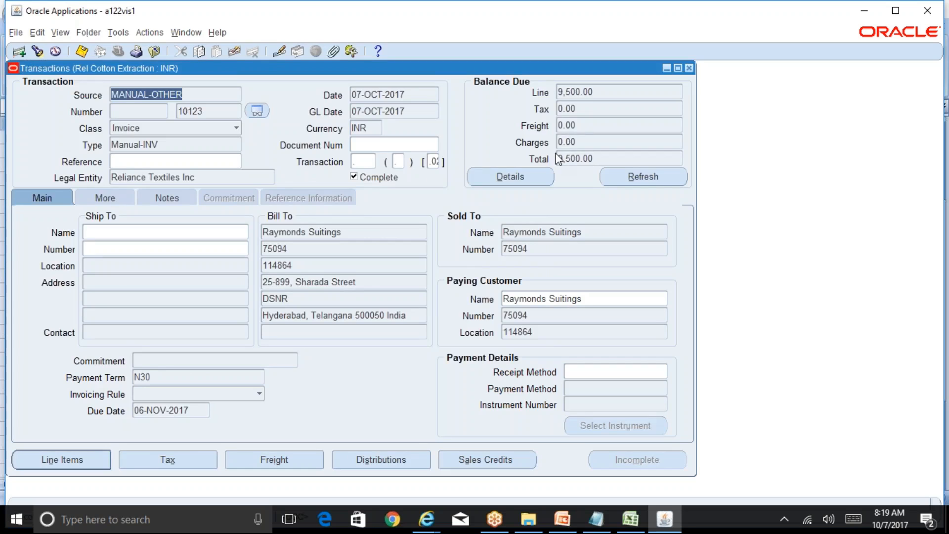
Step: Switch to the Excel running notes and enter "Receivable A/c Dr" in U24 with a debit of 10000 in V24
{"action": "left_click", "coordinate": [630, 519]}
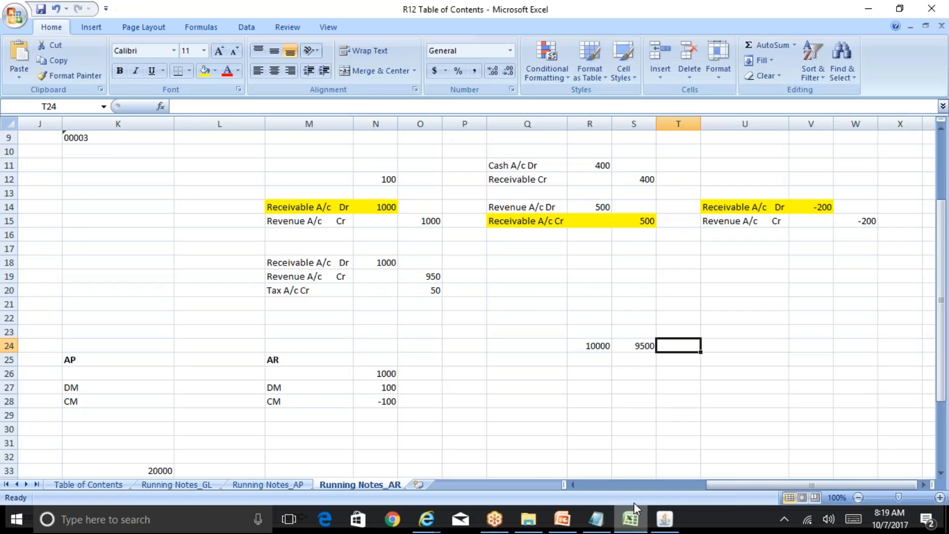
{"action": "left_click", "coordinate": [724, 390]}
{"action": "key", "text": "Up"}
{"action": "key", "text": "Up"}
{"action": "key", "text": "Up"}
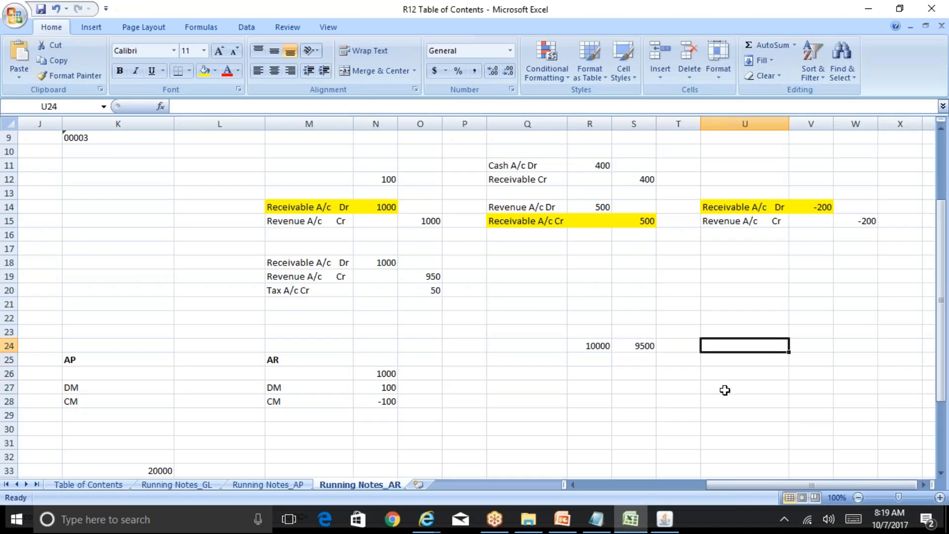
{"action": "key", "text": "Right"}
{"action": "key", "text": "Right"}
{"action": "key", "text": "Right"}
{"action": "key", "text": "Right"}
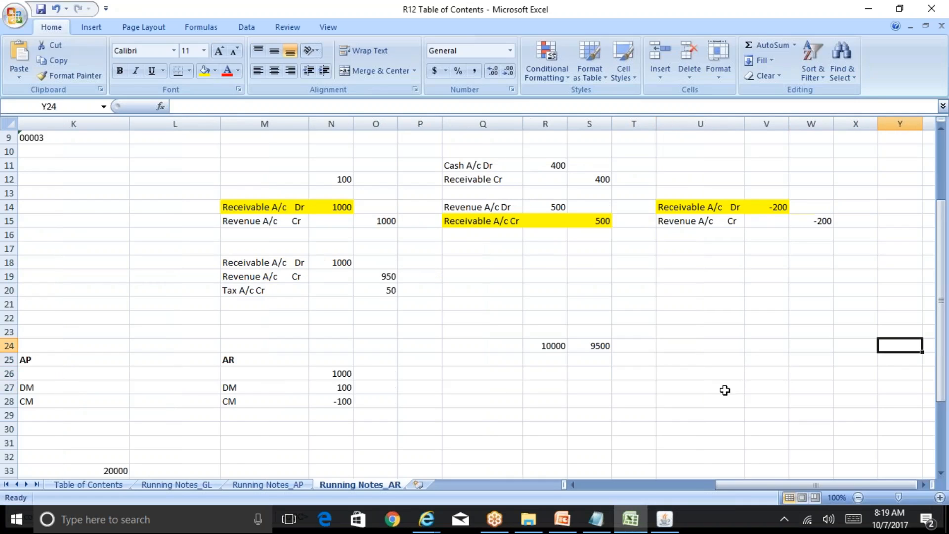
{"action": "key", "text": "Left"}
{"action": "key", "text": "Left"}
{"action": "key", "text": "Left"}
{"action": "key", "text": "Left"}
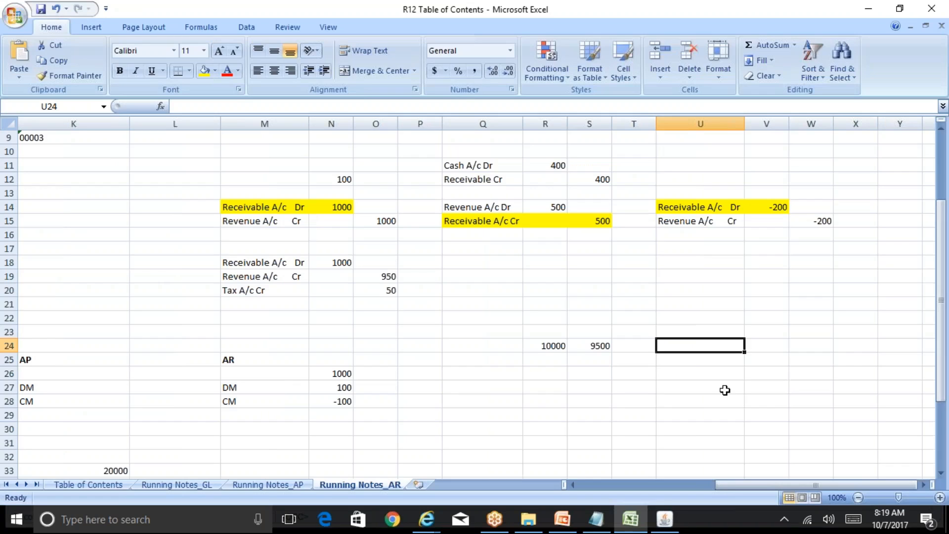
{"action": "type", "text": "Re"}
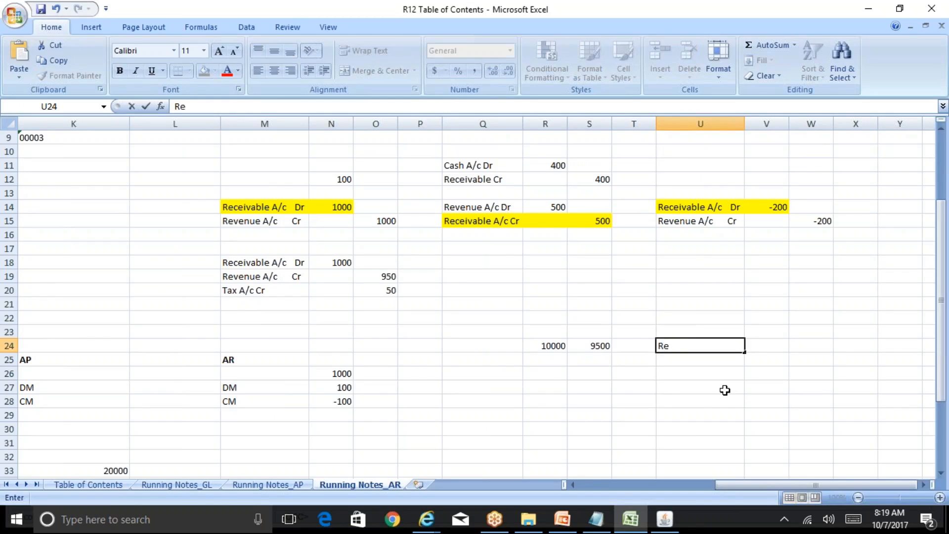
{"action": "type", "text": "ceivable A/c Dr"}
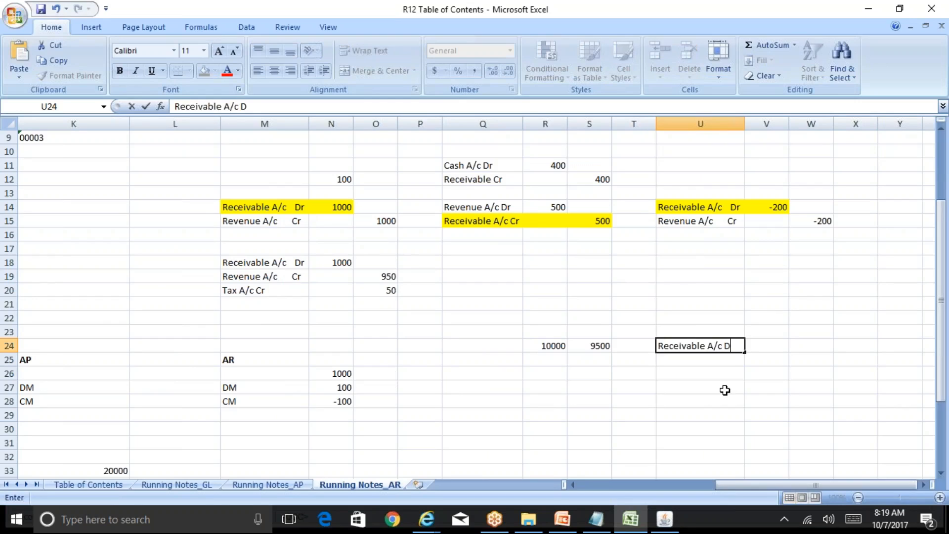
{"action": "key", "text": "Return"}
{"action": "key", "text": "Up"}
{"action": "key", "text": "Right"}
{"action": "type", "text": "10000"}
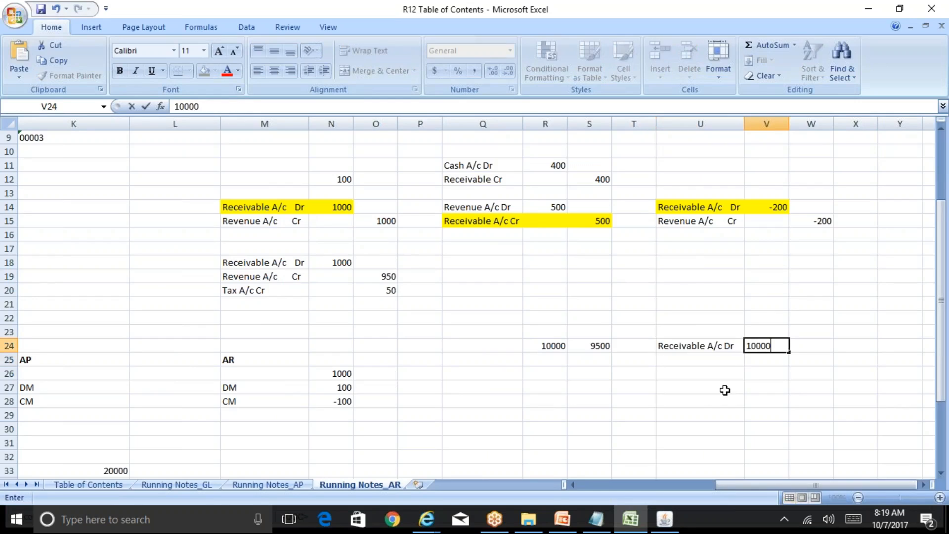
{"action": "key", "text": "Return"}
Step: Add the credit line "Revenue A/c Cr" in U25 with 10000 in W25
{"action": "type", "text": "0"}
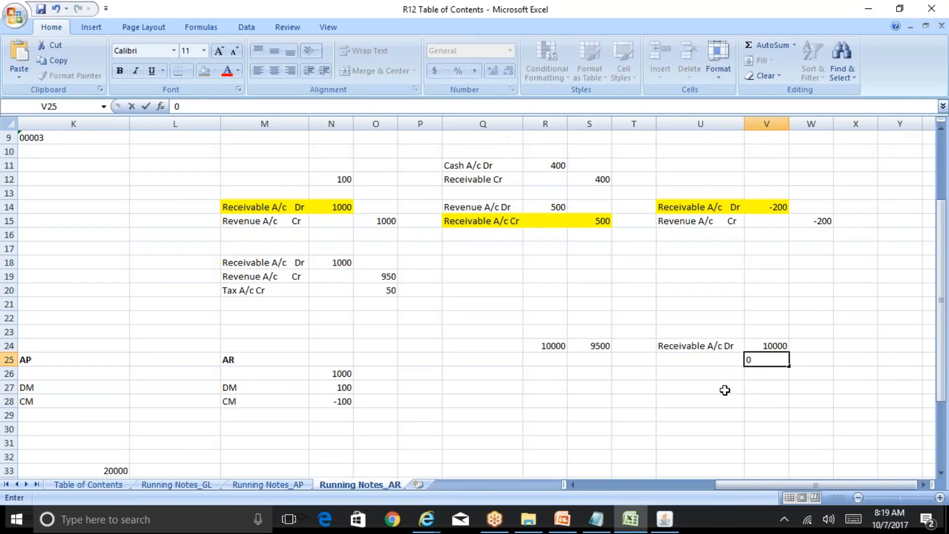
{"action": "key", "text": "Escape"}
{"action": "key", "text": "Left"}
{"action": "type", "text": "Revenue A"}
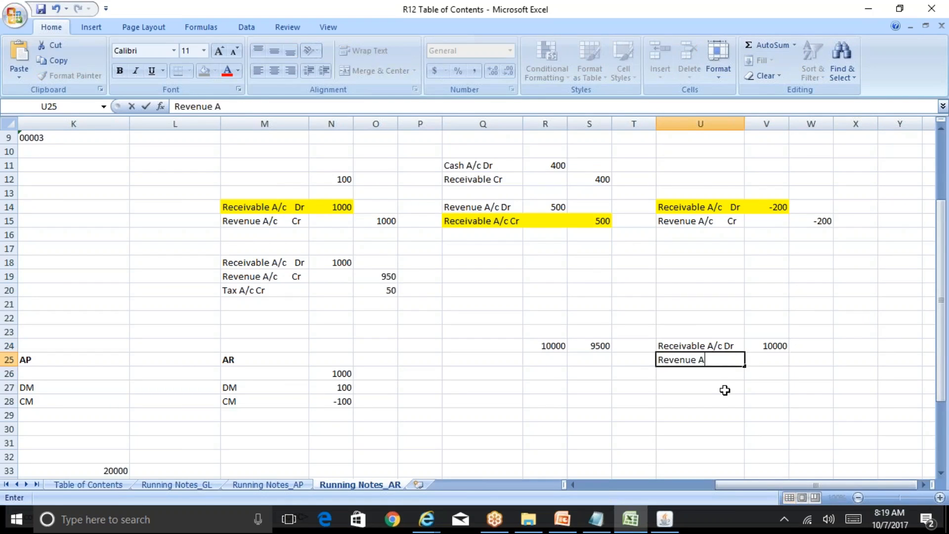
{"action": "type", "text": "/c Cr"}
{"action": "key", "text": "Return"}
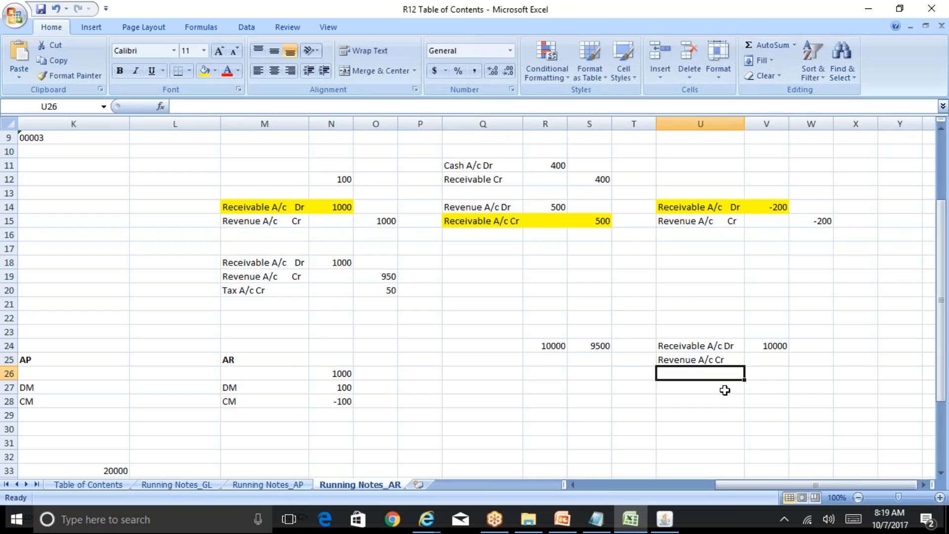
{"action": "key", "text": "Up"}
{"action": "key", "text": "Right"}
{"action": "key", "text": "Right"}
{"action": "type", "text": "10000"}
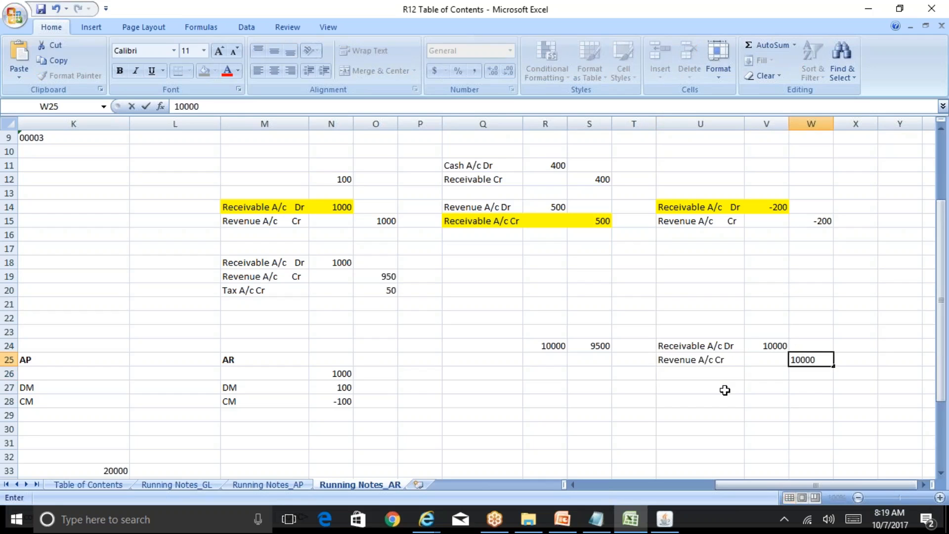
{"action": "key", "text": "Return"}
{"action": "key", "text": "Up"}
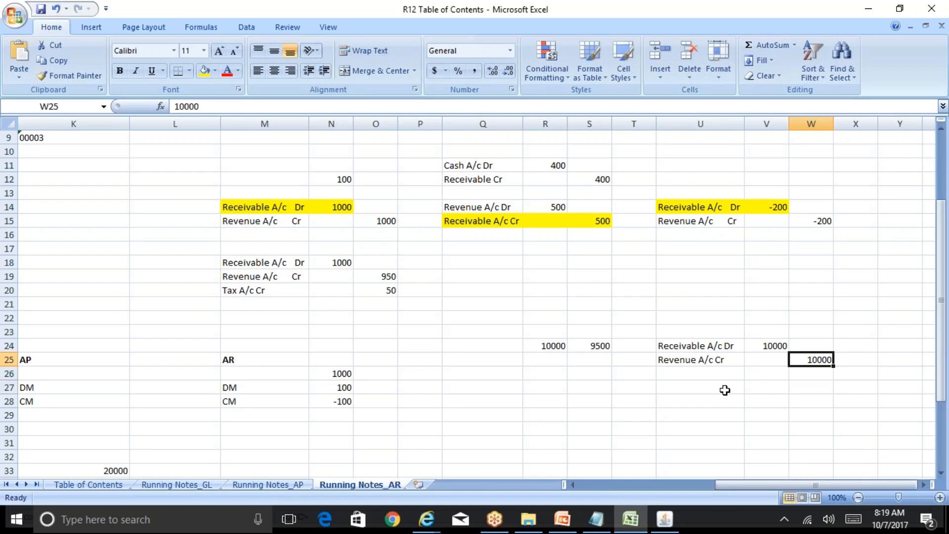
{"action": "key", "text": "Right"}
{"action": "key", "text": "Right"}
{"action": "key", "text": "Right"}
{"action": "key", "text": "Up"}
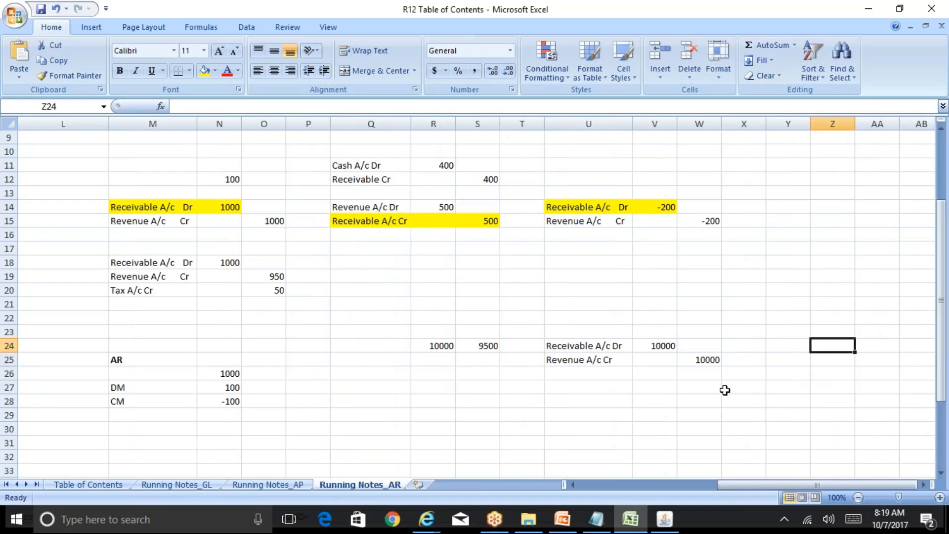
{"action": "key", "text": "Down"}
{"action": "key", "text": "Left"}
{"action": "key", "text": "Left"}
{"action": "key", "text": "Left"}
Step: Copy the receivable debit label and amount from U24:V24 to U28:V28
{"action": "key", "text": "Up"}
{"action": "key", "text": "Left"}
{"action": "key", "text": "Left"}
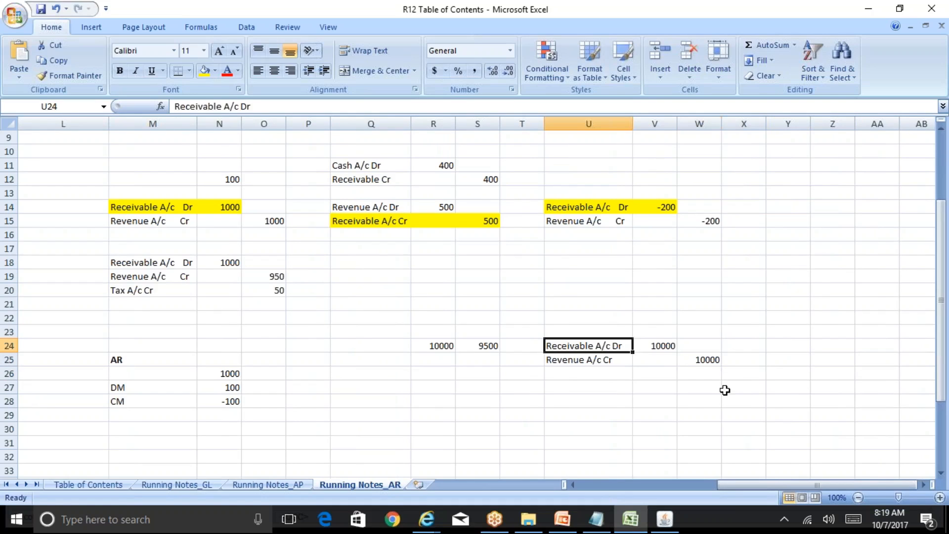
{"action": "key", "text": "shift+Right"}
{"action": "key", "text": "ctrl+c"}
{"action": "key", "text": "Down"}
{"action": "key", "text": "Right"}
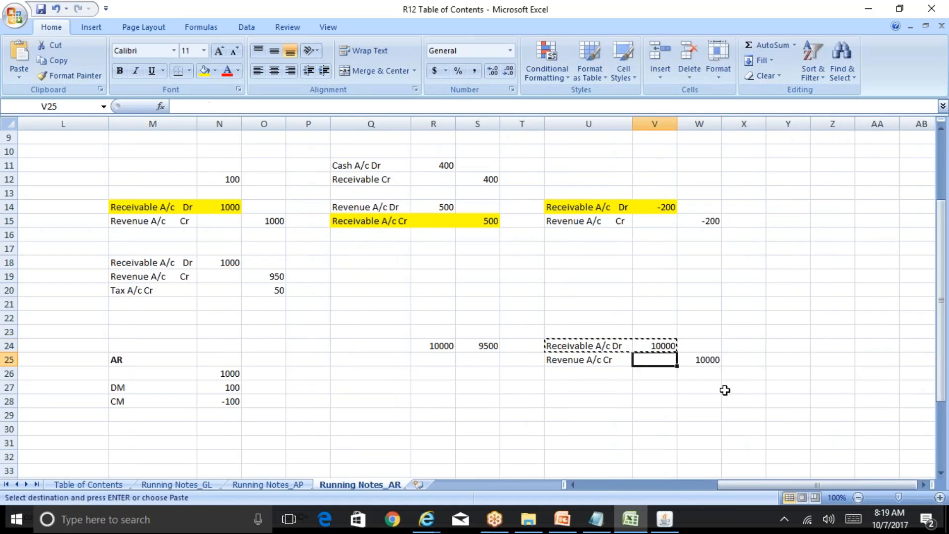
{"action": "key", "text": "Right"}
{"action": "key", "text": "Right"}
{"action": "key", "text": "Down"}
{"action": "key", "text": "Down"}
{"action": "key", "text": "Down"}
{"action": "key", "text": "Left"}
{"action": "key", "text": "Left"}
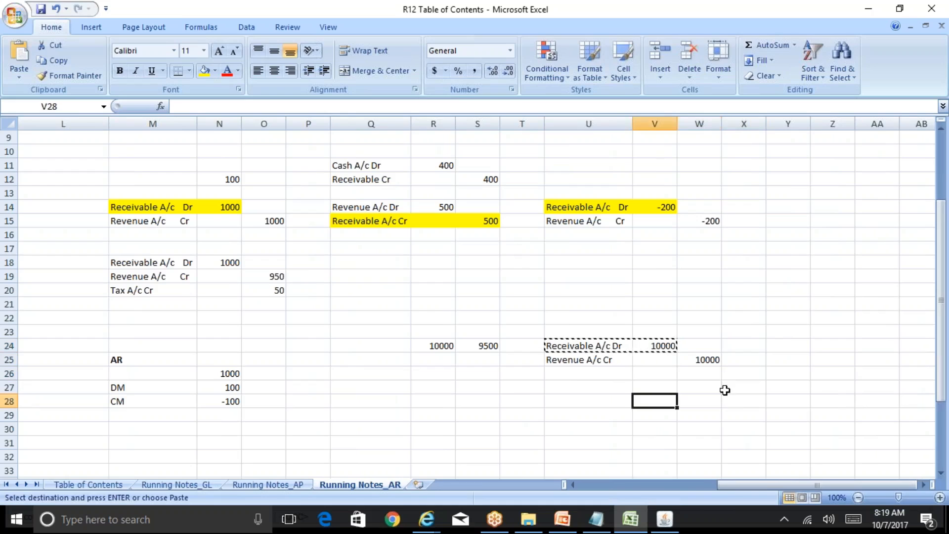
{"action": "key", "text": "Left"}
{"action": "key", "text": "ctrl+v"}
{"action": "key", "text": "Right"}
Step: Change the copied label in U28 to "Receivable A/c Cr", clear its debit amount and enter 500 as the credit in W28
{"action": "key", "text": "Left"}
{"action": "key", "text": "F2"}
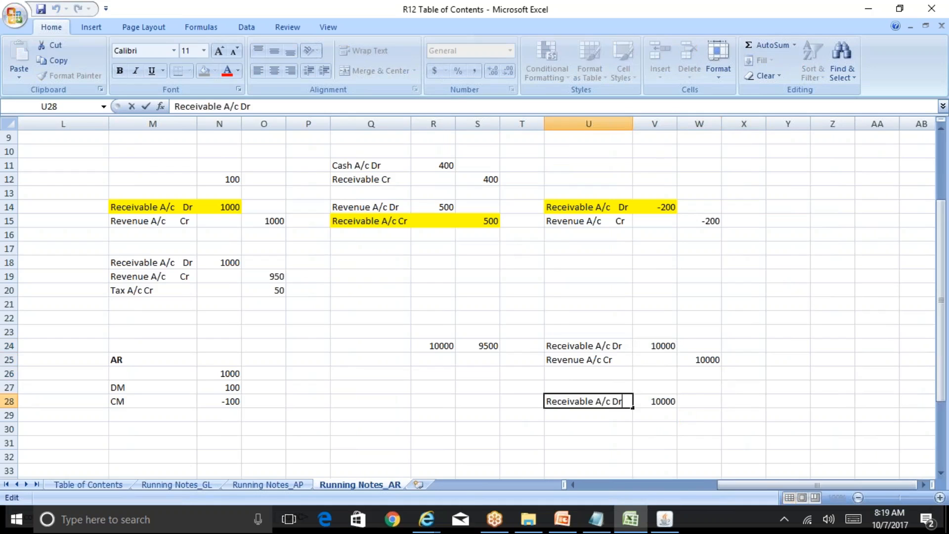
{"action": "key", "text": "shift+Left"}
{"action": "key", "text": "shift+Left"}
{"action": "type", "text": "Cr"}
{"action": "key", "text": "Return"}
{"action": "key", "text": "Up"}
{"action": "key", "text": "Right"}
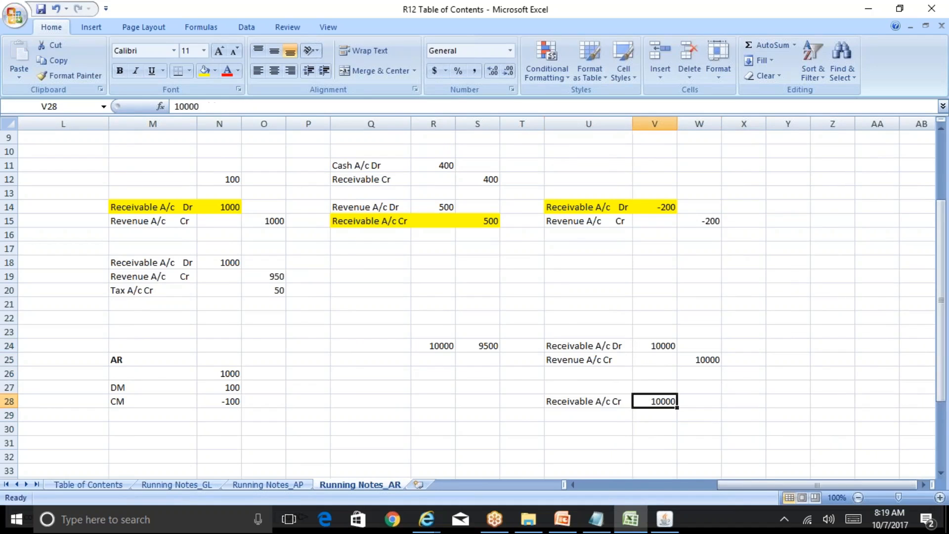
{"action": "key", "text": "Delete"}
{"action": "key", "text": "Right"}
{"action": "type", "text": "500"}
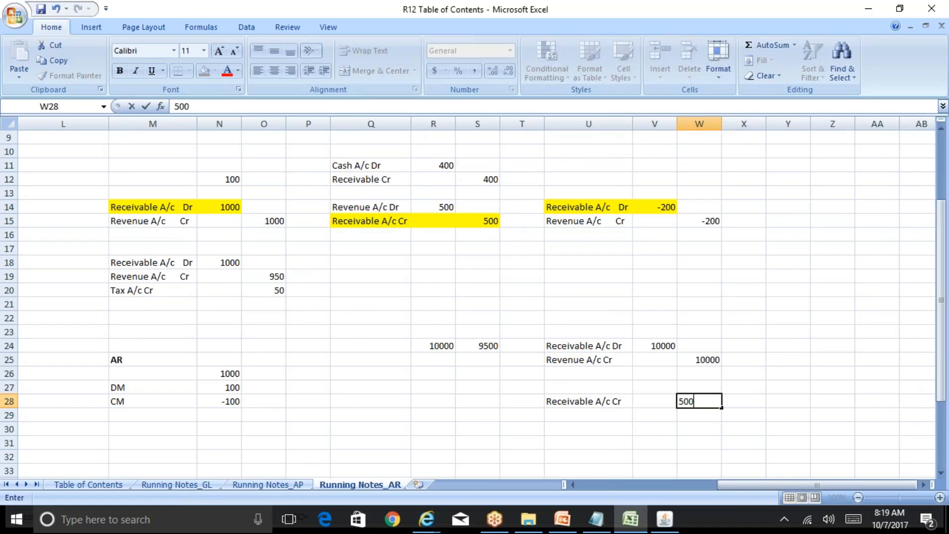
Step: Enter the debit line "Bad Debts A/c Dr" in U27 with 500 in V27
{"action": "key", "text": "Up"}
{"action": "key", "text": "Left"}
{"action": "type", "text": "500"}
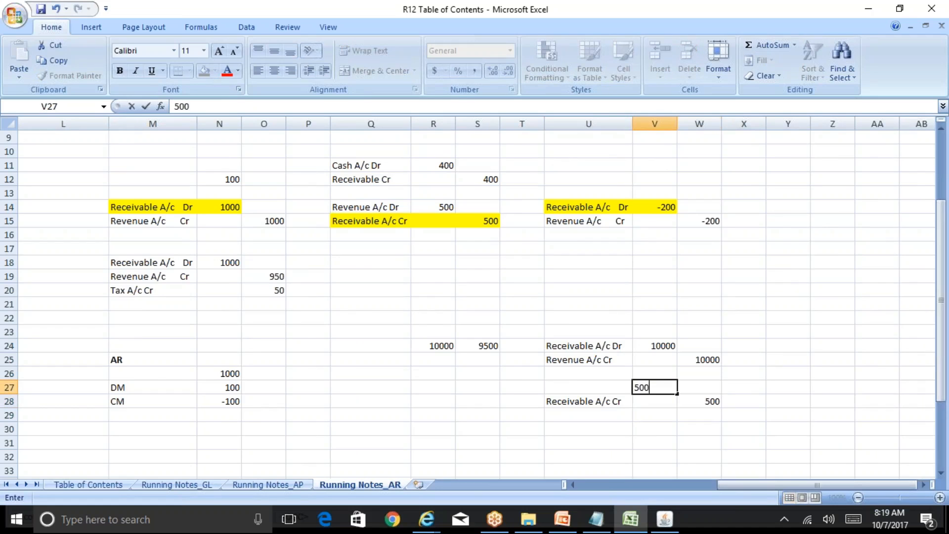
{"action": "key", "text": "Left"}
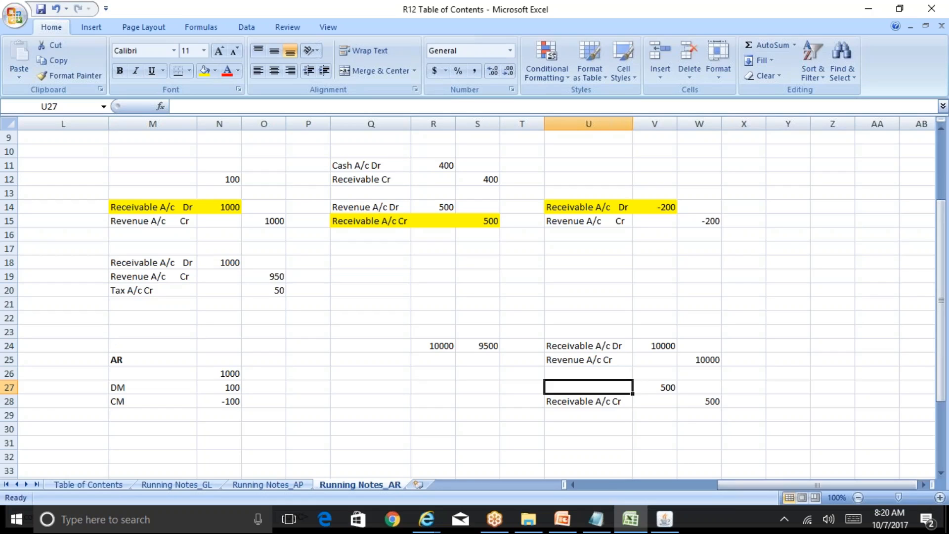
{"action": "type", "text": "Bad Debit"}
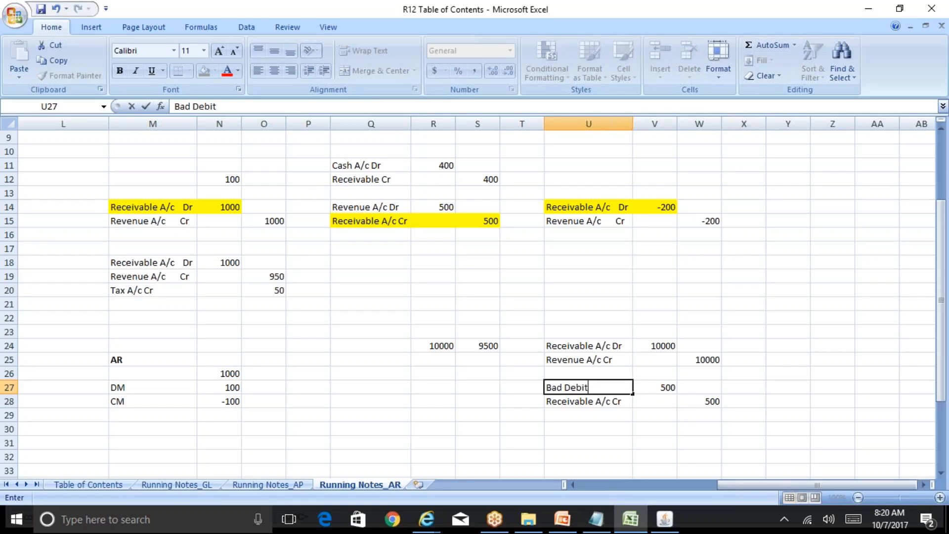
{"action": "key", "text": "BackSpace"}
{"action": "key", "text": "BackSpace"}
{"action": "type", "text": "ts A/c Dr"}
{"action": "key", "text": "Return"}
{"action": "key", "text": "Up"}
{"action": "key", "text": "Right"}
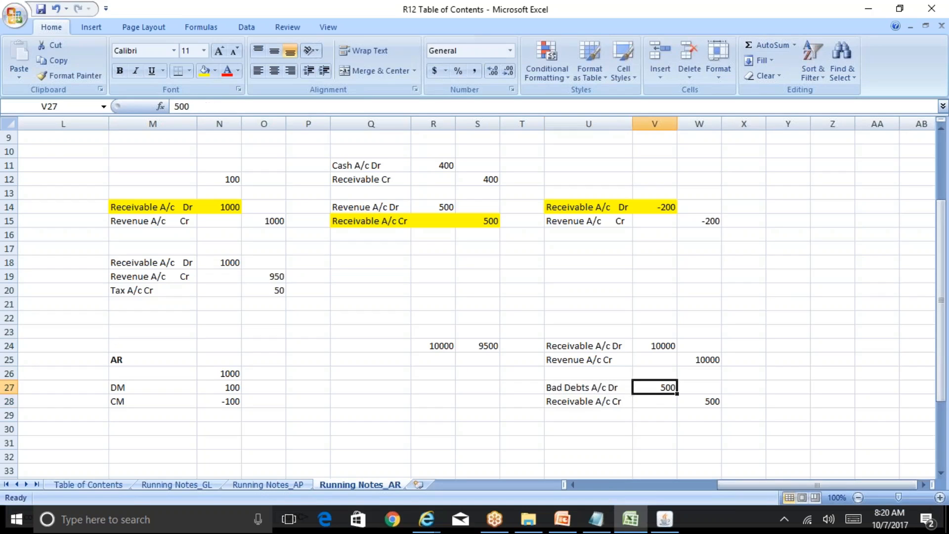
Step: Examine the receivable debit, receivable credit and bad debts entries in the invoice and adjustment journals
{"action": "key", "text": "Down"}
{"action": "key", "text": "Right"}
{"action": "key", "text": "Up"}
{"action": "key", "text": "Up"}
{"action": "key", "text": "Up"}
{"action": "key", "text": "Up"}
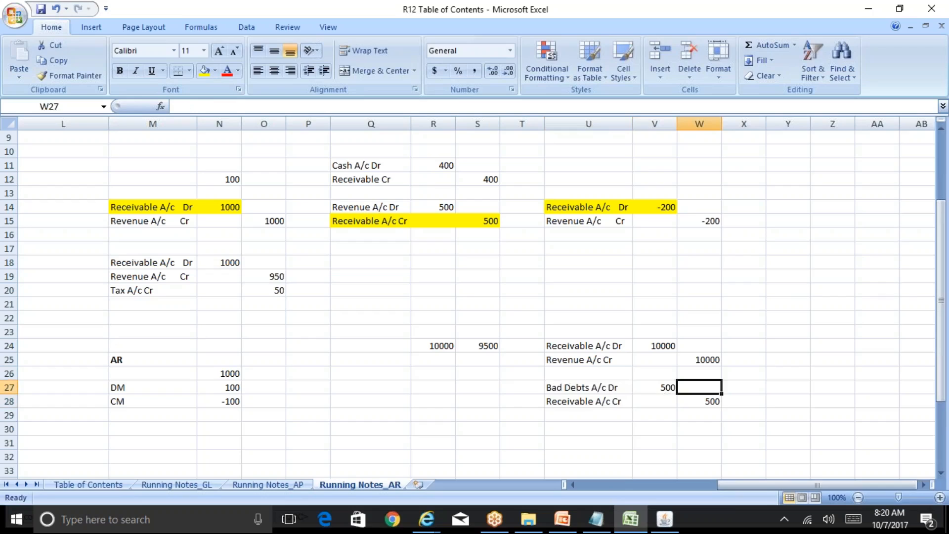
{"action": "key", "text": "Left"}
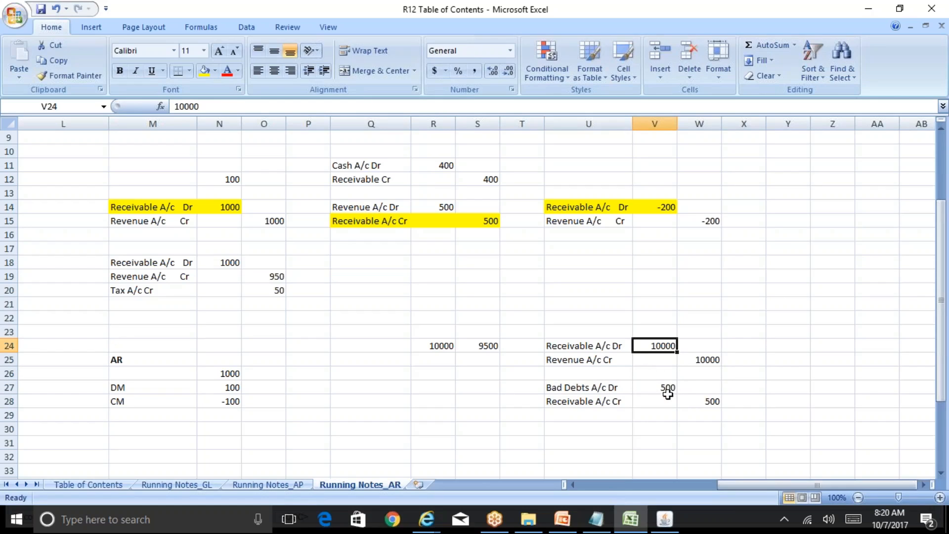
{"action": "left_click", "coordinate": [697, 400]}
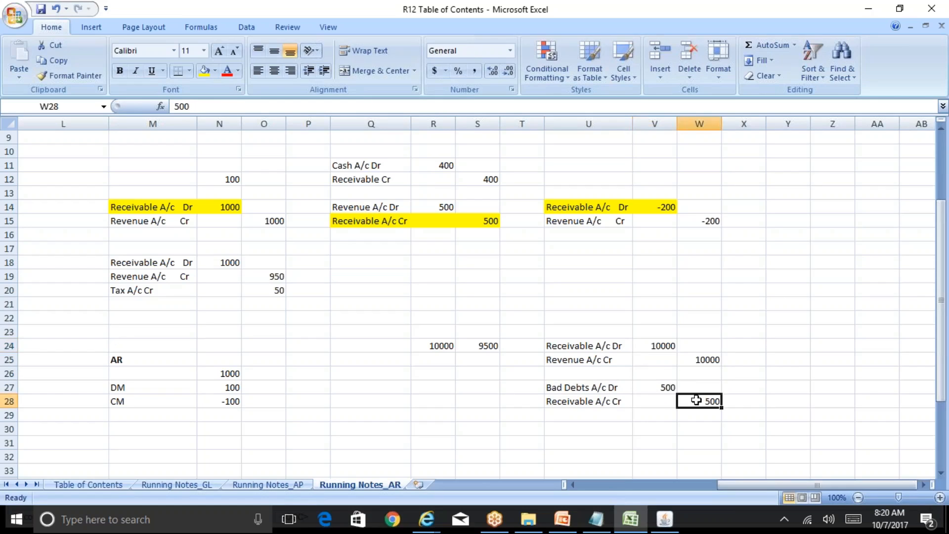
{"action": "left_click", "coordinate": [621, 390]}
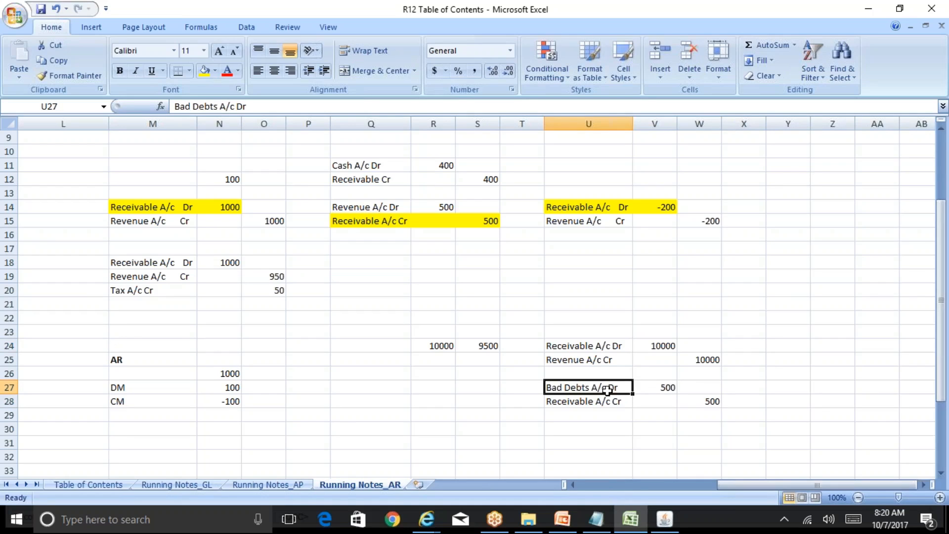
Step: Switch back to Oracle Applications, open the invoice's adjustments and select the activity name of the second adjustment
{"action": "left_click", "coordinate": [664, 519]}
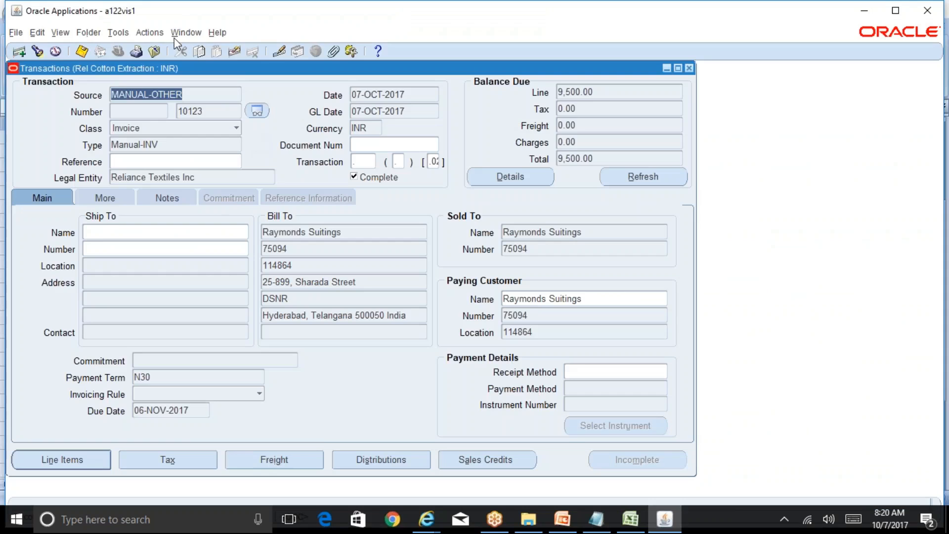
{"action": "left_click", "coordinate": [149, 32]}
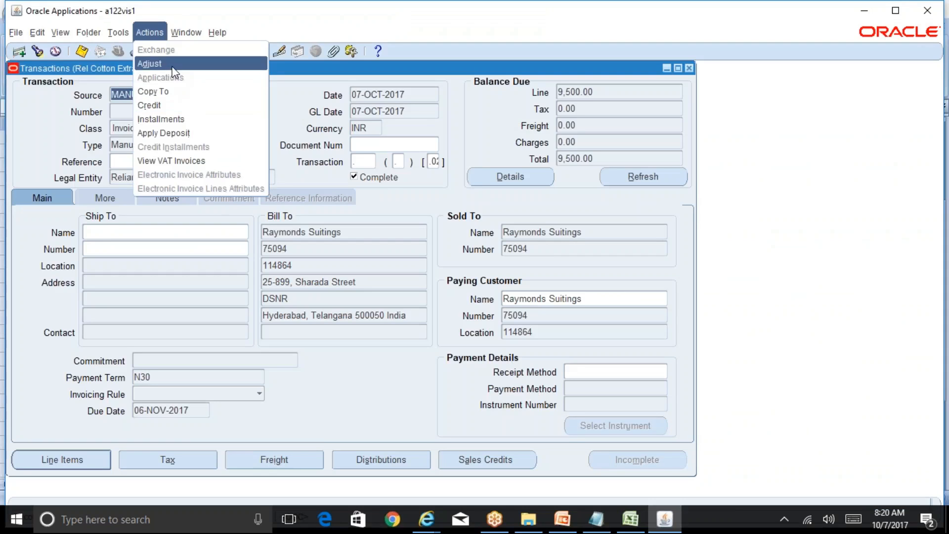
{"action": "left_click", "coordinate": [149, 64]}
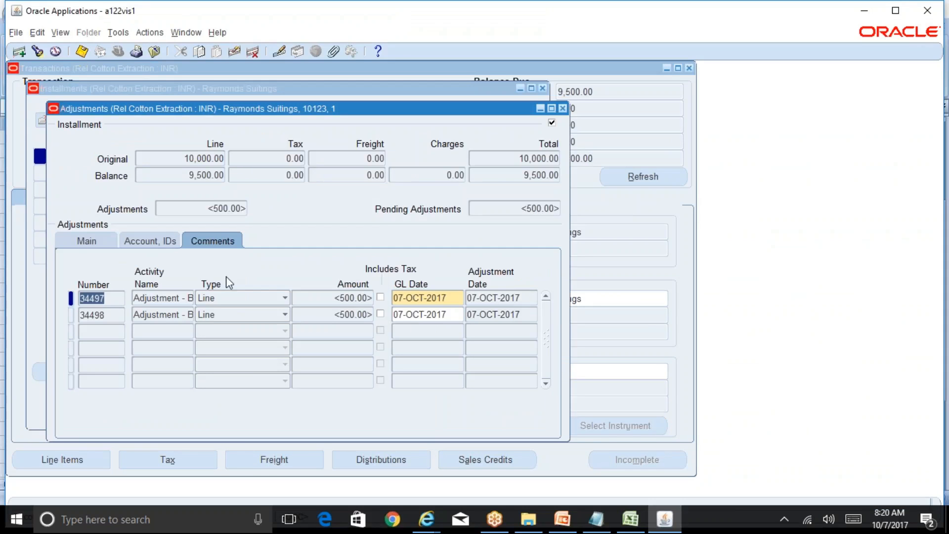
{"action": "left_click", "coordinate": [173, 316]}
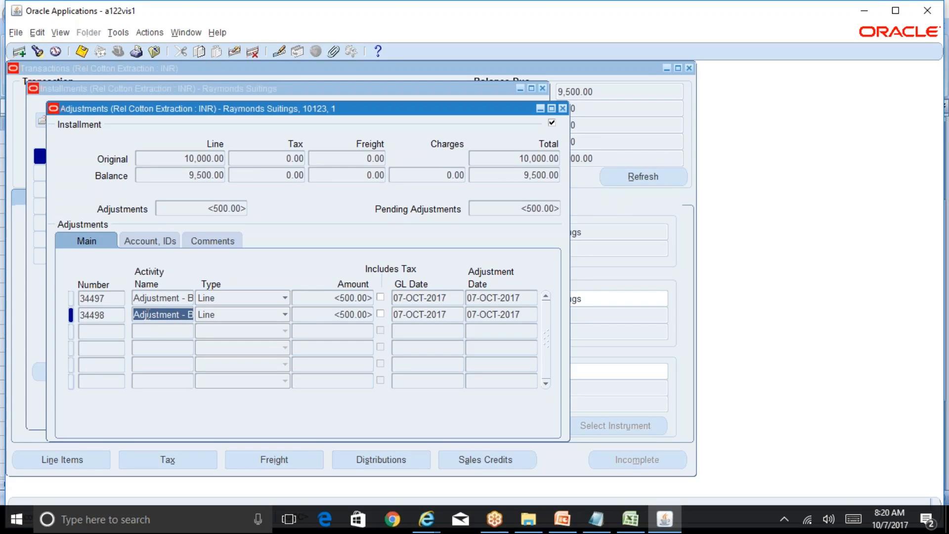
Step: Select the full activity name of the second adjustment and copy it
{"action": "left_click_drag", "start_coordinate": [145, 316], "coordinate": [235, 330]}
{"action": "key", "text": "Home"}
{"action": "key", "text": "shift+Right"}
{"action": "key", "text": "shift+Right"}
{"action": "key", "text": "shift+Right"}
{"action": "key", "text": "shift+Right"}
{"action": "key", "text": "shift+Right"}
{"action": "key", "text": "shift+Right"}
{"action": "key", "text": "shift+Right"}
{"action": "key", "text": "shift+Right"}
{"action": "key", "text": "shift+Right"}
{"action": "key", "text": "shift+Right"}
{"action": "key", "text": "shift+Right"}
{"action": "key", "text": "shift+Right"}
{"action": "key", "text": "shift+Right"}
{"action": "key", "text": "shift+Right"}
{"action": "key", "text": "shift+Right"}
{"action": "key", "text": "shift+Right"}
{"action": "key", "text": "shift+Right"}
{"action": "key", "text": "shift+Right"}
{"action": "key", "text": "shift+Right"}
{"action": "key", "text": "shift+Right"}
{"action": "key", "text": "shift+Right"}
{"action": "key", "text": "shift+Right"}
{"action": "key", "text": "shift+Right"}
{"action": "key", "text": "shift+Right"}
{"action": "key", "text": "shift+Right"}
{"action": "key", "text": "shift+Right"}
{"action": "key", "text": "shift+Right"}
{"action": "key", "text": "shift+Right"}
Step: Close the adjustments, installments and transaction windows, and open Receivable Activities from the Receipts setup functions
{"action": "left_click", "coordinate": [562, 108]}
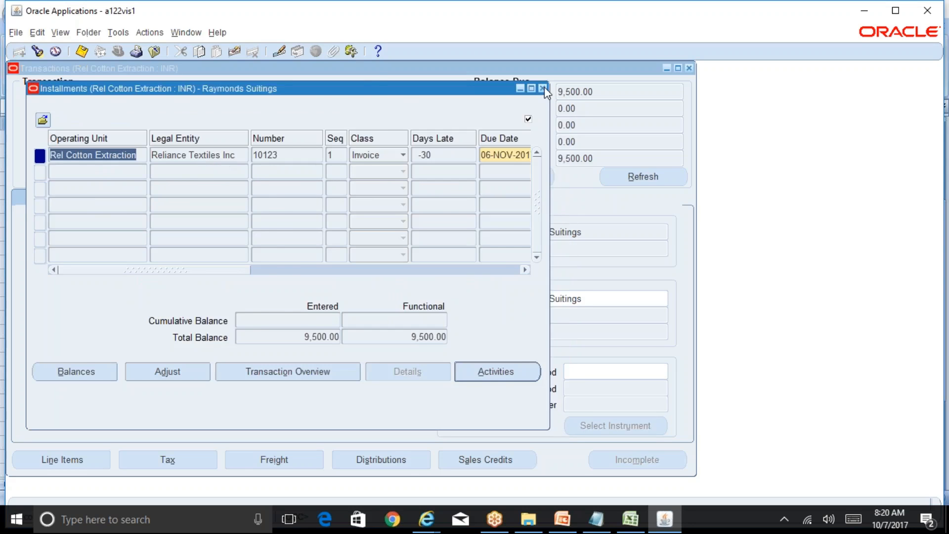
{"action": "left_click", "coordinate": [541, 88]}
{"action": "left_click", "coordinate": [690, 68]}
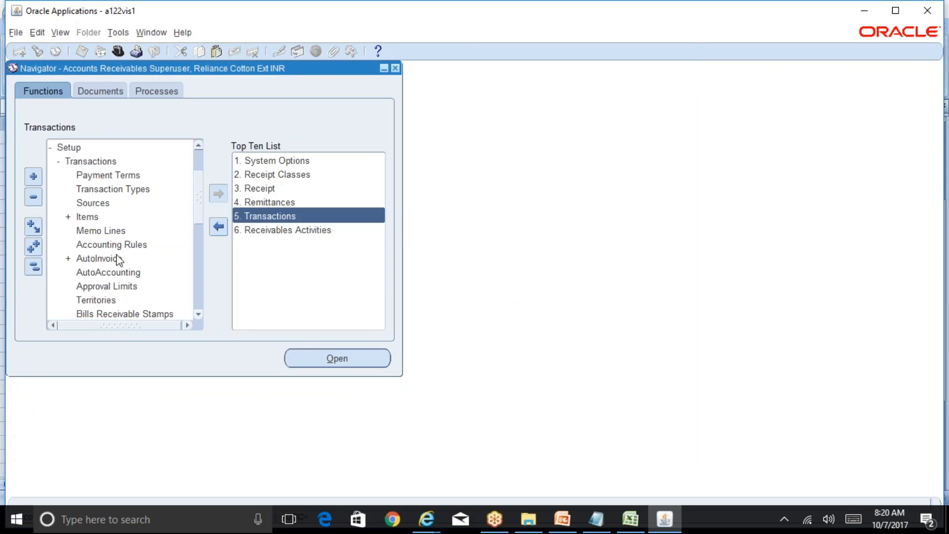
{"action": "left_click", "coordinate": [34, 267]}
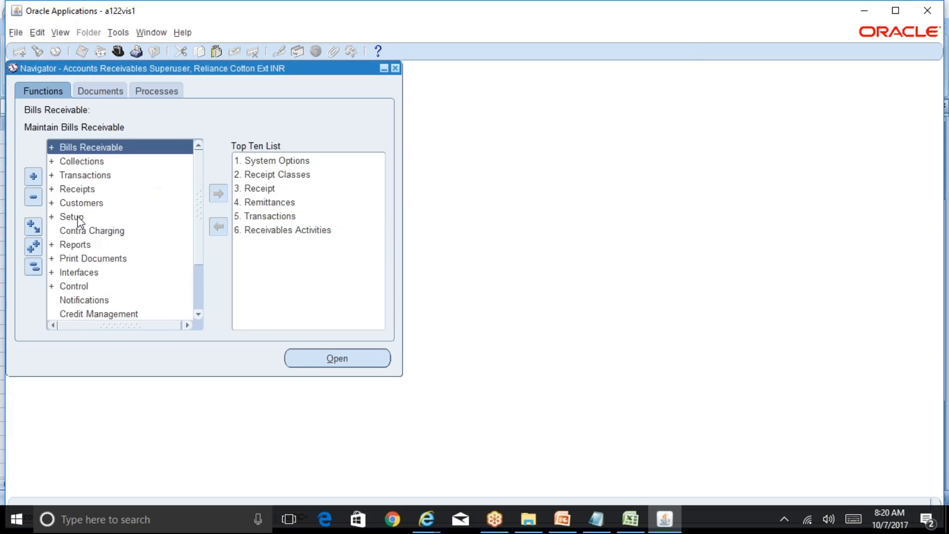
{"action": "double_click", "coordinate": [78, 217]}
{"action": "double_click", "coordinate": [91, 244]}
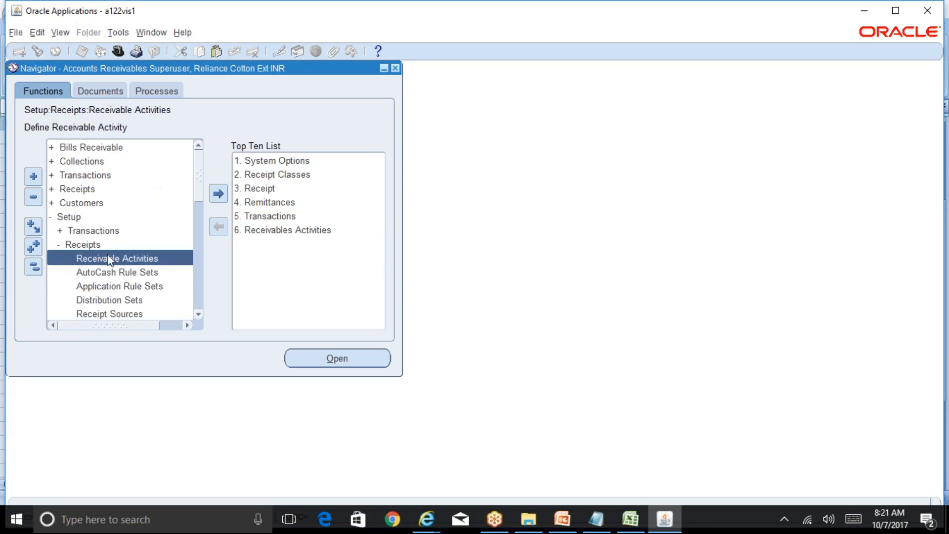
{"action": "double_click", "coordinate": [148, 258]}
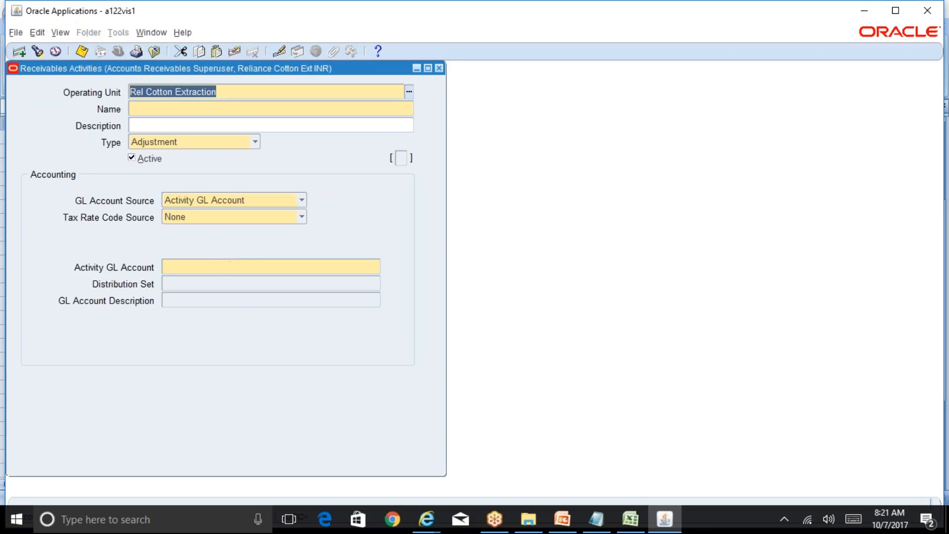
Step: Query the receivables activity "Adjustment - Bad Debt Expense" and view the segments of its activity GL account
{"action": "key", "text": "F11"}
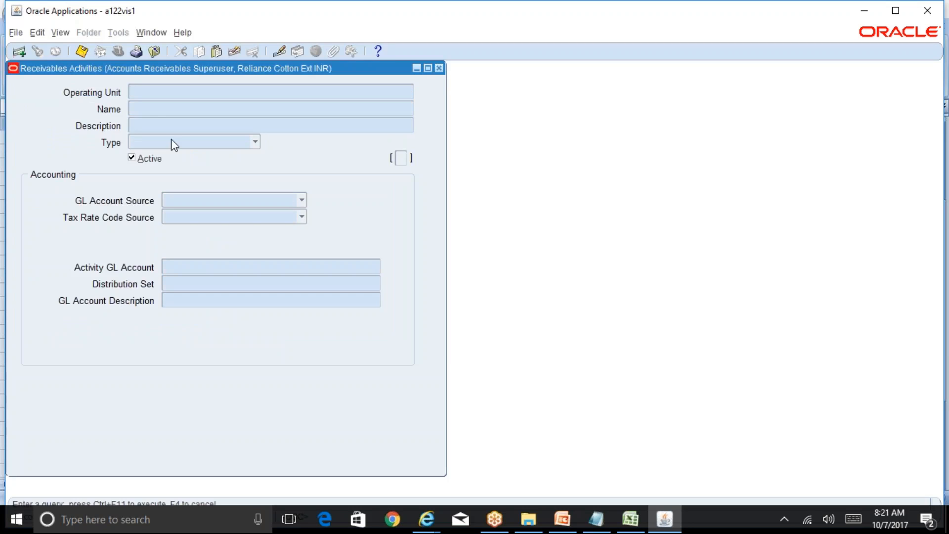
{"action": "left_click", "coordinate": [151, 110]}
{"action": "key", "text": "ctrl+v"}
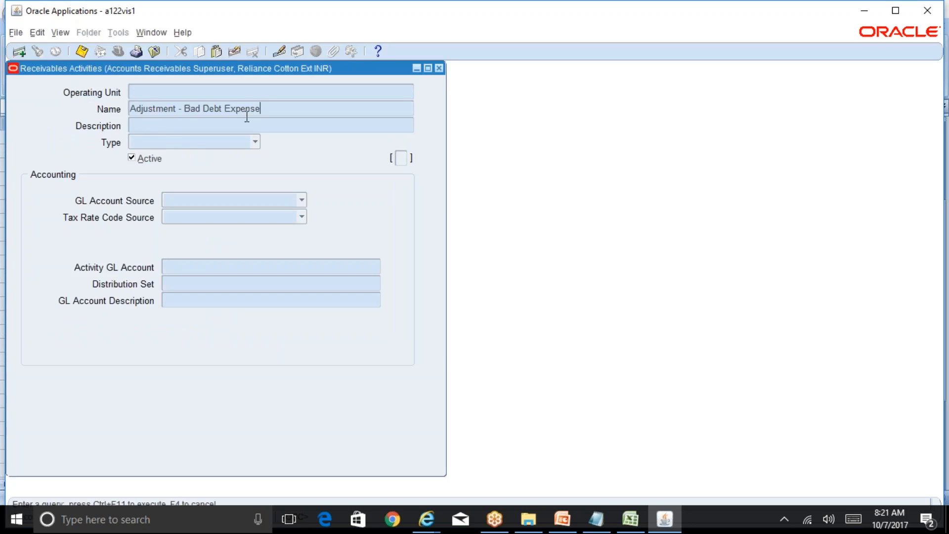
{"action": "key", "text": "ctrl+F11"}
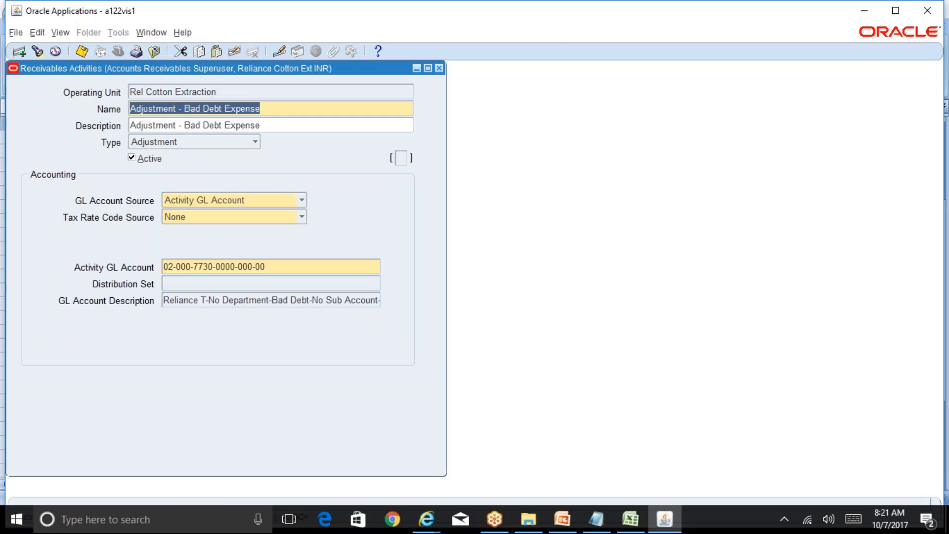
{"action": "left_click", "coordinate": [290, 268]}
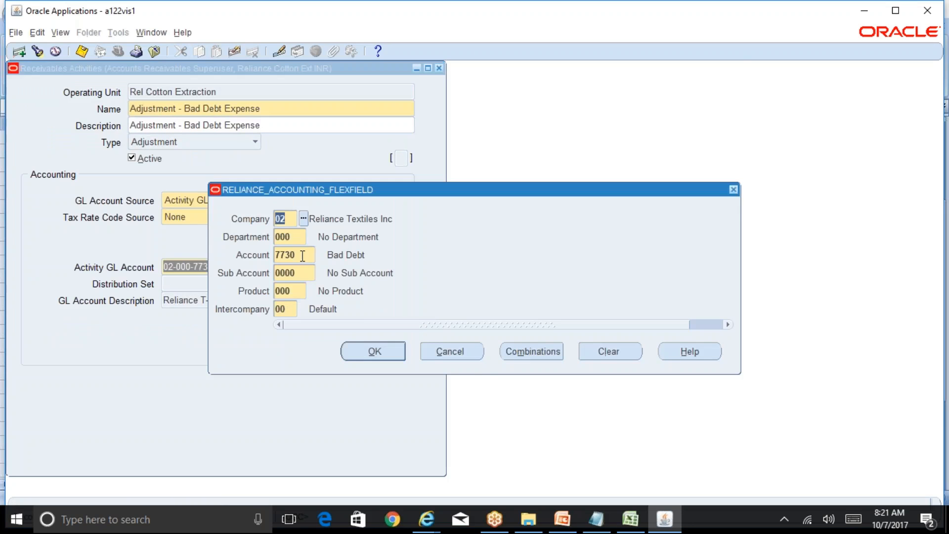
{"action": "left_click", "coordinate": [468, 354]}
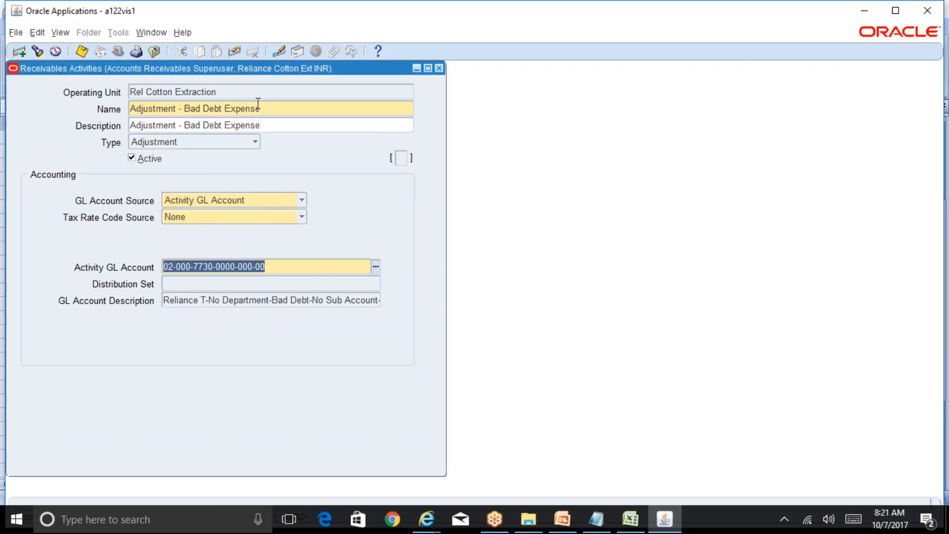
Step: View the record history of the bad debt adjustment activity and close it
{"action": "left_click", "coordinate": [256, 105]}
{"action": "left_click", "coordinate": [182, 33]}
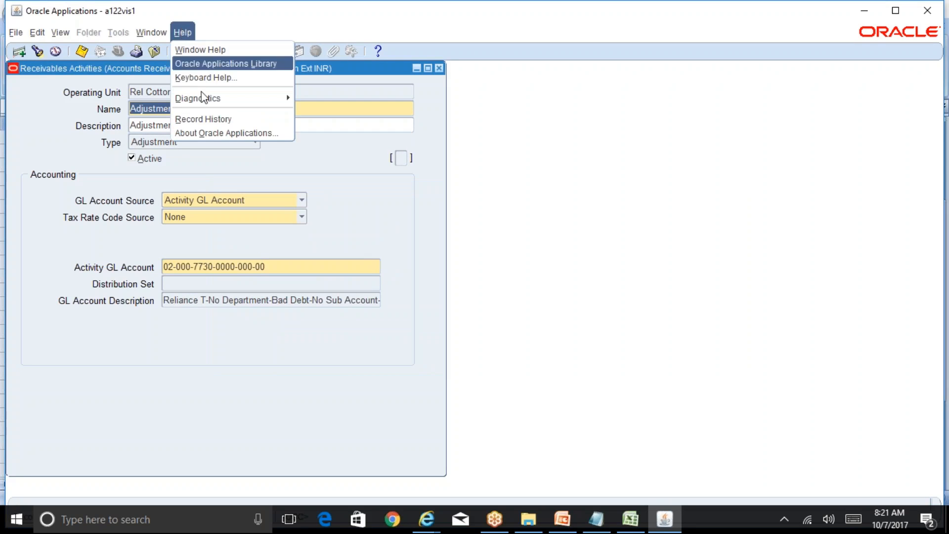
{"action": "left_click", "coordinate": [196, 119]}
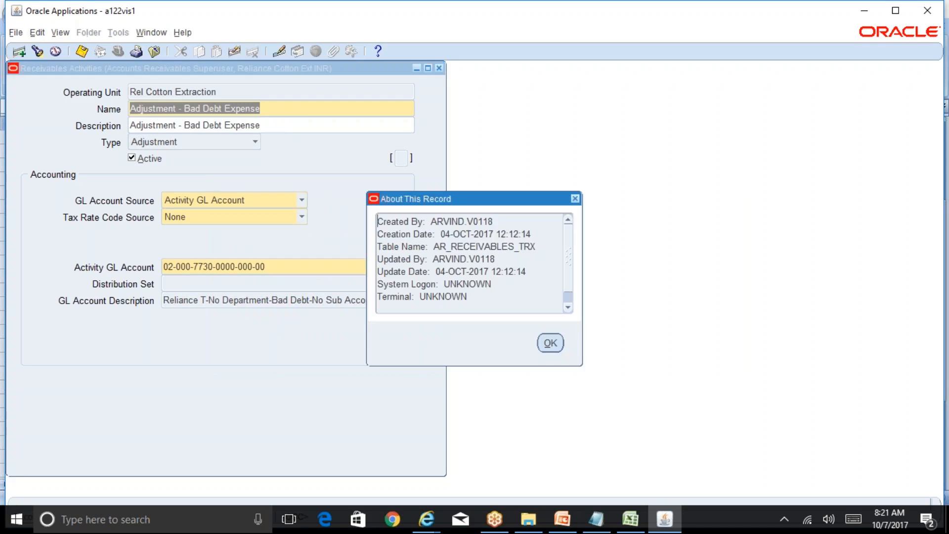
{"action": "left_click", "coordinate": [550, 343]}
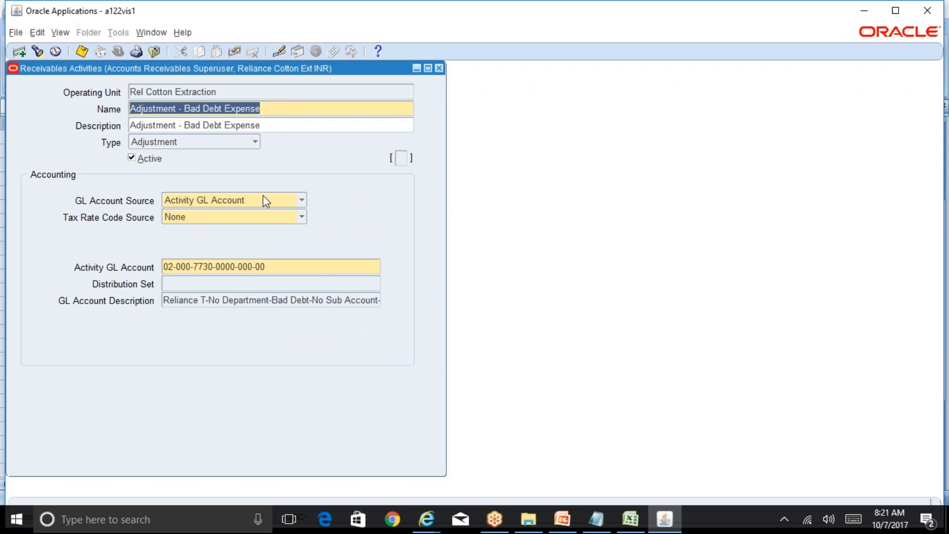
Step: Review the available activity types and the GL account assigned to the bad debt adjustment activity
{"action": "left_click", "coordinate": [255, 142]}
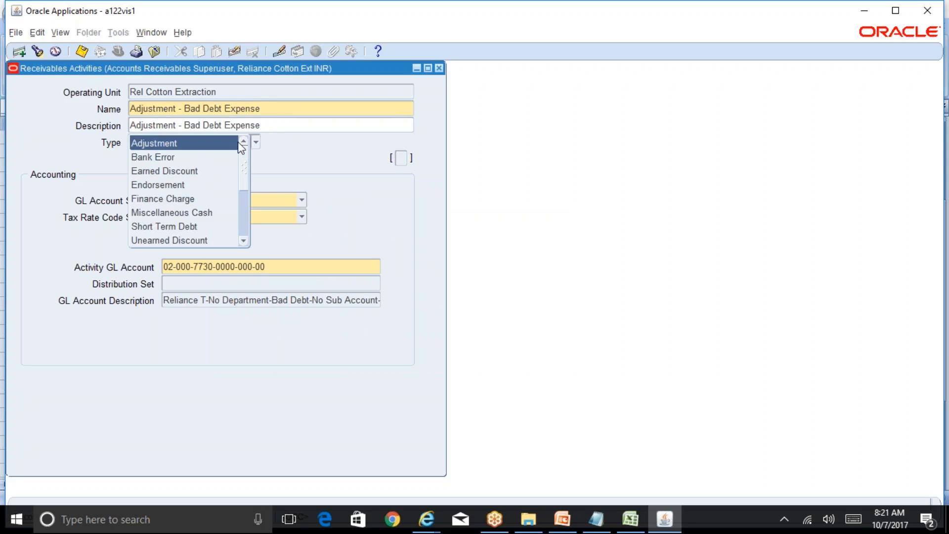
{"action": "left_click", "coordinate": [342, 160]}
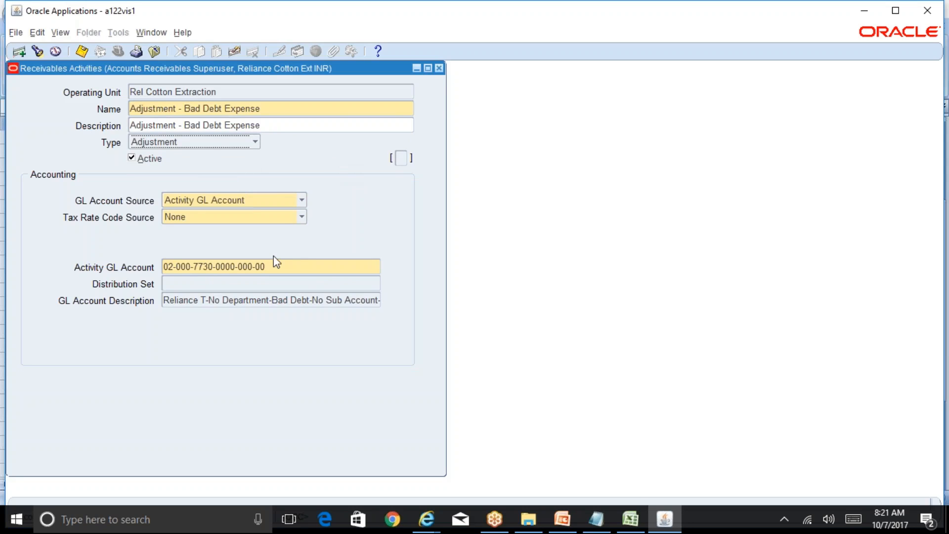
{"action": "left_click", "coordinate": [279, 266]}
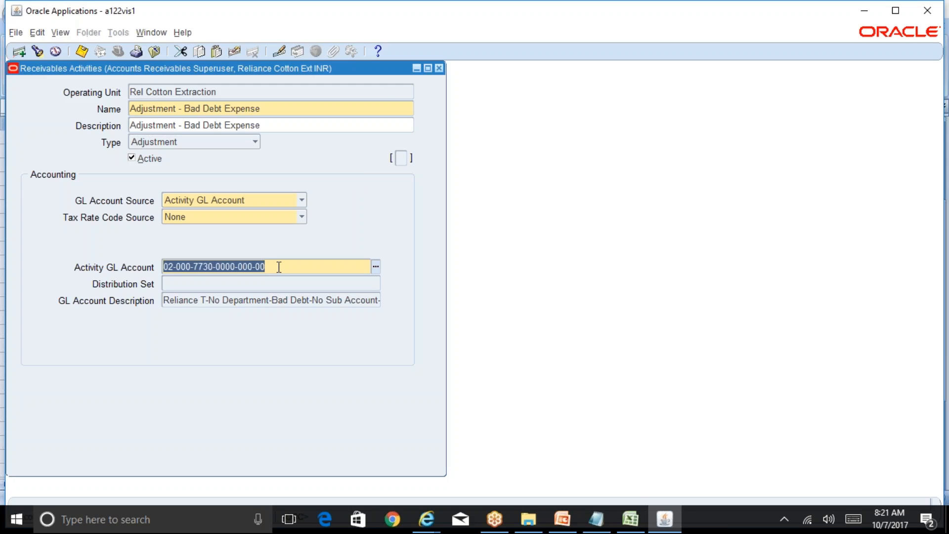
Step: Close the receivables activity and open the Transactions form in query mode
{"action": "left_click", "coordinate": [439, 69]}
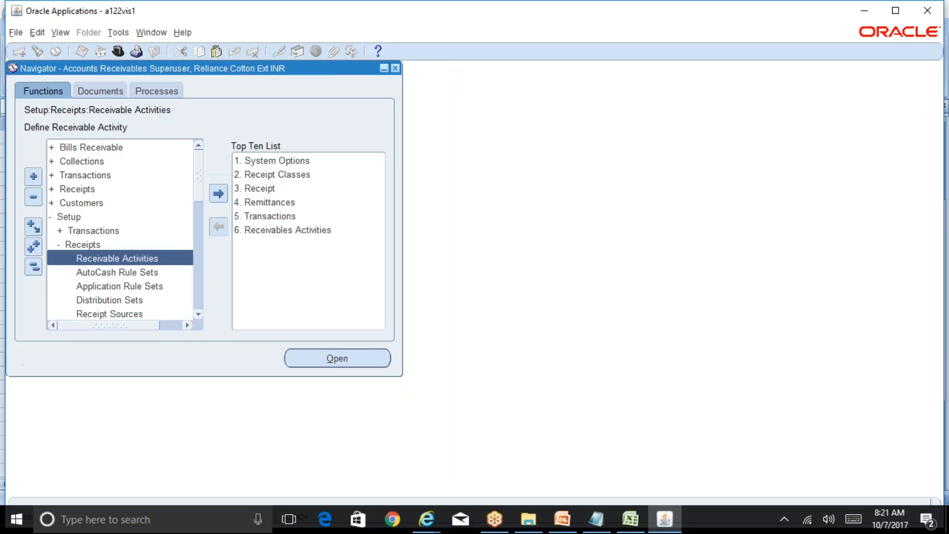
{"action": "left_click", "coordinate": [269, 212]}
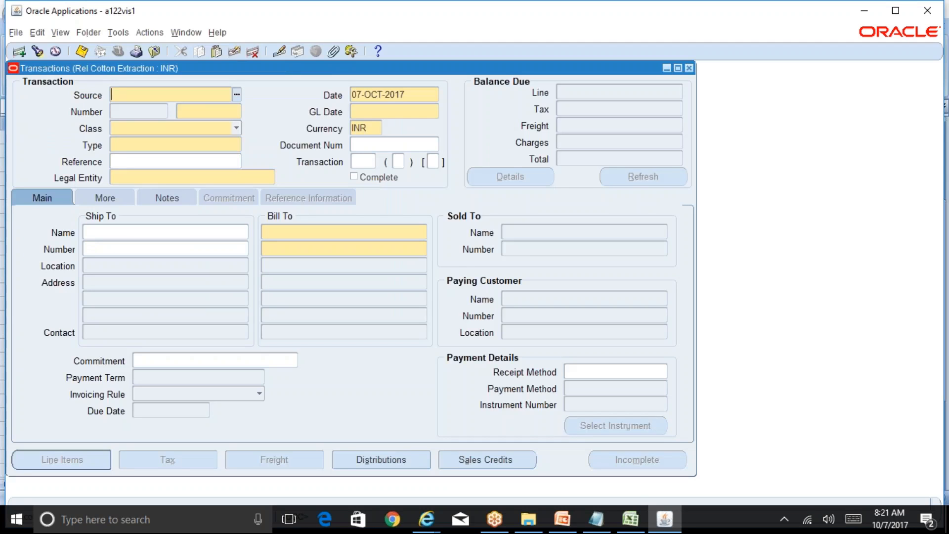
{"action": "key", "text": "F11"}
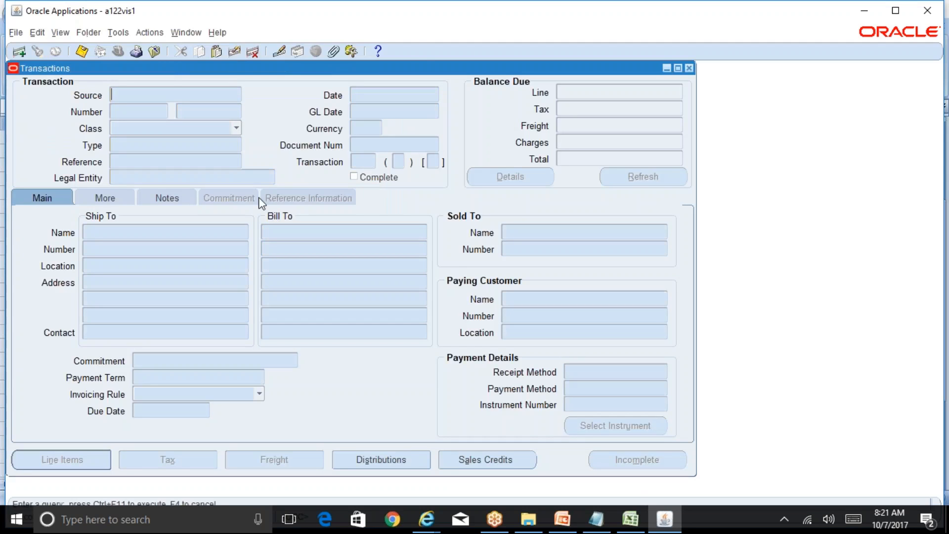
{"action": "left_click", "coordinate": [196, 113]}
{"action": "type", "text": "d Debt Expense"}
{"action": "key", "text": "BackSpace"}
{"action": "key", "text": "BackSpace"}
{"action": "key", "text": "BackSpace"}
{"action": "key", "text": "BackSpace"}
{"action": "key", "text": "BackSpace"}
{"action": "key", "text": "BackSpace"}
{"action": "key", "text": "BackSpace"}
{"action": "key", "text": "BackSpace"}
{"action": "key", "text": "BackSpace"}
{"action": "key", "text": "BackSpace"}
{"action": "key", "text": "BackSpace"}
{"action": "key", "text": "BackSpace"}
{"action": "key", "text": "BackSpace"}
{"action": "key", "text": "BackSpace"}
{"action": "key", "text": "BackSpace"}
{"action": "key", "text": "BackSpace"}
{"action": "key", "text": "BackSpace"}
{"action": "key", "text": "BackSpace"}
{"action": "key", "text": "BackSpace"}
{"action": "key", "text": "BackSpace"}
Step: Query transactions of class Invoice dated 07-OCT-2017 and go to the one with the 9,500.00 balance
{"action": "left_click", "coordinate": [236, 128]}
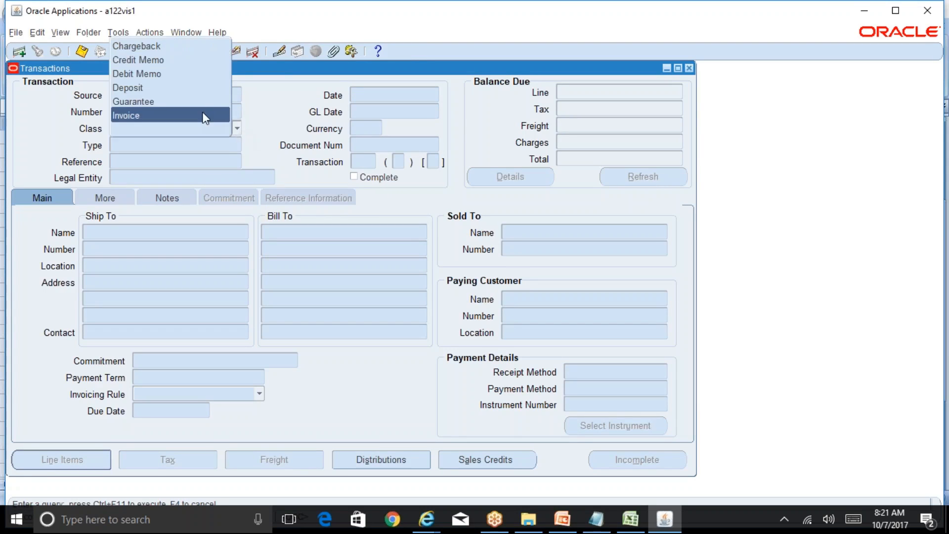
{"action": "left_click", "coordinate": [203, 115]}
{"action": "left_click", "coordinate": [377, 95]}
{"action": "type", "text": "07"}
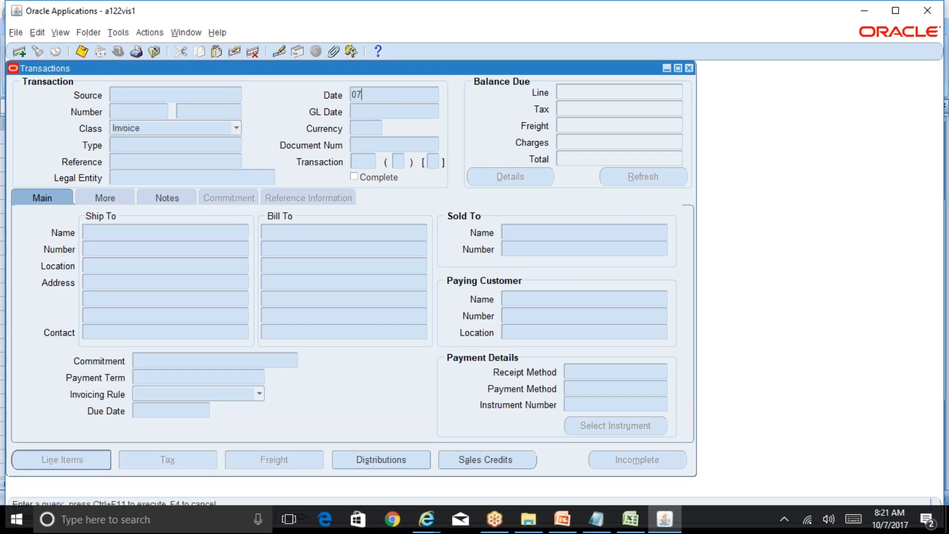
{"action": "type", "text": "-OCT-2017"}
{"action": "key", "text": "ctrl+F11"}
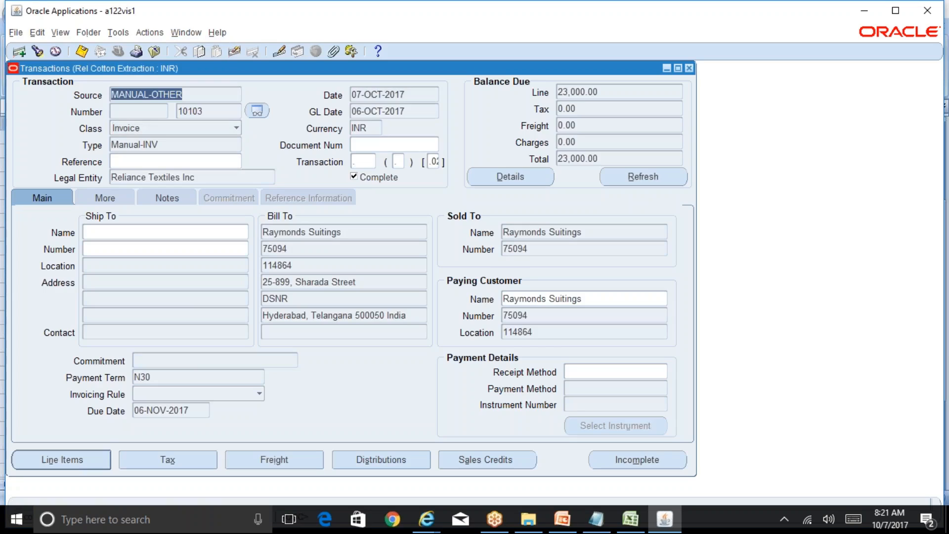
{"action": "key", "text": "Down"}
{"action": "double_click", "coordinate": [212, 112]}
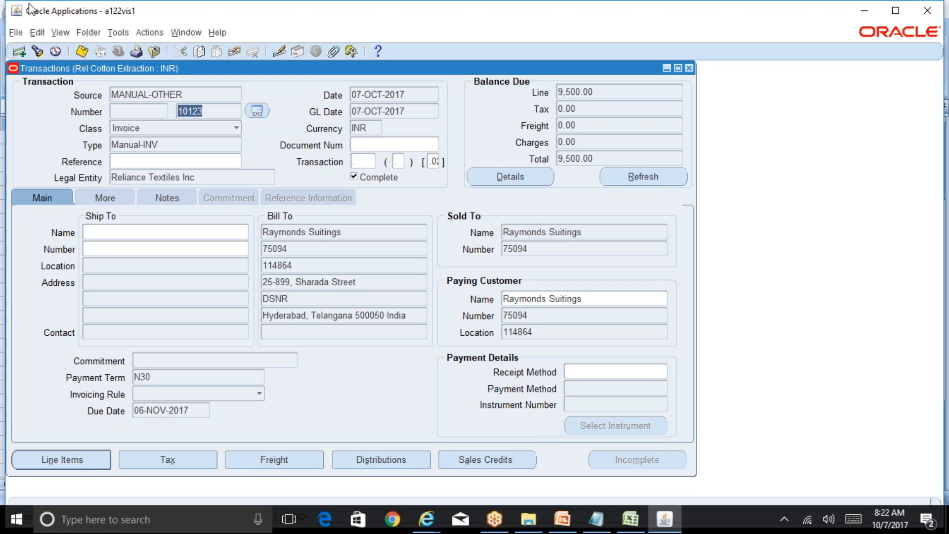
Step: Try to view the accounting of the invoice and dismiss the note
{"action": "left_click", "coordinate": [119, 33]}
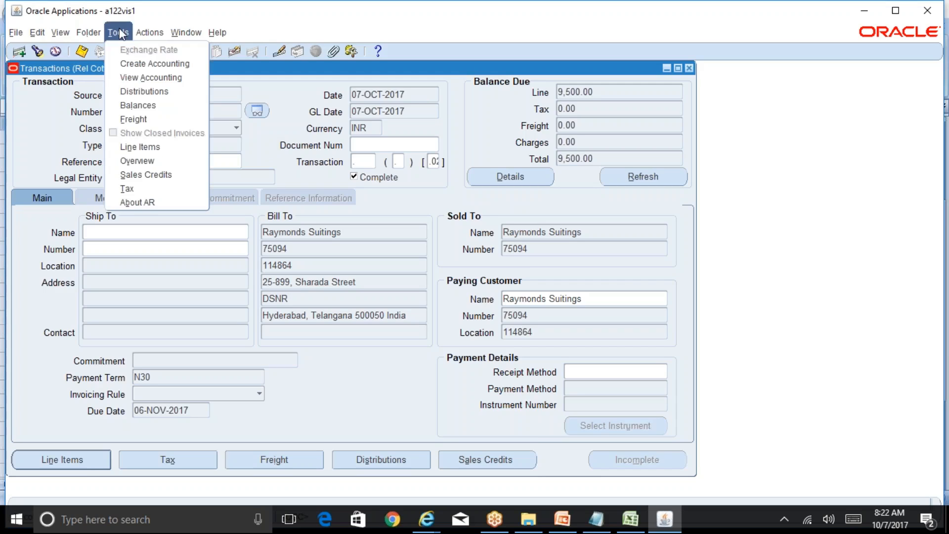
{"action": "left_click", "coordinate": [139, 80]}
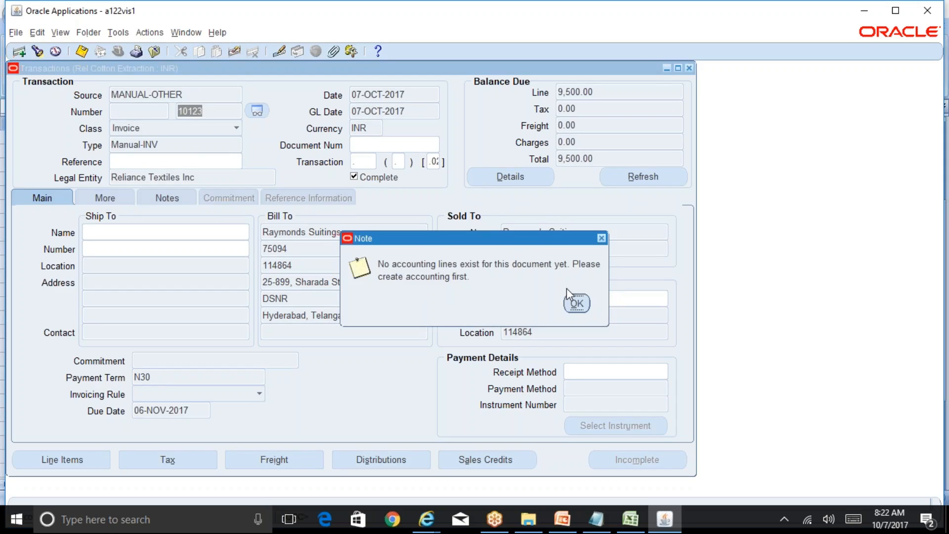
{"action": "left_click", "coordinate": [576, 303]}
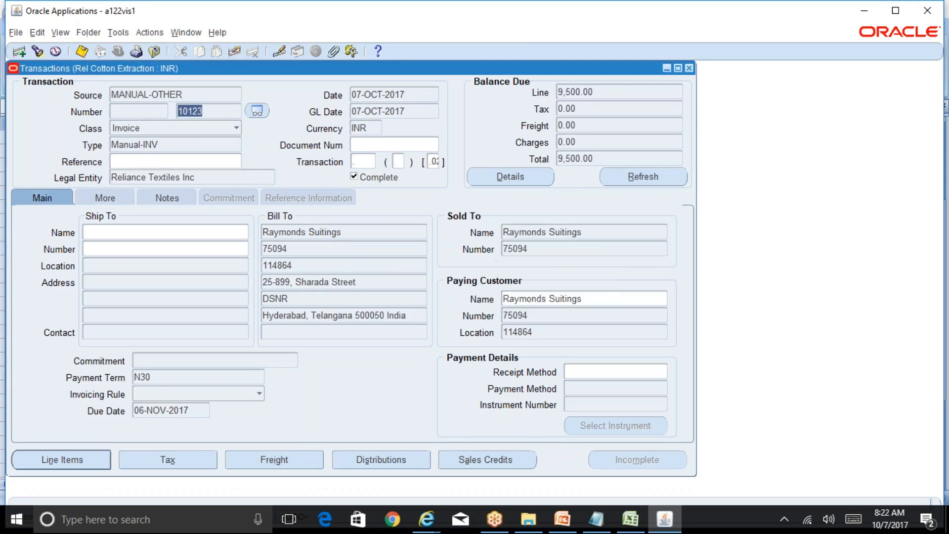
Step: Create final accounting for the invoice with posting to GL
{"action": "left_click", "coordinate": [119, 32]}
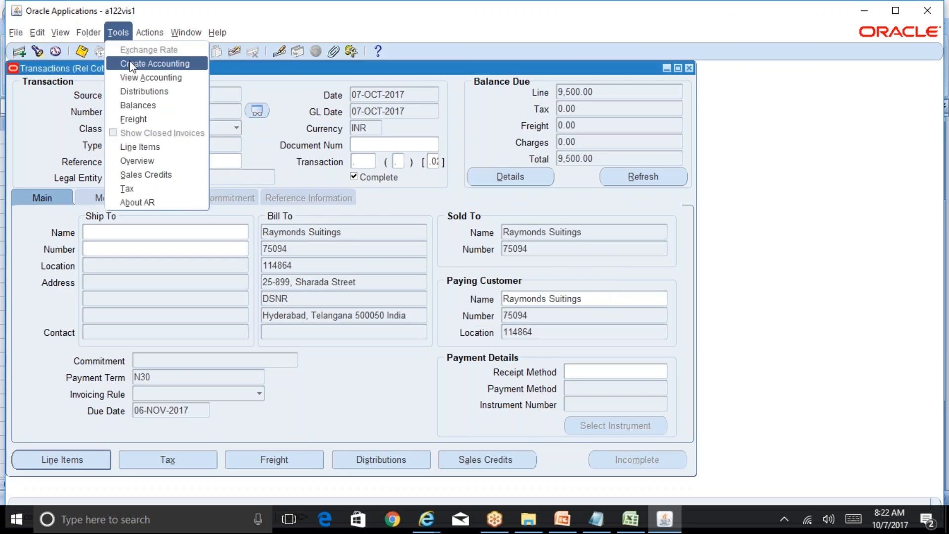
{"action": "left_click", "coordinate": [143, 63]}
{"action": "left_click", "coordinate": [308, 354]}
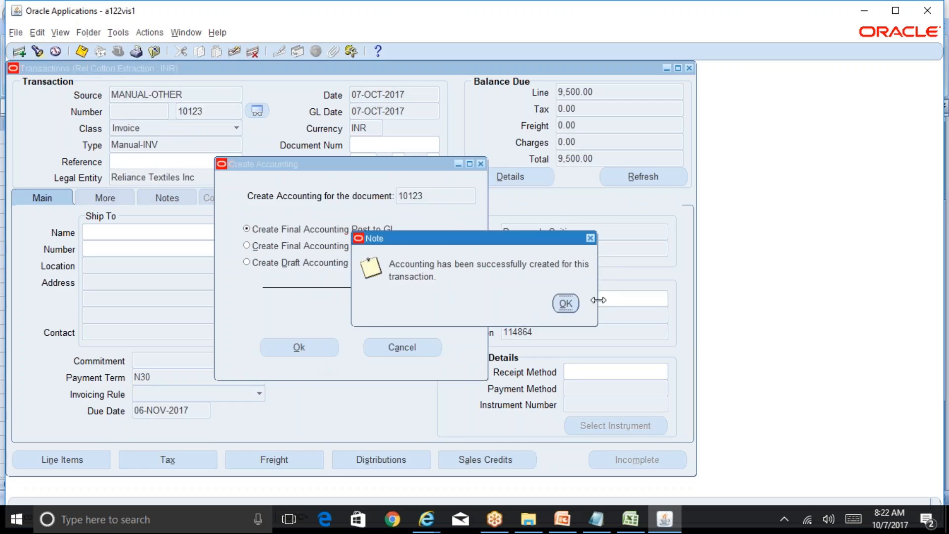
{"action": "left_click", "coordinate": [566, 303]}
Step: View the invoice's accounting and examine its subledger journal entry lines in the browser
{"action": "left_click", "coordinate": [116, 34]}
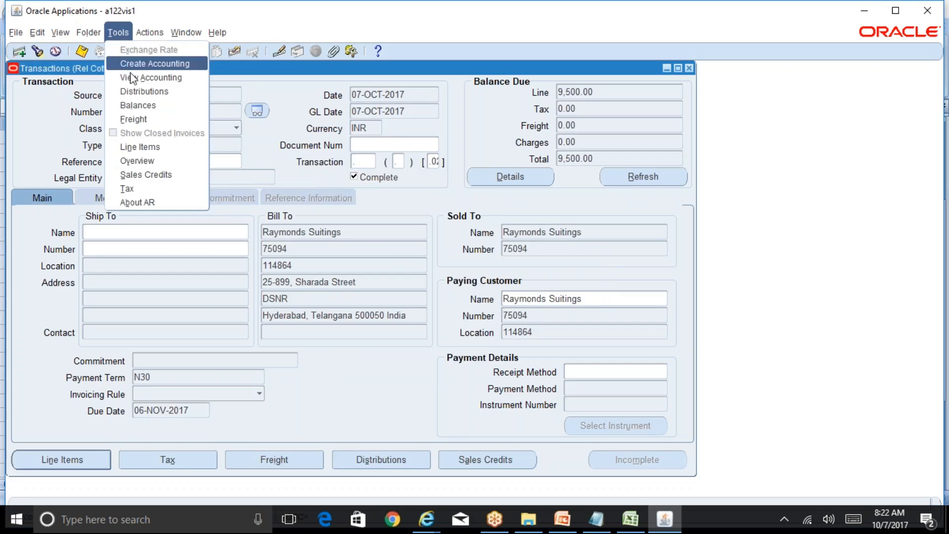
{"action": "left_click", "coordinate": [134, 78]}
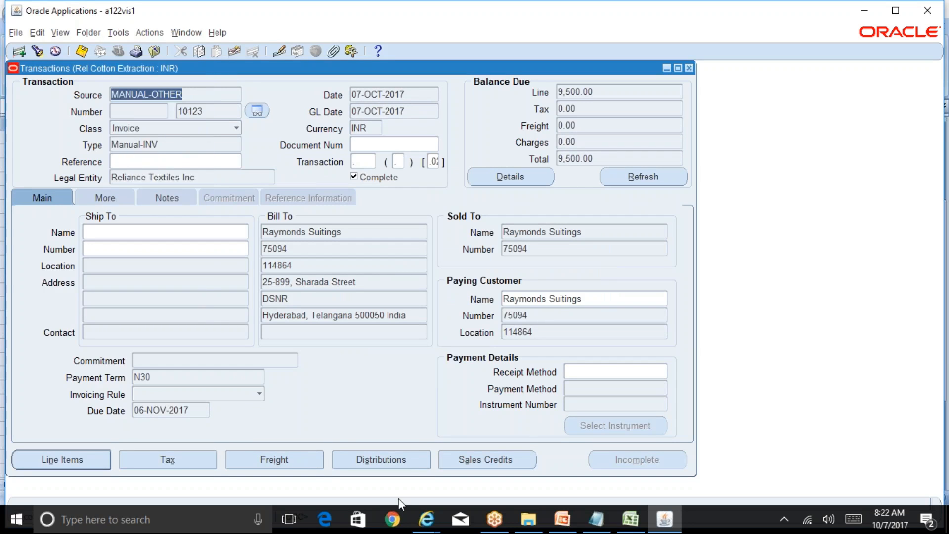
{"action": "left_click", "coordinate": [426, 519]}
{"action": "left_click", "coordinate": [570, 471]}
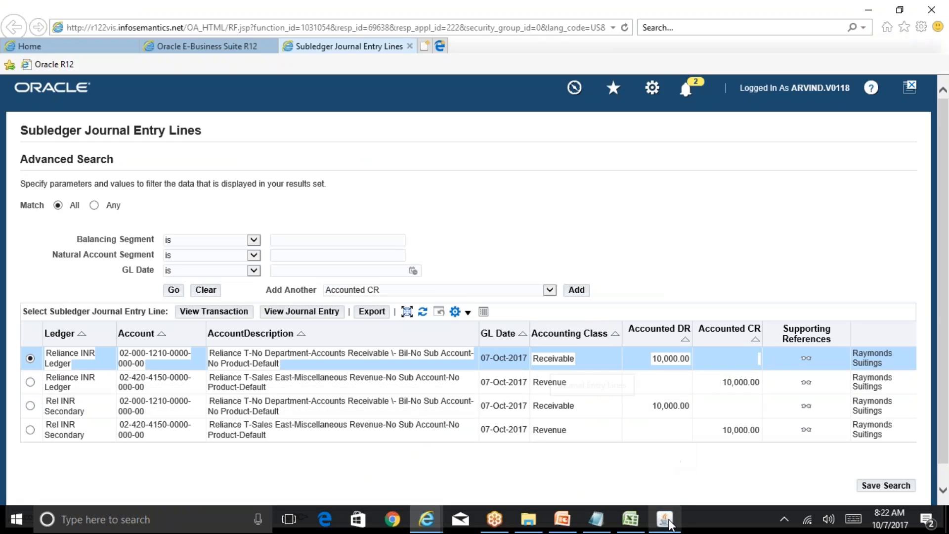
Step: Check the invoice and bad debts journals in the Excel notes and return to Oracle Applications
{"action": "left_click", "coordinate": [630, 518]}
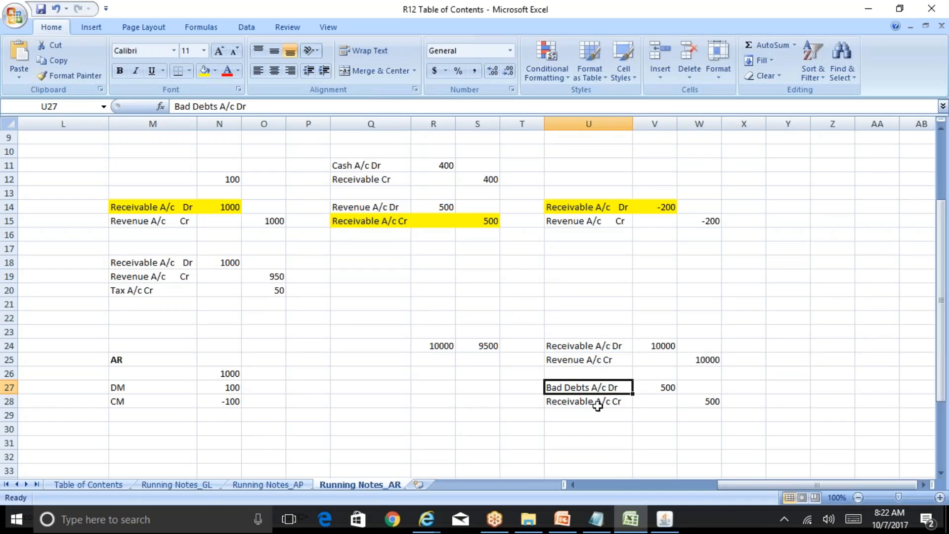
{"action": "left_click", "coordinate": [665, 519]}
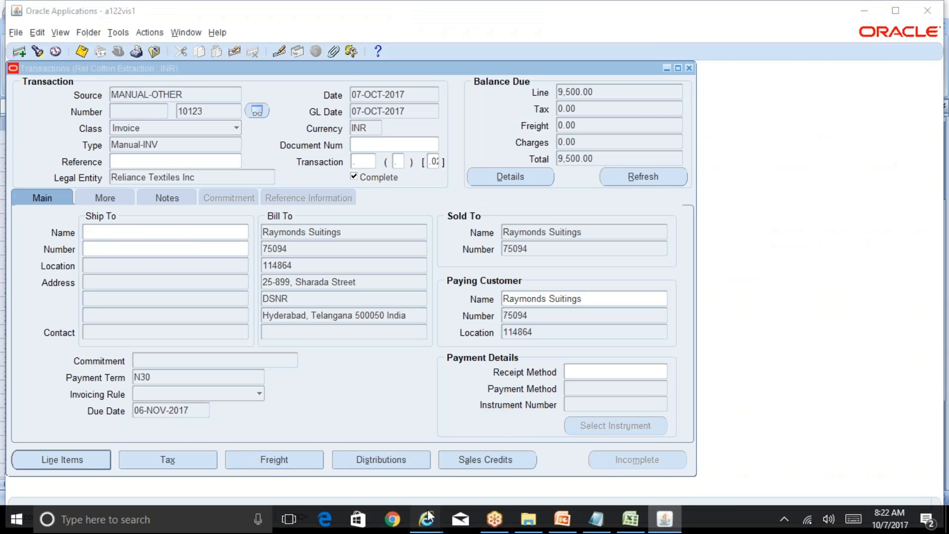
Step: Close the invoice's Subledger Journal Entry Lines page in the browser and switch back to Oracle Applications
{"action": "mouse_move", "coordinate": [428, 511]}
{"action": "left_click", "coordinate": [603, 460]}
{"action": "left_click", "coordinate": [909, 88]}
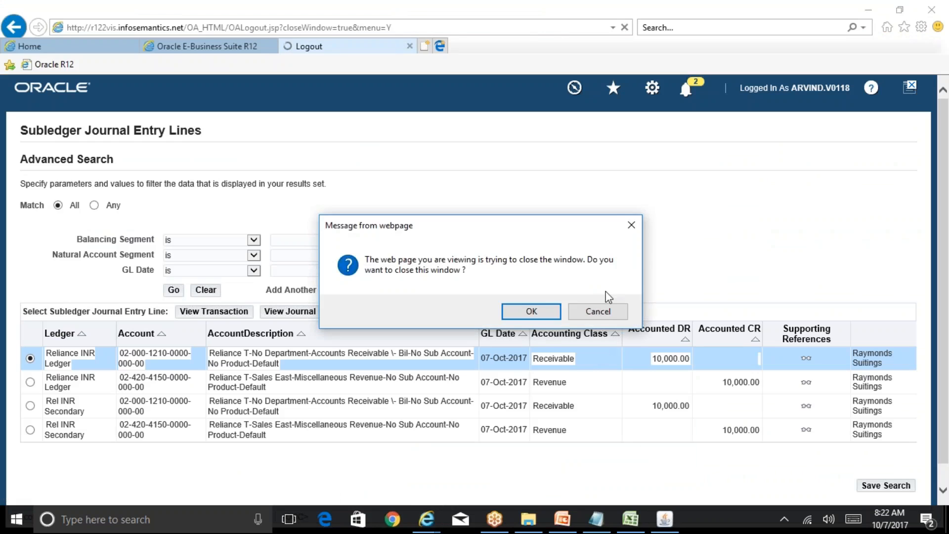
{"action": "left_click", "coordinate": [631, 224]}
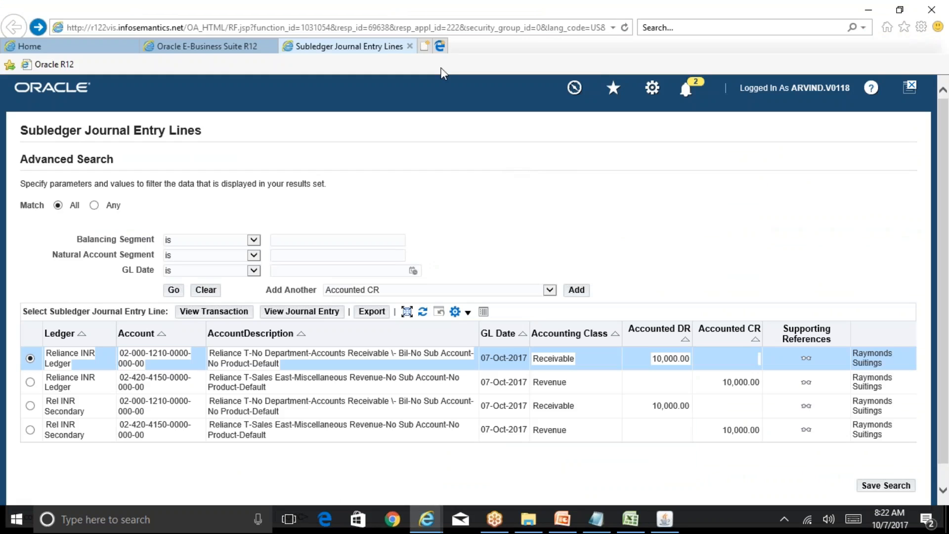
{"action": "left_click", "coordinate": [410, 46]}
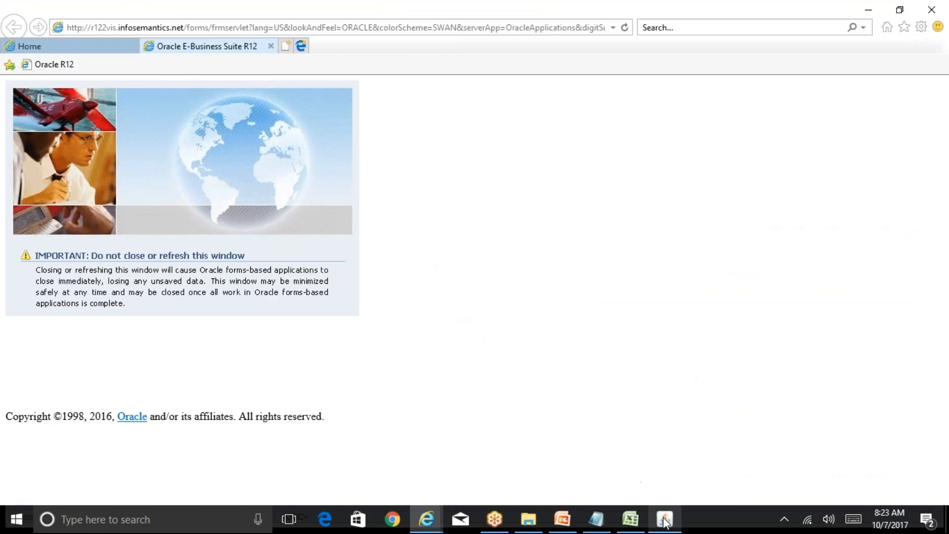
{"action": "left_click", "coordinate": [665, 519]}
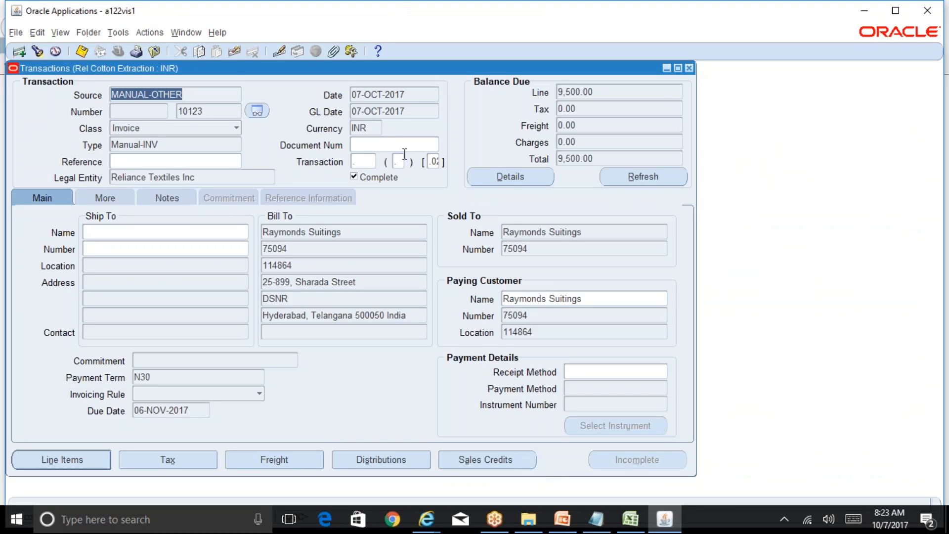
Step: Open the adjustments of the invoice's installment, check their approval statuses, and select the second -500 adjustment
{"action": "left_click", "coordinate": [150, 33]}
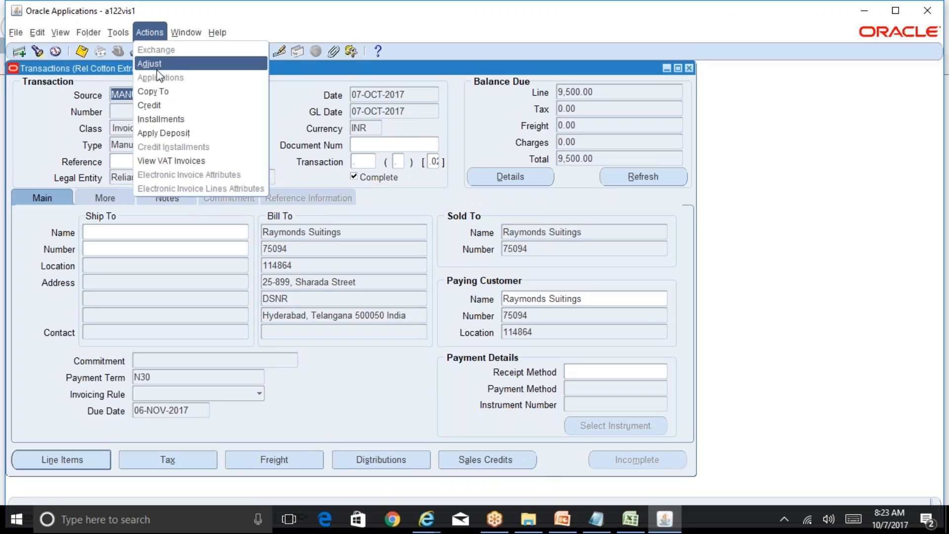
{"action": "left_click", "coordinate": [161, 119]}
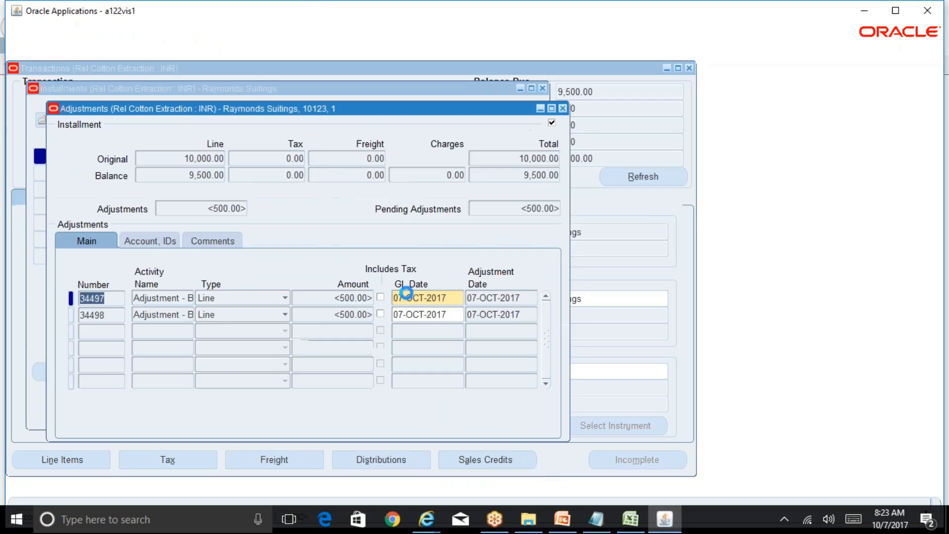
{"action": "left_click", "coordinate": [153, 314]}
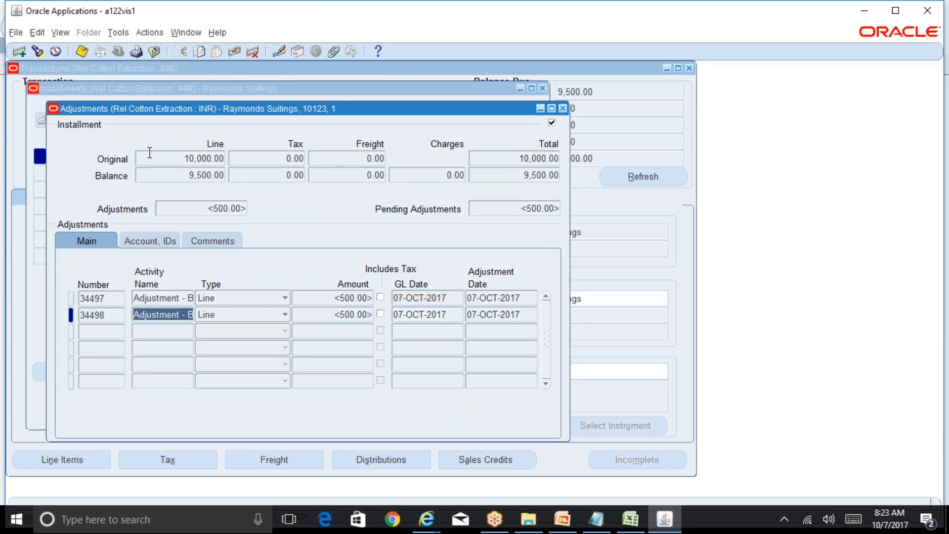
{"action": "left_click", "coordinate": [118, 33]}
{"action": "left_click", "coordinate": [211, 241]}
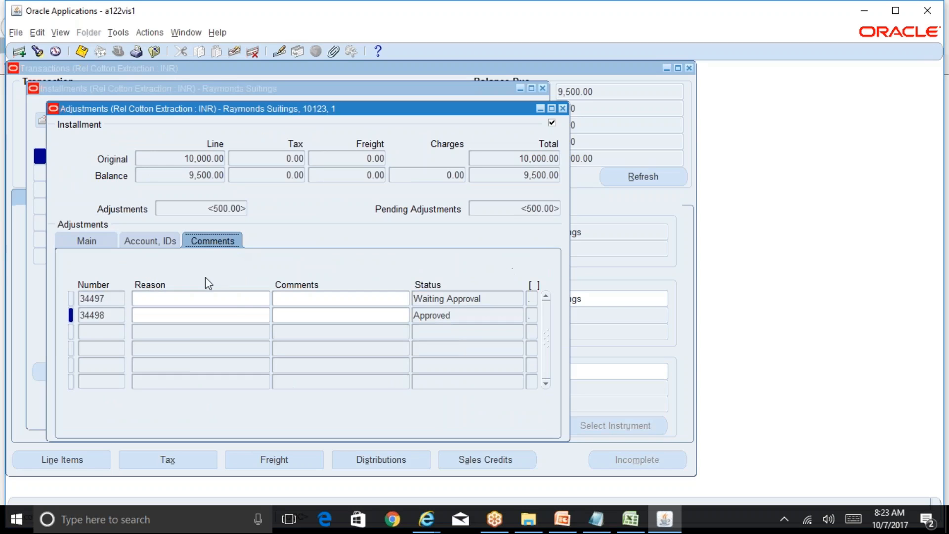
{"action": "double_click", "coordinate": [102, 315]}
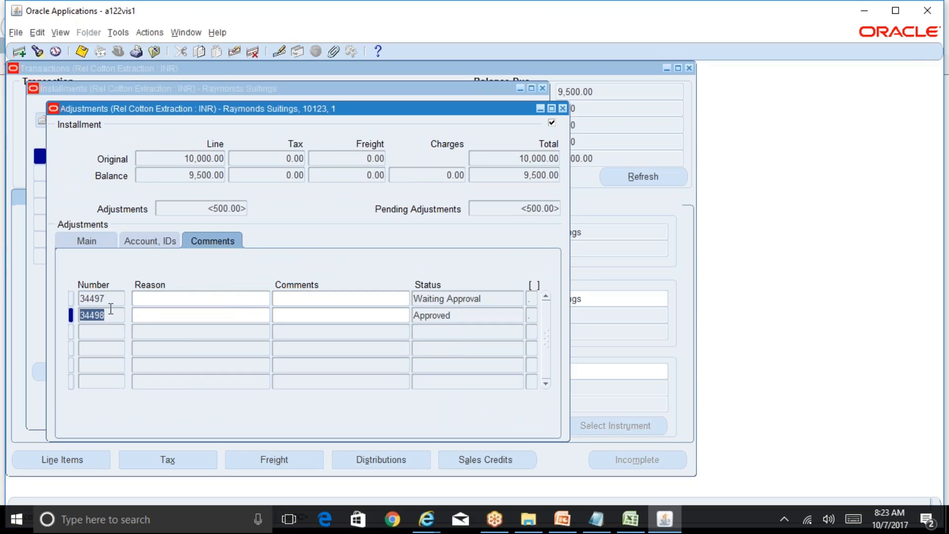
Step: Create final accounting with posting to GL for the selected approved adjustment
{"action": "left_click", "coordinate": [118, 33]}
{"action": "left_click", "coordinate": [155, 63]}
{"action": "left_click", "coordinate": [256, 350]}
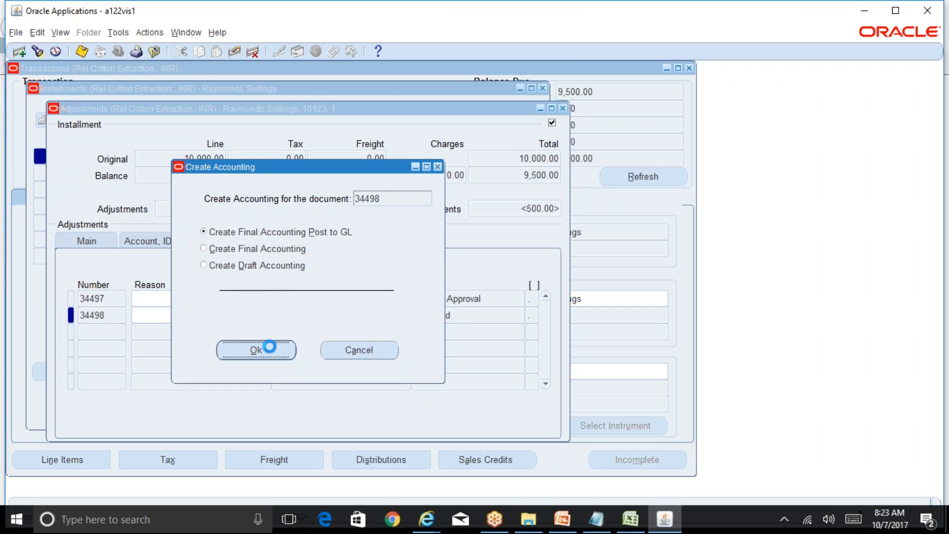
{"action": "left_click", "coordinate": [565, 304]}
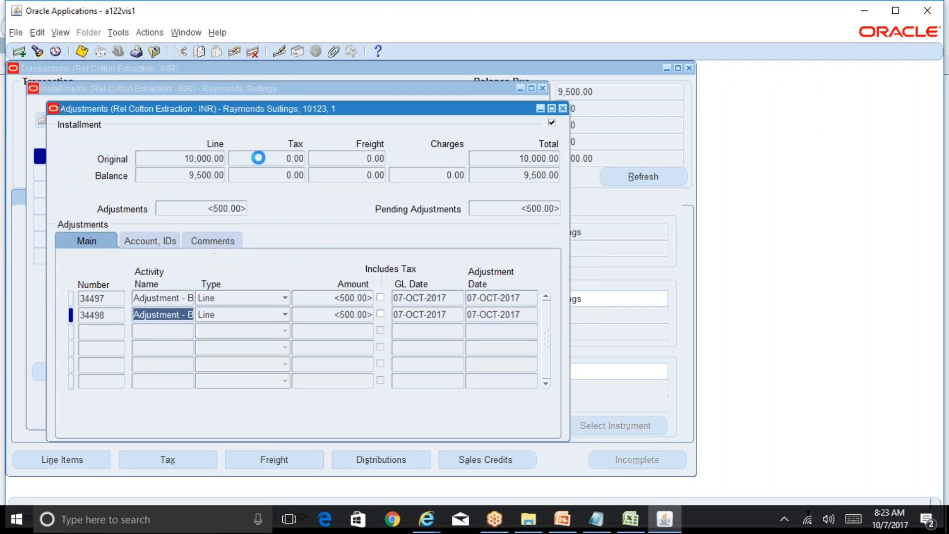
Step: View the adjustment's accounting in the browser and compare it with the bad debts journal in the Excel notes
{"action": "left_click", "coordinate": [118, 33]}
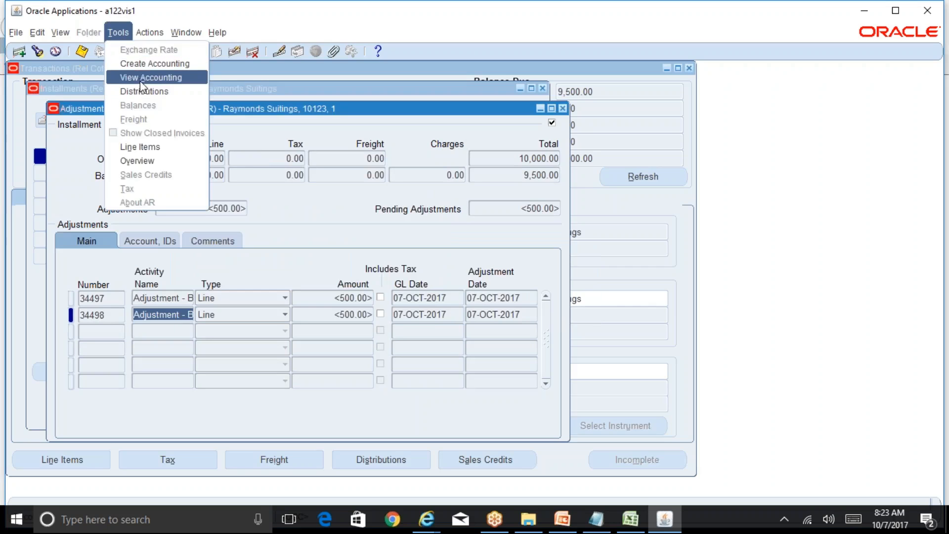
{"action": "left_click", "coordinate": [149, 78]}
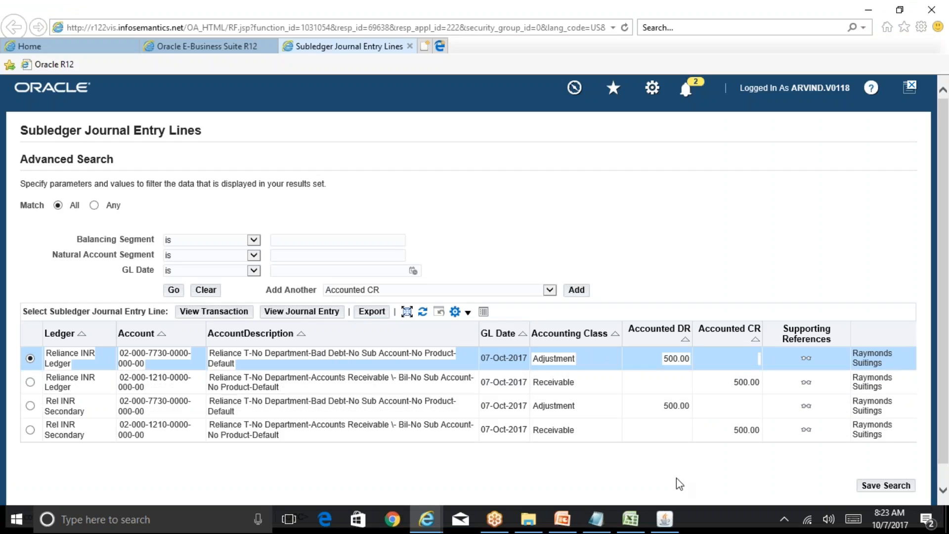
{"action": "left_click", "coordinate": [630, 519]}
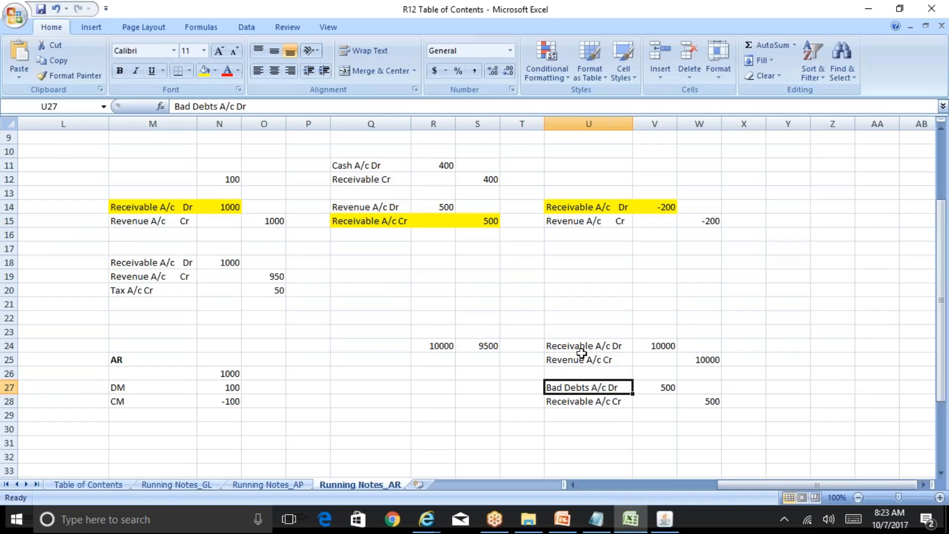
{"action": "left_click_drag", "start_coordinate": [573, 334], "coordinate": [746, 363]}
{"action": "left_click_drag", "start_coordinate": [578, 390], "coordinate": [724, 414]}
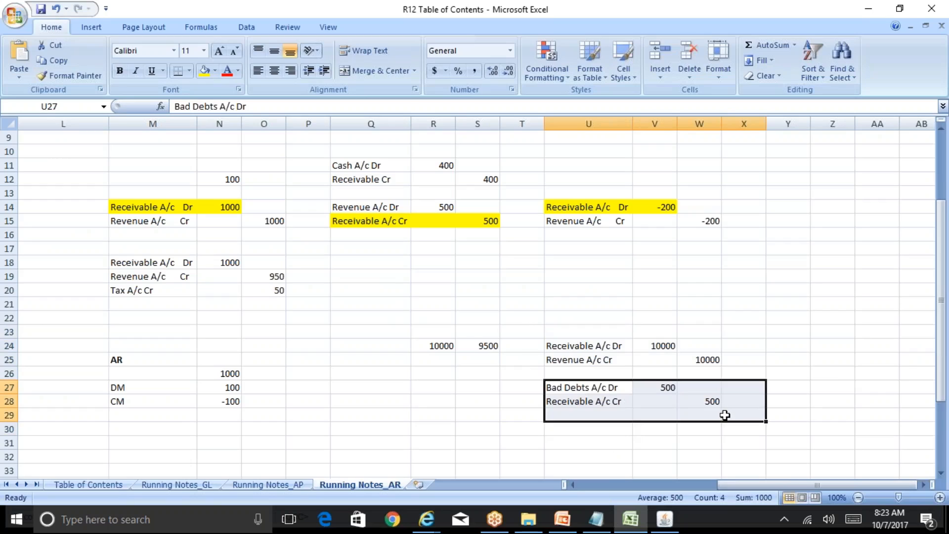
{"action": "left_click", "coordinate": [598, 399]}
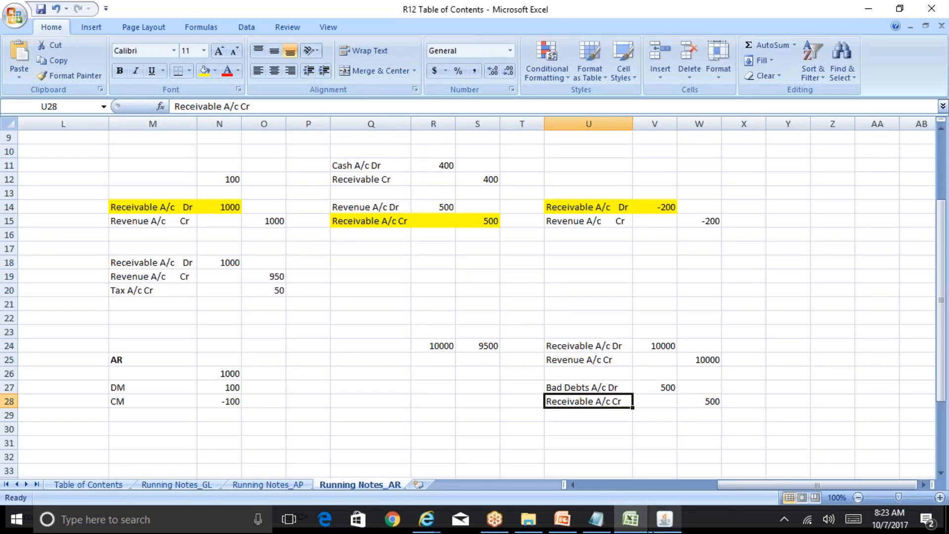
Step: Return to Oracle Applications and close the invoice's Adjustments and Installments windows
{"action": "left_click", "coordinate": [664, 519]}
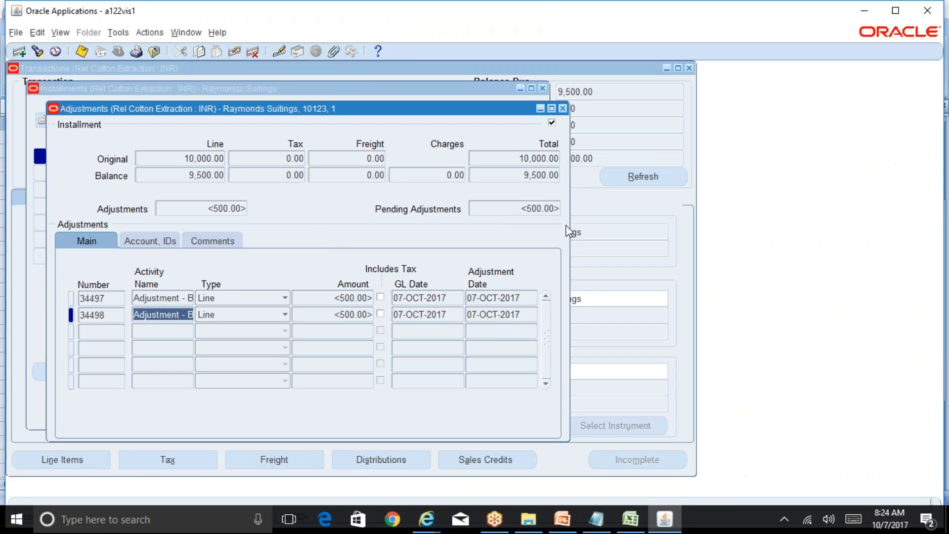
{"action": "left_click", "coordinate": [563, 108]}
{"action": "left_click", "coordinate": [542, 88]}
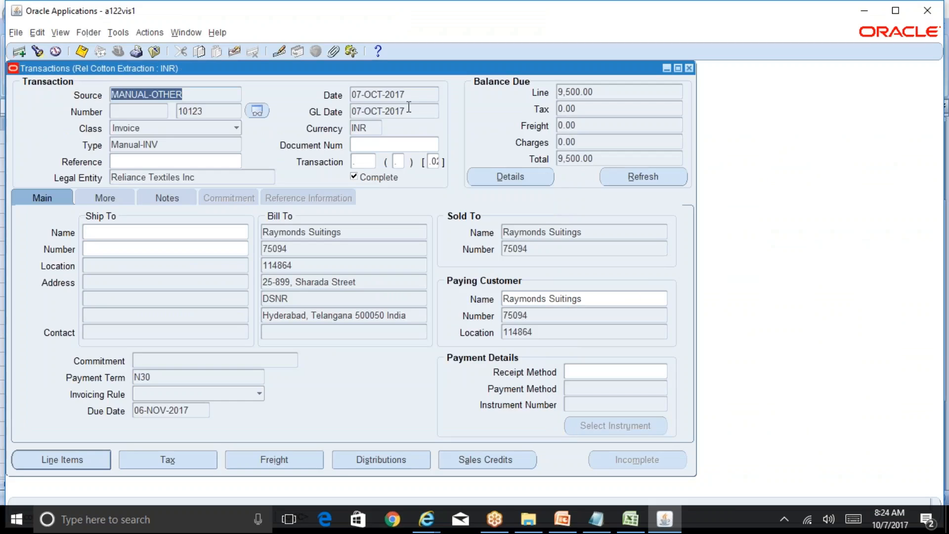
Step: Switch to the Table of Contents sheet in Excel and make the "Define Receivables Activities" entry bold under Oracle Accounts Receivable
{"action": "left_click", "coordinate": [637, 527]}
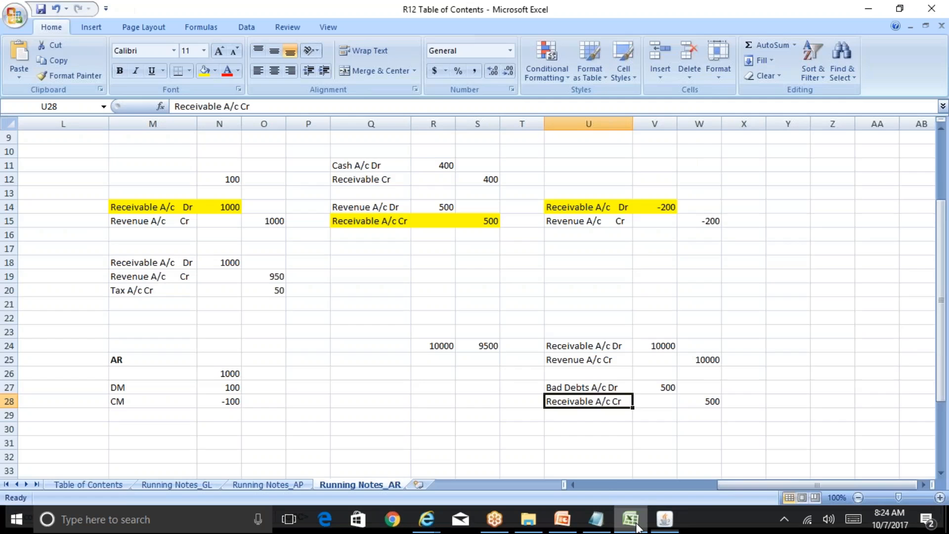
{"action": "left_click", "coordinate": [113, 484]}
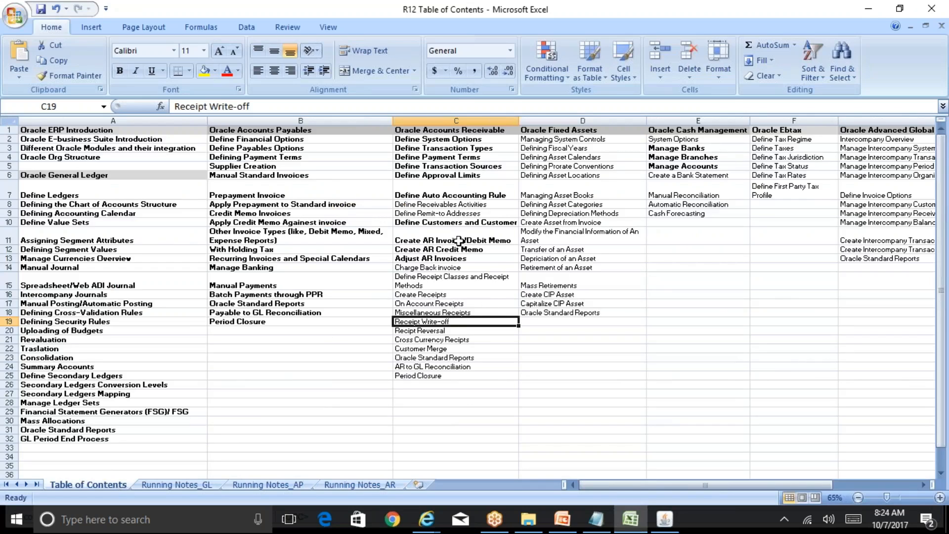
{"action": "left_click", "coordinate": [489, 265]}
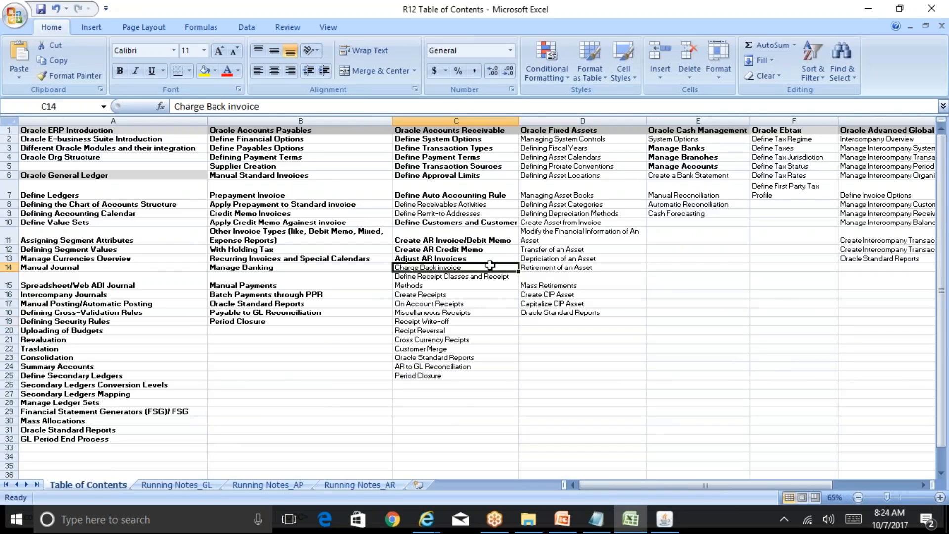
{"action": "left_click", "coordinate": [472, 257]}
{"action": "left_click", "coordinate": [456, 203]}
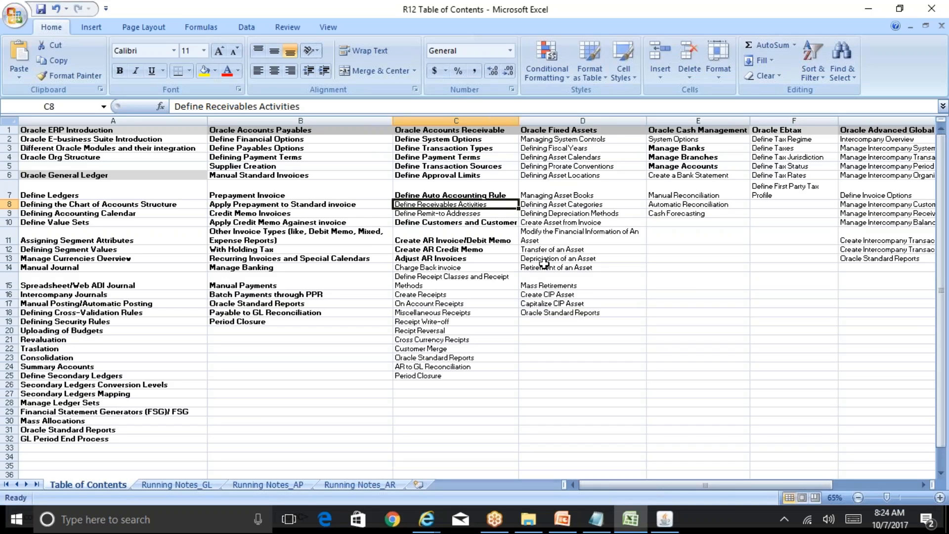
{"action": "key", "text": "ctrl+b"}
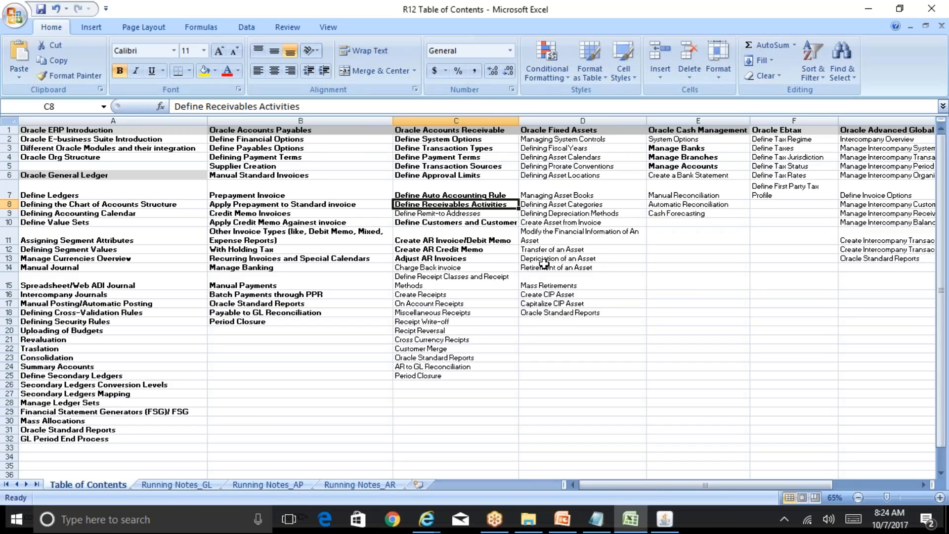
{"action": "left_click", "coordinate": [464, 282]}
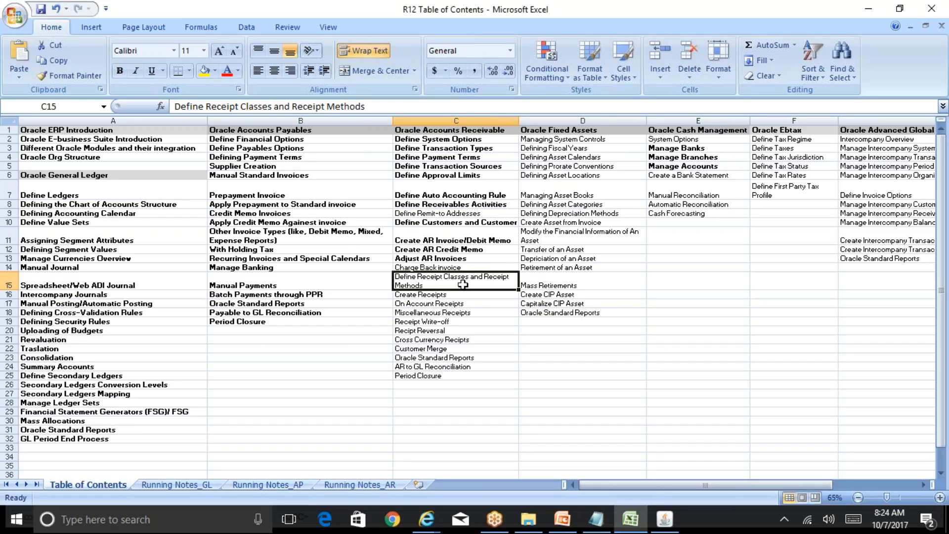
{"action": "left_click", "coordinate": [452, 206]}
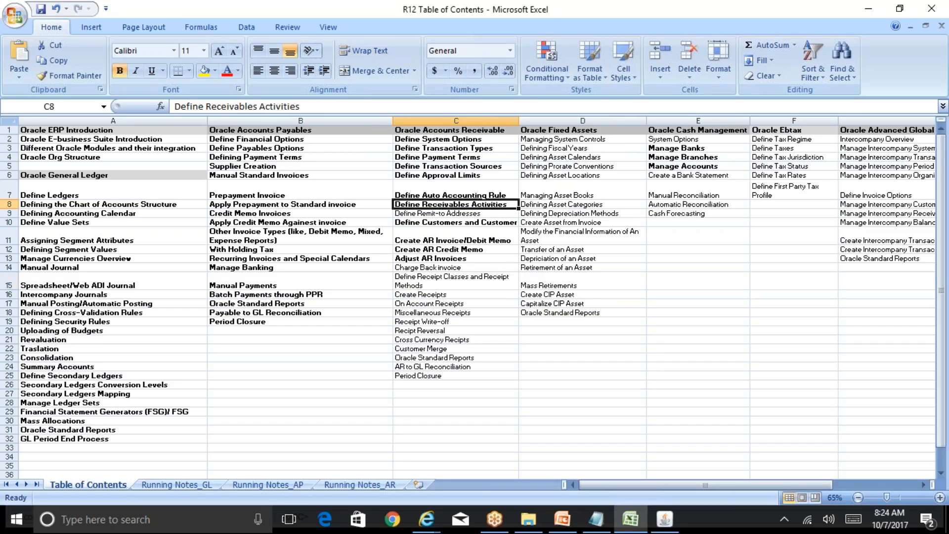
{"action": "left_click", "coordinate": [463, 286]}
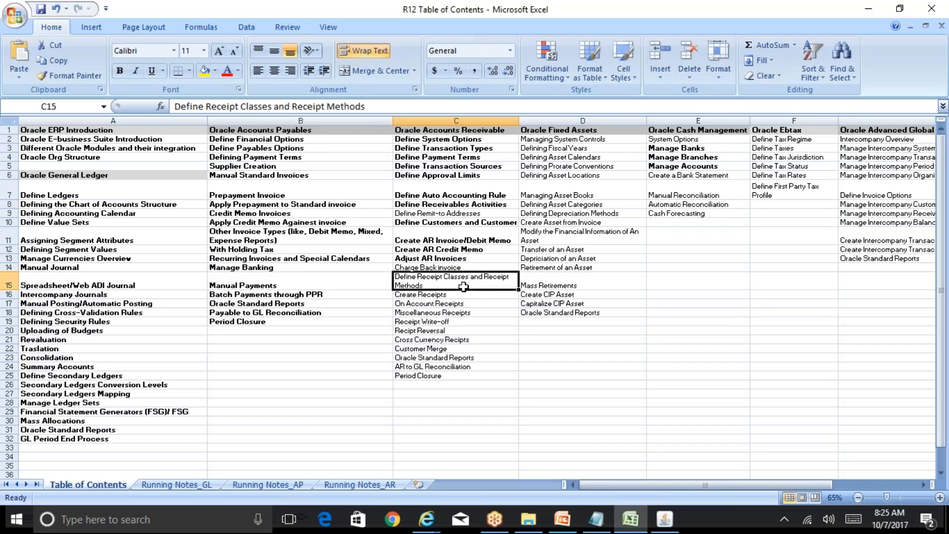
Step: Open the BR100_Financials_AR workbook from the BR100 folder and go from its overview to the AR-7 Defining Receivables Activities sheet
{"action": "left_click", "coordinate": [528, 519]}
{"action": "double_click", "coordinate": [225, 101]}
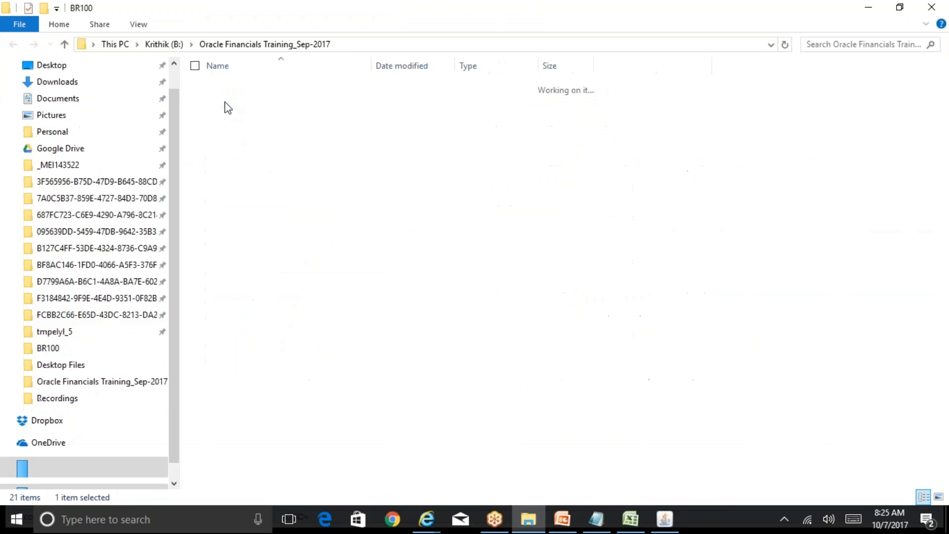
{"action": "left_click", "coordinate": [255, 132]}
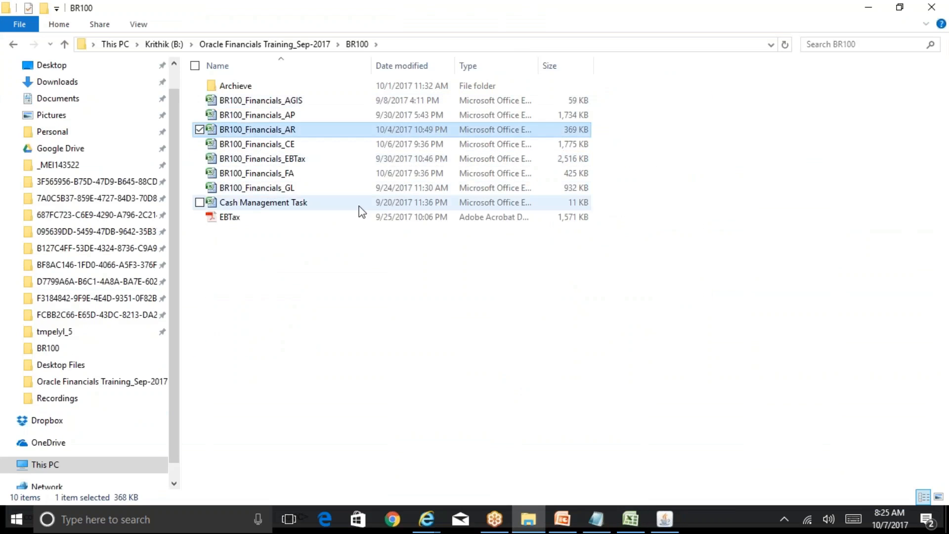
{"action": "key", "text": "Return"}
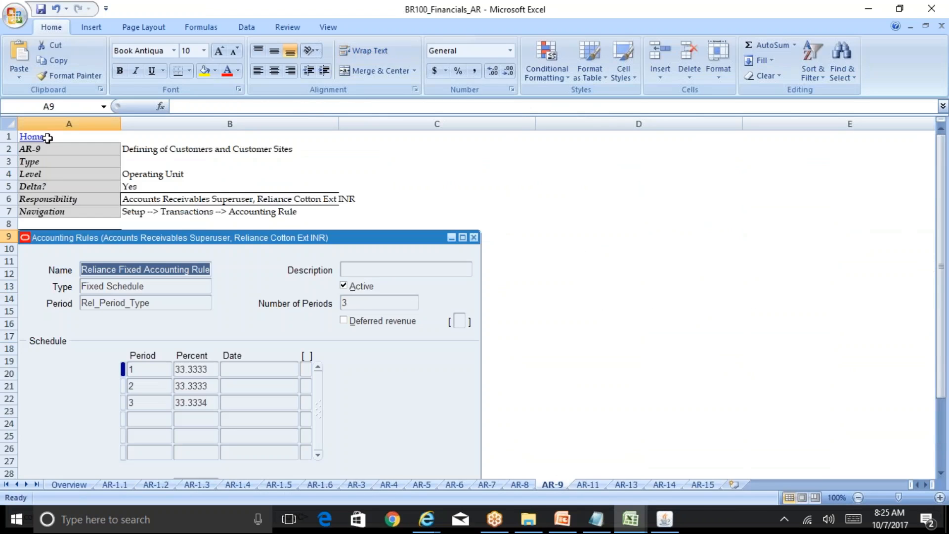
{"action": "left_click", "coordinate": [44, 136]}
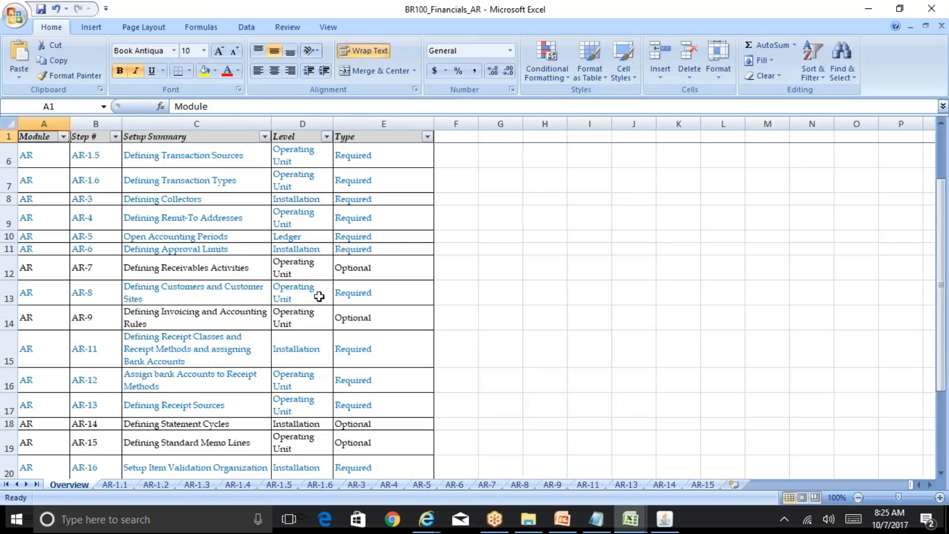
{"action": "left_click", "coordinate": [233, 268]}
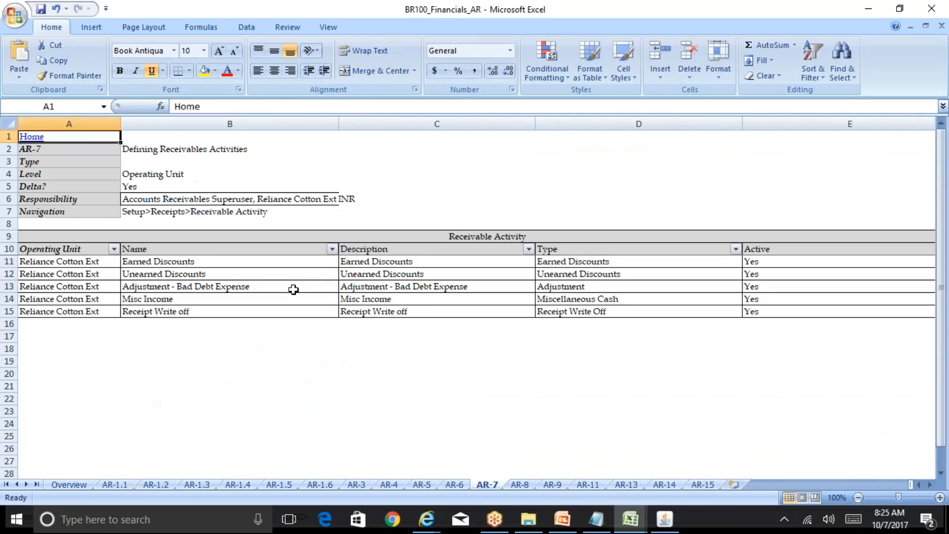
Step: Make the entire "Adjustment - Bad Debt Expense" row bold in the Receivable Activity table
{"action": "left_click", "coordinate": [221, 268]}
{"action": "key", "text": "Down"}
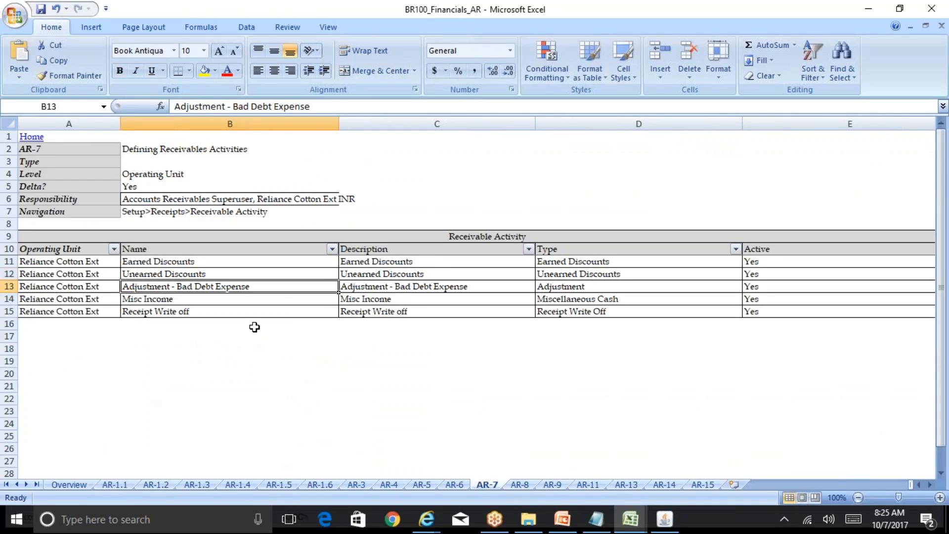
{"action": "key", "text": "shift+space"}
{"action": "key", "text": "ctrl+b"}
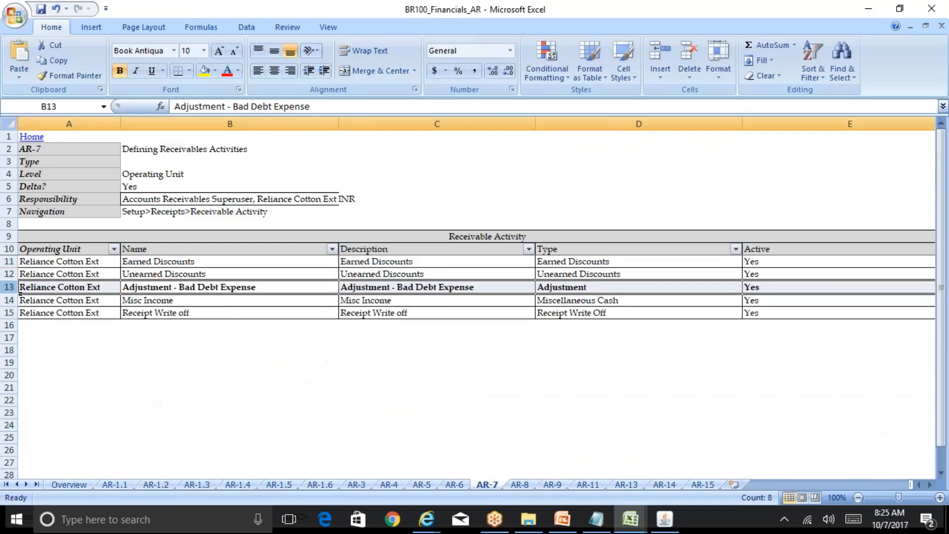
{"action": "key", "text": "Up"}
{"action": "key", "text": "Up"}
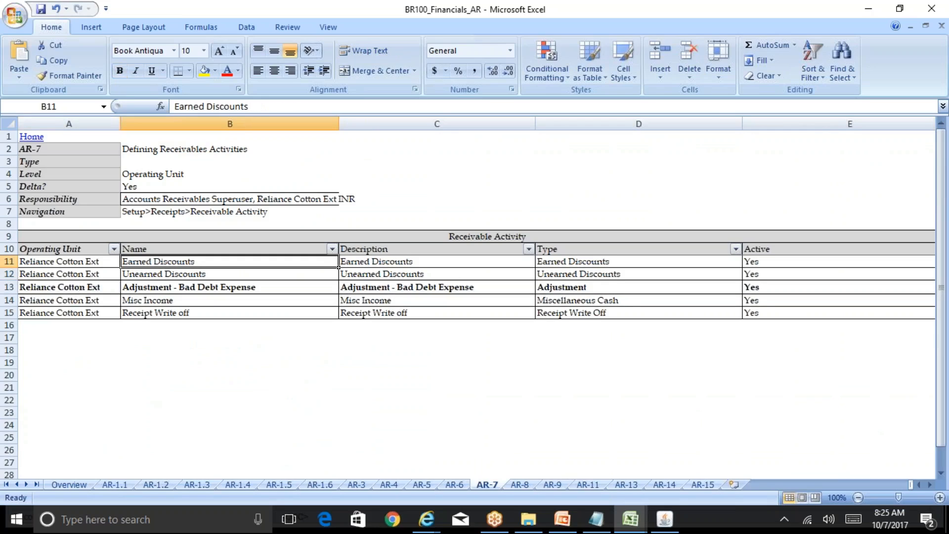
{"action": "key", "text": "Down"}
{"action": "key", "text": "Up"}
{"action": "key", "text": "Down"}
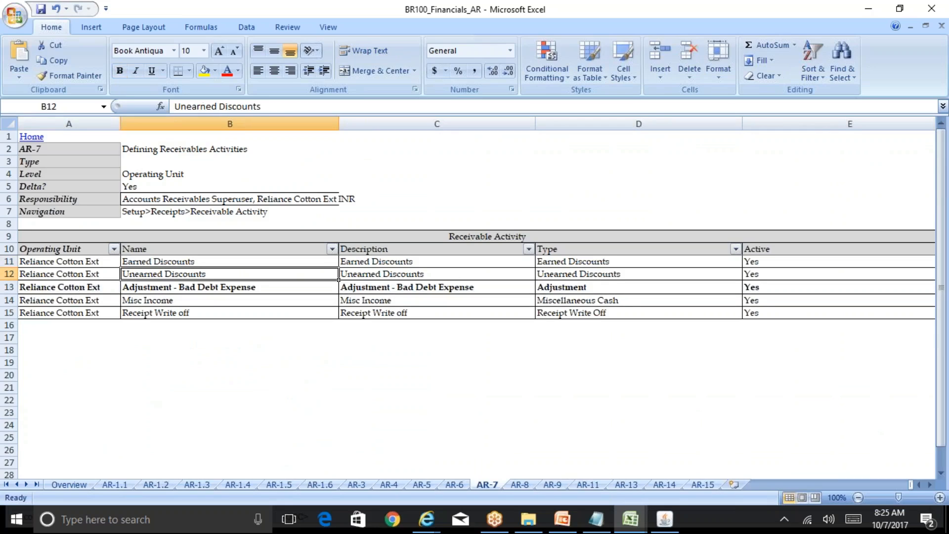
Step: Examine the Earned Discounts entry's name, description and type in the Receivable Activity table
{"action": "key", "text": "Up"}
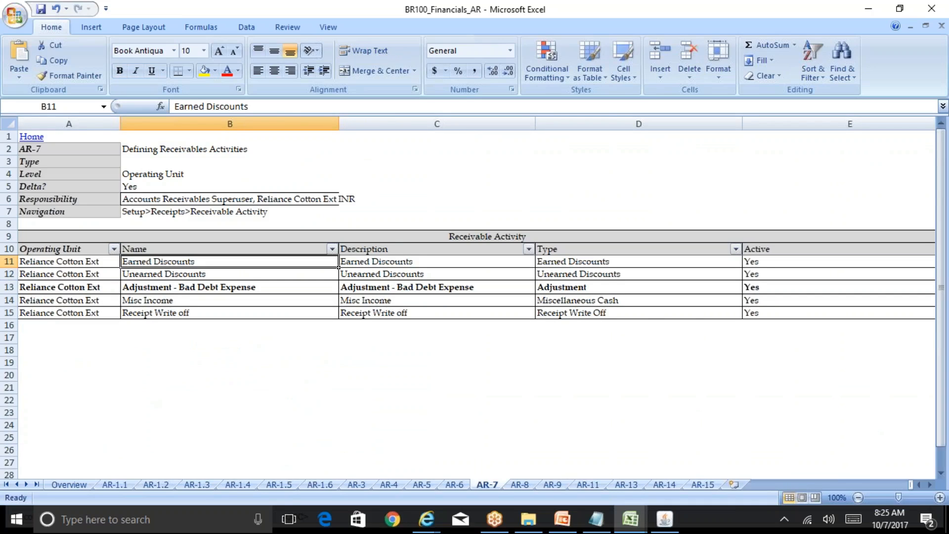
{"action": "key", "text": "Right"}
{"action": "key", "text": "Right"}
{"action": "key", "text": "Right"}
{"action": "key", "text": "Left"}
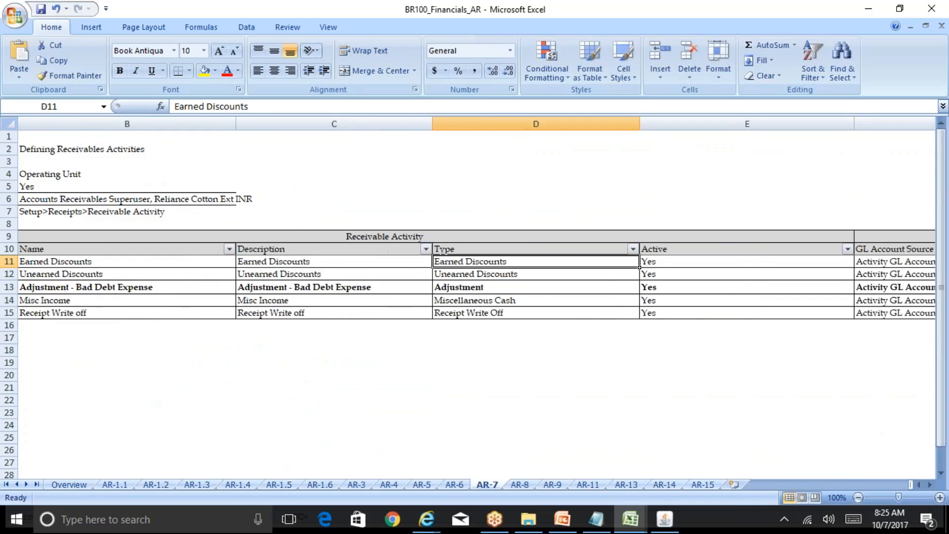
{"action": "key", "text": "Left"}
{"action": "key", "text": "Left"}
{"action": "key", "text": "Left"}
{"action": "key", "text": "Right"}
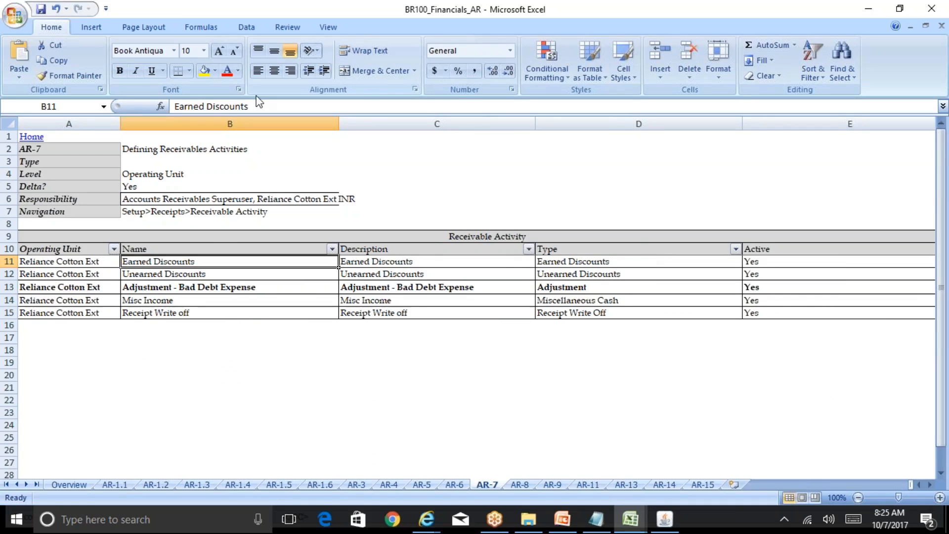
{"action": "left_click_drag", "start_coordinate": [249, 106], "coordinate": [174, 106]}
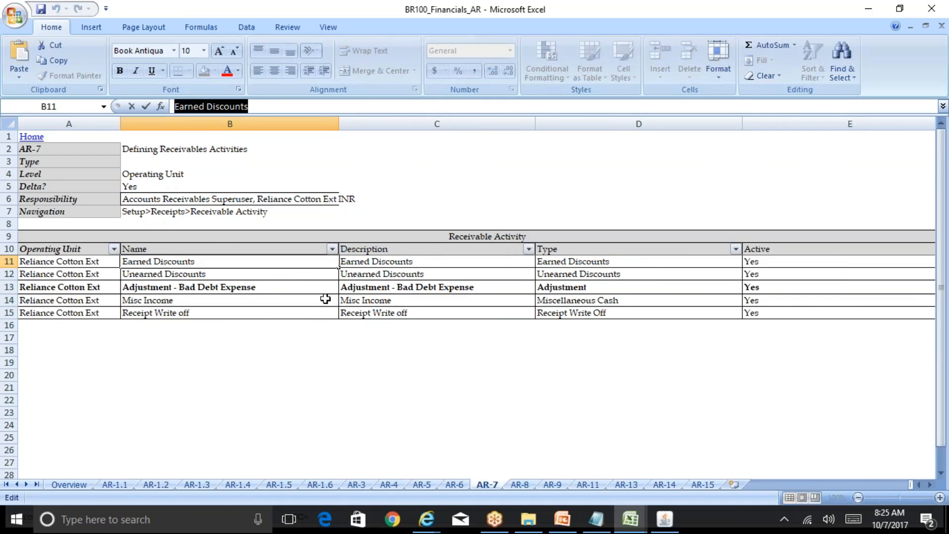
{"action": "left_click", "coordinate": [400, 261]}
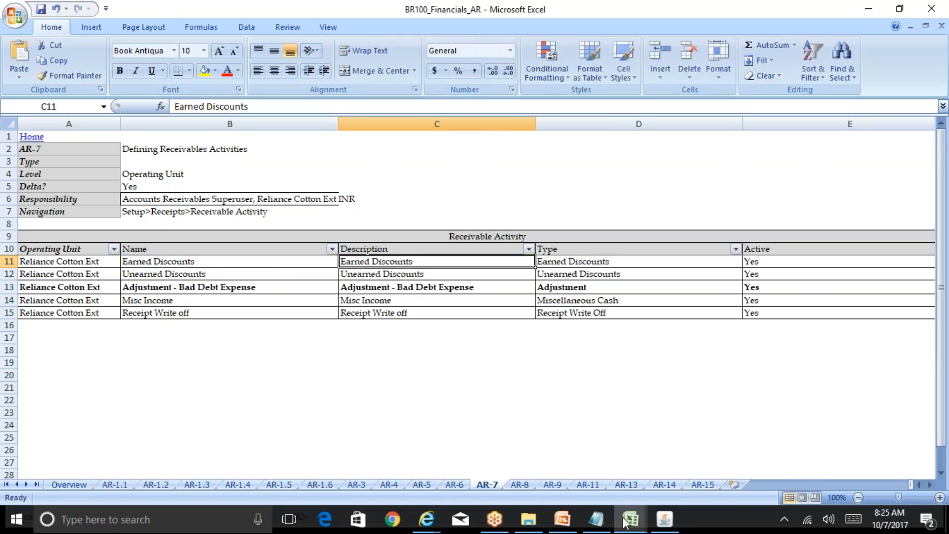
Step: Switch to Oracle Applications, close the Transactions window and open Receivable Activities from the Receipts setup functions
{"action": "left_click", "coordinate": [665, 519]}
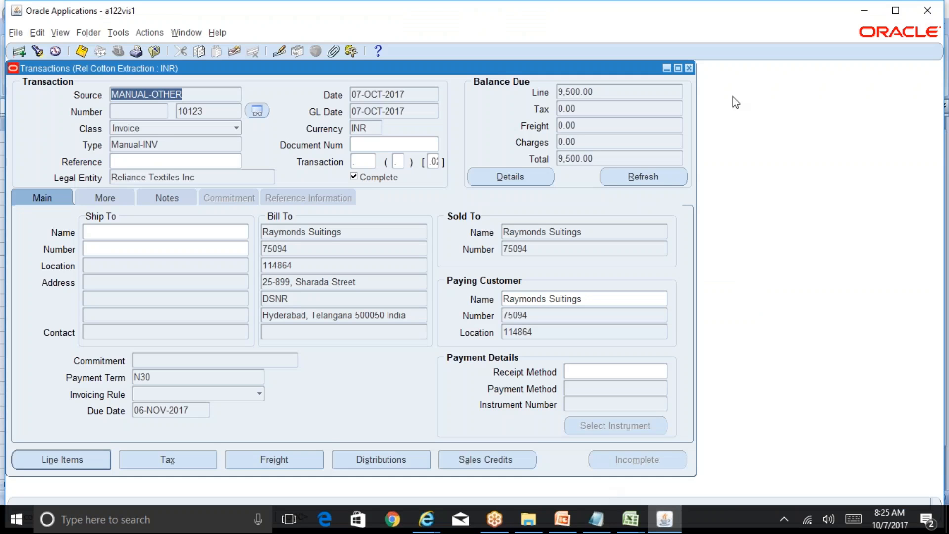
{"action": "left_click", "coordinate": [689, 68]}
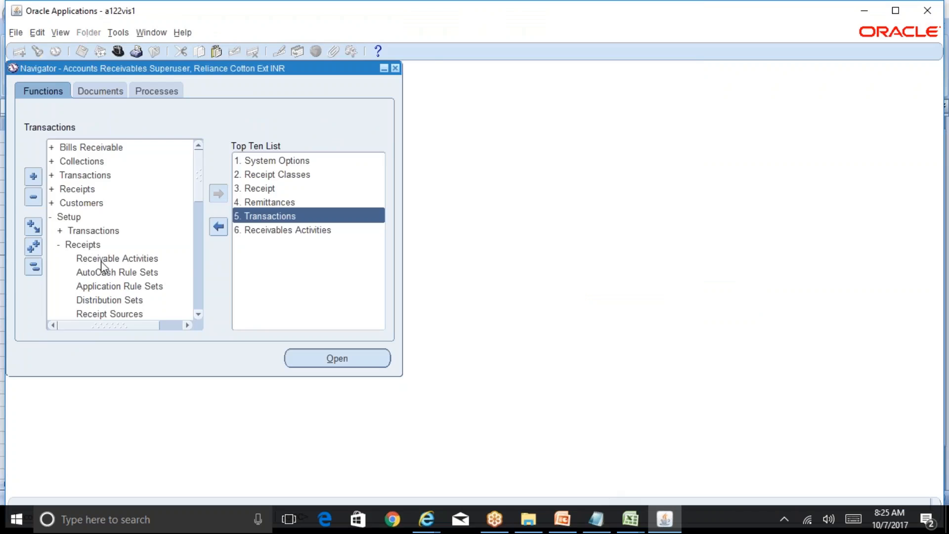
{"action": "double_click", "coordinate": [101, 259]}
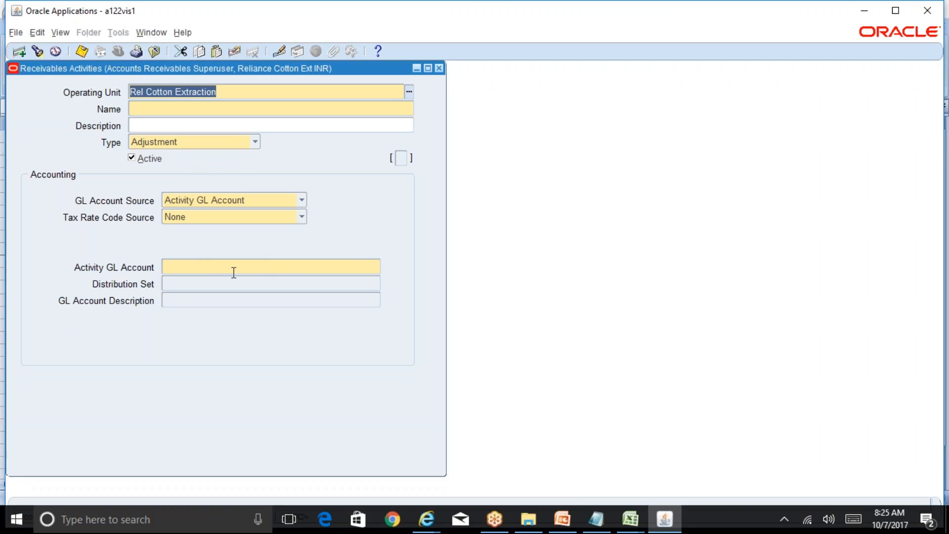
Step: Query the receivables activities whose type is Adjustment
{"action": "key", "text": "F11"}
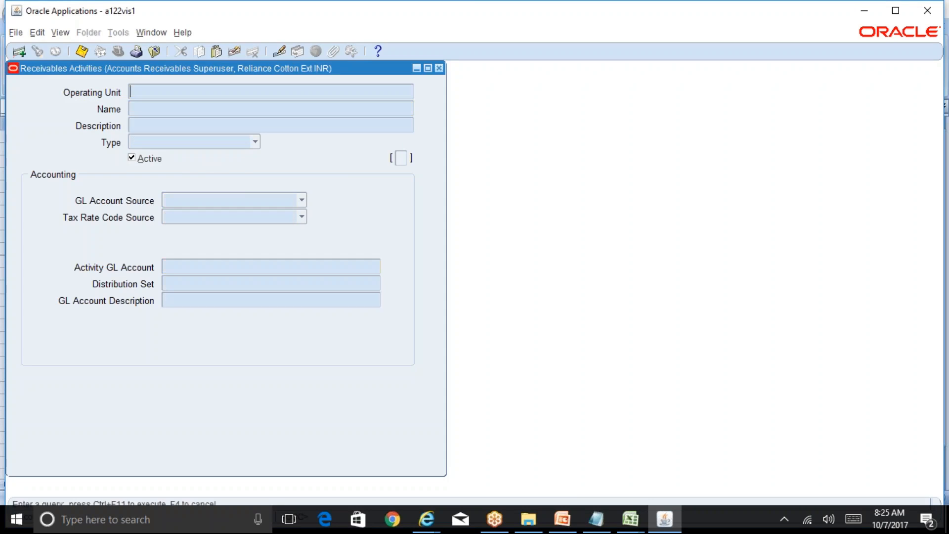
{"action": "left_click", "coordinate": [253, 144]}
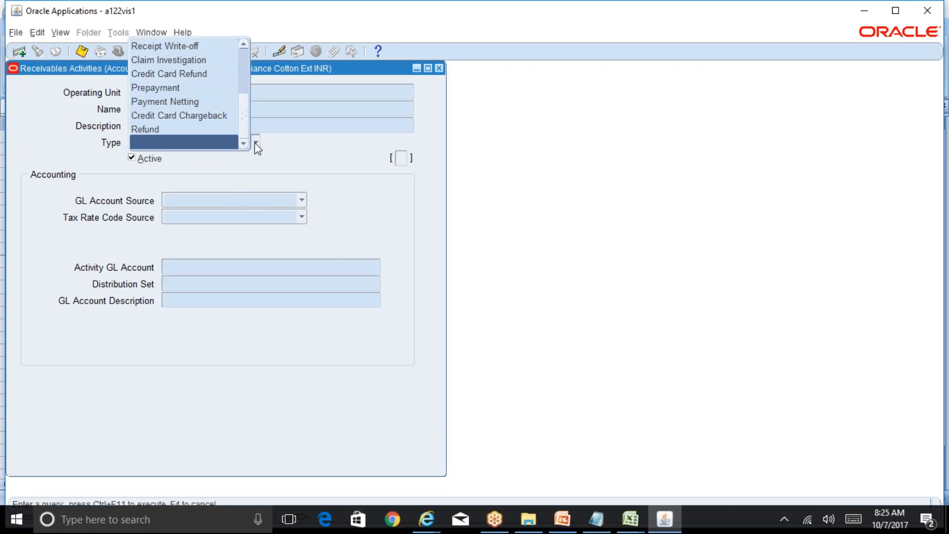
{"action": "scroll", "coordinate": [237, 97], "scroll_direction": "up", "scroll_amount": 3}
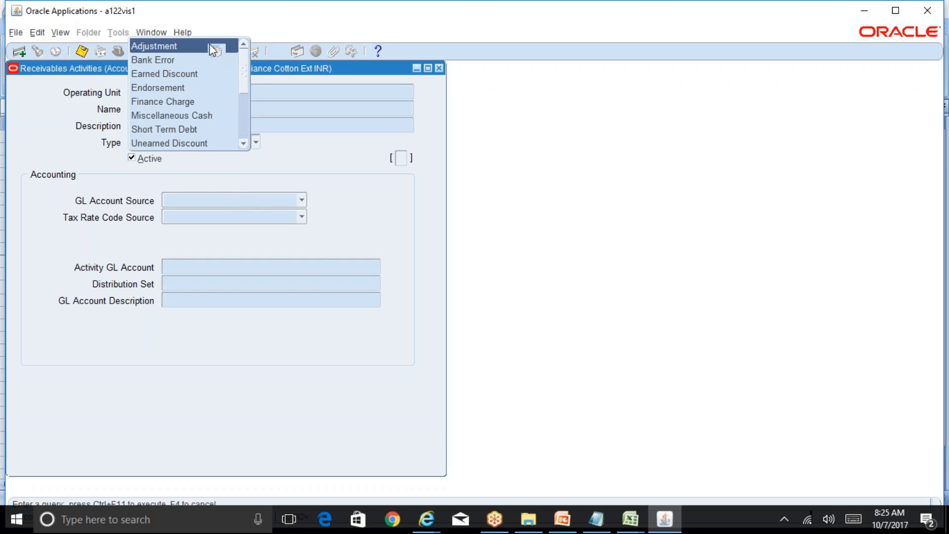
{"action": "left_click", "coordinate": [211, 45]}
{"action": "key", "text": "ctrl+F11"}
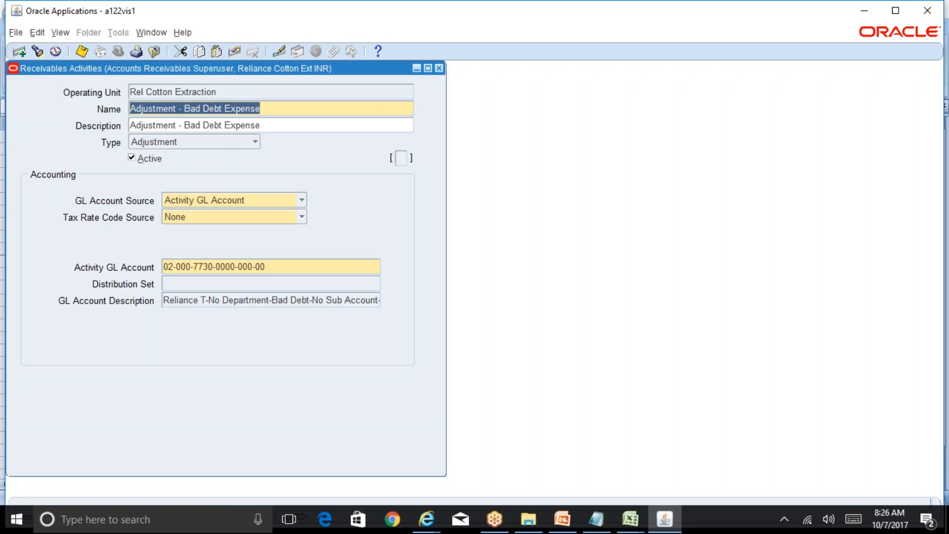
Step: Browse the queried adjustment activities through Chargeback Adjustment and Loan Conversion, and return to Adjustment - Bad Debt Expense
{"action": "key", "text": "Down"}
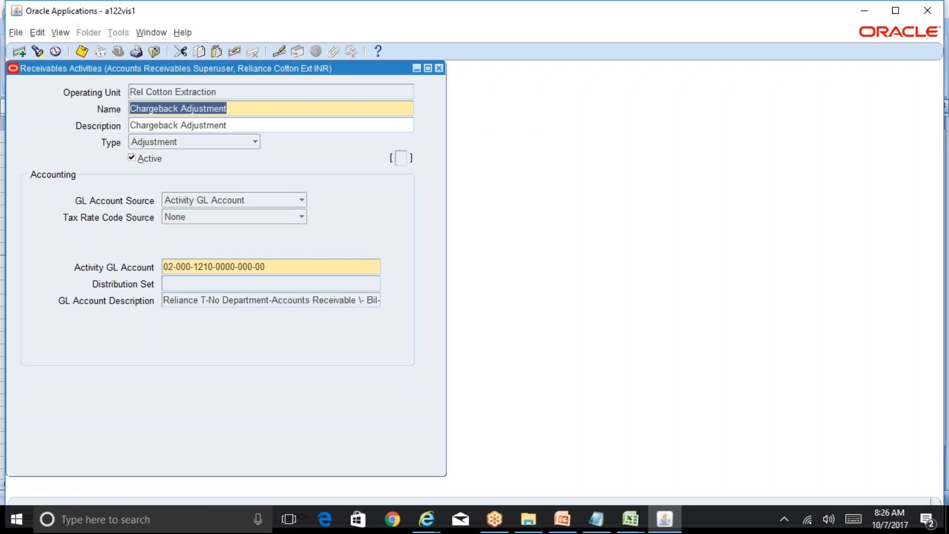
{"action": "key", "text": "Down"}
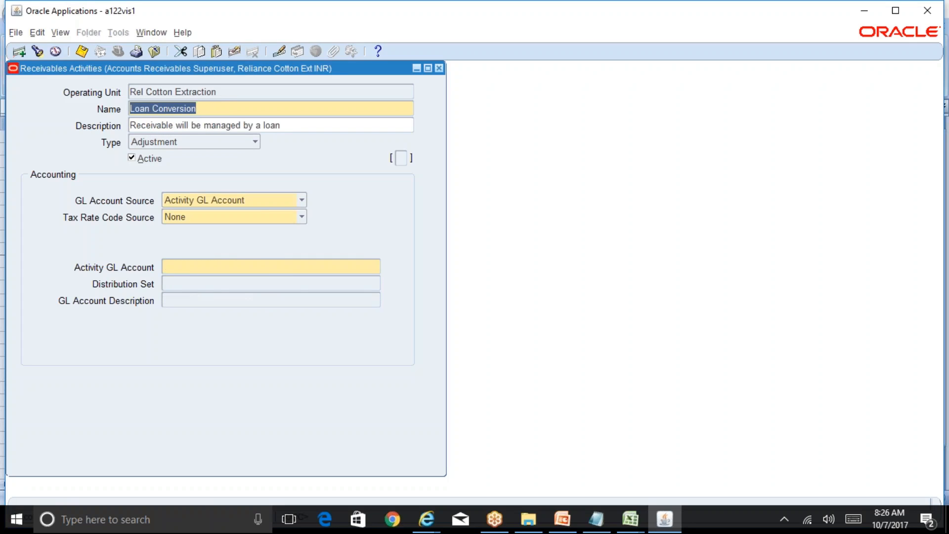
{"action": "key", "text": "Up"}
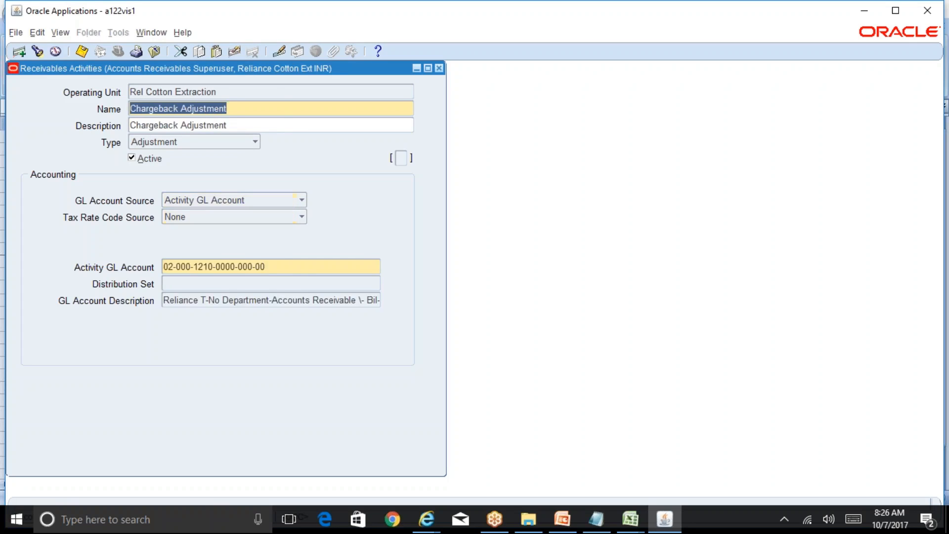
{"action": "key", "text": "Up"}
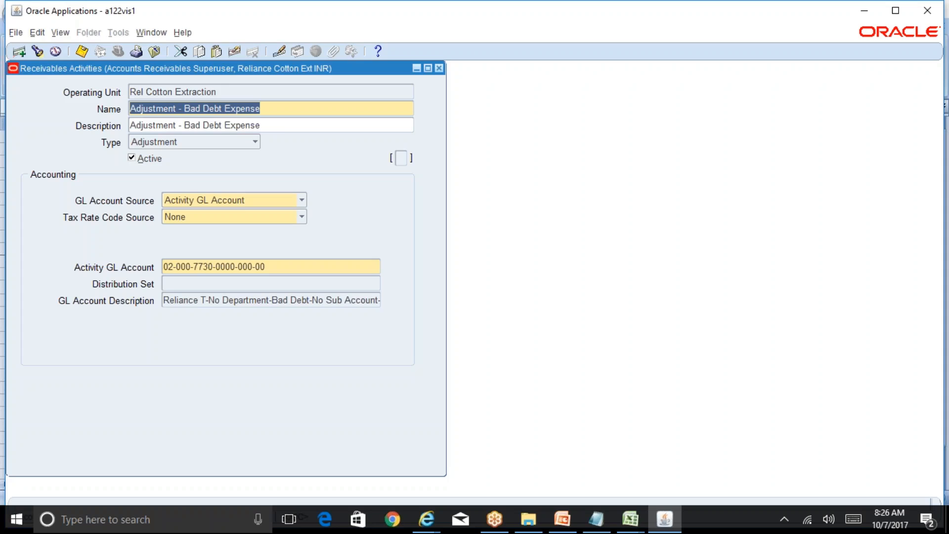
{"action": "key", "text": "Down"}
{"action": "key", "text": "Up"}
Step: Inspect the Activity GL Account of Adjustment - Bad Debt Expense, and step through the other adjustment activities again
{"action": "left_click", "coordinate": [288, 267]}
{"action": "double_click", "coordinate": [288, 267]}
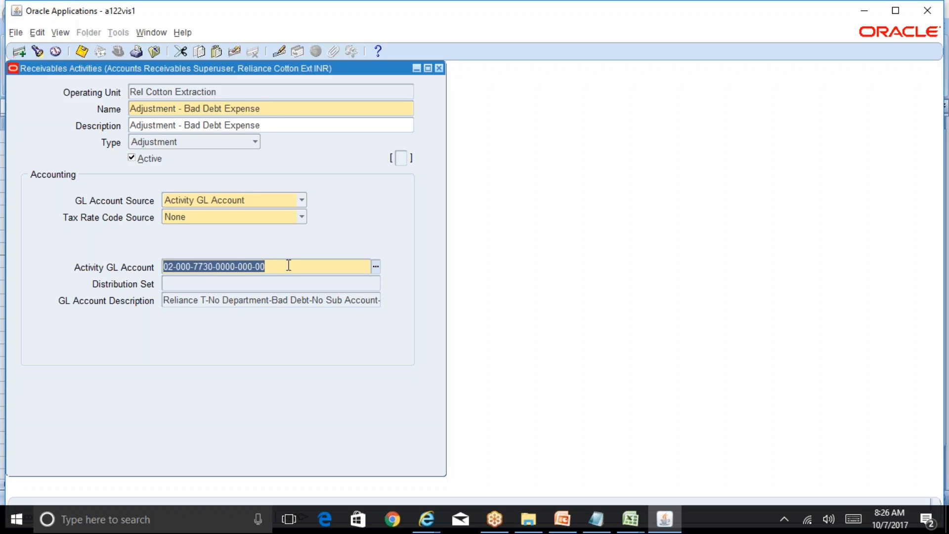
{"action": "left_click", "coordinate": [268, 111]}
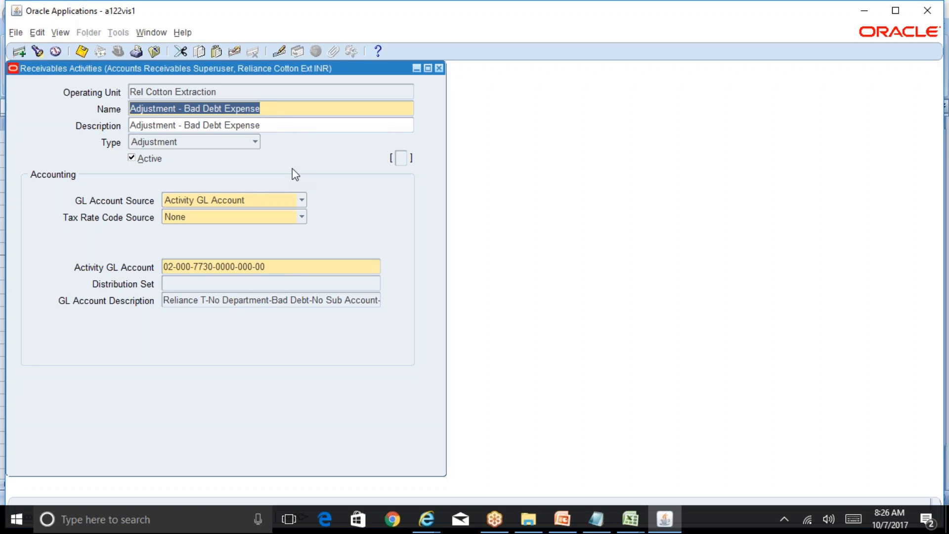
{"action": "key", "text": "Down"}
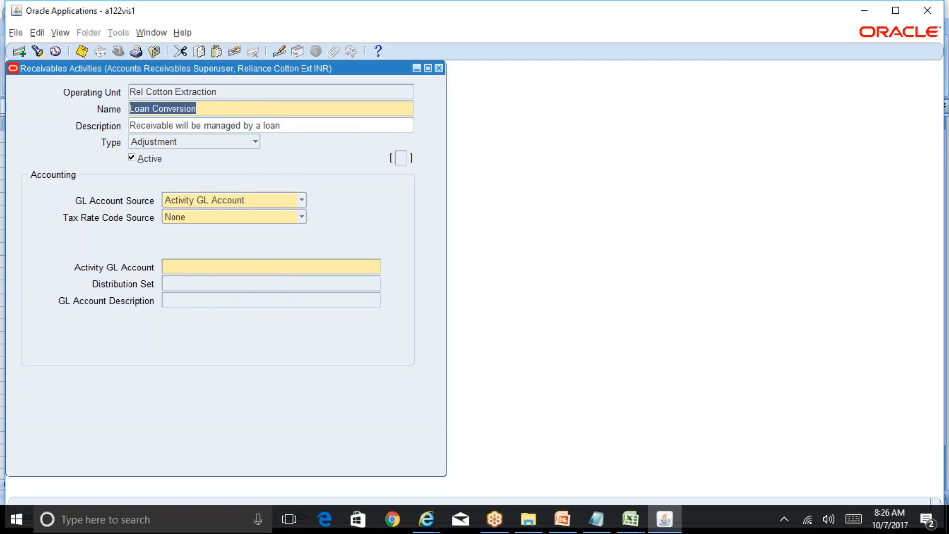
{"action": "key", "text": "Down"}
{"action": "key", "text": "Down"}
Step: Review the full list of activity types on the Adjustment - Bad Debt Expense record, leaving its type as Adjustment
{"action": "left_click", "coordinate": [254, 142]}
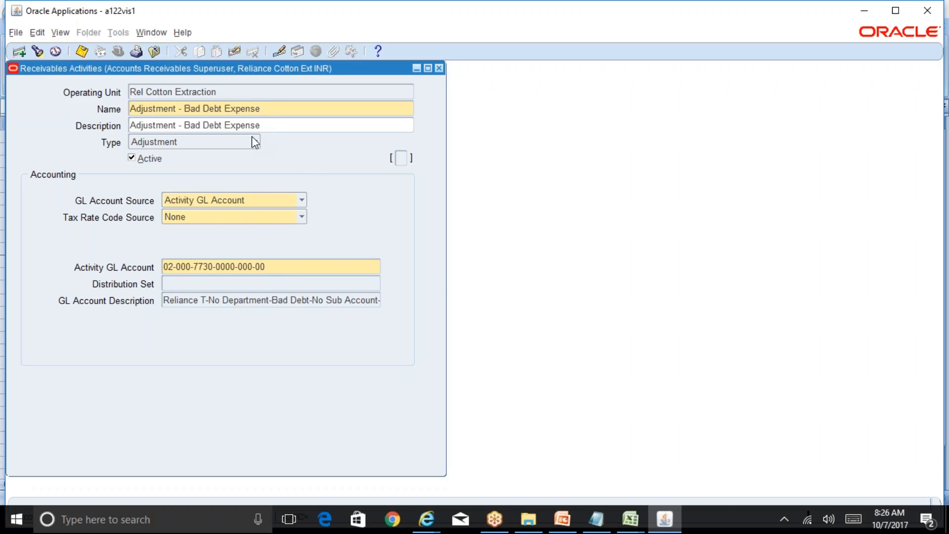
{"action": "left_click", "coordinate": [255, 142]}
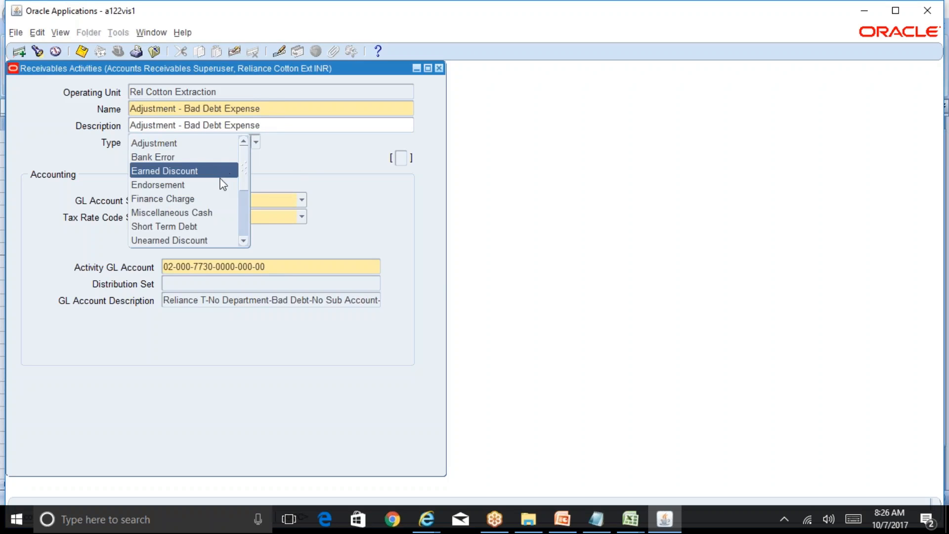
{"action": "left_click_drag", "start_coordinate": [247, 175], "coordinate": [250, 214]}
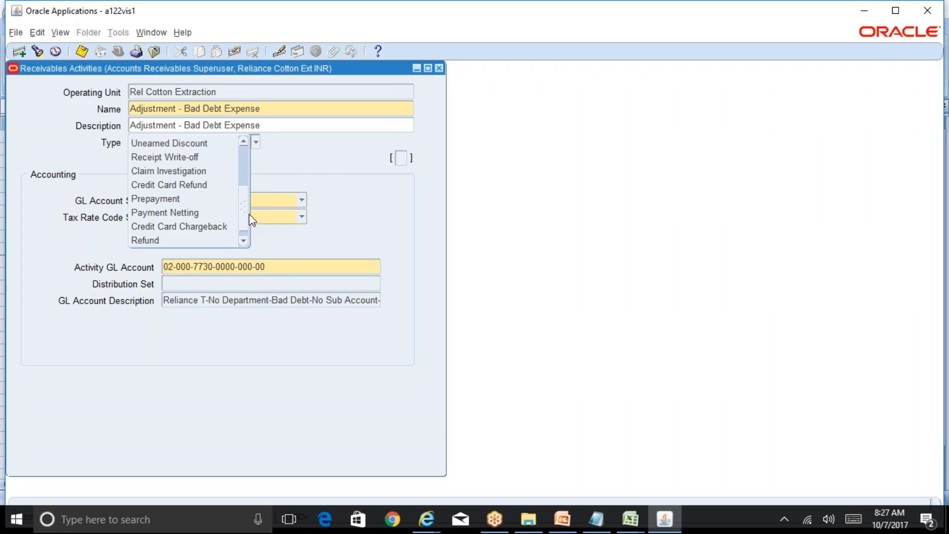
{"action": "left_click", "coordinate": [335, 182]}
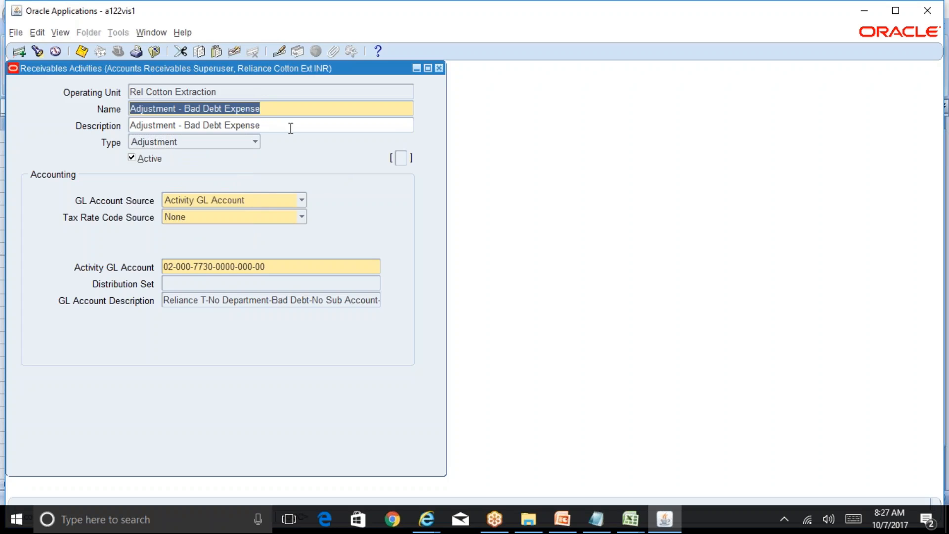
Step: Start a new receivables activity query and set its type criterion to Earned Discount
{"action": "key", "text": "F11"}
{"action": "left_click", "coordinate": [254, 142]}
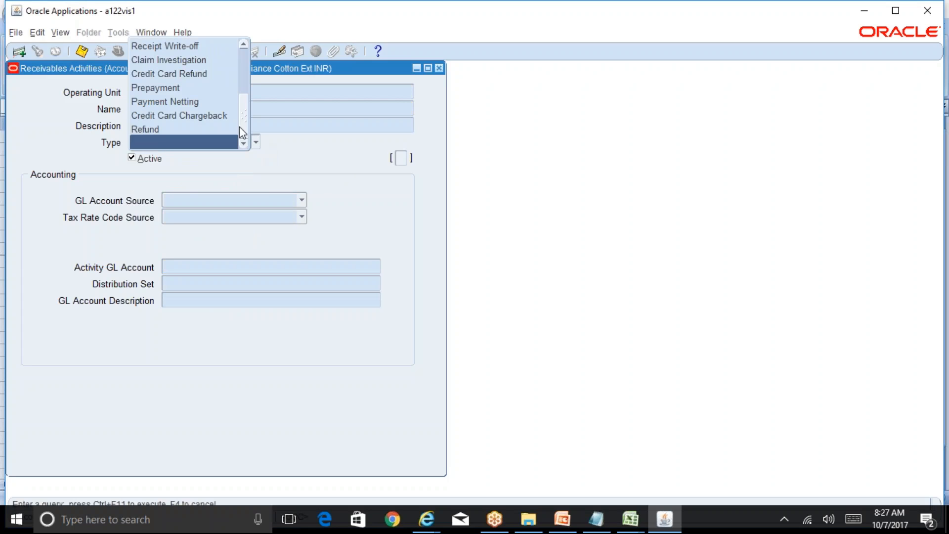
{"action": "left_click_drag", "start_coordinate": [242, 126], "coordinate": [240, 79]}
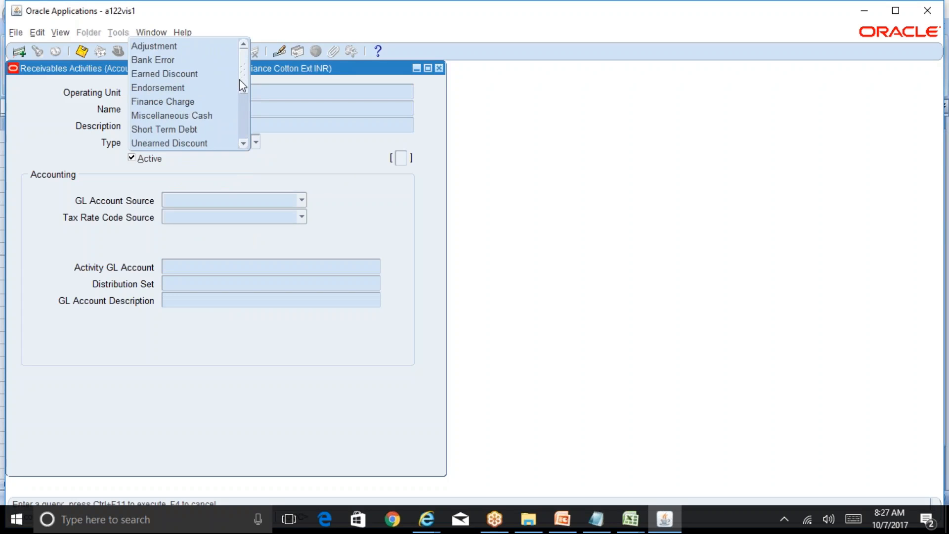
{"action": "left_click", "coordinate": [222, 74]}
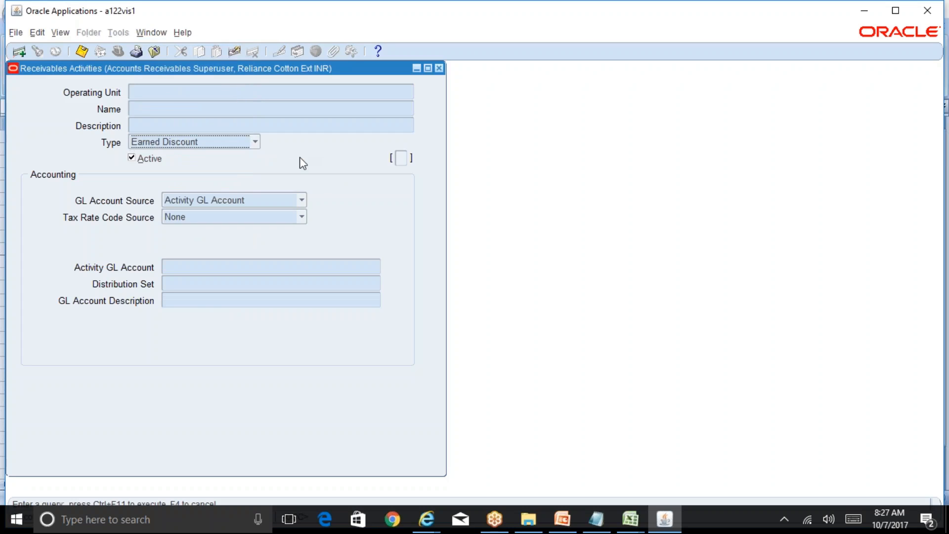
Step: Run the query for the Earned Discount receivables activity and examine its name and activity GL account
{"action": "key", "text": "ctrl+F11"}
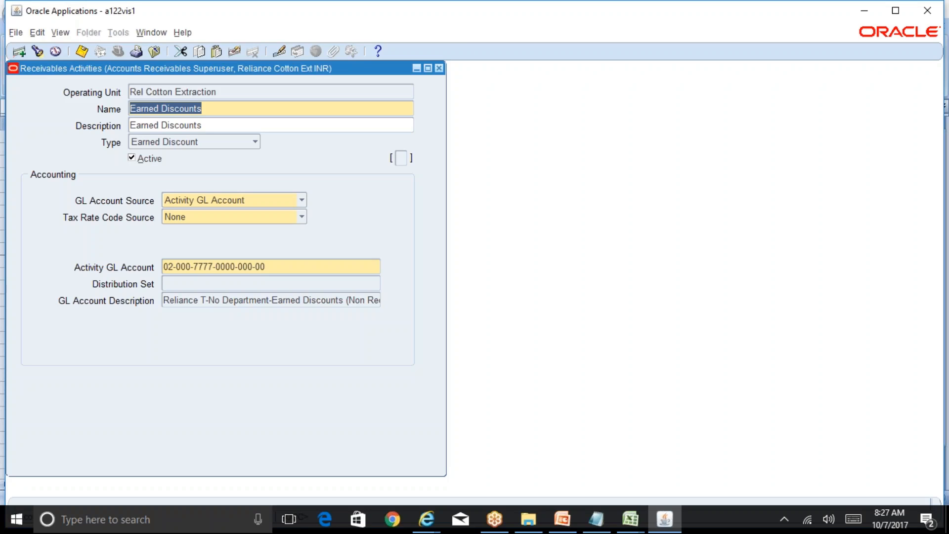
{"action": "left_click", "coordinate": [300, 267]}
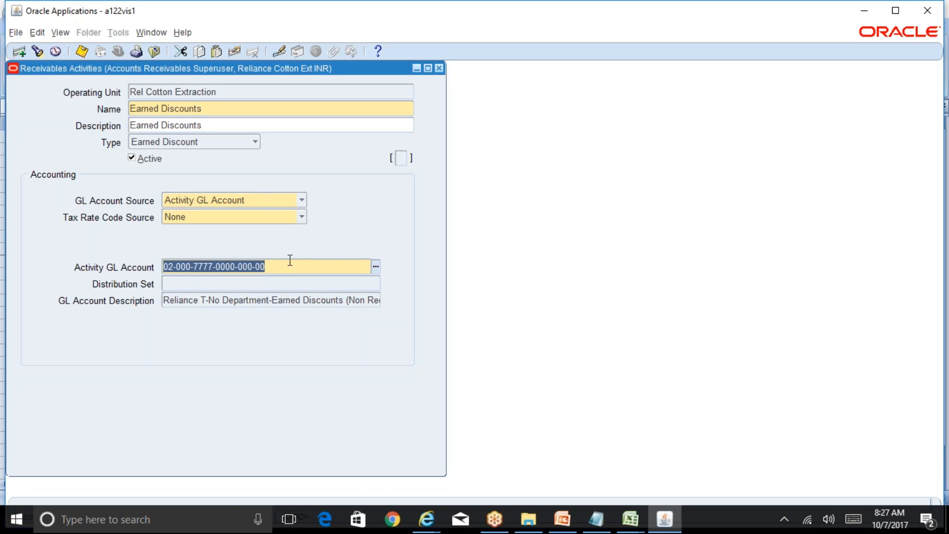
{"action": "left_click", "coordinate": [207, 113]}
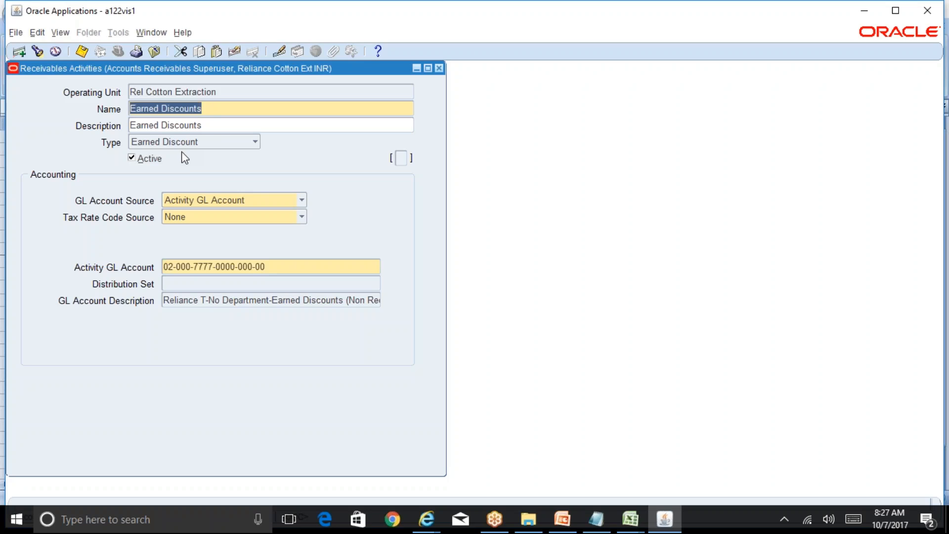
{"action": "left_click", "coordinate": [275, 267]}
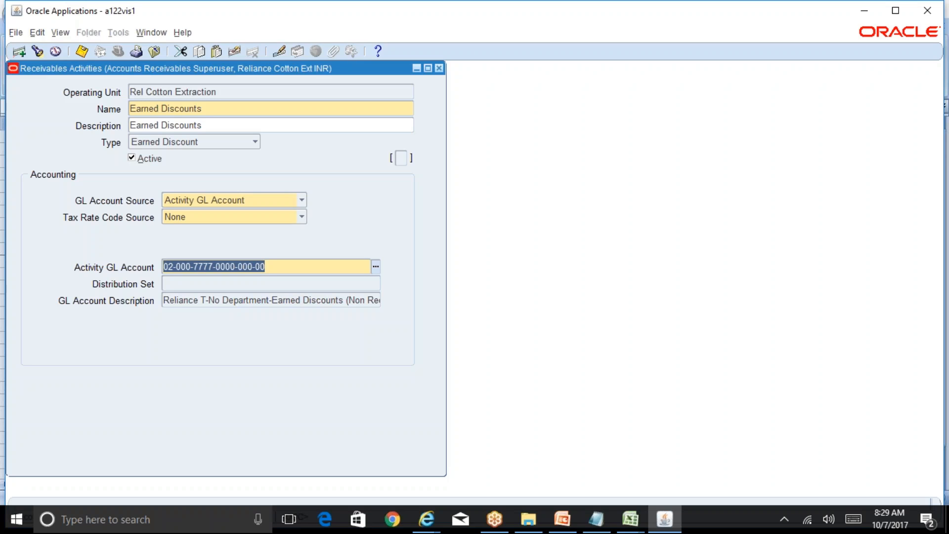
Step: Switch to the R12 Table of Contents workbook in Excel and enter "Invoice" in cell Y20 of the Running Notes_AR sheet
{"action": "left_click", "coordinate": [630, 519]}
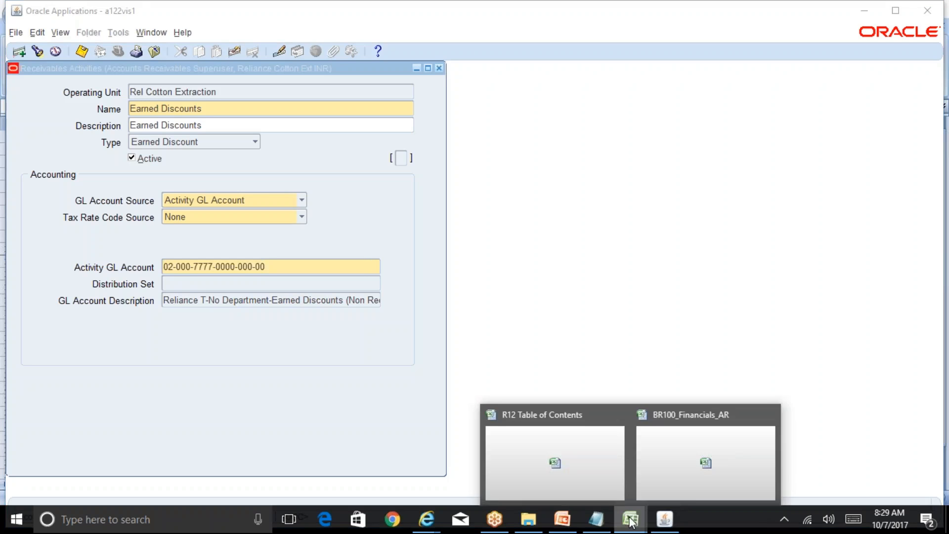
{"action": "left_click", "coordinate": [574, 455]}
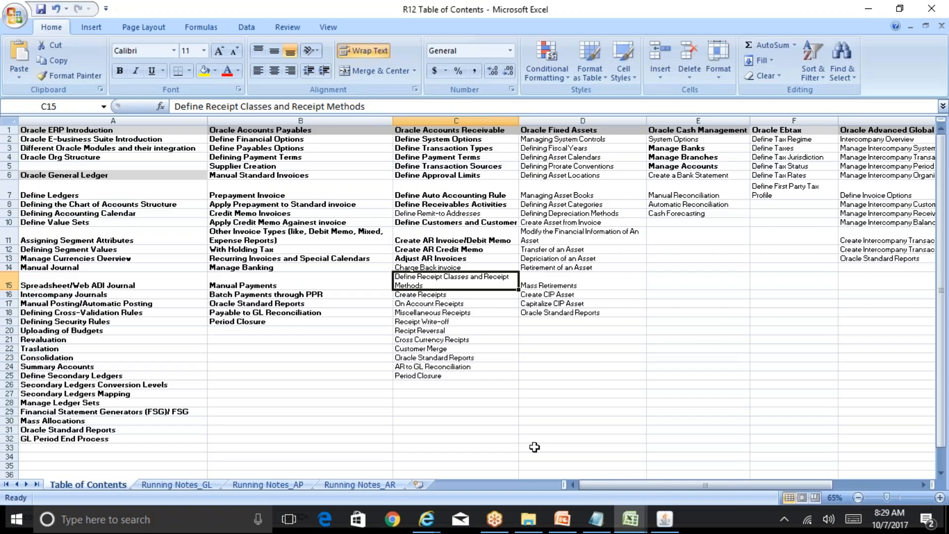
{"action": "left_click", "coordinate": [366, 484]}
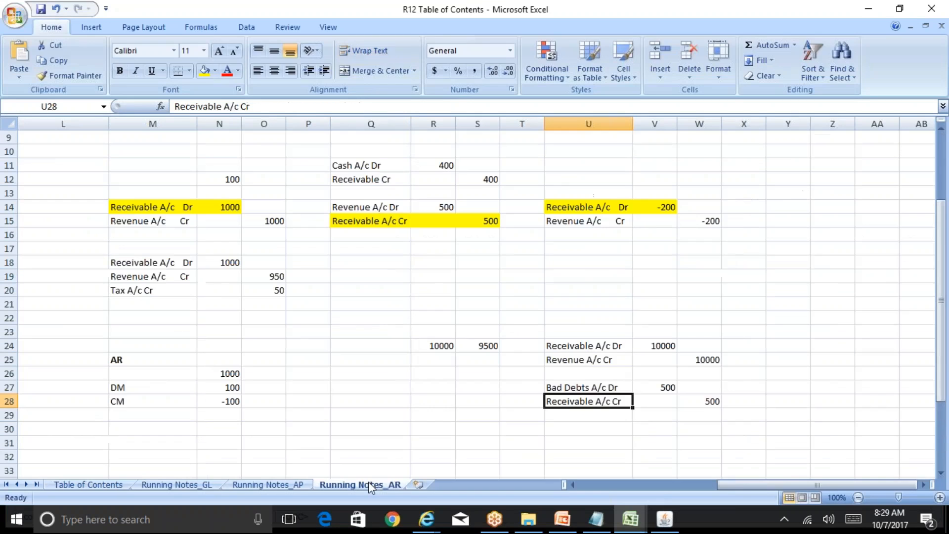
{"action": "left_click", "coordinate": [796, 291]}
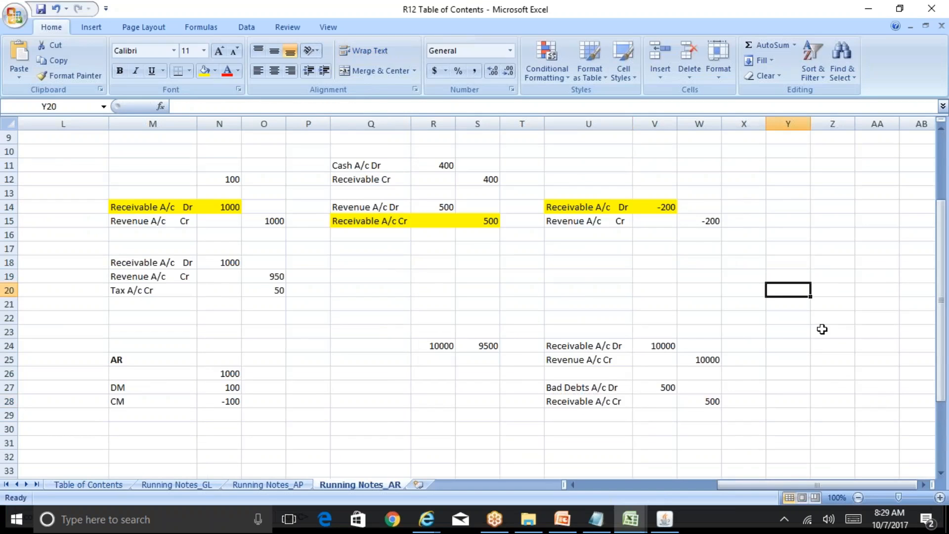
{"action": "type", "text": "Rece"}
{"action": "key", "text": "Escape"}
{"action": "type", "text": "Invoic"}
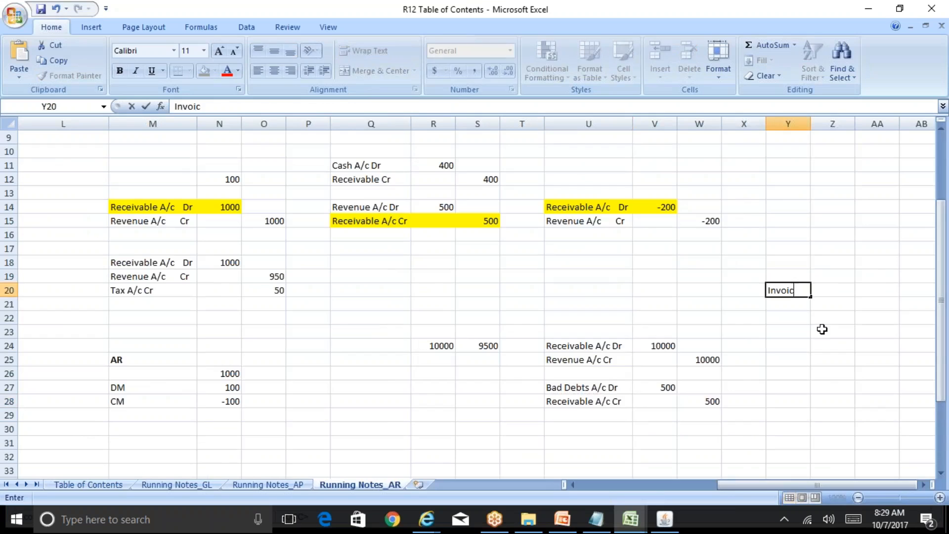
{"action": "type", "text": "e"}
{"action": "key", "text": "Return"}
Step: Enter "Receipts" in cell Y22, leaving one blank row below the Invoice entry
{"action": "key", "text": "Return"}
{"action": "type", "text": "Re"}
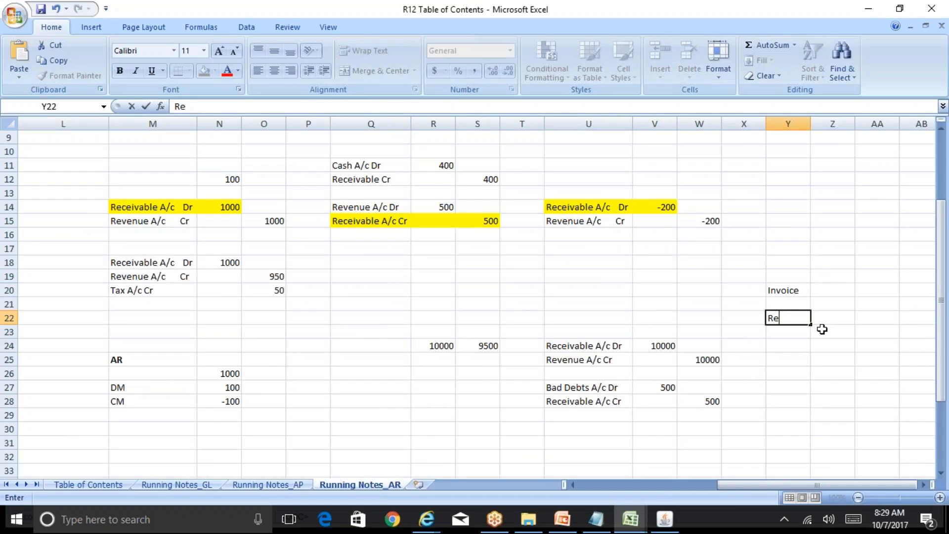
{"action": "type", "text": "ceipts"}
{"action": "key", "text": "Return"}
Step: Enter "Recfeipt Class/Receipt Method" in cell Z23, one column over and one row below the Receipts entry
{"action": "key", "text": "Up"}
{"action": "key", "text": "Right"}
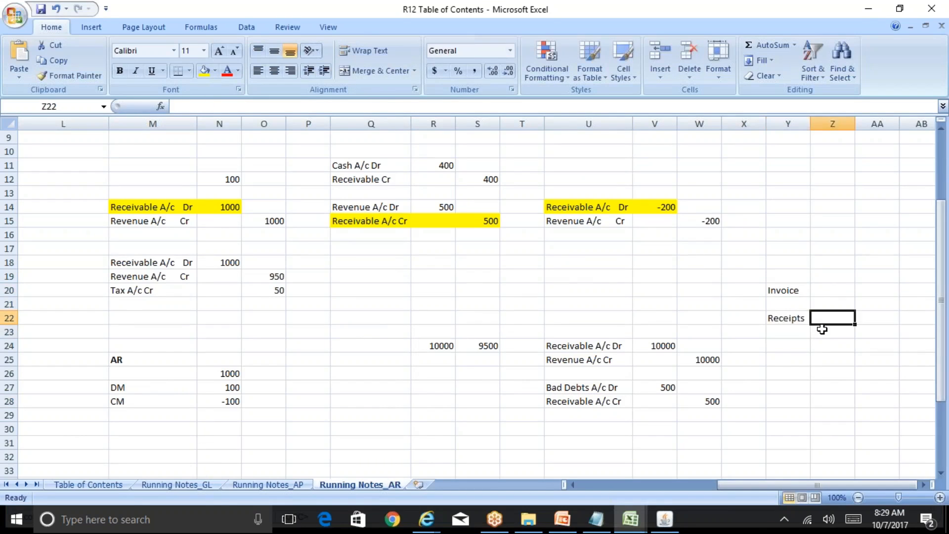
{"action": "left_click", "coordinate": [821, 330]}
{"action": "type", "text": "Recfeipt"}
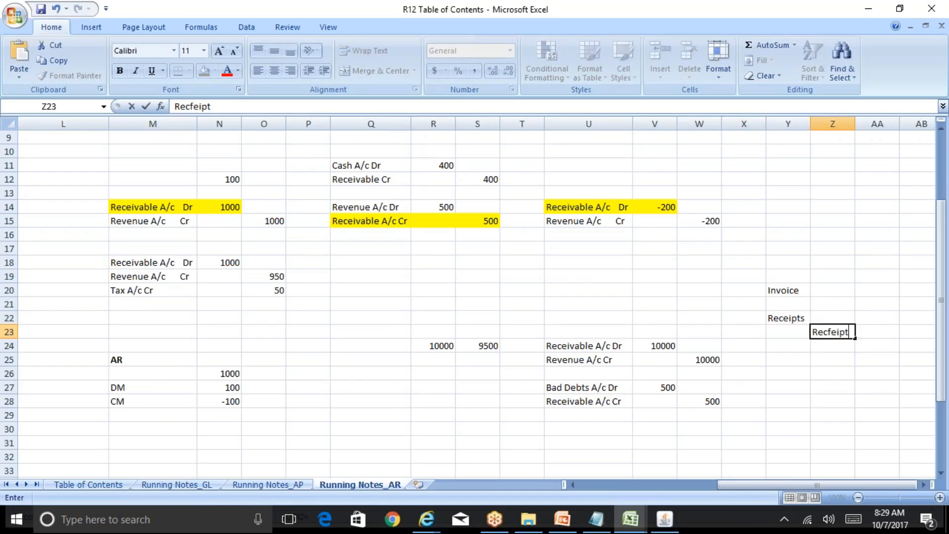
{"action": "type", "text": " Class/Receipt "}
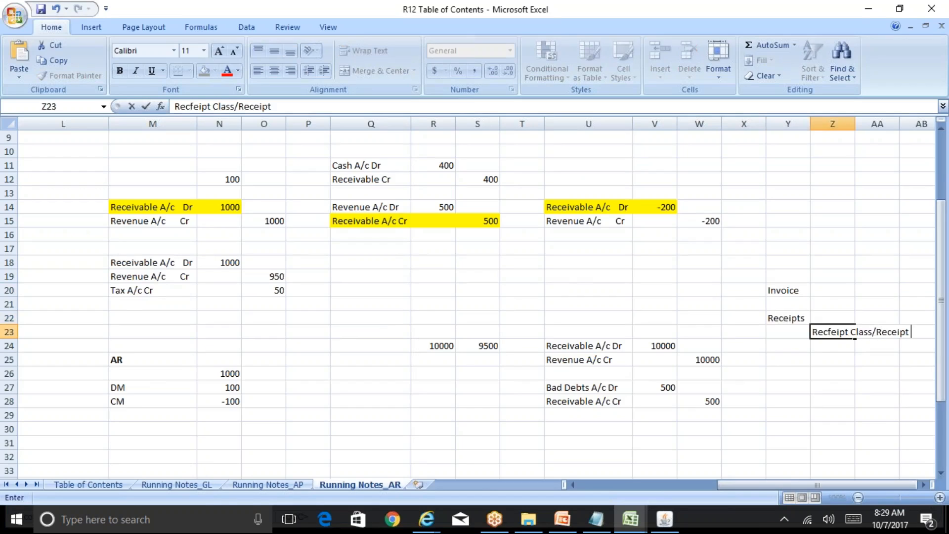
{"action": "type", "text": "Method"}
{"action": "key", "text": "Return"}
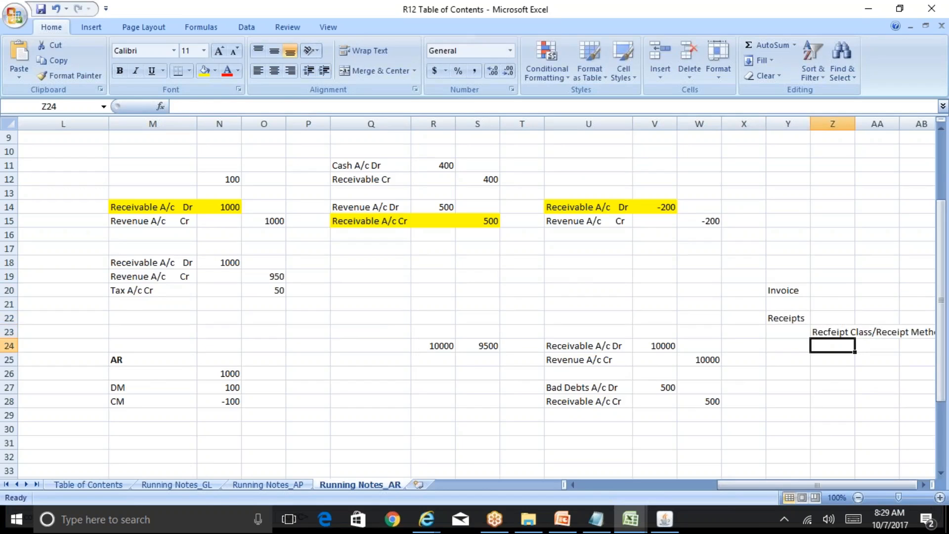
Step: Enter "Unearned Discount" in cell Z25, two rows below the receipt class and method note
{"action": "key", "text": "Up"}
{"action": "key", "text": "Up"}
{"action": "key", "text": "Left"}
{"action": "key", "text": "Down"}
{"action": "key", "text": "Right"}
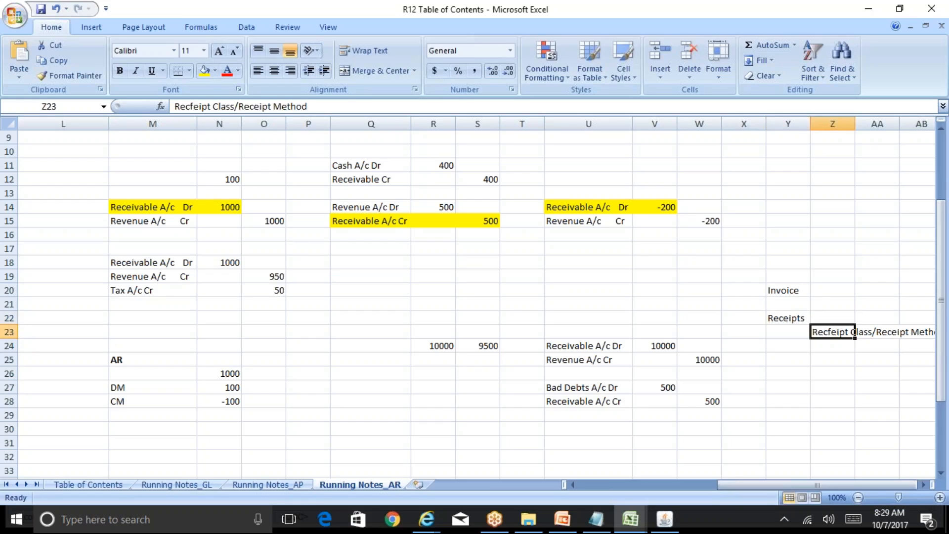
{"action": "key", "text": "Down"}
{"action": "key", "text": "Down"}
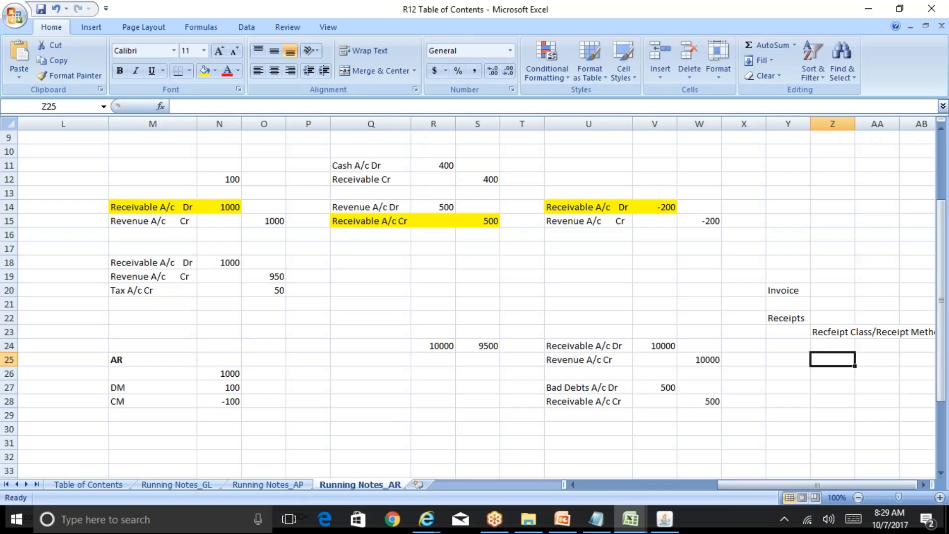
{"action": "type", "text": "Unearned"}
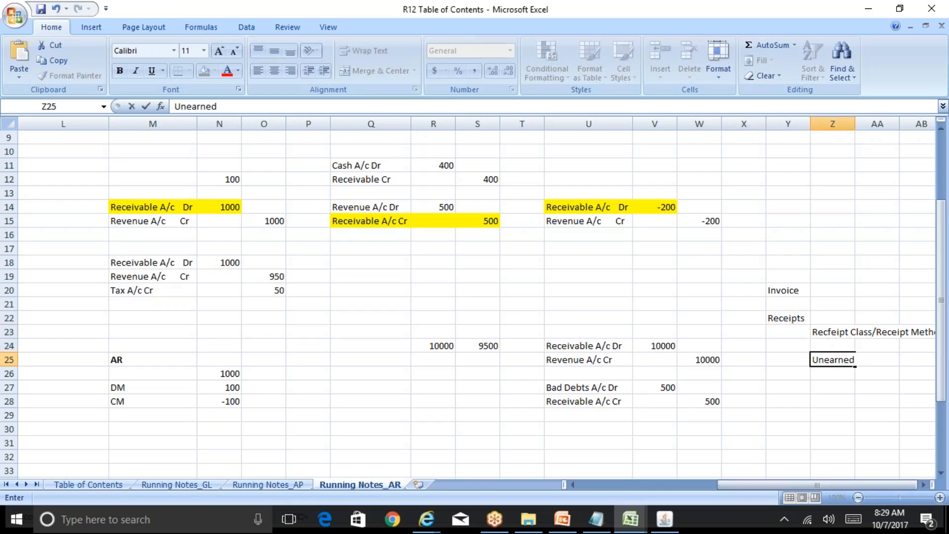
{"action": "type", "text": " Discount"}
{"action": "key", "text": "Return"}
Step: Enter "Earned discount" in cell Z26, directly below the Unearned Discount note
{"action": "type", "text": "E$arned"}
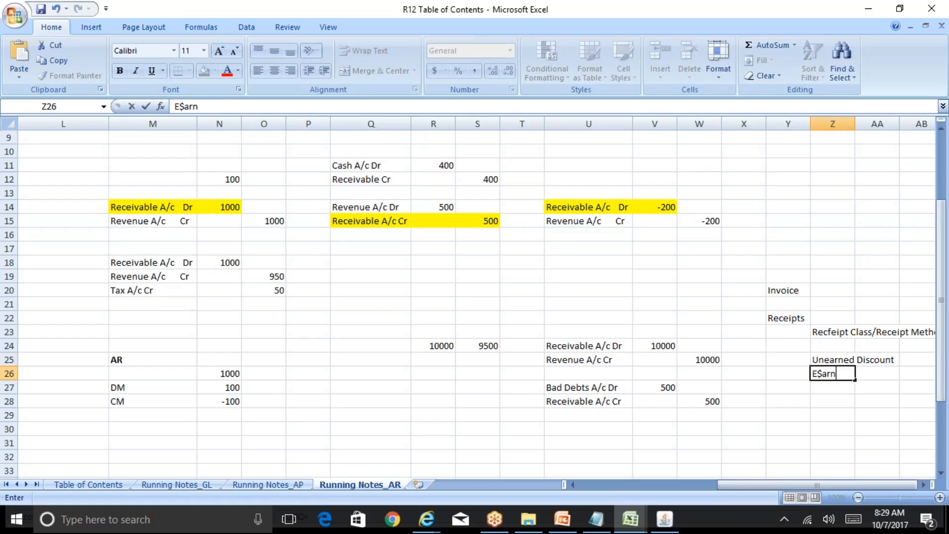
{"action": "key", "text": "BackSpace"}
{"action": "key", "text": "BackSpace"}
{"action": "key", "text": "BackSpace"}
{"action": "key", "text": "BackSpace"}
{"action": "key", "text": "BackSpace"}
{"action": "key", "text": "BackSpace"}
{"action": "type", "text": "arned discount"}
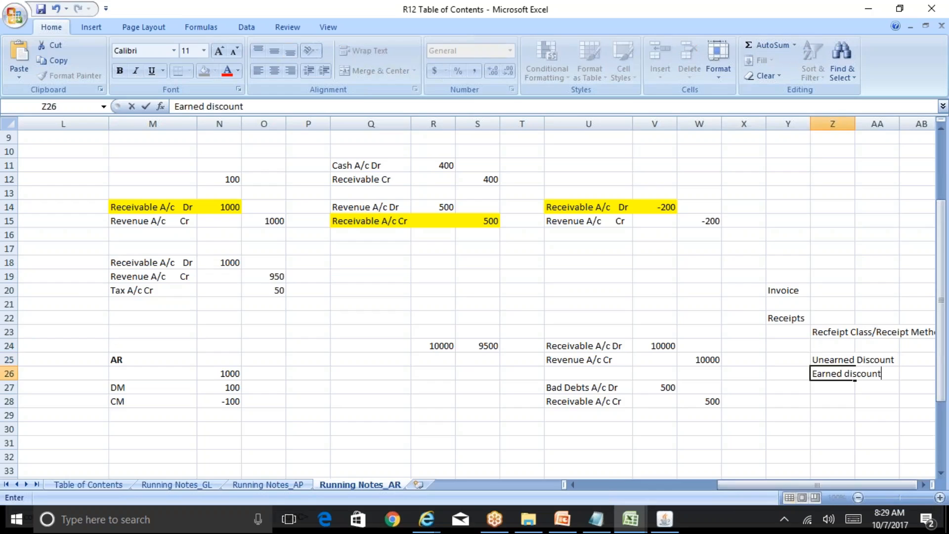
{"action": "key", "text": "Return"}
Step: Review the notes on receipts, receipt class and method, and unearned and earned discounts in cells Y22 to Z26
{"action": "key", "text": "Up"}
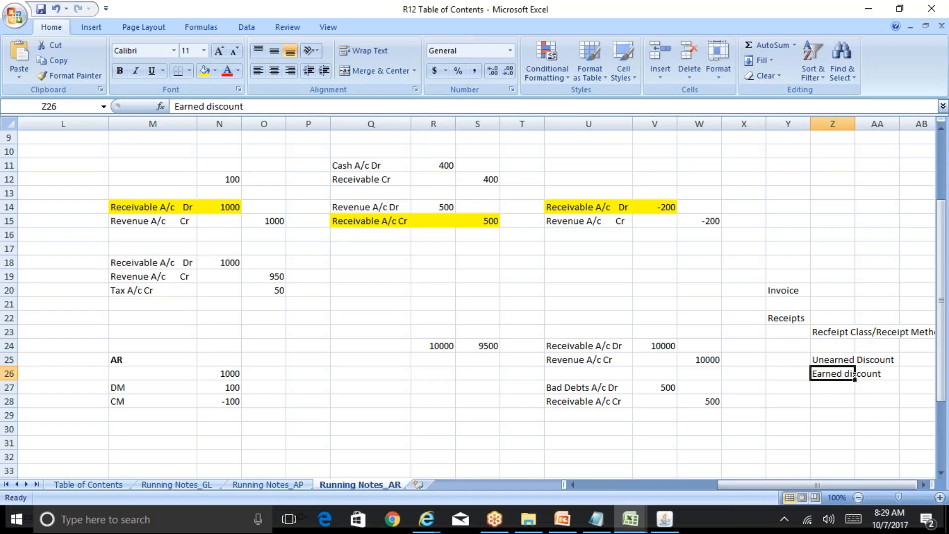
{"action": "key", "text": "Up"}
{"action": "key", "text": "Down"}
{"action": "key", "text": "Up"}
{"action": "key", "text": "Up"}
{"action": "key", "text": "Up"}
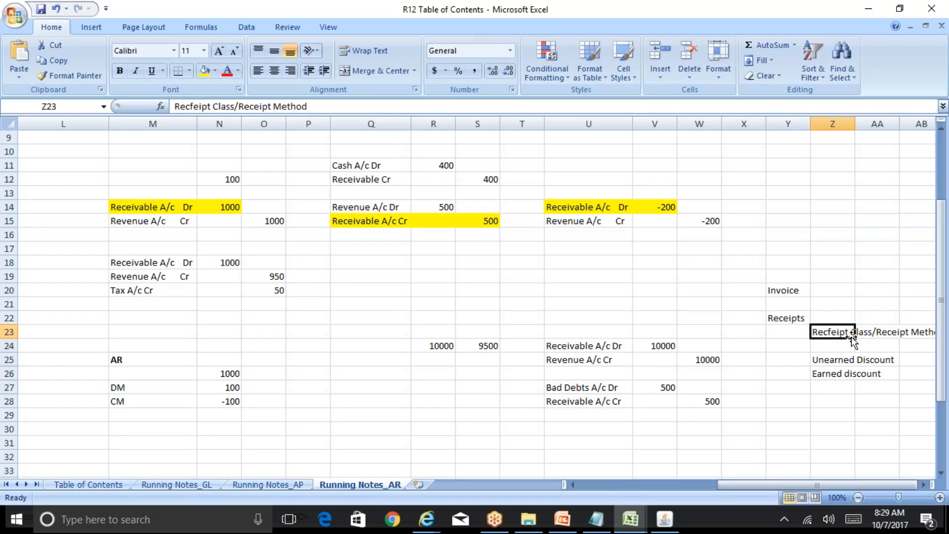
{"action": "key", "text": "Up"}
{"action": "key", "text": "Left"}
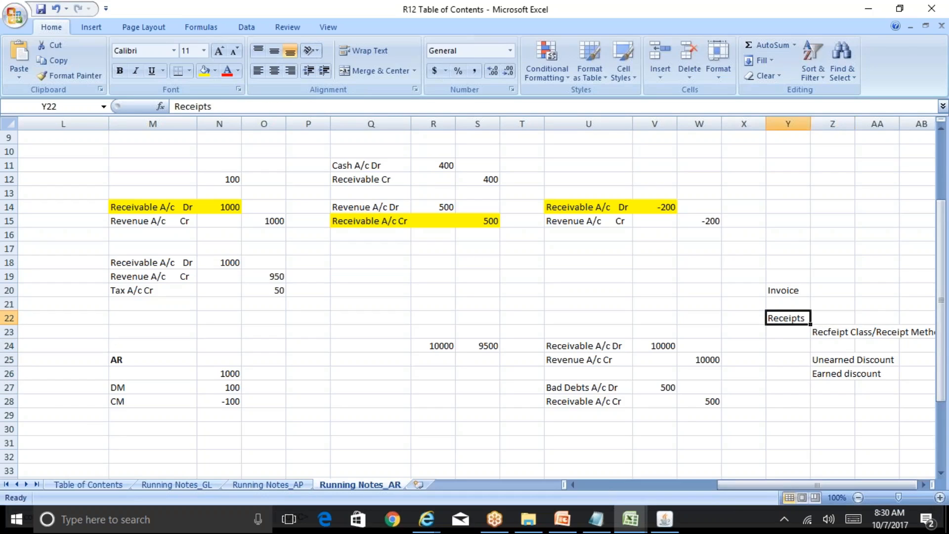
{"action": "key", "text": "Down"}
{"action": "key", "text": "Right"}
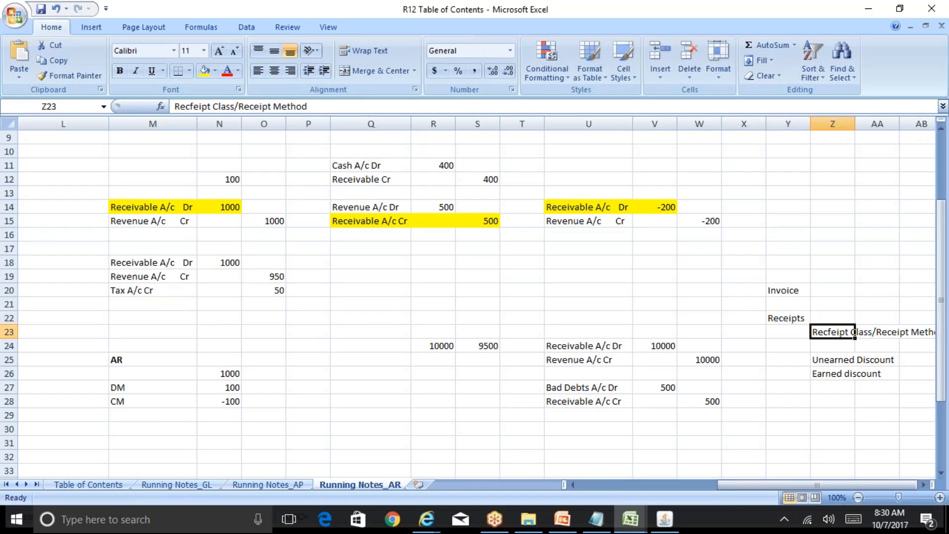
{"action": "key", "text": "Up"}
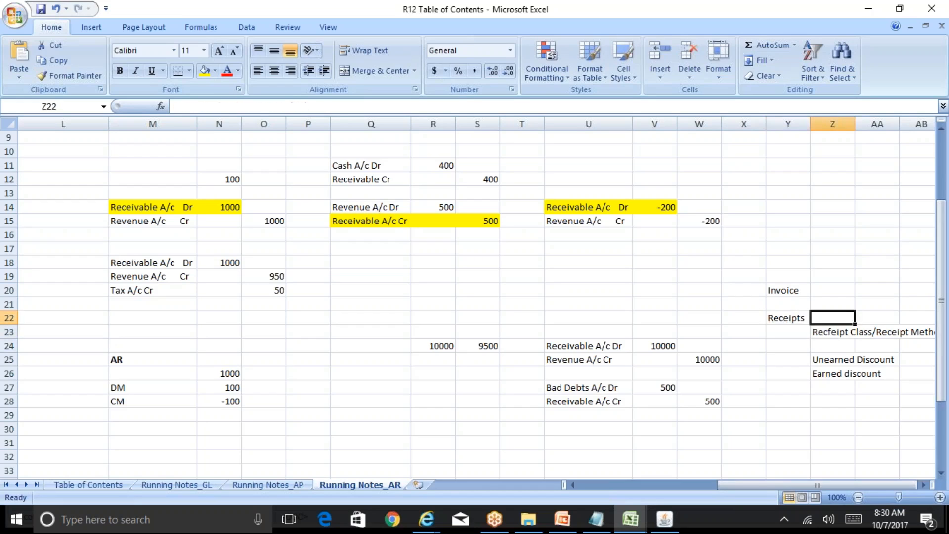
{"action": "key", "text": "Left"}
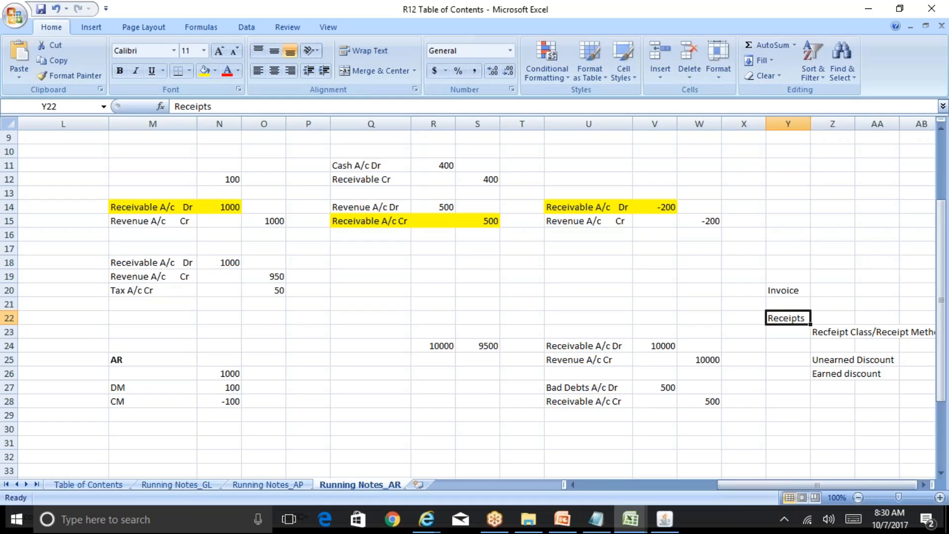
{"action": "left_click", "coordinate": [832, 317]}
{"action": "left_click", "coordinate": [853, 332]}
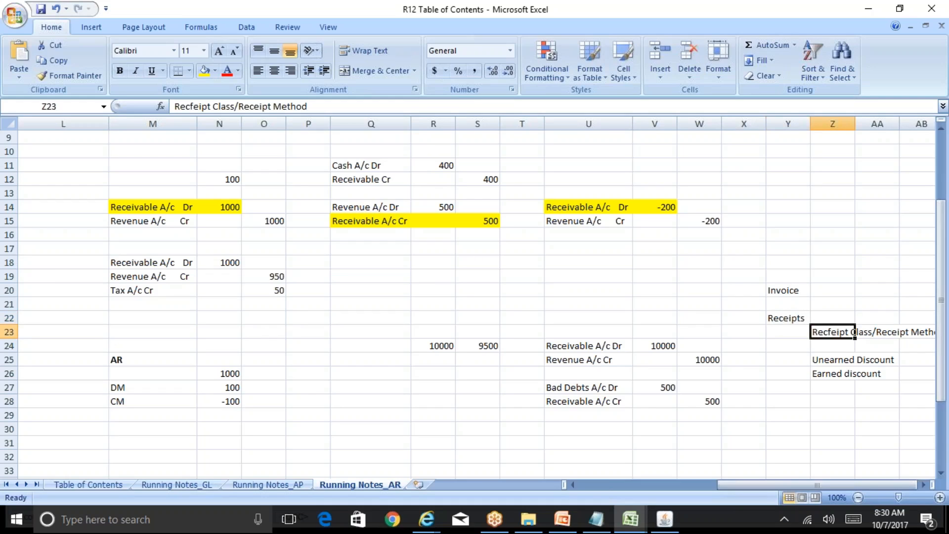
{"action": "key", "text": "Up"}
{"action": "key", "text": "Left"}
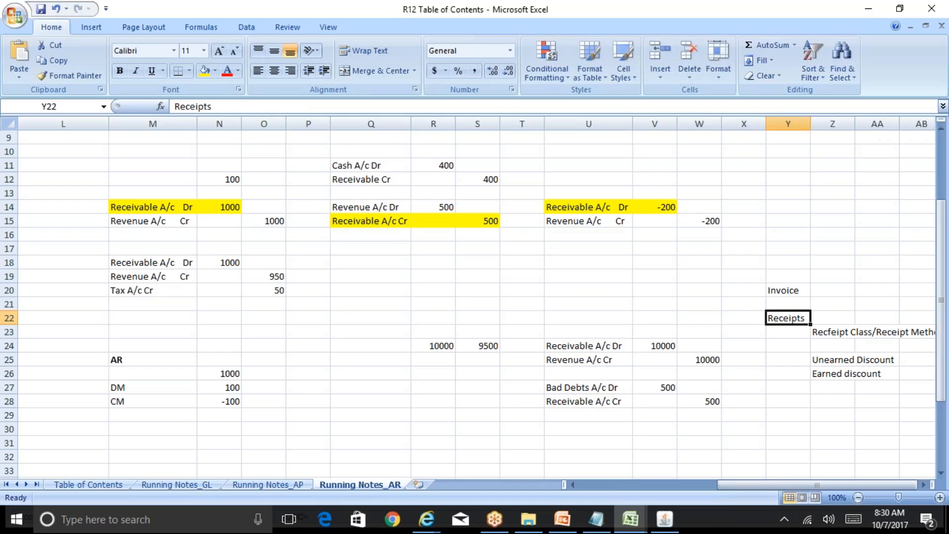
{"action": "key", "text": "Right"}
{"action": "key", "text": "Down"}
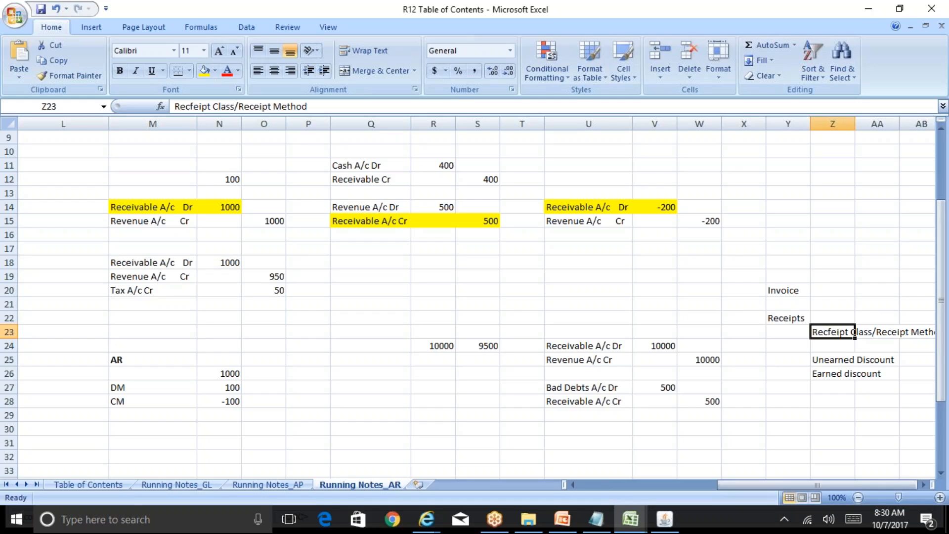
{"action": "key", "text": "Down"}
{"action": "key", "text": "Down"}
{"action": "key", "text": "Down"}
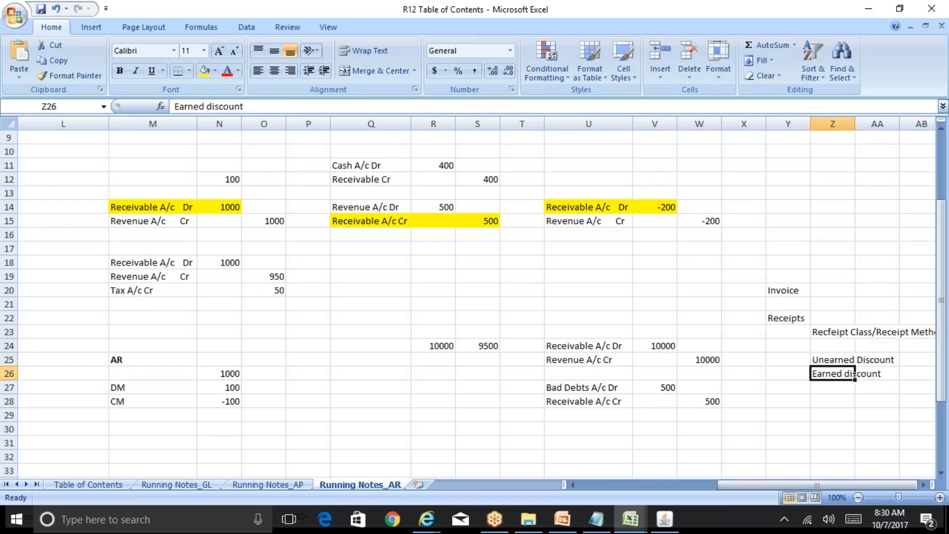
Step: Correct the misspelled first word in cell Z23 so the note reads "Receipt Class/Receipt Method"
{"action": "key", "text": "Up"}
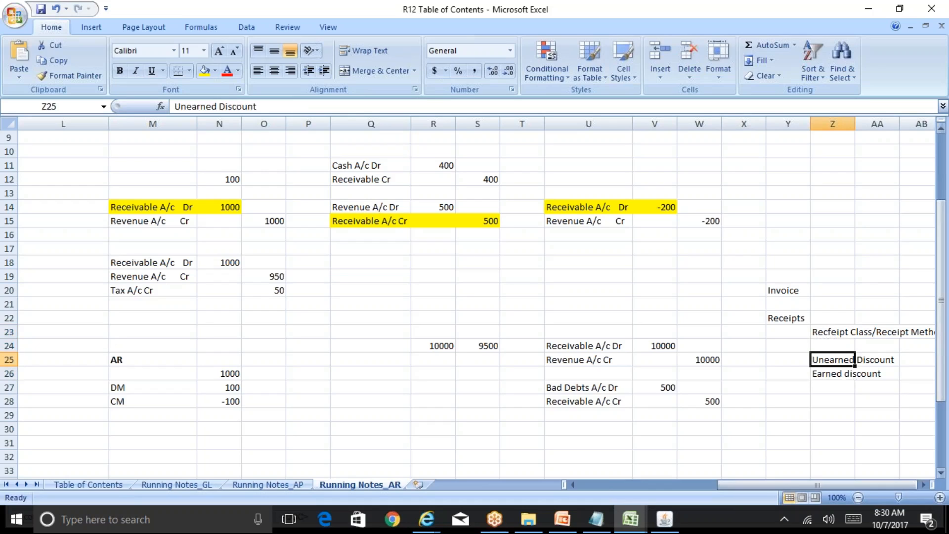
{"action": "key", "text": "Up"}
{"action": "key", "text": "Up"}
{"action": "key", "text": "F2"}
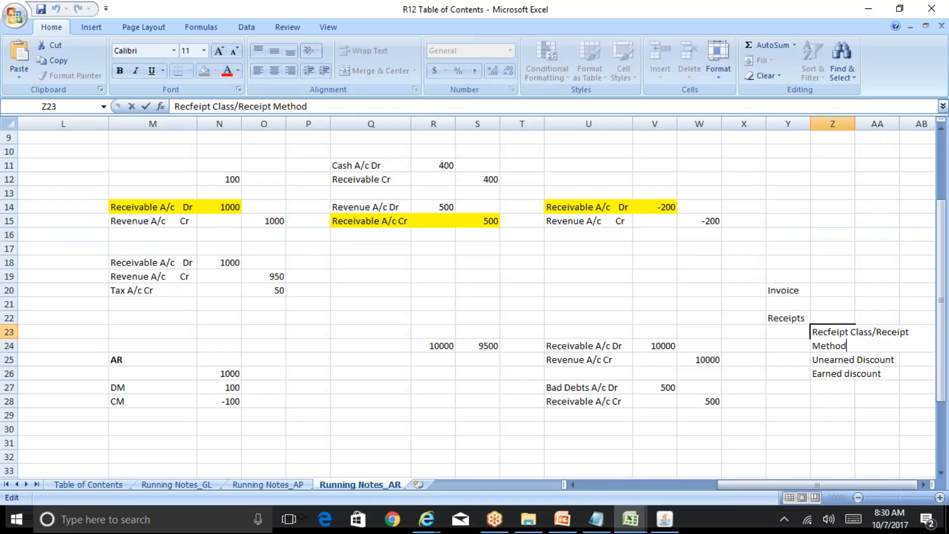
{"action": "key", "text": "Up"}
{"action": "key", "text": "Left"}
{"action": "key", "text": "Left"}
{"action": "key", "text": "Left"}
{"action": "key", "text": "BackSpace"}
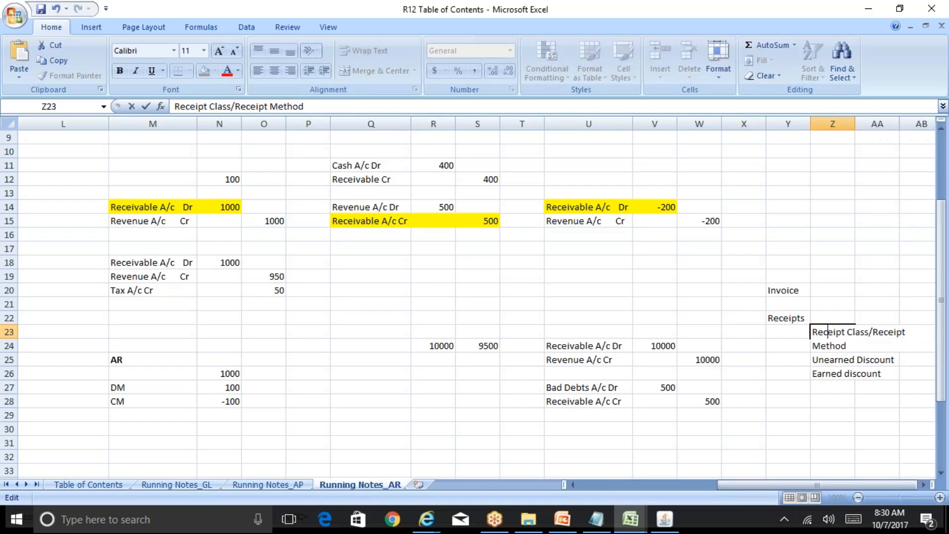
{"action": "key", "text": "Return"}
{"action": "key", "text": "Up"}
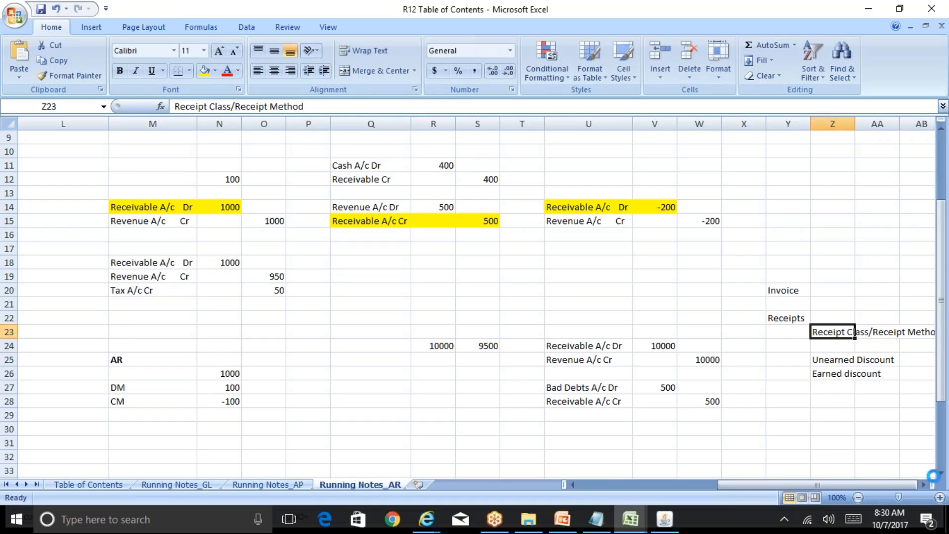
Step: Switch to Oracle Applications and examine the Earned Discounts activity's tax rate code source options, GL account and name
{"action": "left_click", "coordinate": [665, 519]}
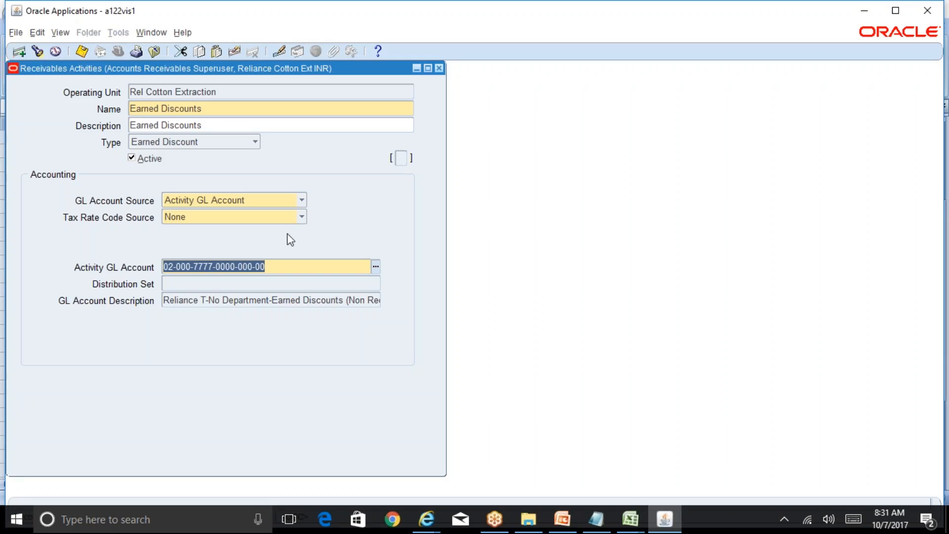
{"action": "left_click", "coordinate": [301, 216]}
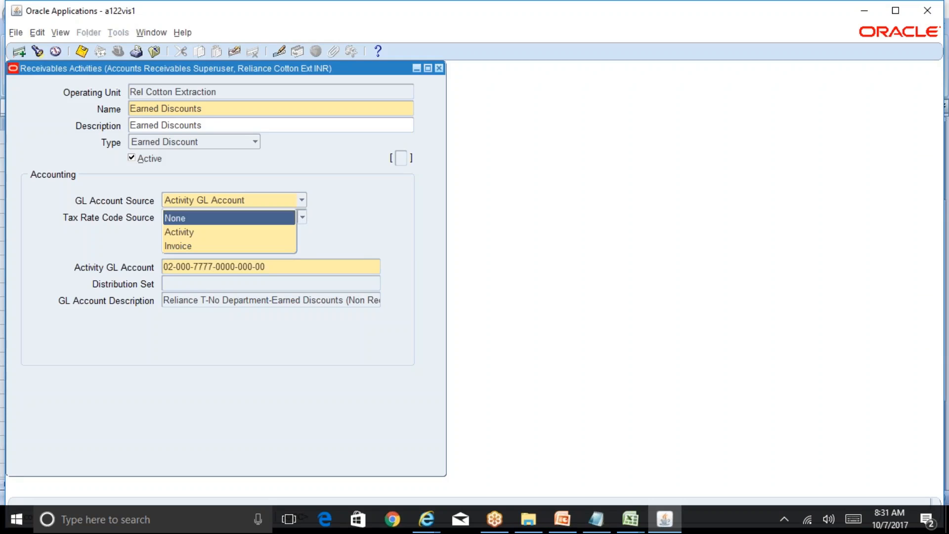
{"action": "left_click", "coordinate": [351, 223]}
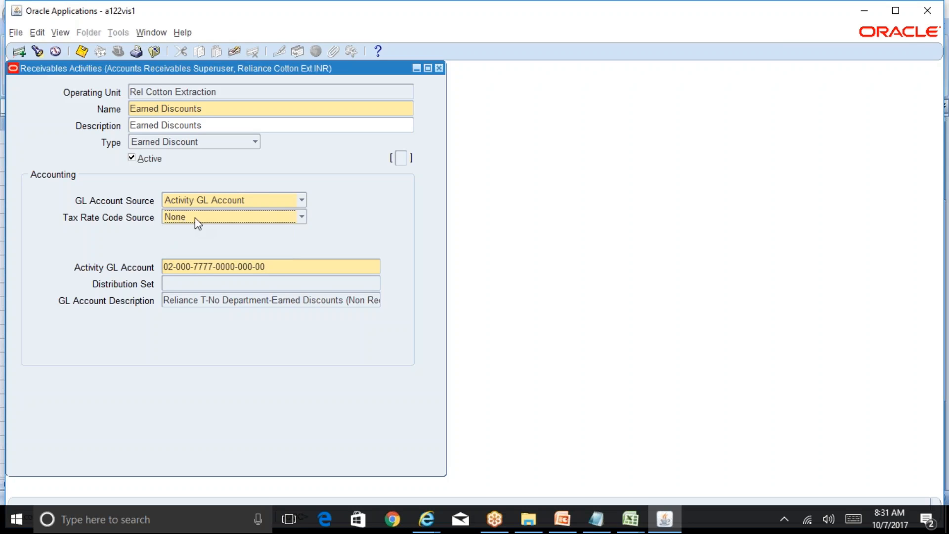
{"action": "left_click", "coordinate": [272, 268]}
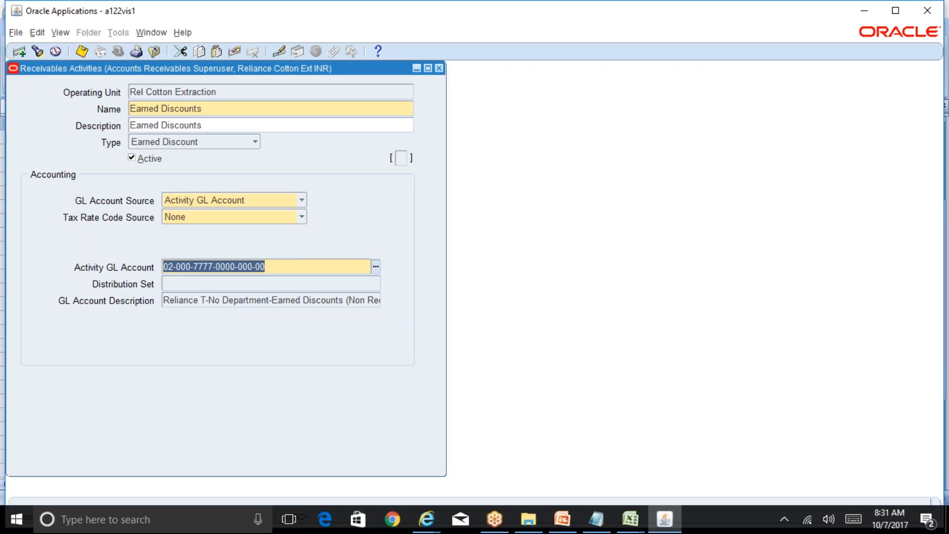
{"action": "left_click", "coordinate": [237, 109]}
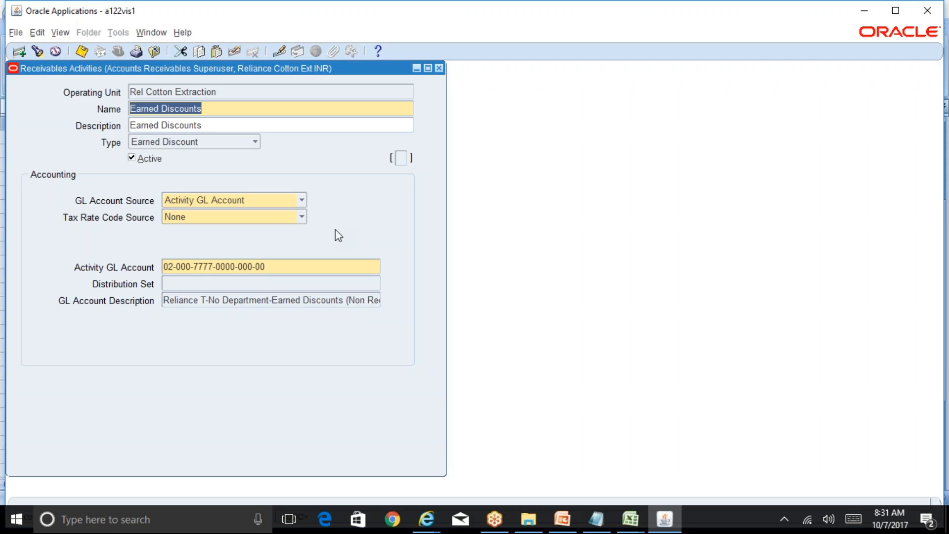
Step: Switch to the BR100_Financials_AR workbook and review the bad debt adjustment, miscellaneous income and receipt write-off rows on sheet AR-7
{"action": "left_click", "coordinate": [630, 519]}
{"action": "left_click", "coordinate": [702, 462]}
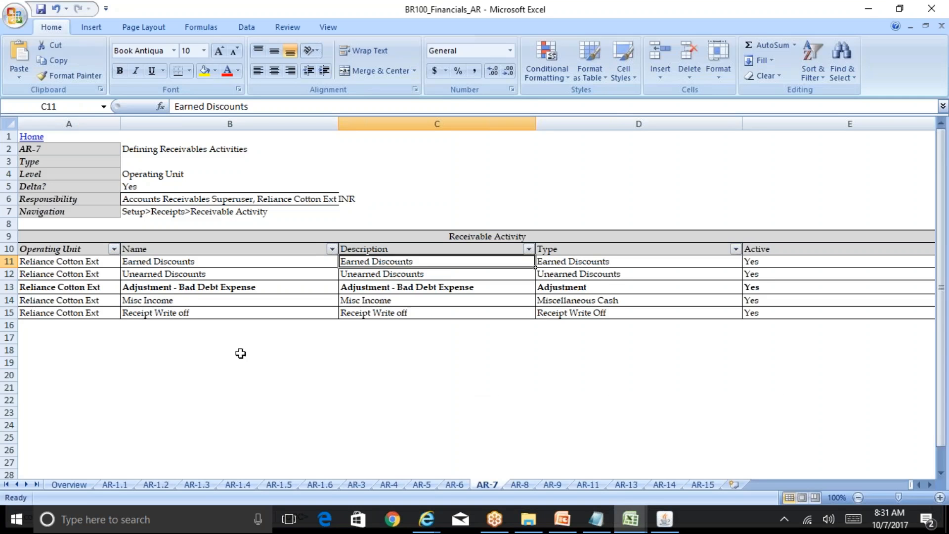
{"action": "left_click", "coordinate": [176, 303]}
{"action": "left_click", "coordinate": [185, 313]}
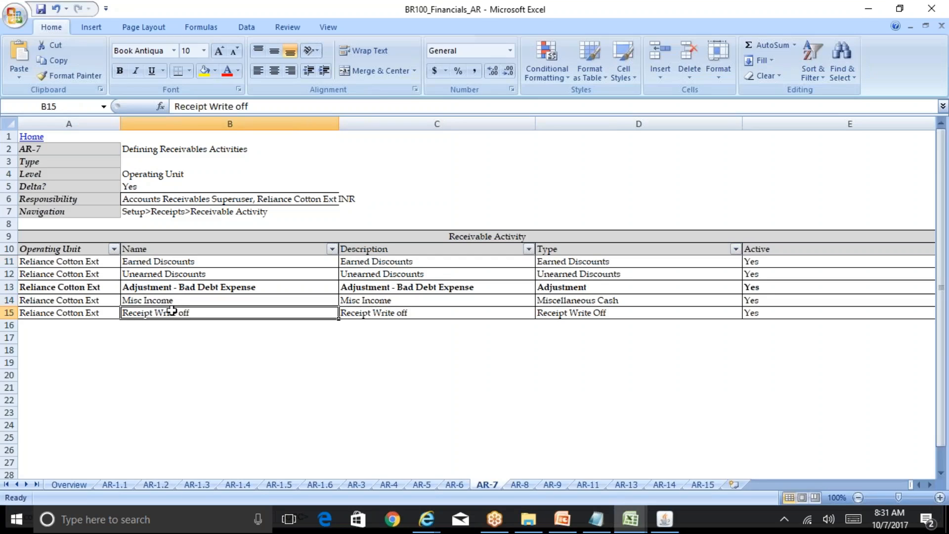
{"action": "left_click", "coordinate": [160, 288]}
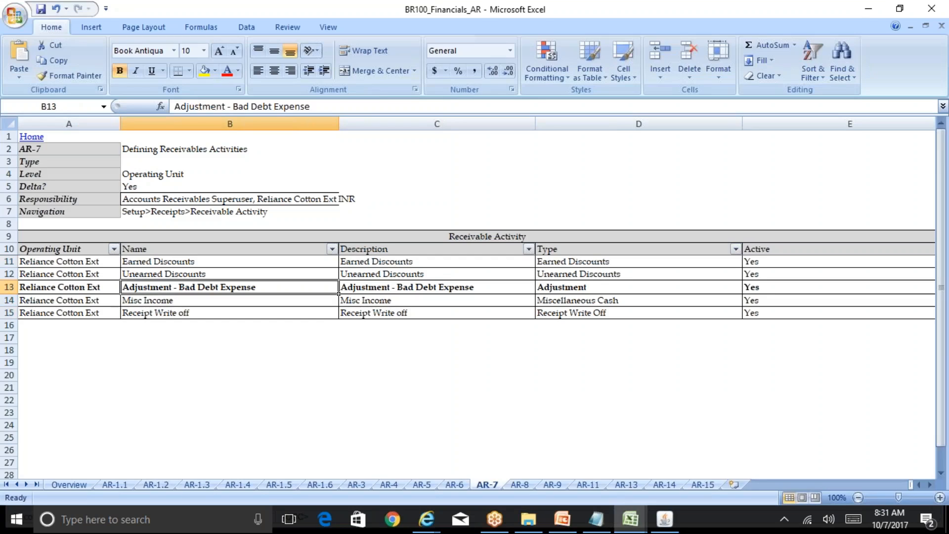
{"action": "left_click_drag", "start_coordinate": [148, 261], "coordinate": [156, 314]}
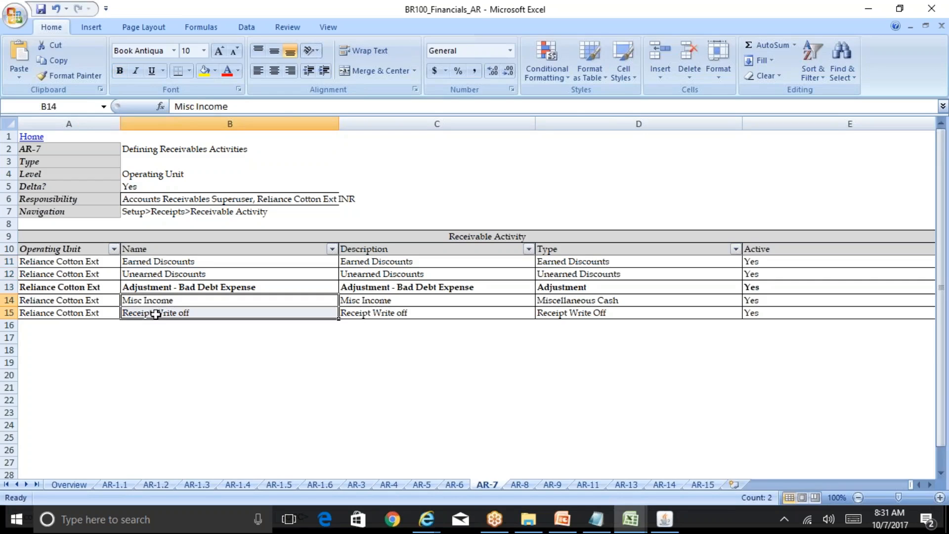
{"action": "key", "text": "Up"}
{"action": "key", "text": "Down"}
{"action": "key", "text": "shift+space"}
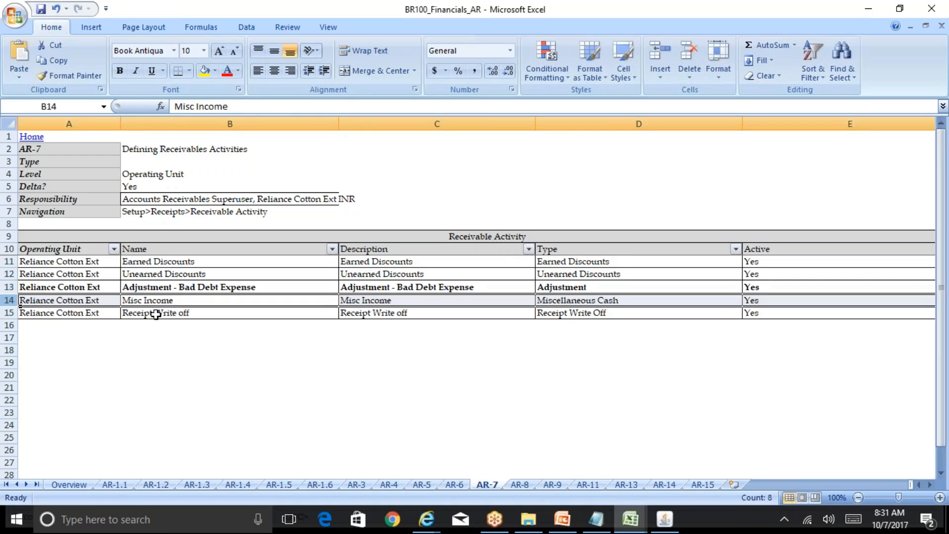
{"action": "key", "text": "Down"}
{"action": "key", "text": "shift+space"}
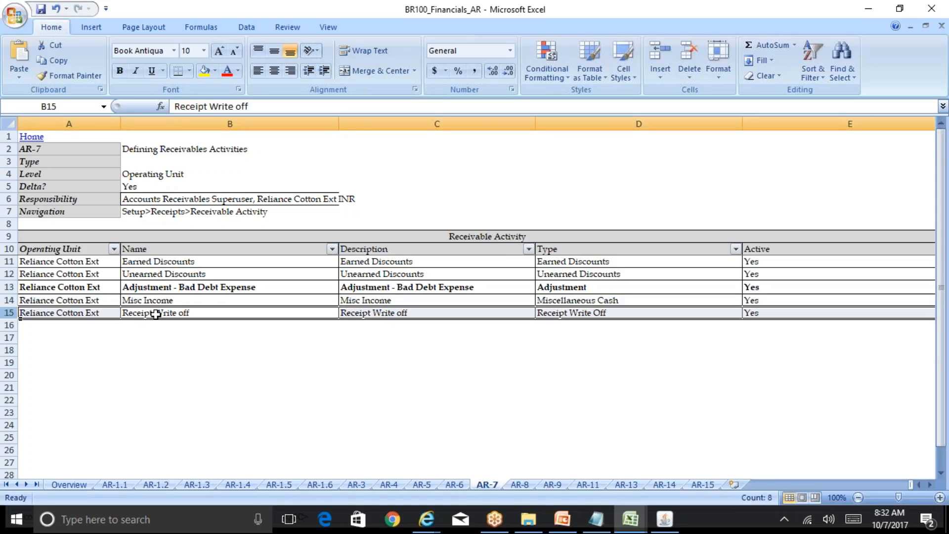
Step: Bring up the R12 Table of Contents workbook and review the discount and receipt class notes in cells Z23 to Z26
{"action": "left_click", "coordinate": [664, 519]}
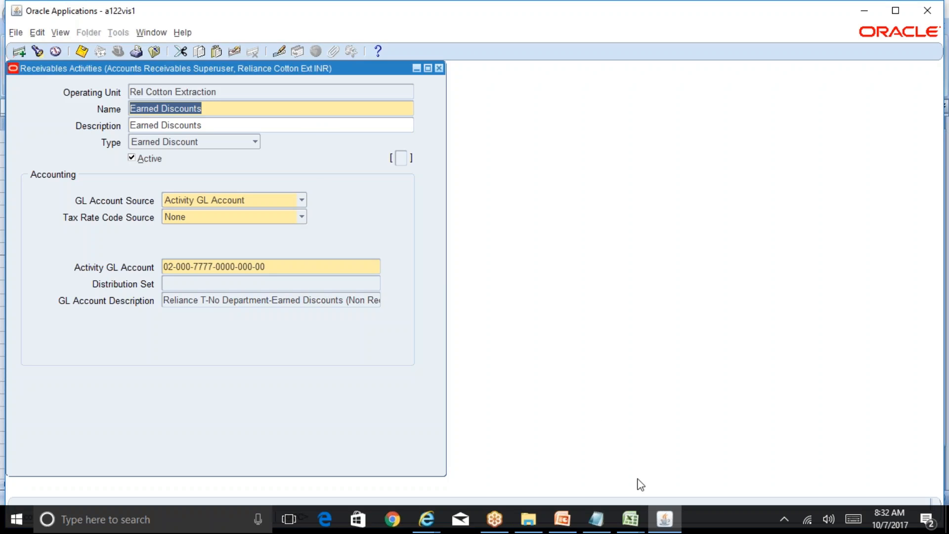
{"action": "left_click", "coordinate": [630, 518]}
{"action": "left_click", "coordinate": [678, 496]}
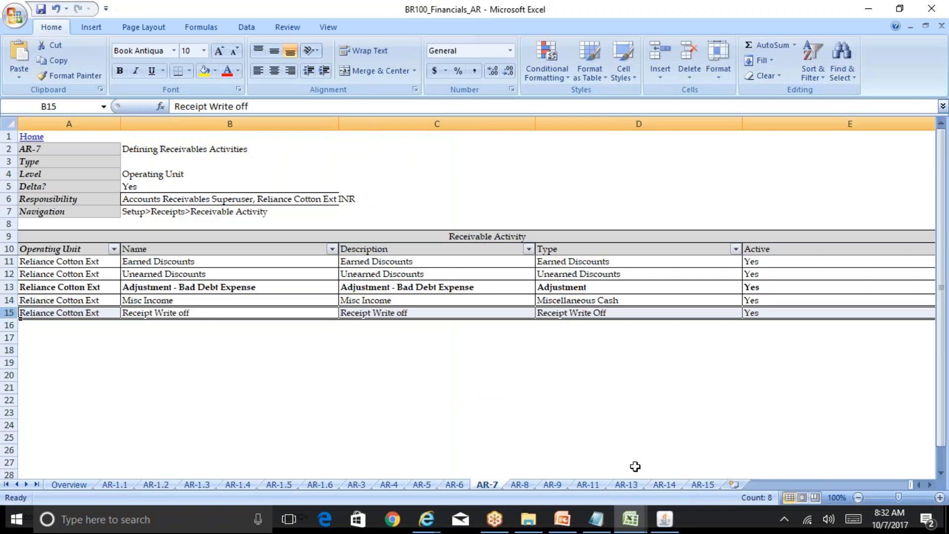
{"action": "left_click", "coordinate": [630, 518]}
{"action": "left_click", "coordinate": [549, 464]}
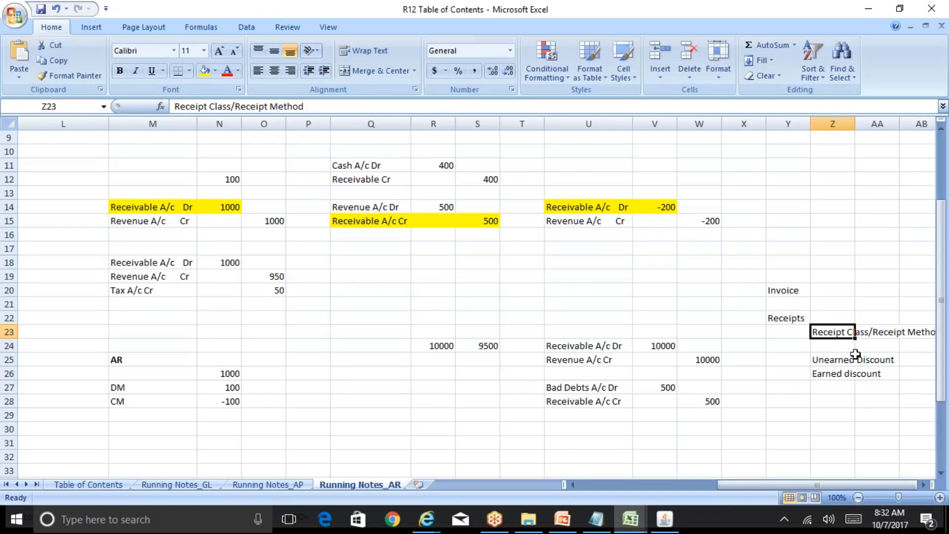
{"action": "left_click_drag", "start_coordinate": [850, 359], "coordinate": [847, 373]}
{"action": "left_click", "coordinate": [829, 334]}
Step: Switch to Oracle Applications and inspect the accounting flexfield segments of the Earned Discounts activity's GL account, leaving them unchanged
{"action": "left_click", "coordinate": [664, 518]}
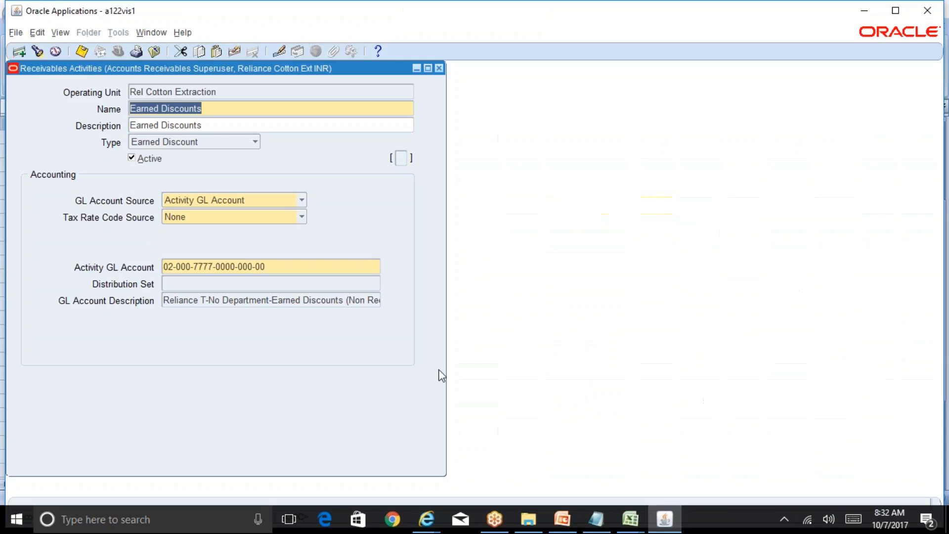
{"action": "left_click", "coordinate": [290, 267]}
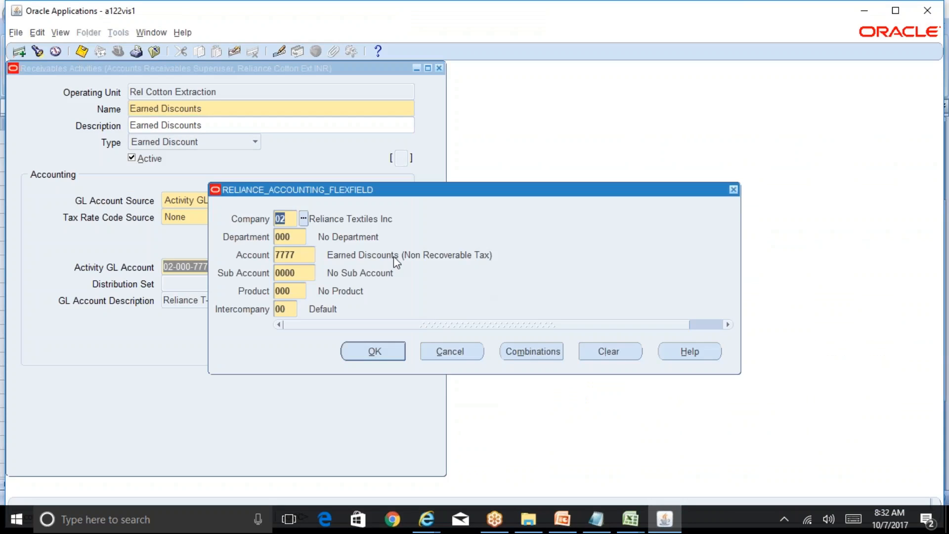
{"action": "left_click", "coordinate": [457, 352]}
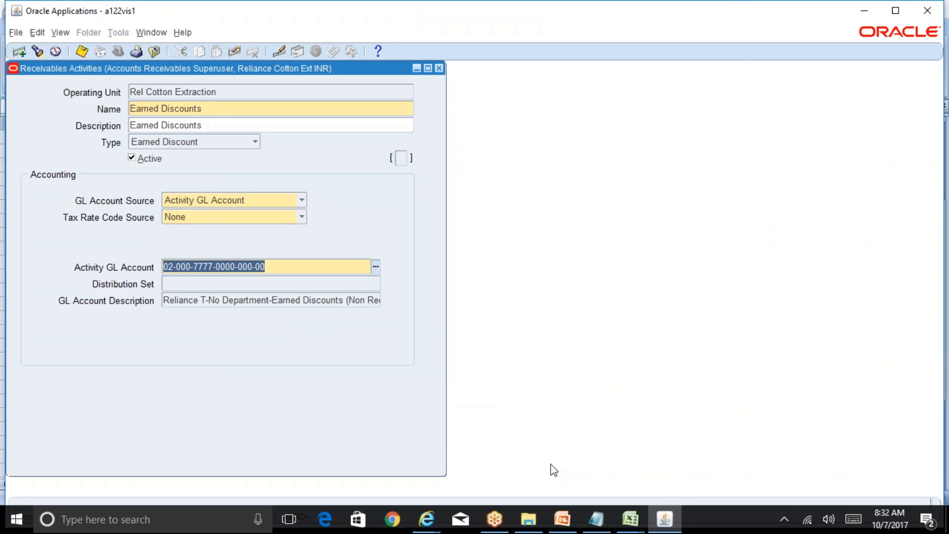
Step: Open the System Options text file from the Oracle Financials Training_Sep-2017 folder and highlight the unearned discounts definition
{"action": "left_click", "coordinate": [528, 521]}
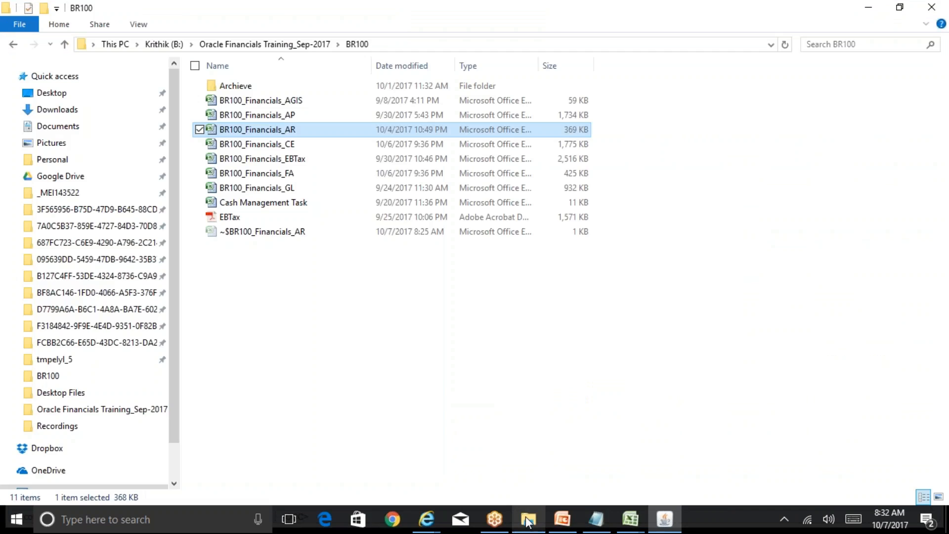
{"action": "key", "text": "BackSpace"}
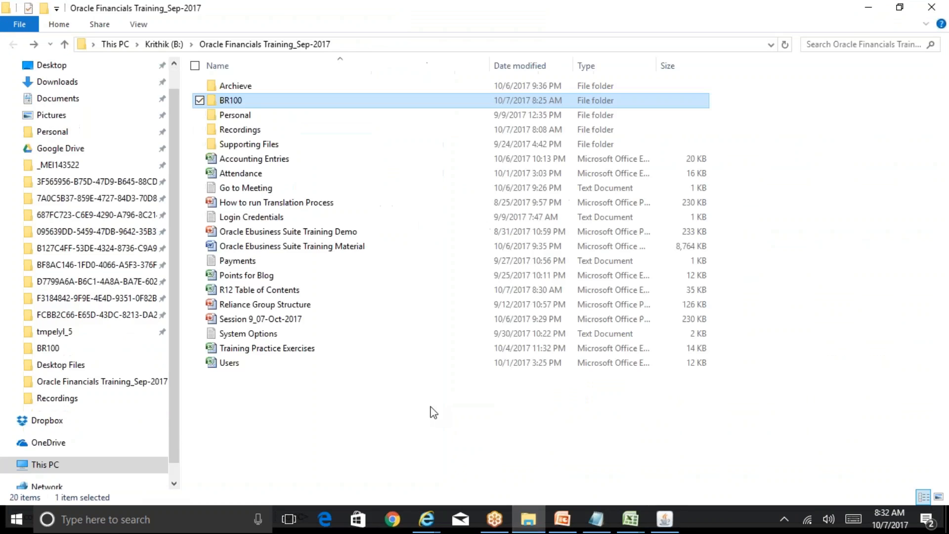
{"action": "double_click", "coordinate": [272, 335]}
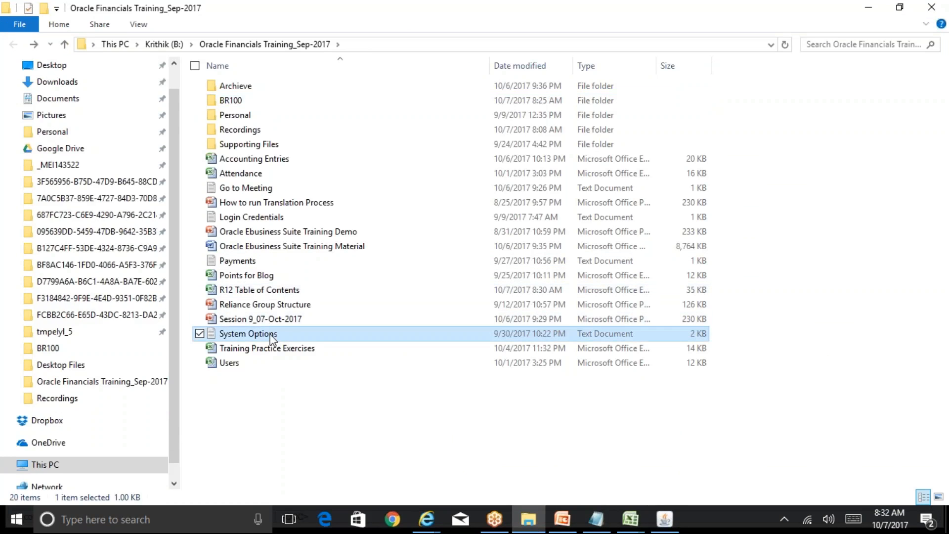
{"action": "left_click_drag", "start_coordinate": [119, 227], "coordinate": [552, 226]}
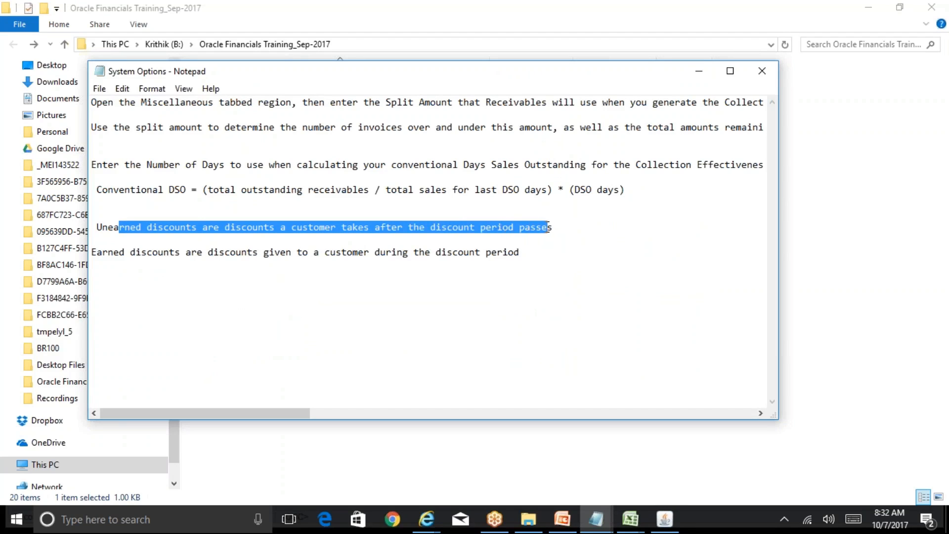
Step: Highlight the earned discounts definition in the text file and append a hyphen to the end of that line
{"action": "left_click_drag", "start_coordinate": [108, 252], "coordinate": [528, 254]}
{"action": "left_click", "coordinate": [529, 253]}
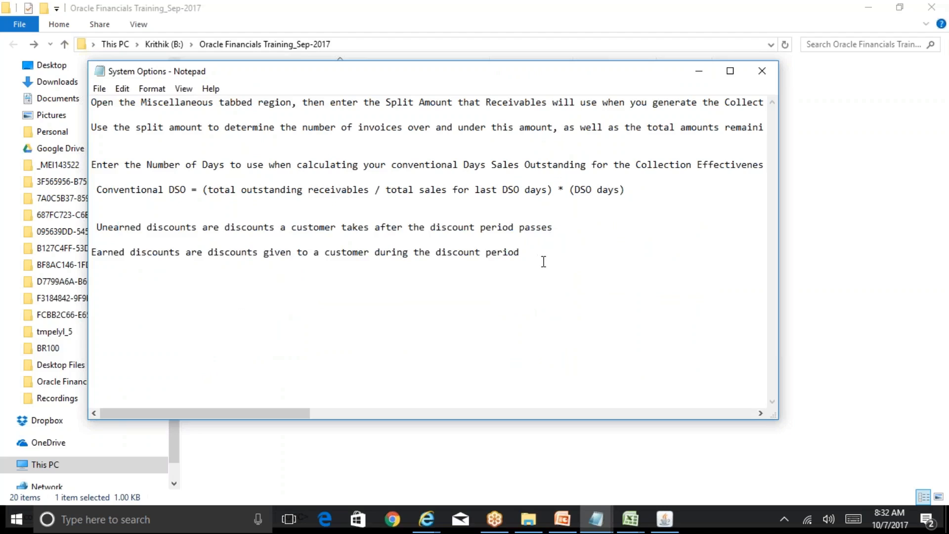
{"action": "type", "text": "-"}
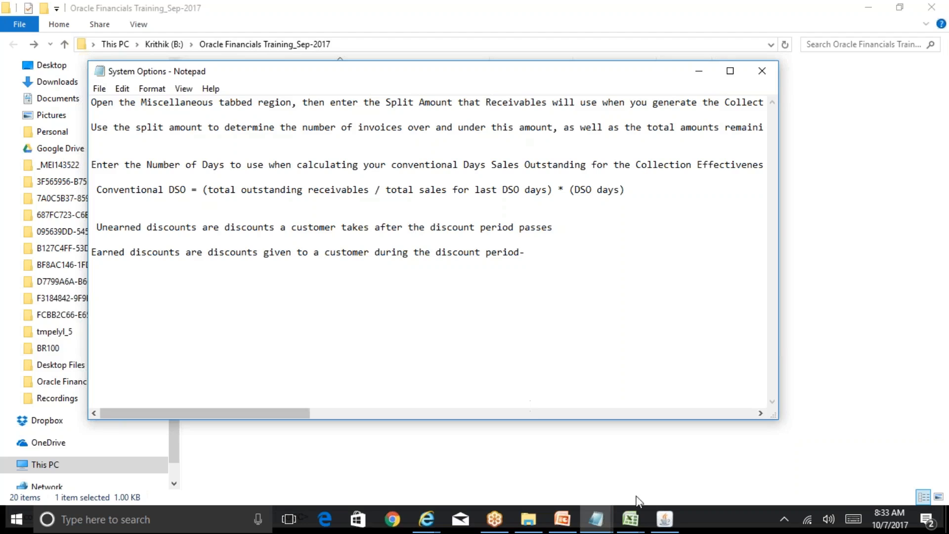
Step: Compare the Earned Discounts activity in Oracle Applications with its row on sheet AR-7 of the BR100_Financials_AR workbook
{"action": "left_click", "coordinate": [665, 519]}
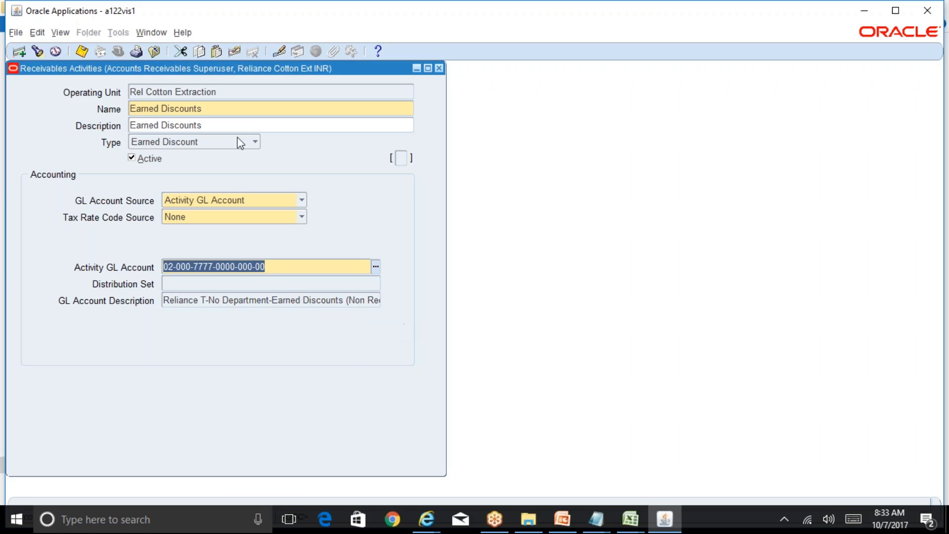
{"action": "left_click", "coordinate": [215, 109]}
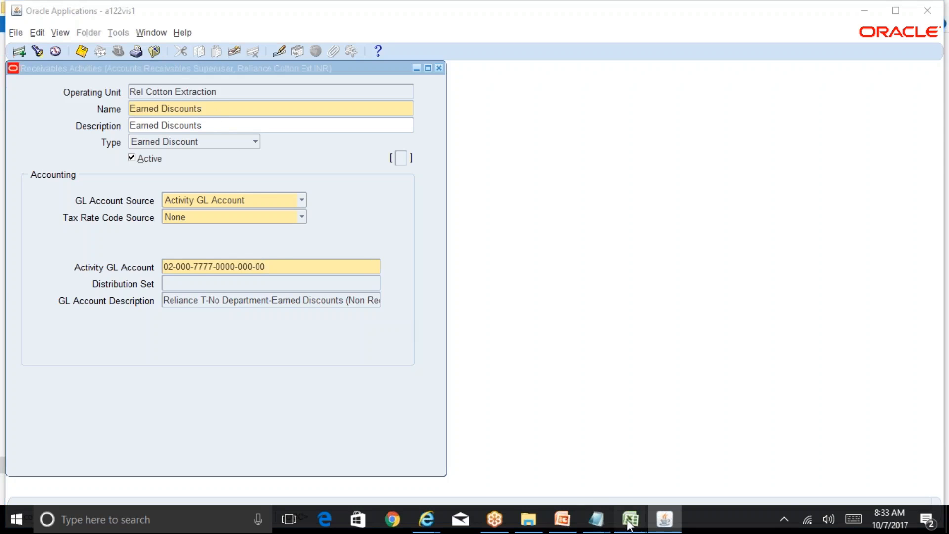
{"action": "mouse_move", "coordinate": [629, 519]}
{"action": "left_click", "coordinate": [592, 491]}
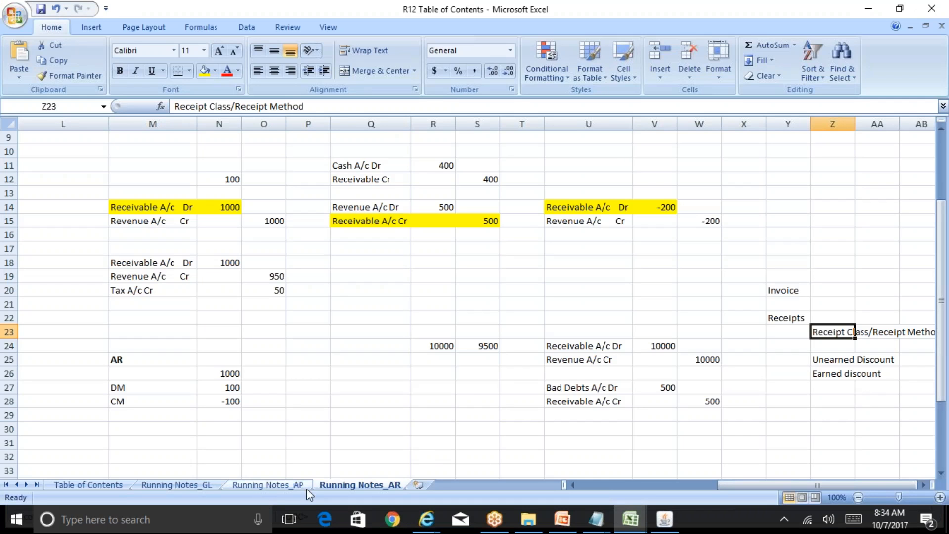
{"action": "left_click", "coordinate": [629, 519]}
{"action": "left_click", "coordinate": [706, 459]}
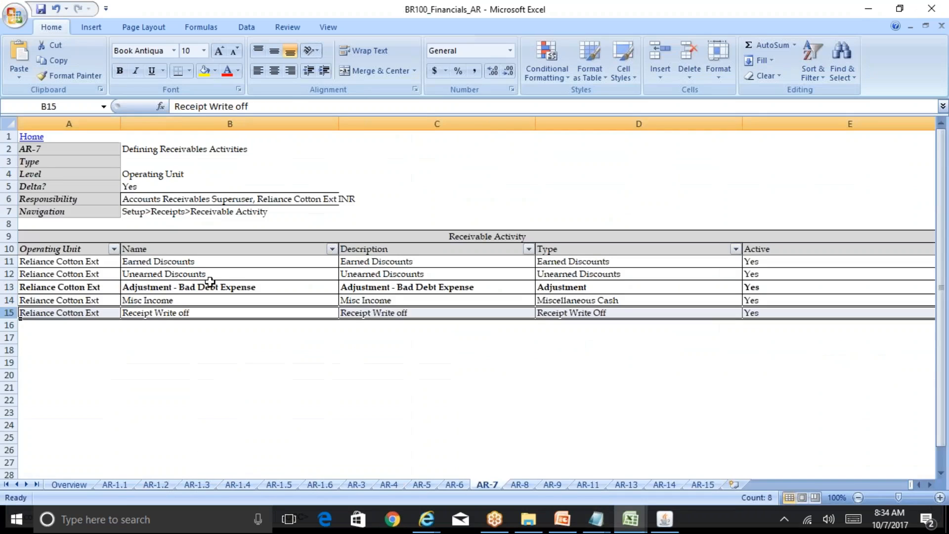
{"action": "left_click", "coordinate": [176, 263]}
Step: Switch to Oracle Applications and query the receivables activities by name with the pattern Un%
{"action": "left_click", "coordinate": [665, 518]}
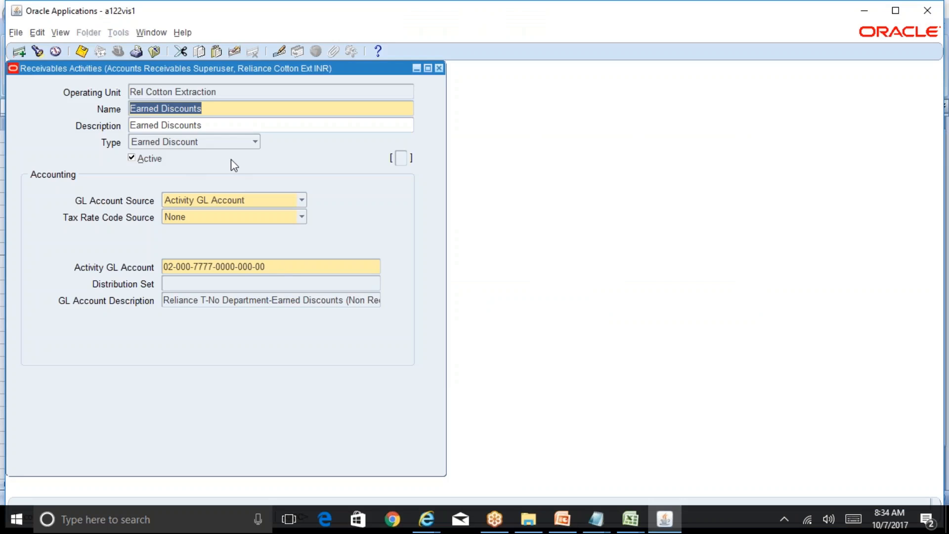
{"action": "key", "text": "F11"}
{"action": "left_click", "coordinate": [197, 109]}
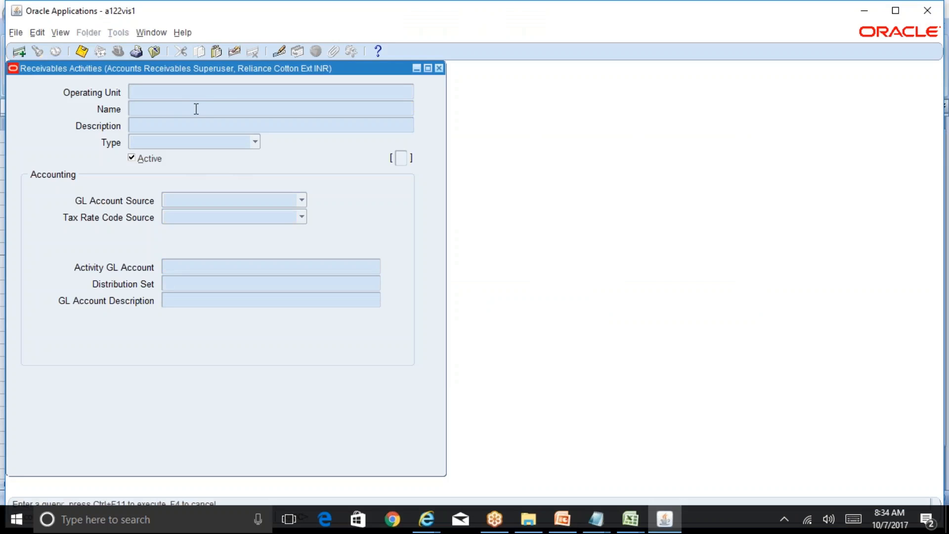
{"action": "type", "text": "Unear%"}
{"action": "key", "text": "BackSpace"}
{"action": "key", "text": "BackSpace"}
{"action": "key", "text": "BackSpace"}
{"action": "key", "text": "BackSpace"}
{"action": "type", "text": "Ear%"}
{"action": "key", "text": "ctrl+F11"}
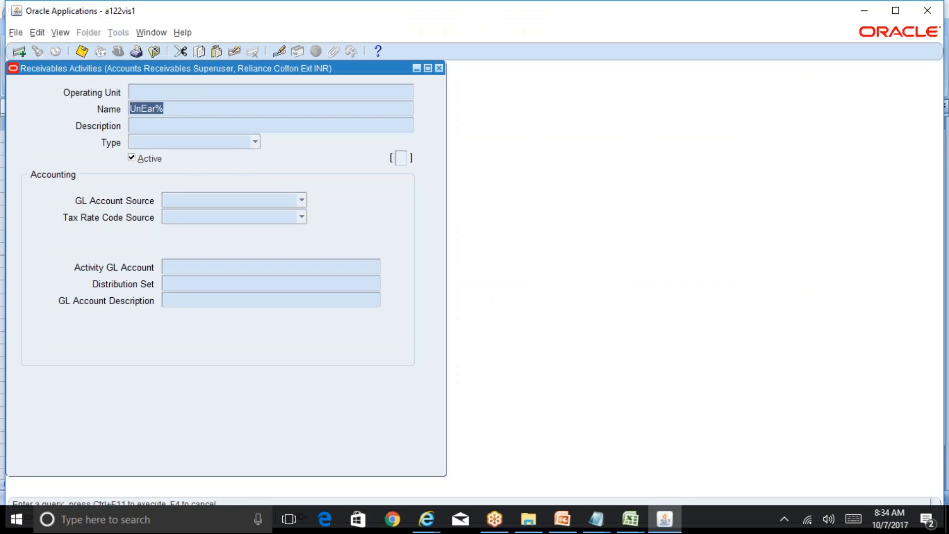
{"action": "type", "text": "Un%"}
{"action": "key", "text": "ctrl+F11"}
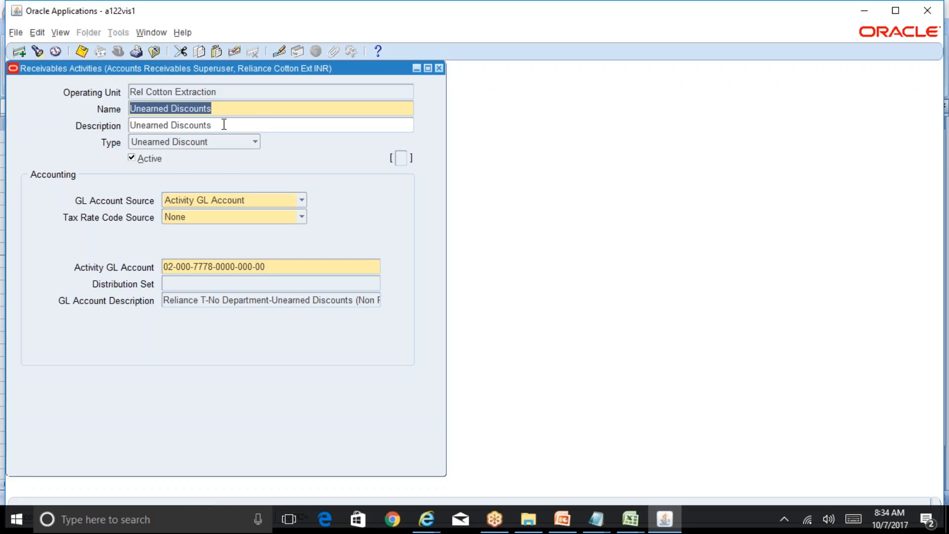
Step: Inspect the Unearned Discounts activity's description and the accounting flexfield segments of its GL account, cancelling without changes
{"action": "key", "text": "Tab"}
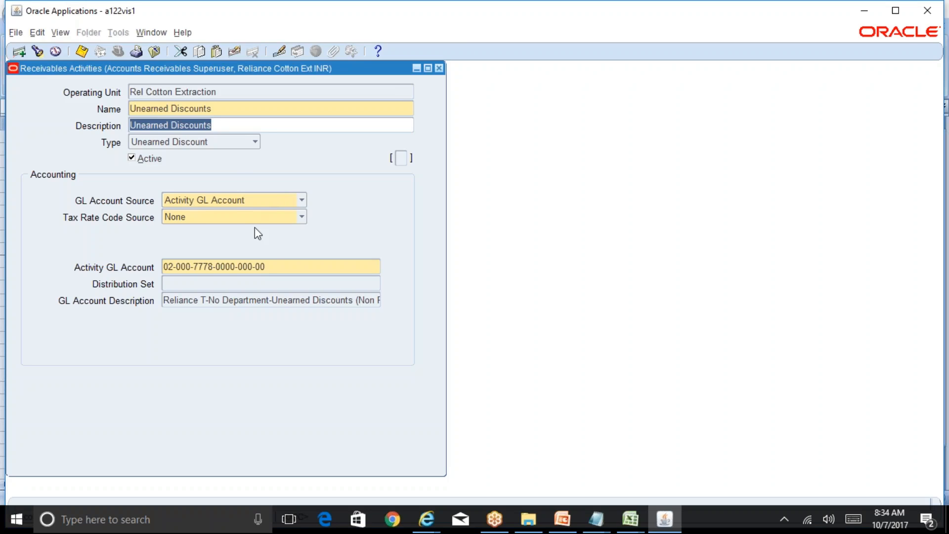
{"action": "left_click", "coordinate": [281, 264]}
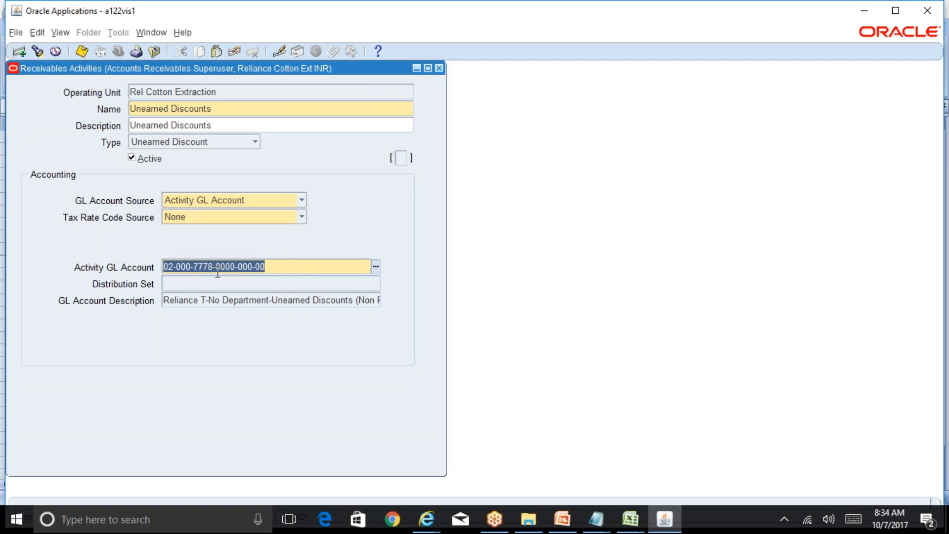
{"action": "left_click", "coordinate": [374, 266]}
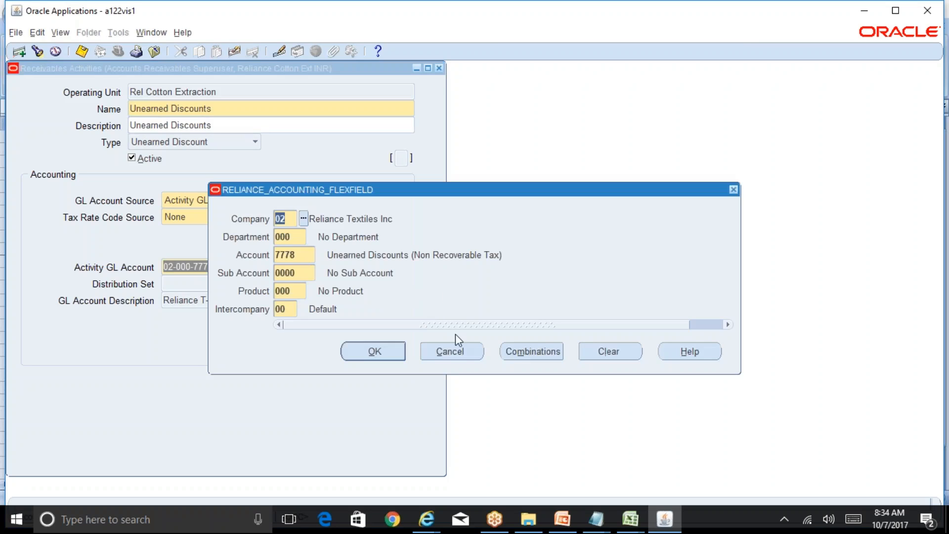
{"action": "left_click", "coordinate": [457, 352]}
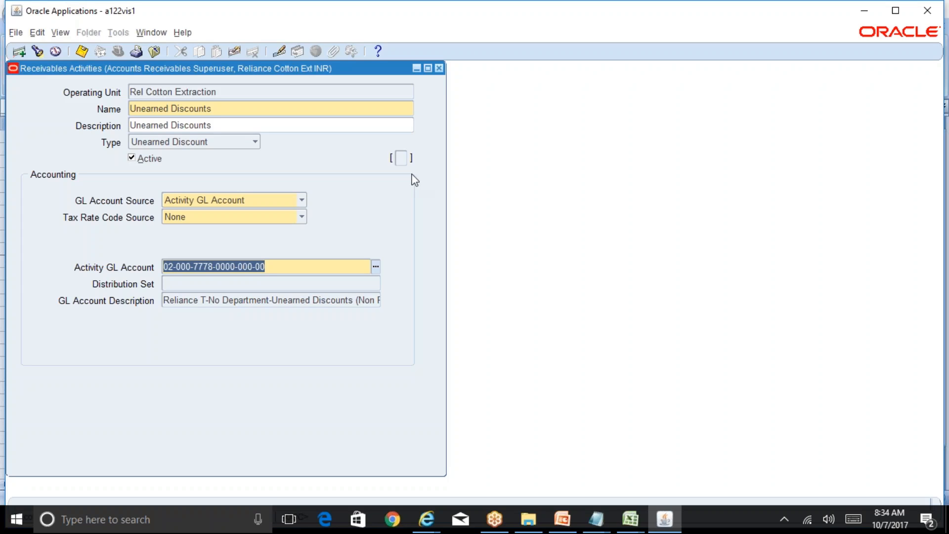
Step: Close the Receivables Activities form and review the Table of Contents sheet in the R12 Table of Contents workbook
{"action": "left_click", "coordinate": [439, 68]}
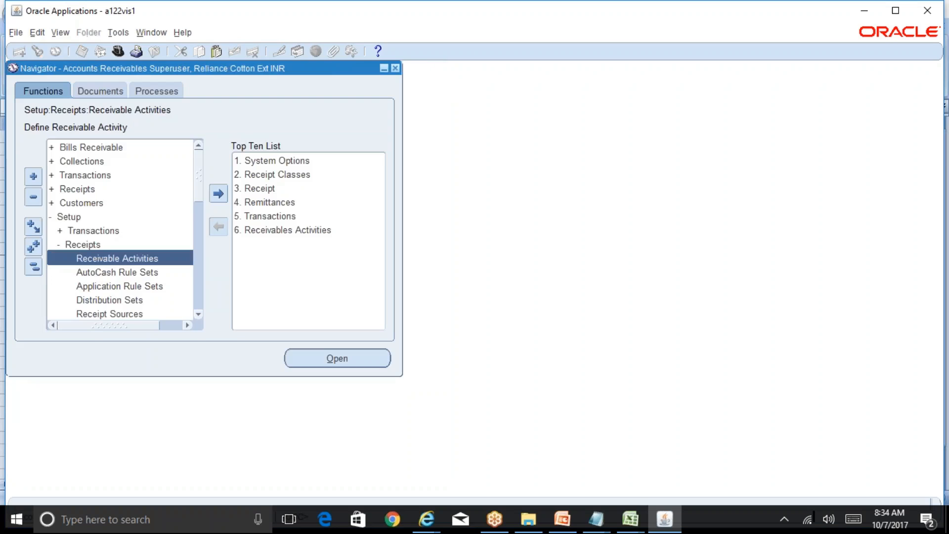
{"action": "left_click", "coordinate": [629, 519]}
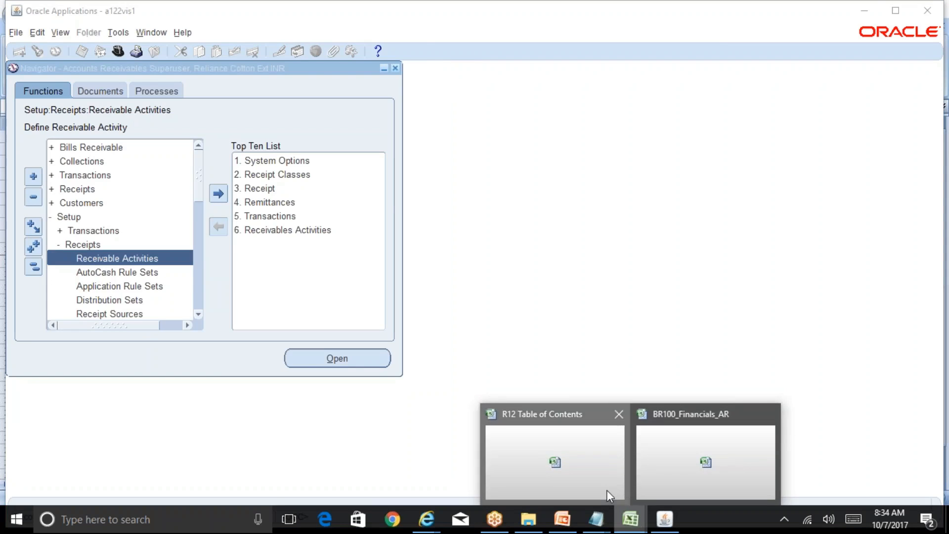
{"action": "left_click", "coordinate": [608, 492]}
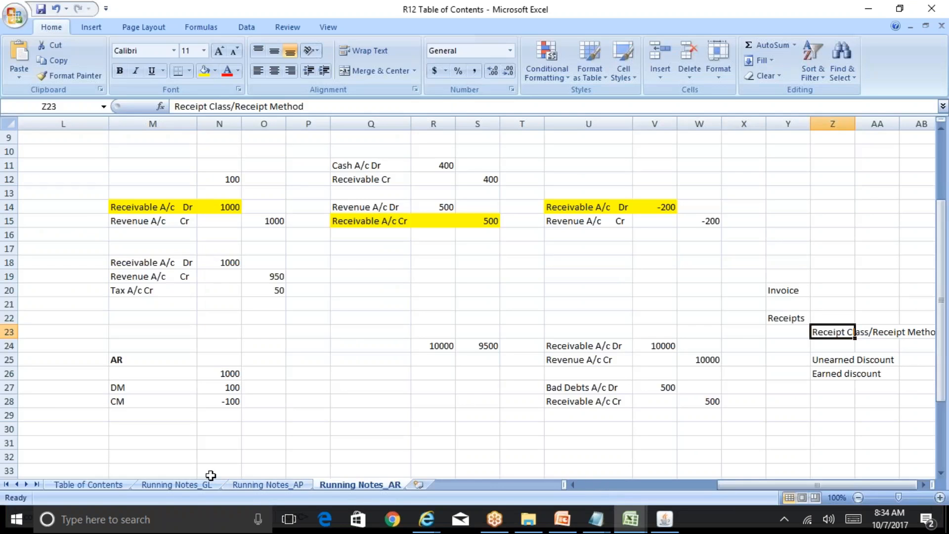
{"action": "left_click", "coordinate": [132, 485]}
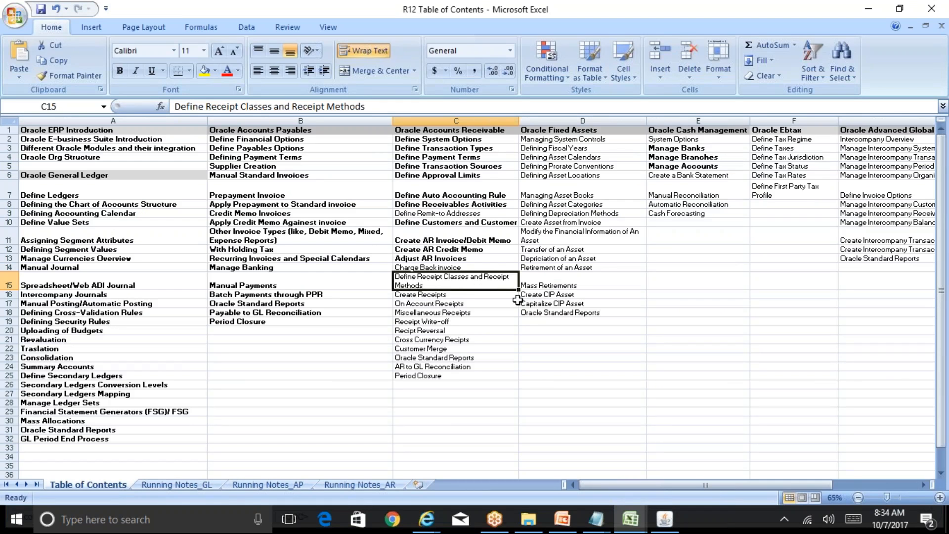
Step: Switch to the BR100_Financials_AR workbook and go through its Home page to sheet AR-11, Defining Receipt Classes and Receipt Methods
{"action": "left_click", "coordinate": [664, 520]}
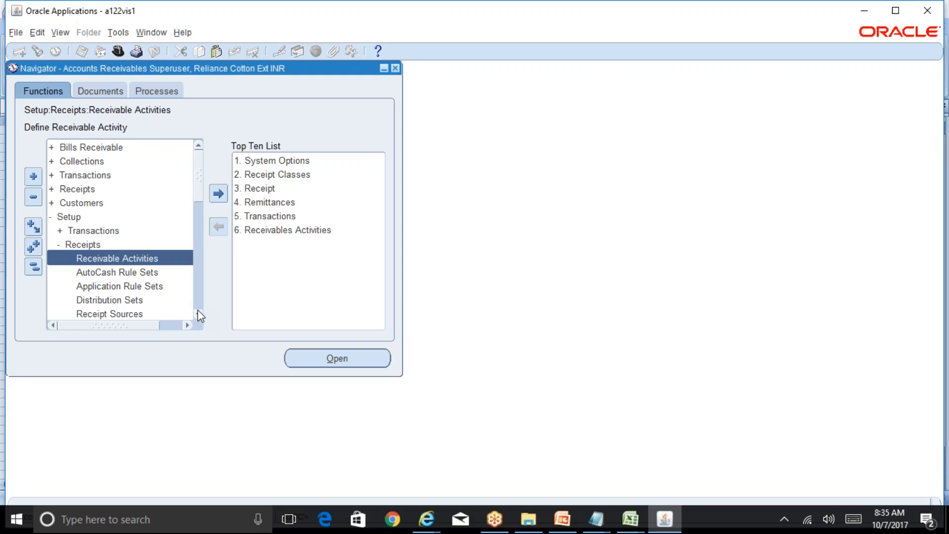
{"action": "mouse_move", "coordinate": [630, 519]}
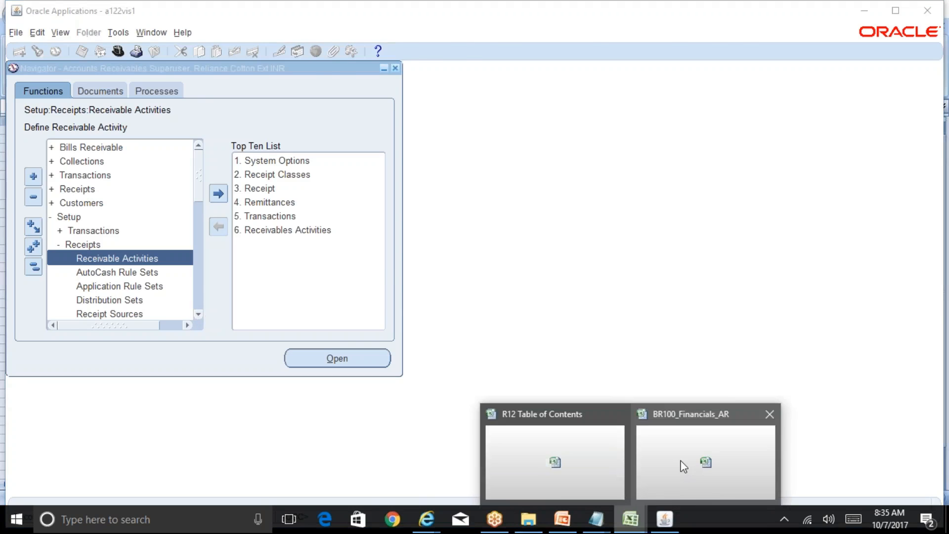
{"action": "left_click", "coordinate": [682, 462]}
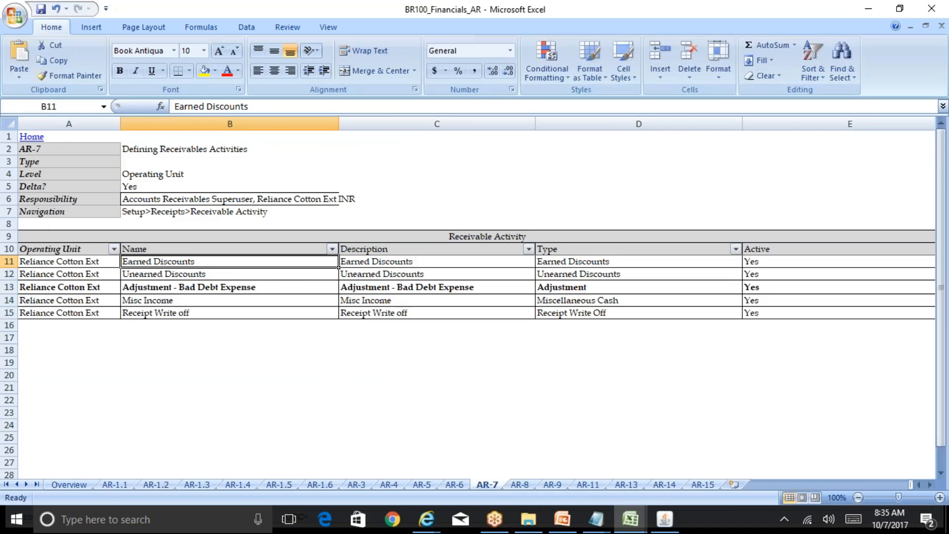
{"action": "left_click", "coordinate": [35, 138]}
{"action": "left_click", "coordinate": [226, 348]}
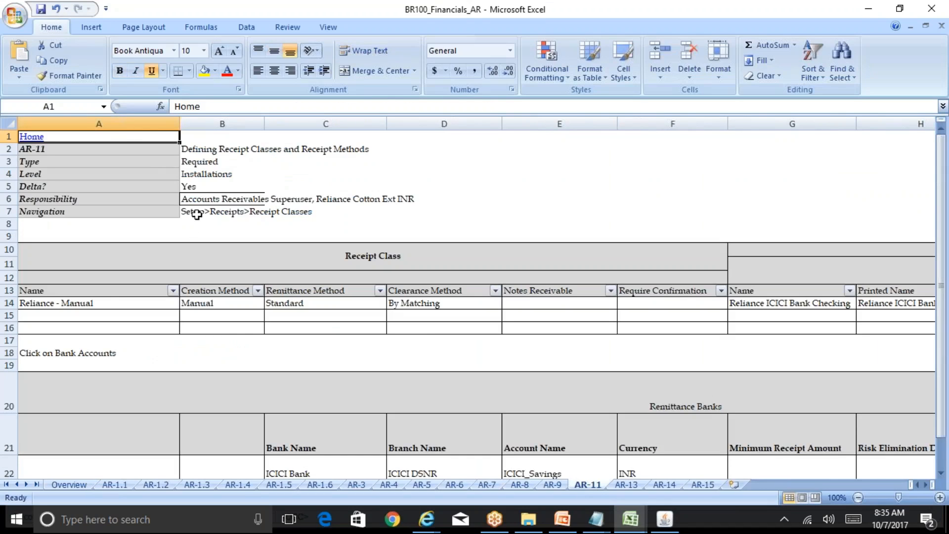
Step: Switch to Oracle Applications, collapse the whole function tree, and expand the Receipts branch under Setup
{"action": "left_click", "coordinate": [670, 525]}
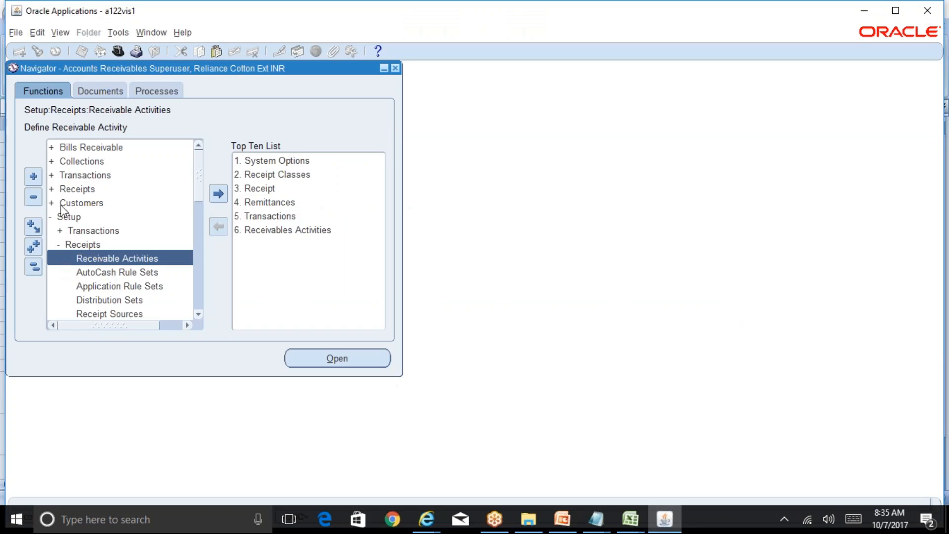
{"action": "left_click", "coordinate": [34, 266]}
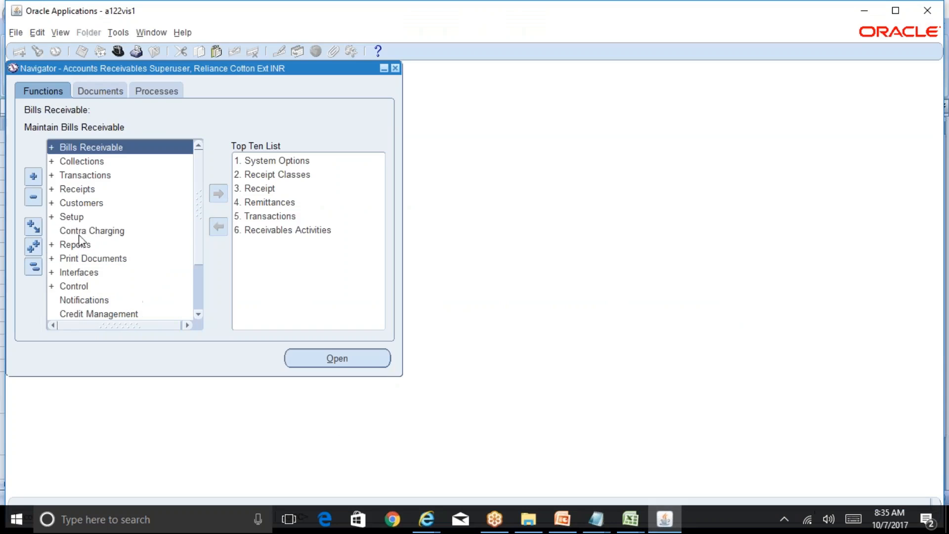
{"action": "left_click", "coordinate": [71, 217]}
{"action": "double_click", "coordinate": [72, 216]}
{"action": "key", "text": "Down"}
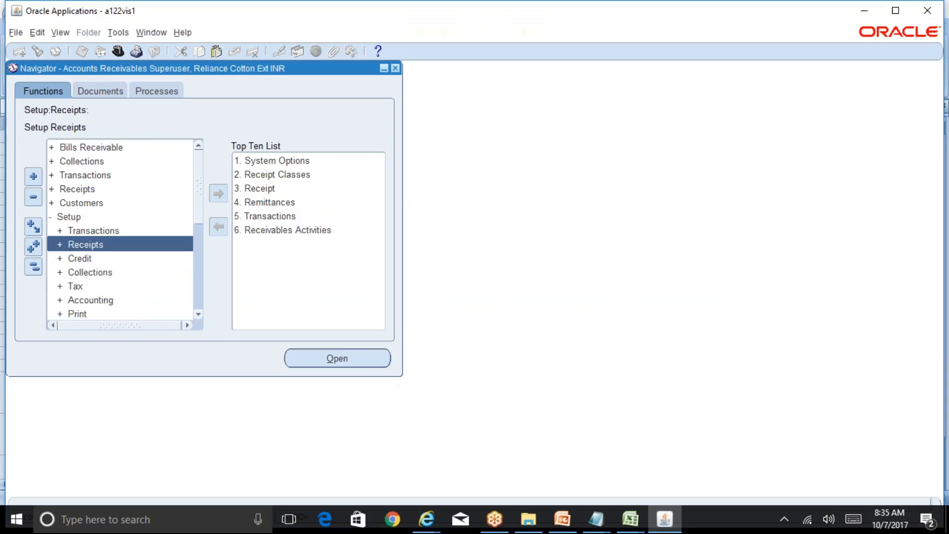
{"action": "key", "text": "Return"}
Step: Open the Receipt Classes form from the Setup Receipts functions
{"action": "key", "text": "Down"}
{"action": "key", "text": "Down"}
{"action": "key", "text": "Down"}
{"action": "key", "text": "Down"}
{"action": "key", "text": "Down"}
{"action": "key", "text": "Down"}
{"action": "key", "text": "Down"}
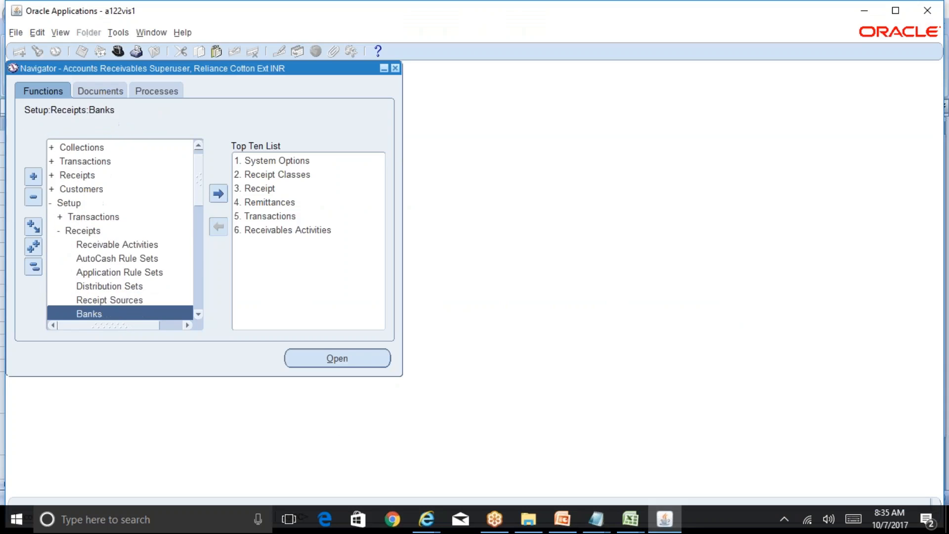
{"action": "key", "text": "Up"}
{"action": "key", "text": "Tab"}
{"action": "key", "text": "Return"}
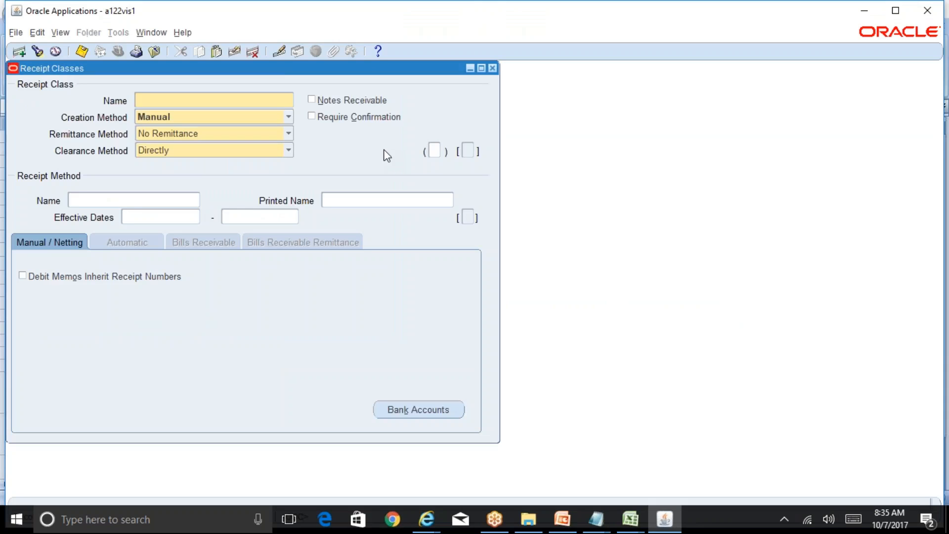
Step: Switch to the BR100_Financials_AR workbook and copy the receipt class name Reliance - Manual from cell A14 on sheet AR-11
{"action": "mouse_move", "coordinate": [639, 528]}
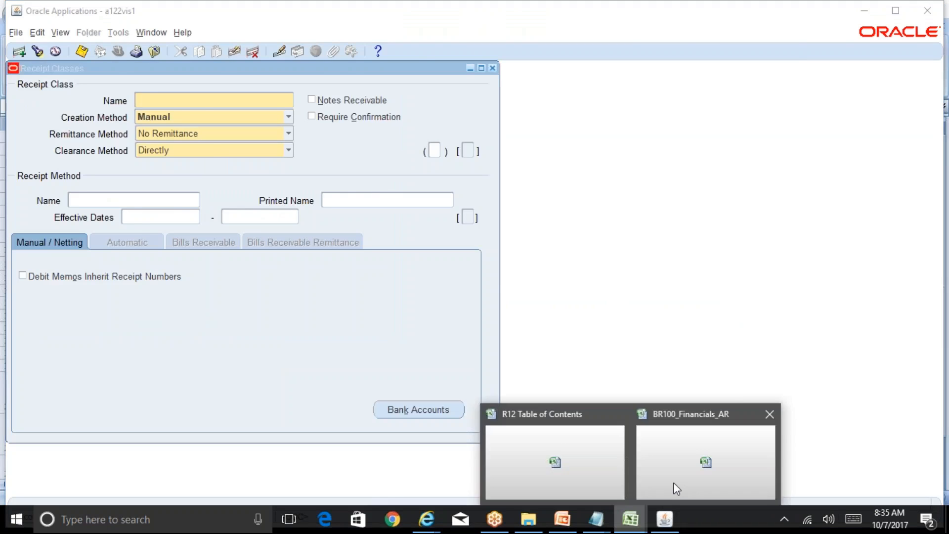
{"action": "left_click", "coordinate": [673, 488]}
{"action": "left_click", "coordinate": [106, 307]}
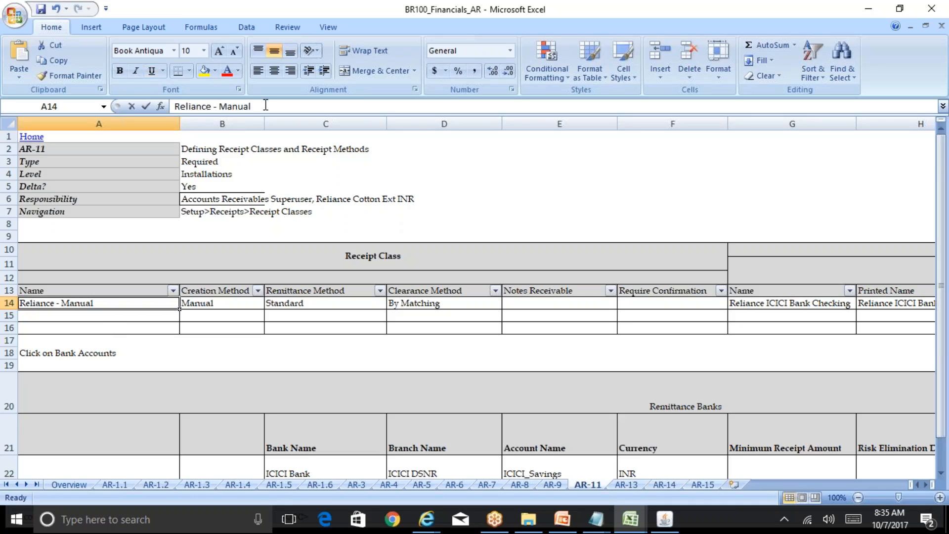
{"action": "left_click_drag", "start_coordinate": [265, 105], "coordinate": [174, 106]}
{"action": "key", "text": "ctrl+c"}
{"action": "left_click", "coordinate": [468, 330]}
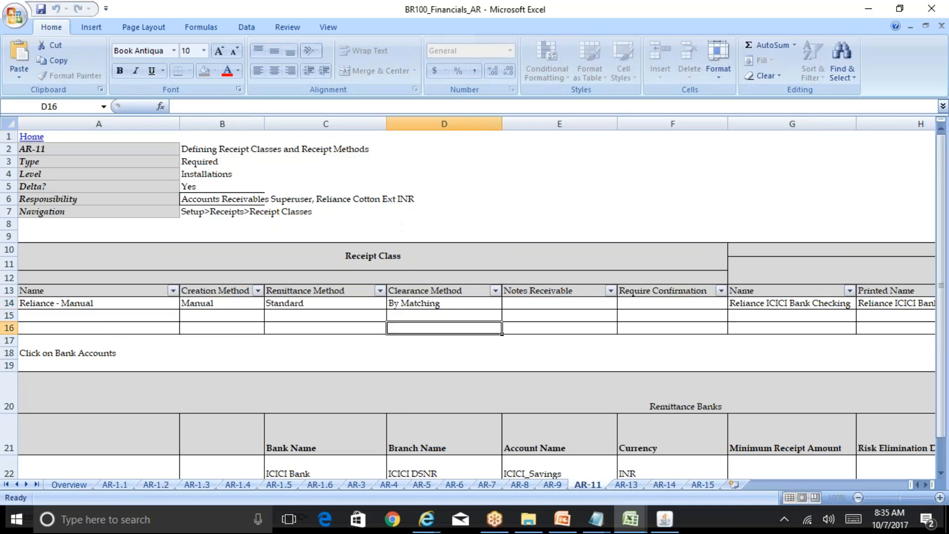
Step: Switch to Oracle Applications and query the receipt classes by the copied name Reliance - Manual
{"action": "left_click", "coordinate": [667, 522]}
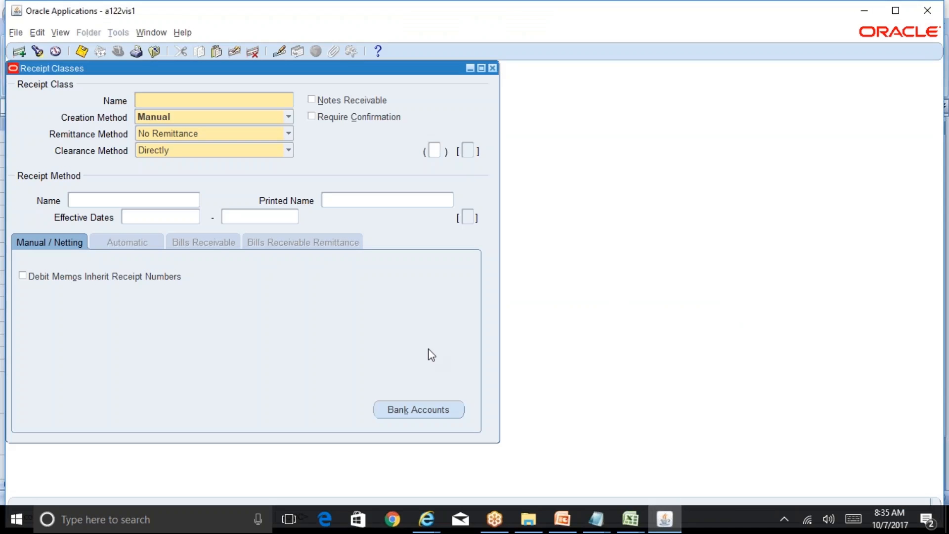
{"action": "key", "text": "F11"}
{"action": "key", "text": "ctrl+v"}
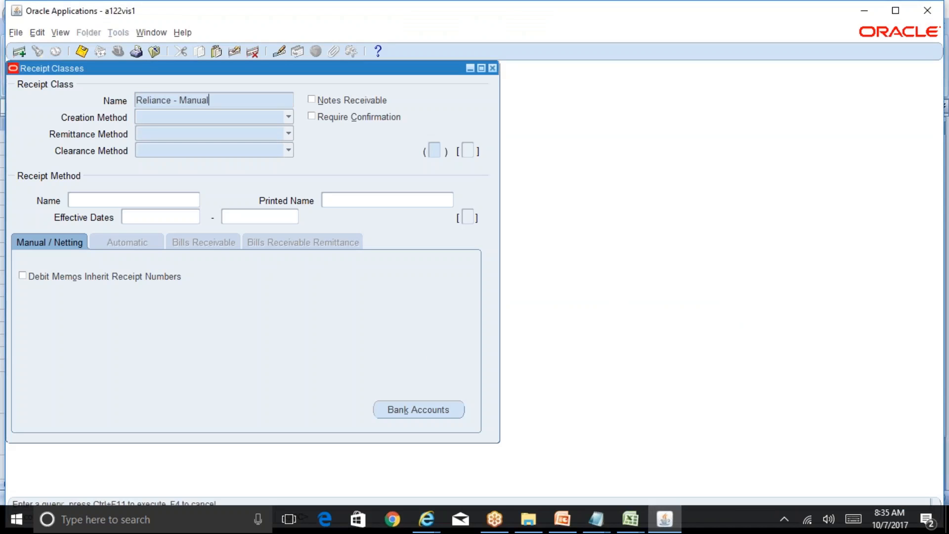
{"action": "key", "text": "ctrl+F11"}
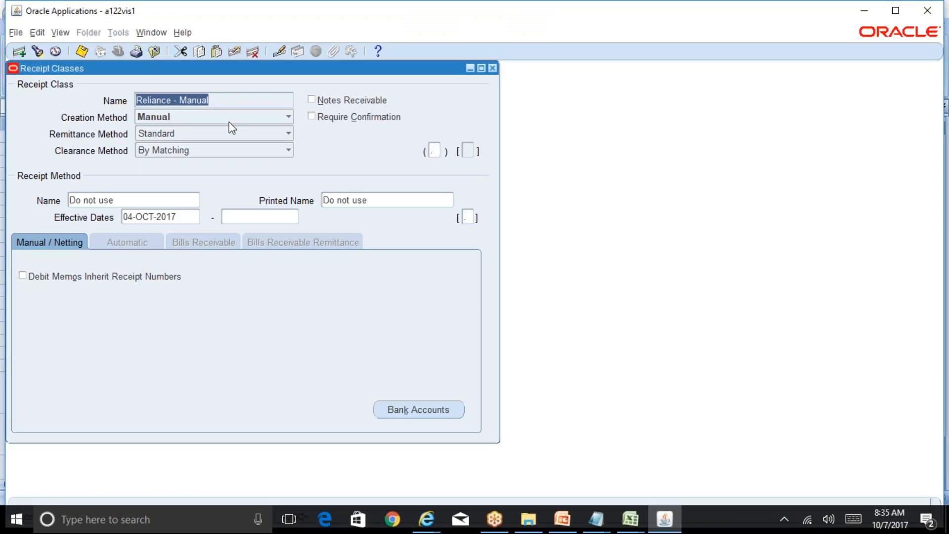
Step: Examine the available creation methods for the Reliance - Manual receipt class without changing the selection
{"action": "left_click", "coordinate": [212, 100]}
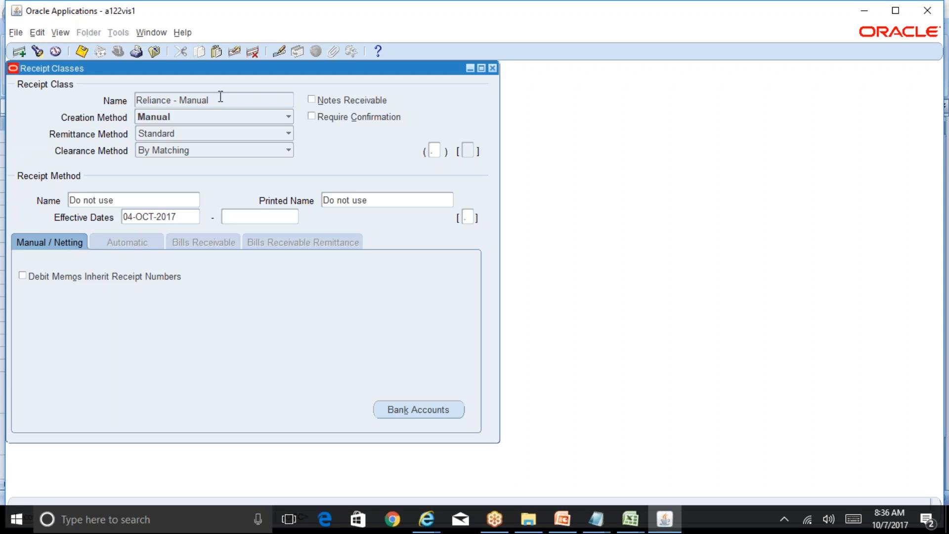
{"action": "left_click", "coordinate": [149, 116]}
{"action": "left_click", "coordinate": [149, 115]}
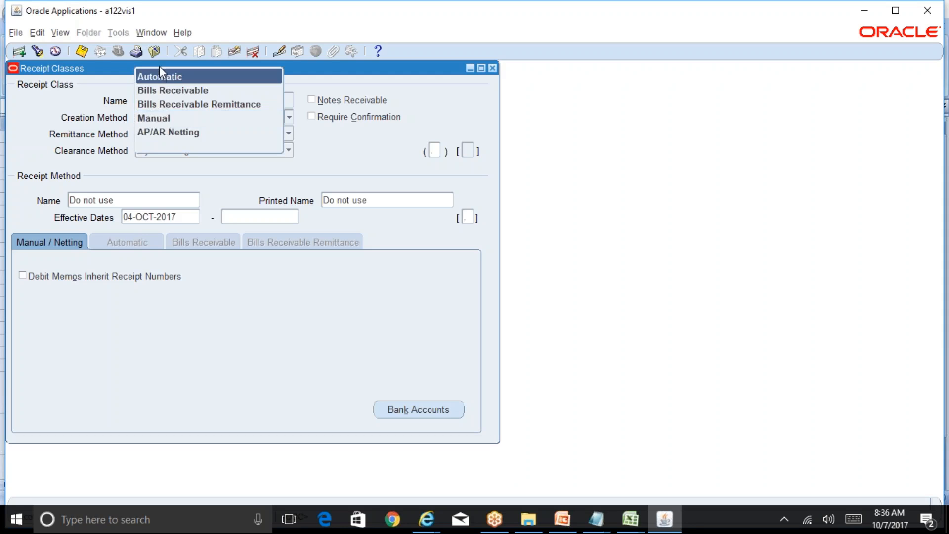
{"action": "left_click", "coordinate": [338, 147]}
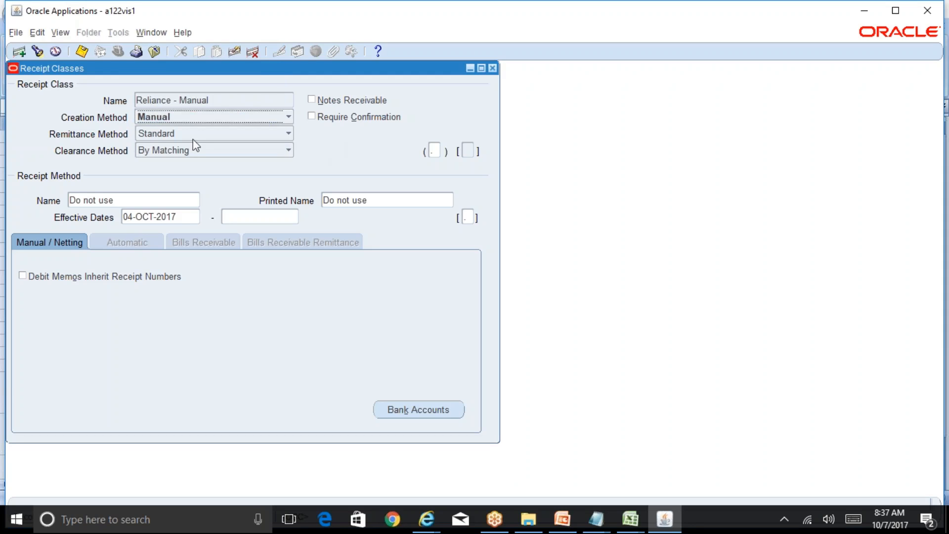
Step: Examine the available remittance methods for the receipt class, keeping Standard selected
{"action": "left_click", "coordinate": [157, 136]}
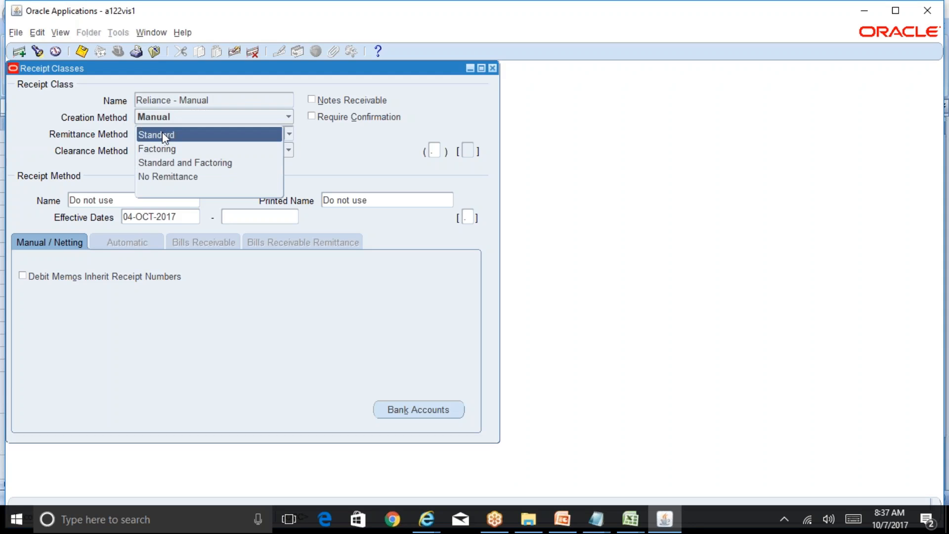
{"action": "left_click", "coordinate": [162, 133]}
{"action": "left_click", "coordinate": [157, 135]}
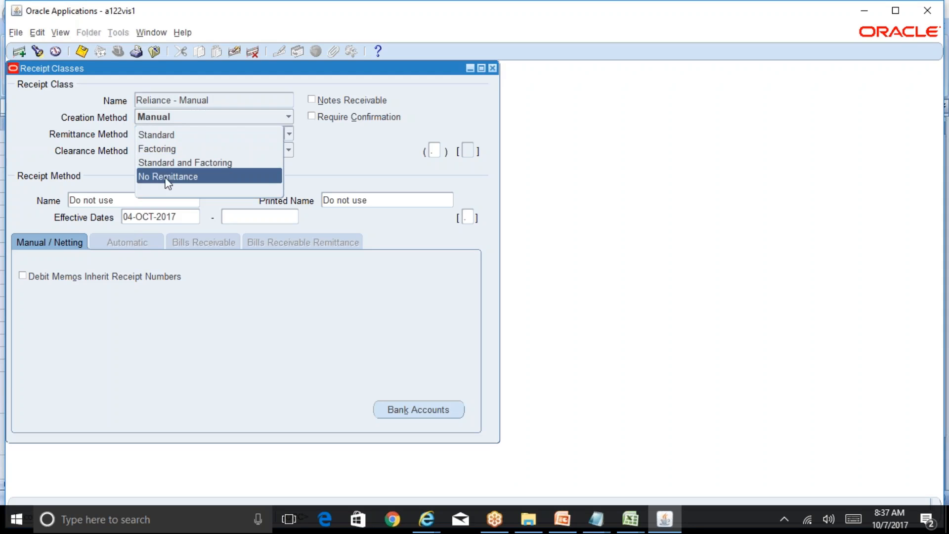
{"action": "left_click", "coordinate": [171, 138]}
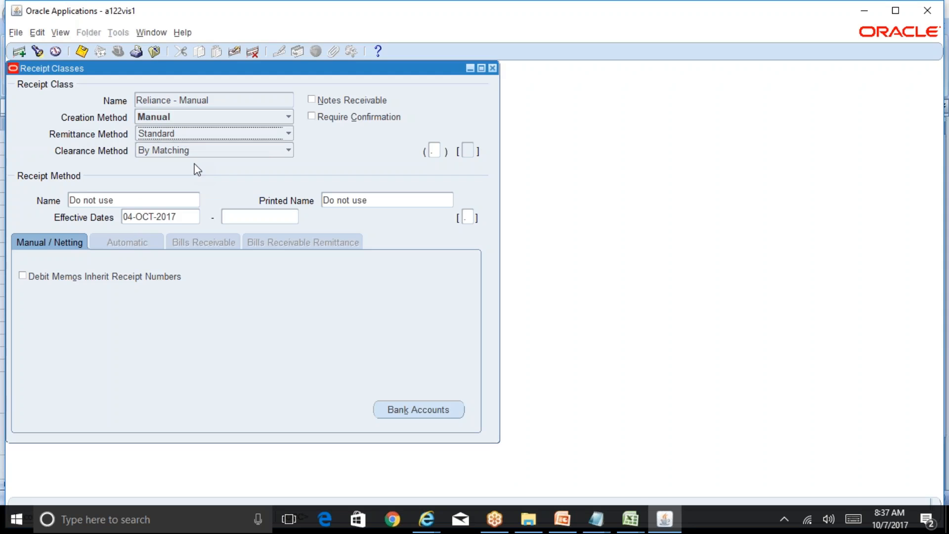
Step: Switch to the Running Notes_AR sheet of the R12 Table of Contents workbook and replace the Bad Debts entry in U27 with Bank A/c
{"action": "mouse_move", "coordinate": [632, 522]}
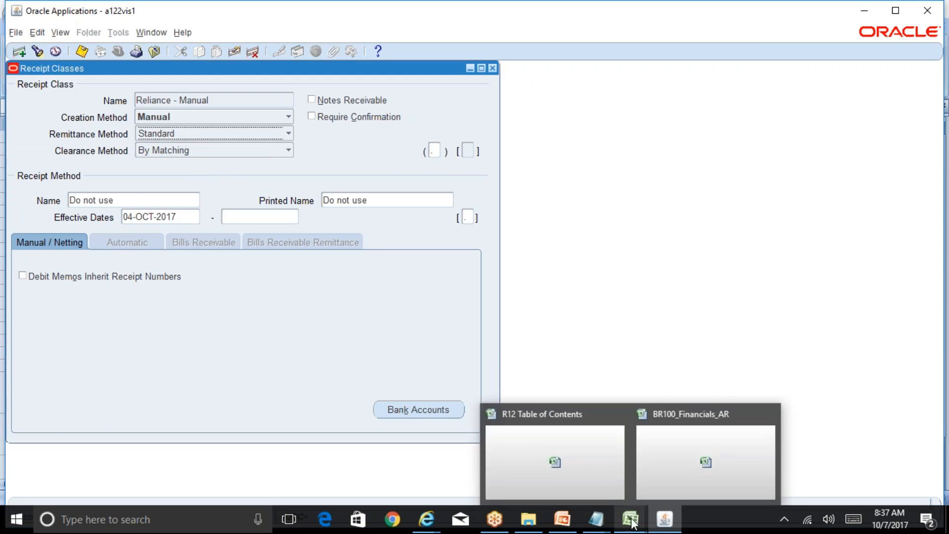
{"action": "left_click", "coordinate": [596, 486]}
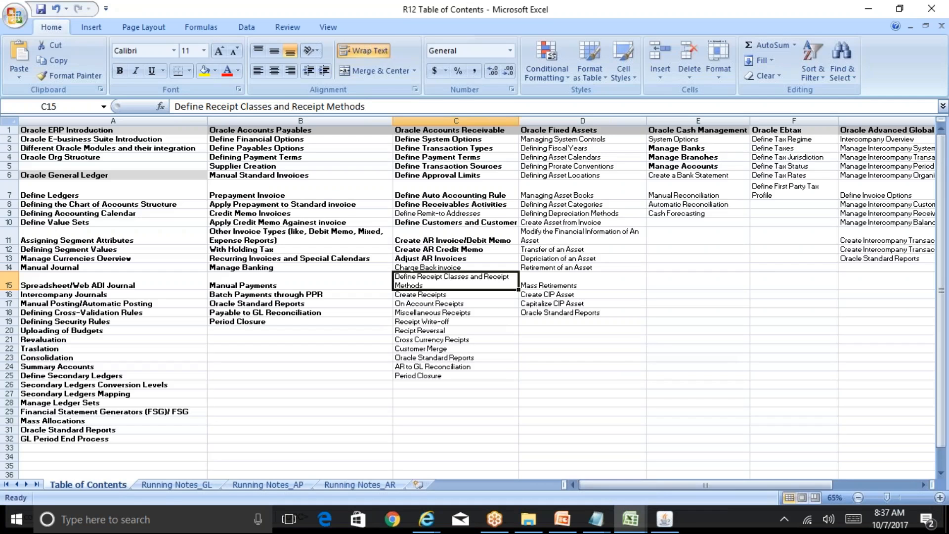
{"action": "left_click", "coordinate": [380, 484]}
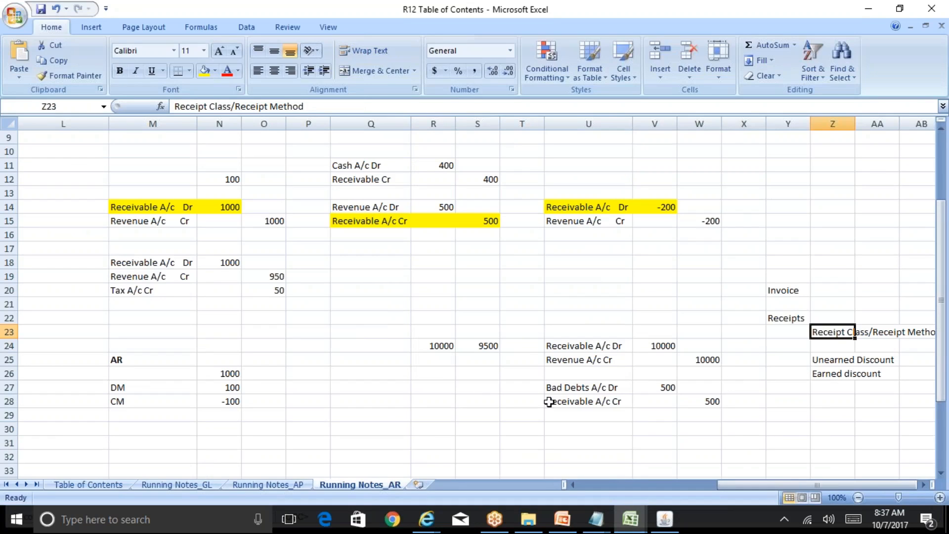
{"action": "left_click", "coordinate": [576, 388]}
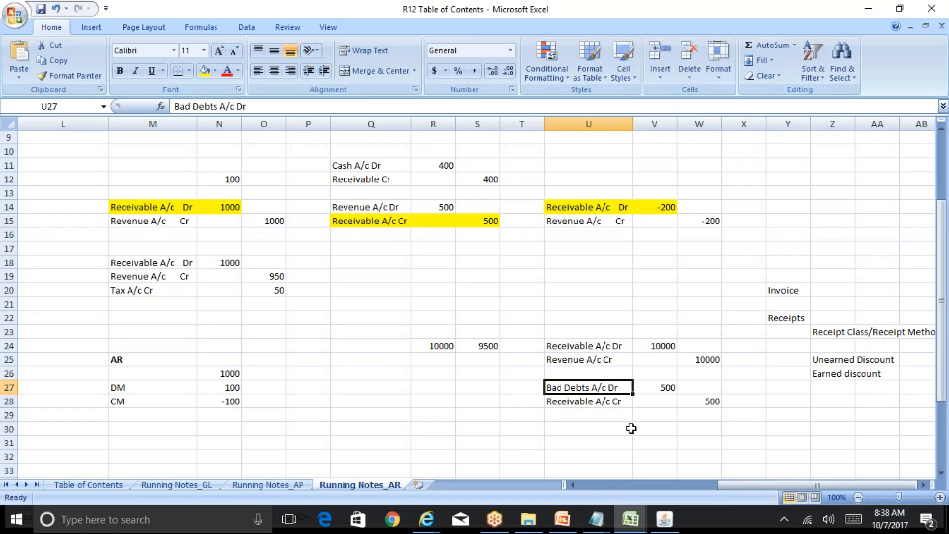
{"action": "type", "text": "Bank A/c"}
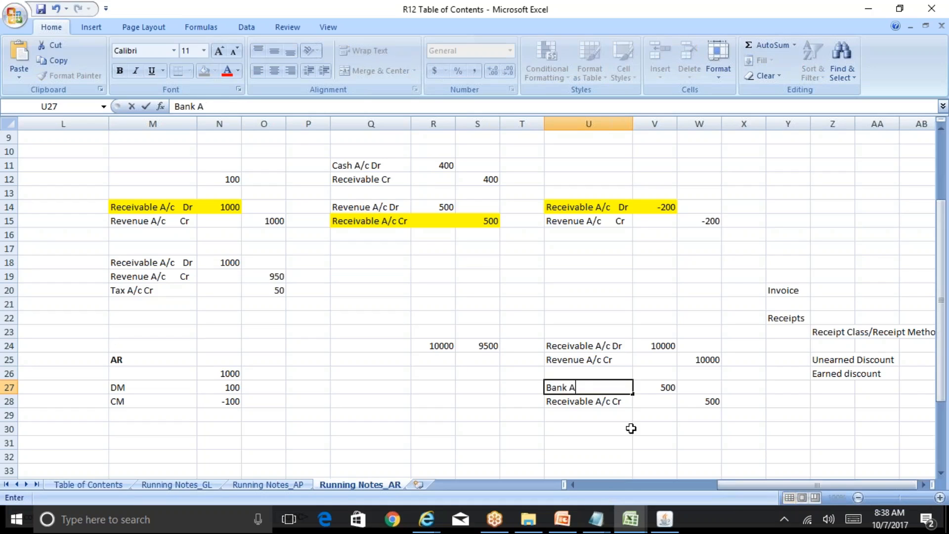
{"action": "key", "text": "Return"}
Step: Set the Bank A/c debit amount in V27 and the Receivable A/c credit amount in W28 to 10000
{"action": "key", "text": "Up"}
{"action": "key", "text": "Right"}
{"action": "key", "text": "Down"}
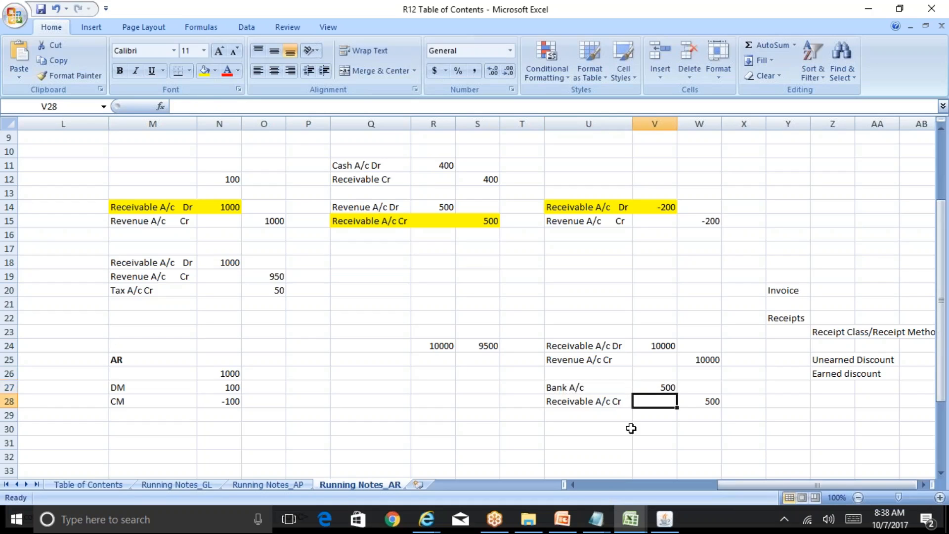
{"action": "key", "text": "Right"}
{"action": "key", "text": "Up"}
{"action": "key", "text": "Left"}
{"action": "type", "text": "10000"}
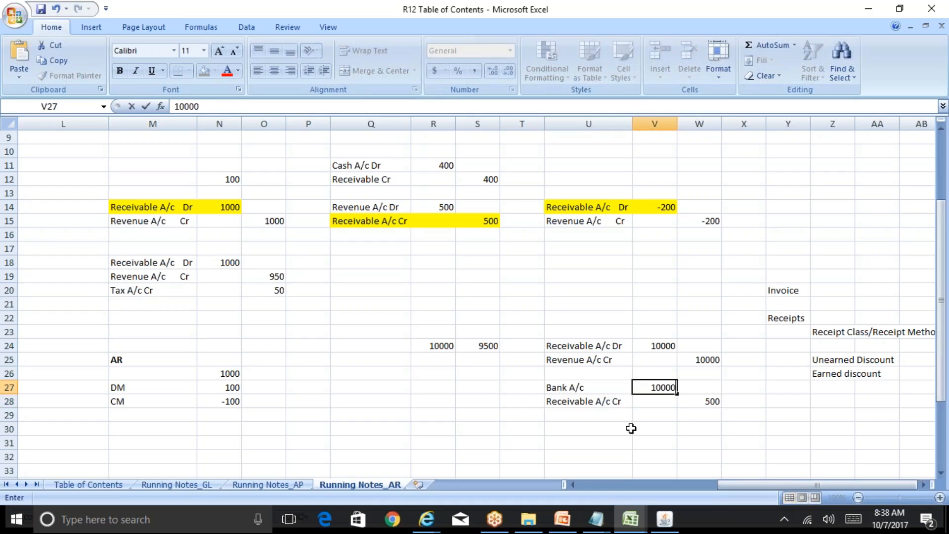
{"action": "key", "text": "Return"}
{"action": "key", "text": "Right"}
{"action": "type", "text": "10000"}
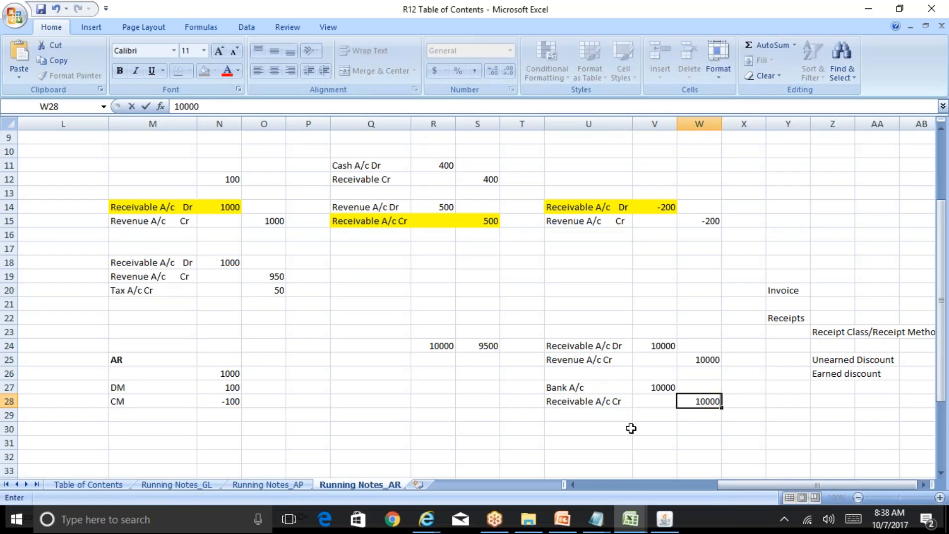
{"action": "key", "text": "Up"}
{"action": "key", "text": "Left"}
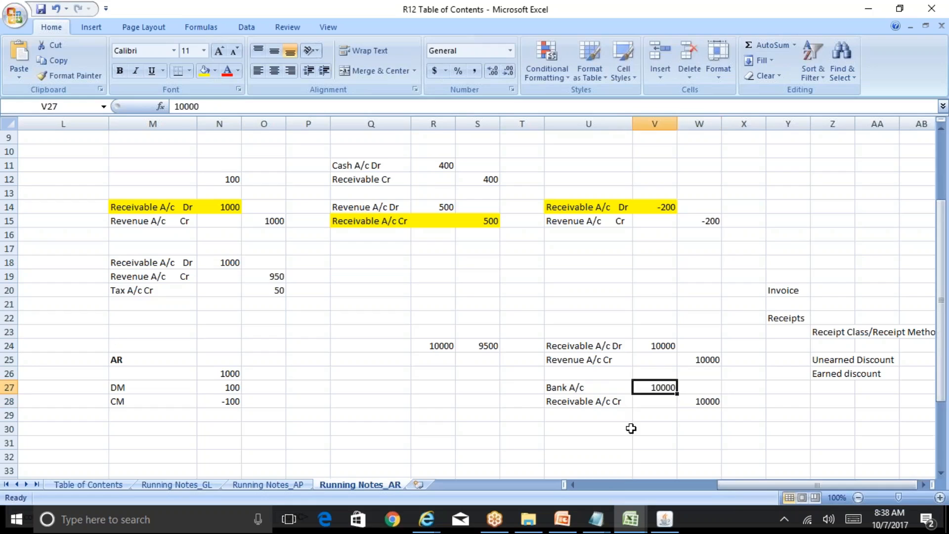
{"action": "key", "text": "Left"}
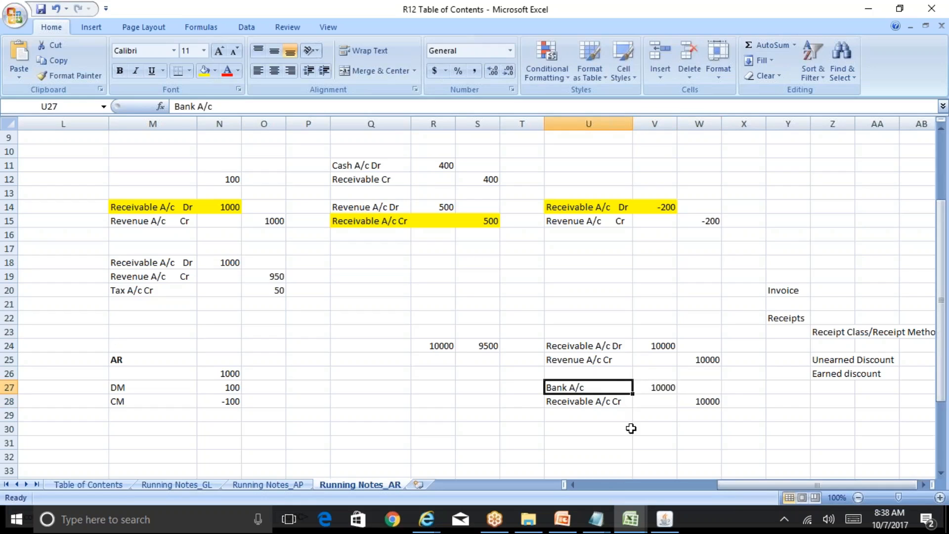
Step: Replace the Bank A/c entry in U27 with Remittance Confirmation A/c
{"action": "key", "text": "Down"}
{"action": "key", "text": "Right"}
{"action": "key", "text": "Right"}
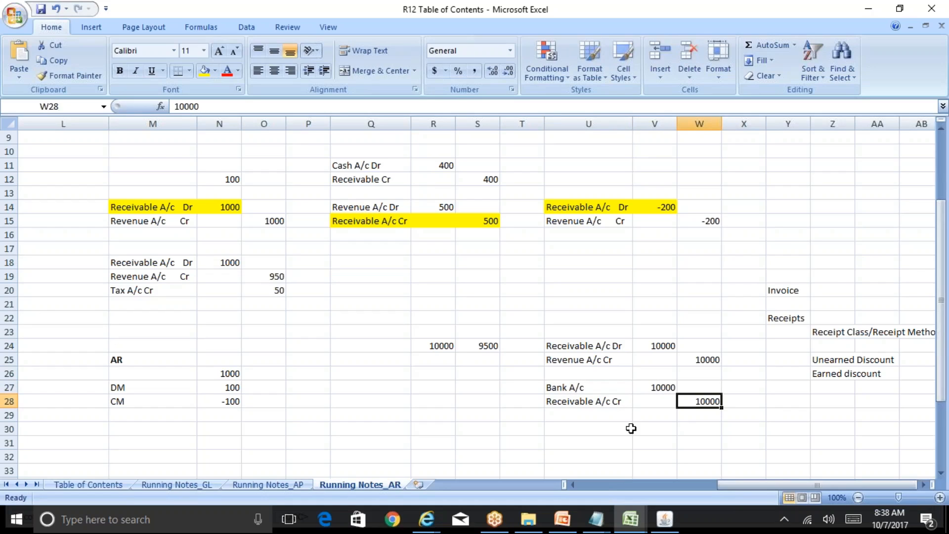
{"action": "key", "text": "Up"}
{"action": "key", "text": "Left"}
{"action": "key", "text": "Left"}
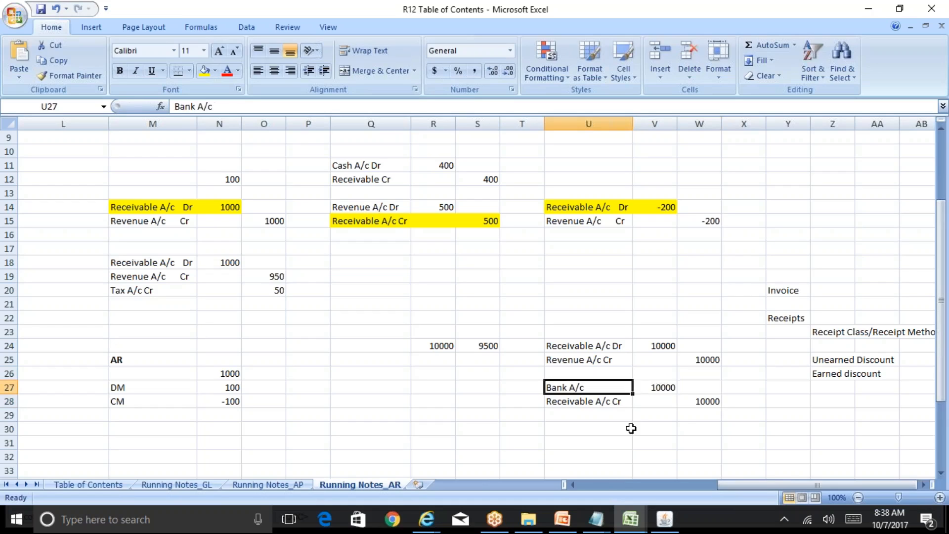
{"action": "type", "text": "Remittance"}
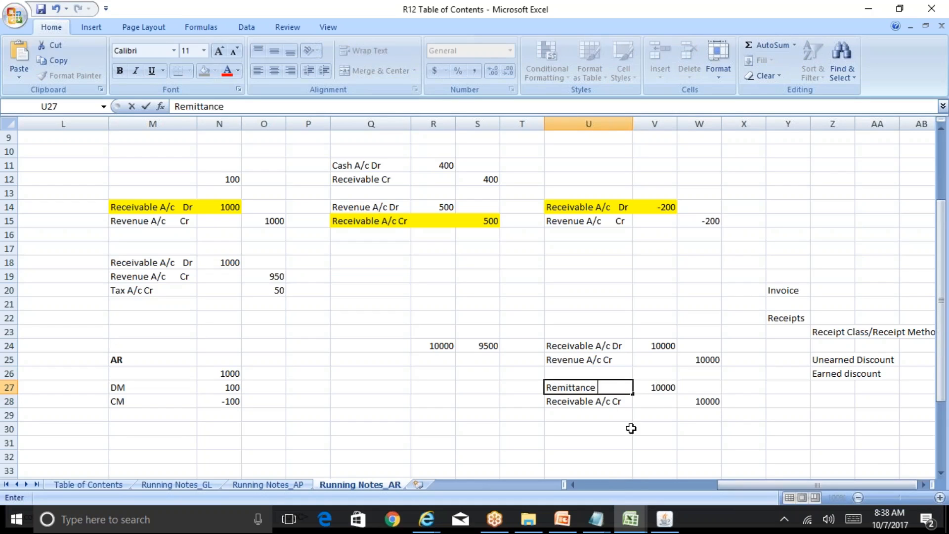
{"action": "type", "text": " Confirmation"}
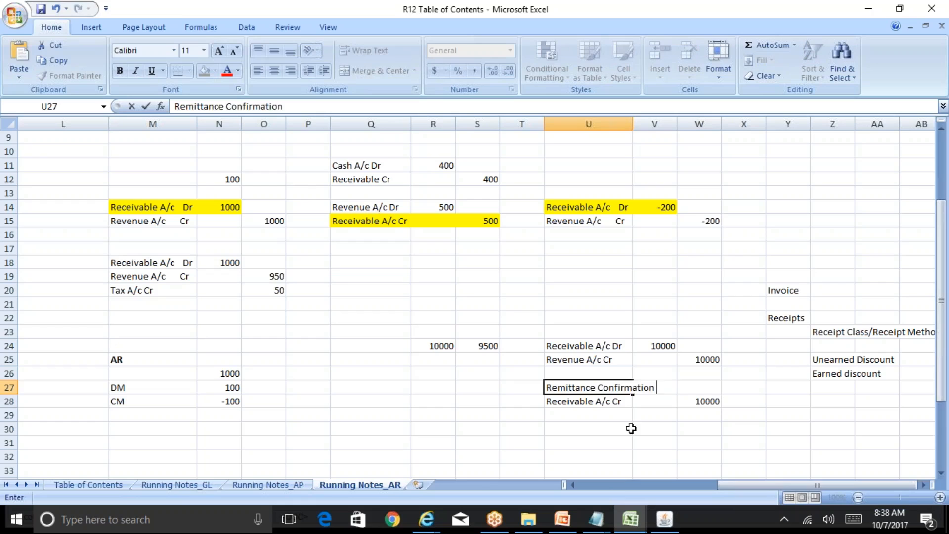
{"action": "type", "text": " A/c"}
{"action": "key", "text": "Return"}
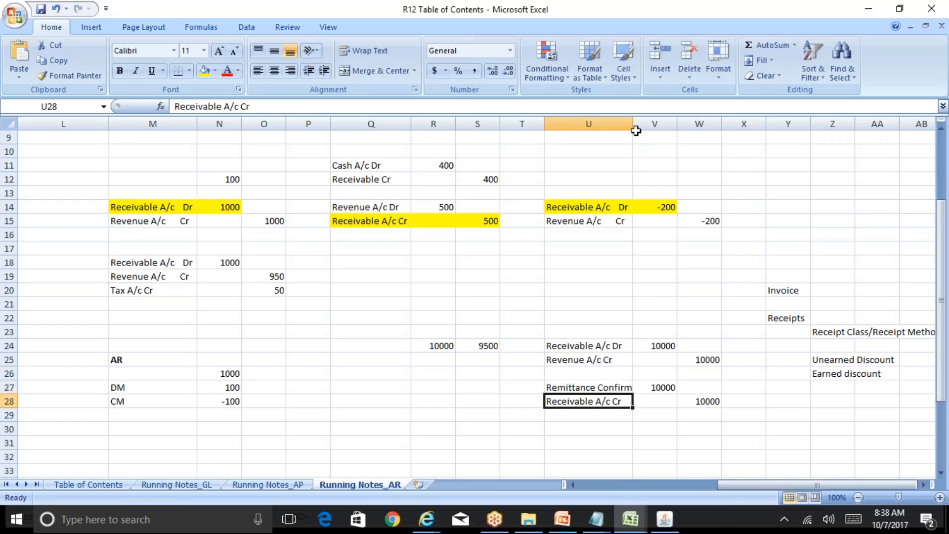
Step: Append Dr to the Remittance Confirmation A/c entry in U27 and widen column U to fit the full text
{"action": "left_click_drag", "start_coordinate": [636, 130], "coordinate": [677, 131]}
{"action": "left_click", "coordinate": [675, 389]}
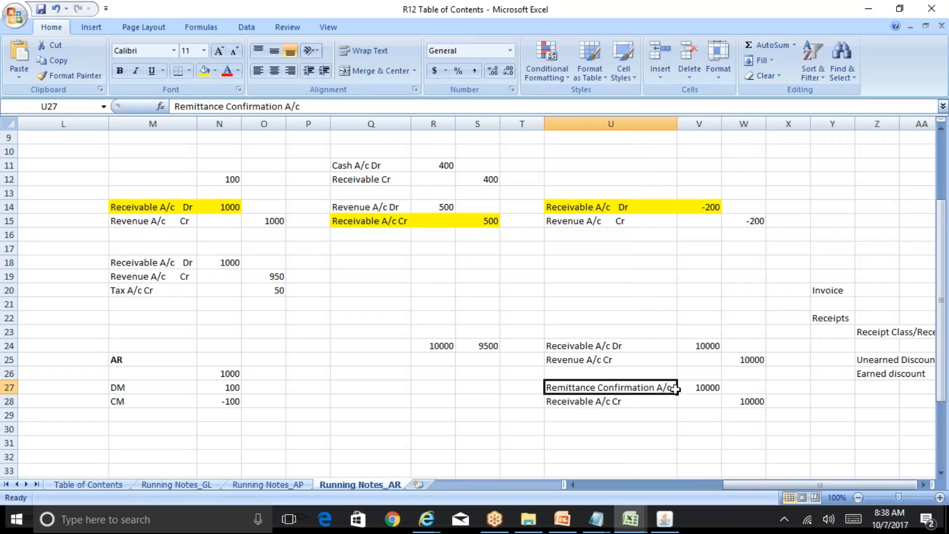
{"action": "double_click", "coordinate": [675, 389]}
{"action": "type", "text": "Dr"}
{"action": "key", "text": "Return"}
{"action": "left_click", "coordinate": [675, 389]}
{"action": "double_click", "coordinate": [677, 127]}
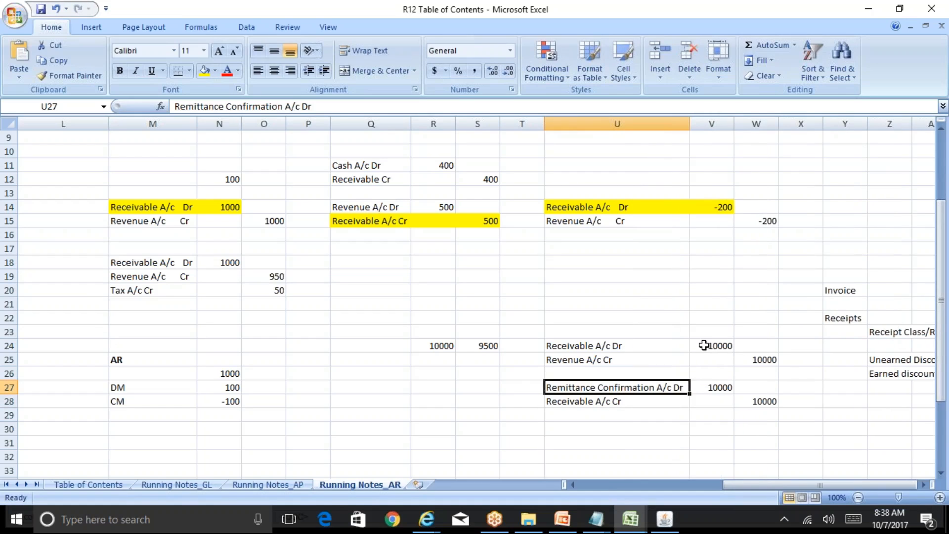
{"action": "key", "text": "Left"}
{"action": "key", "text": "Right"}
{"action": "key", "text": "shift+Down"}
{"action": "key", "text": "shift+Right"}
{"action": "key", "text": "shift+Right"}
{"action": "key", "text": "Left"}
{"action": "key", "text": "Right"}
{"action": "key", "text": "Down"}
{"action": "key", "text": "Down"}
{"action": "key", "text": "Down"}
{"action": "key", "text": "Down"}
{"action": "key", "text": "Down"}
{"action": "key", "text": "Down"}
{"action": "key", "text": "Down"}
{"action": "key", "text": "Down"}
{"action": "key", "text": "Down"}
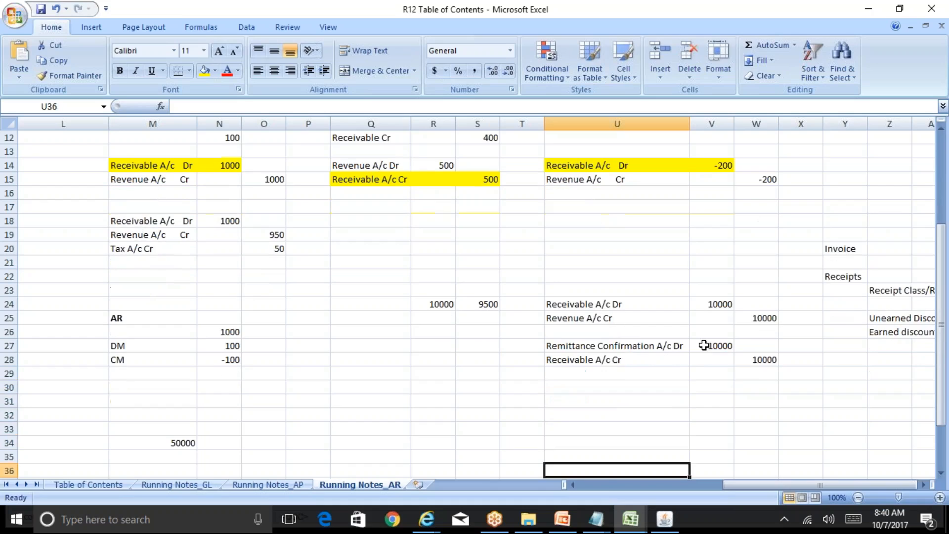
{"action": "key", "text": "Up"}
{"action": "key", "text": "Up"}
{"action": "key", "text": "Up"}
{"action": "key", "text": "Up"}
{"action": "key", "text": "Up"}
{"action": "key", "text": "Up"}
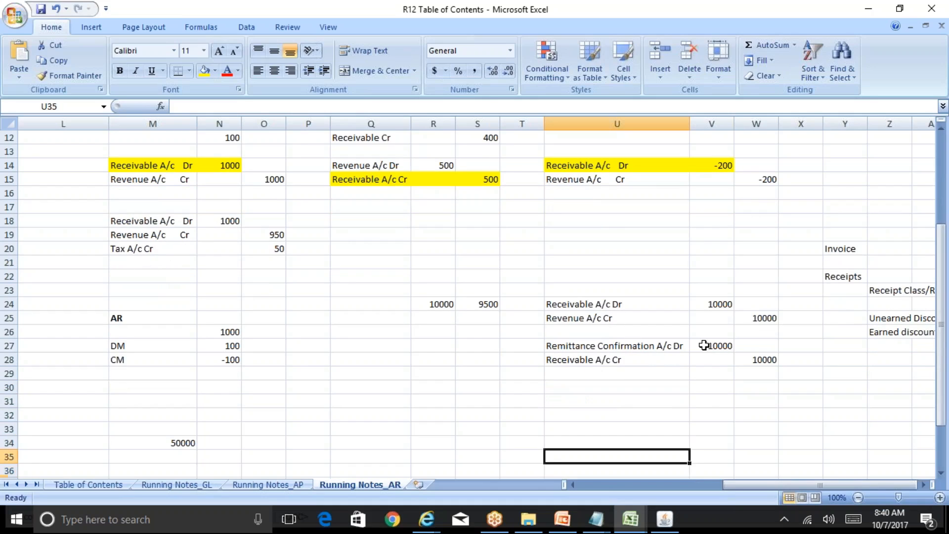
{"action": "key", "text": "Up"}
{"action": "key", "text": "Up"}
{"action": "key", "text": "Up"}
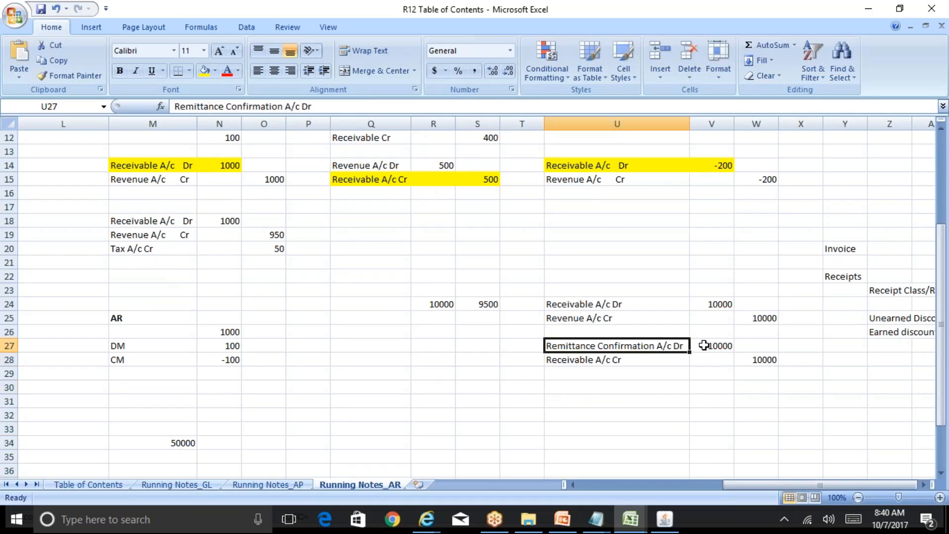
{"action": "key", "text": "Down"}
{"action": "key", "text": "Down"}
{"action": "key", "text": "Down"}
{"action": "key", "text": "Down"}
{"action": "key", "text": "Down"}
{"action": "key", "text": "Down"}
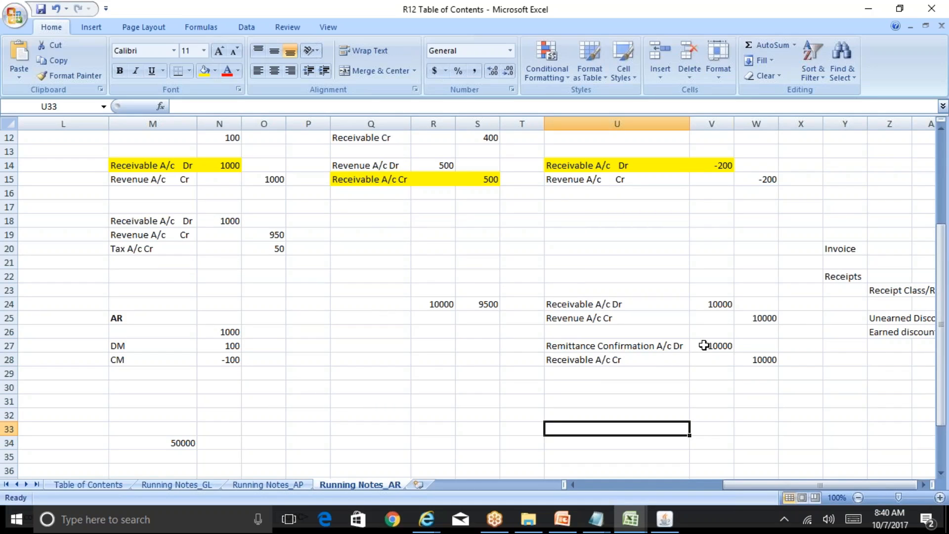
Step: Switch to the Receipt Classes form in Oracle Applications and examine the available clearance methods, keeping By Matching selected
{"action": "left_click", "coordinate": [665, 518]}
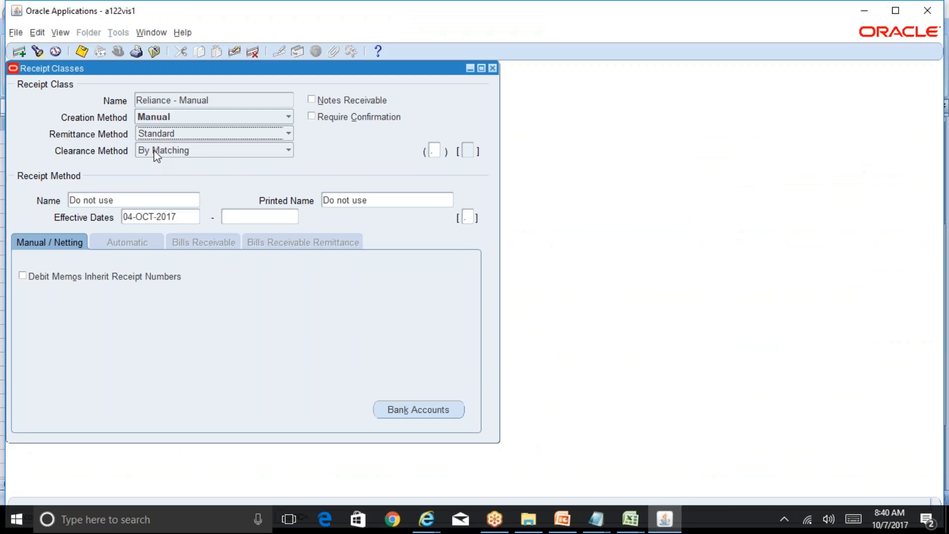
{"action": "left_click", "coordinate": [166, 151]}
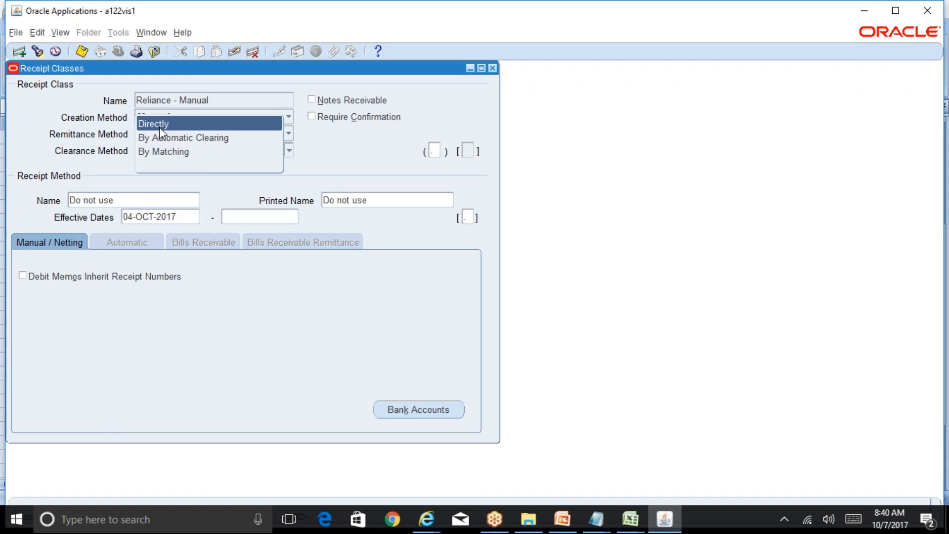
{"action": "left_click", "coordinate": [364, 171]}
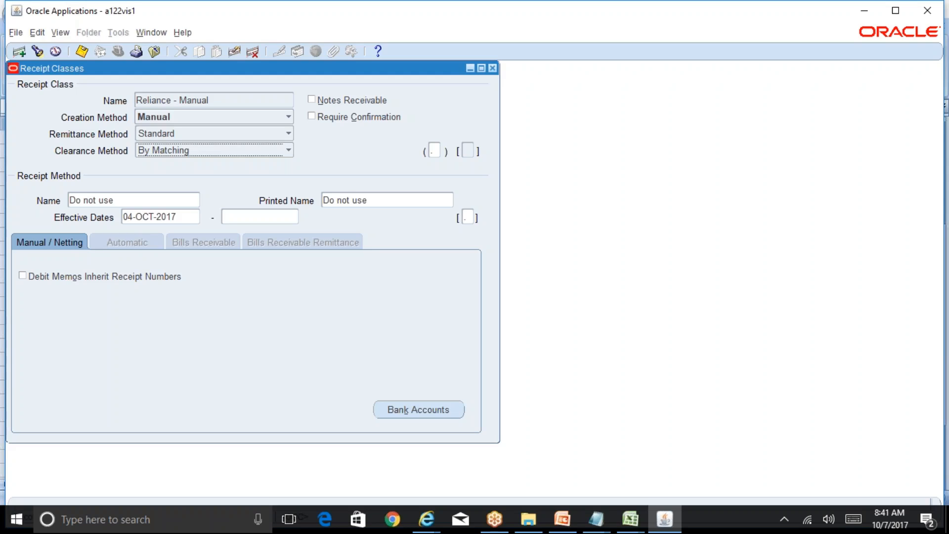
{"action": "left_click", "coordinate": [268, 153]}
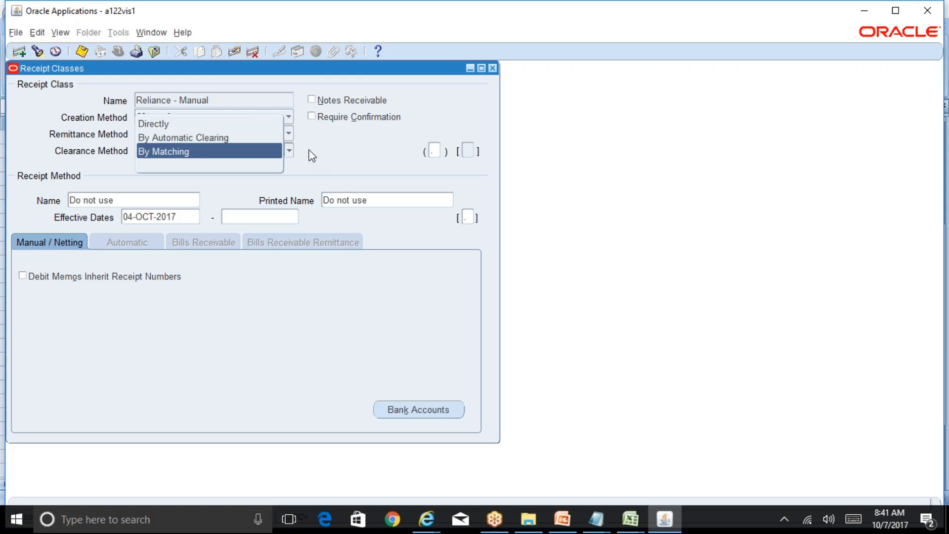
{"action": "key", "text": "Return"}
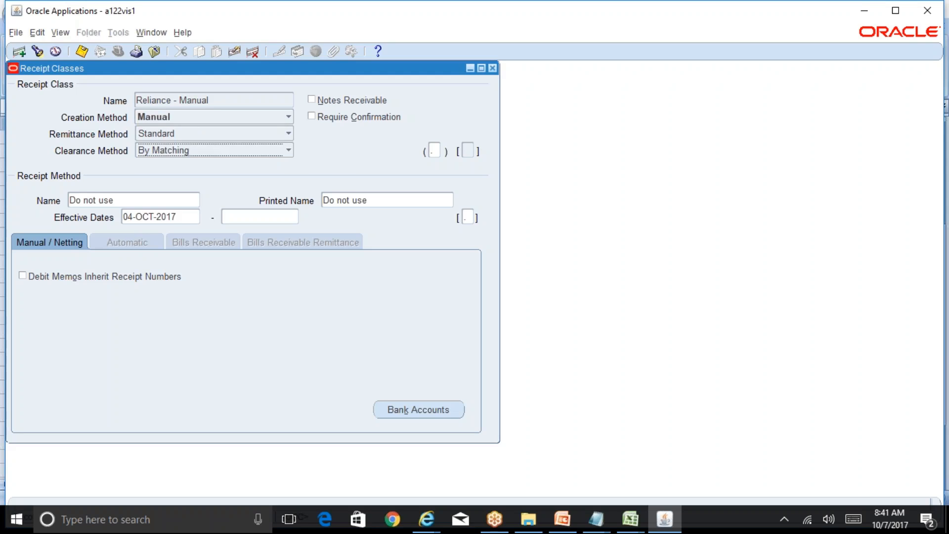
Step: Switch to the R12 Table of Contents workbook in Excel and replace the entry in U27 with Cash Clearing A/c Dr
{"action": "left_click", "coordinate": [630, 519]}
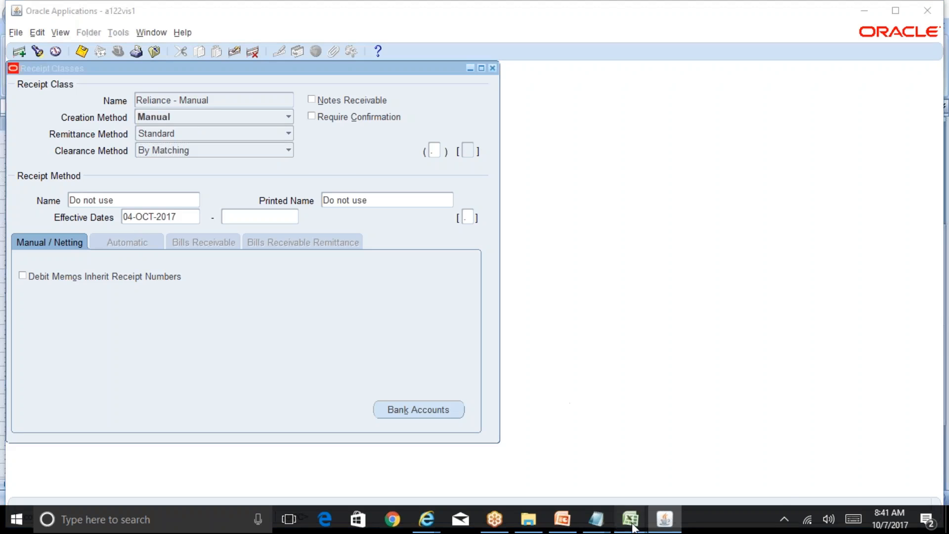
{"action": "left_click", "coordinate": [555, 455]}
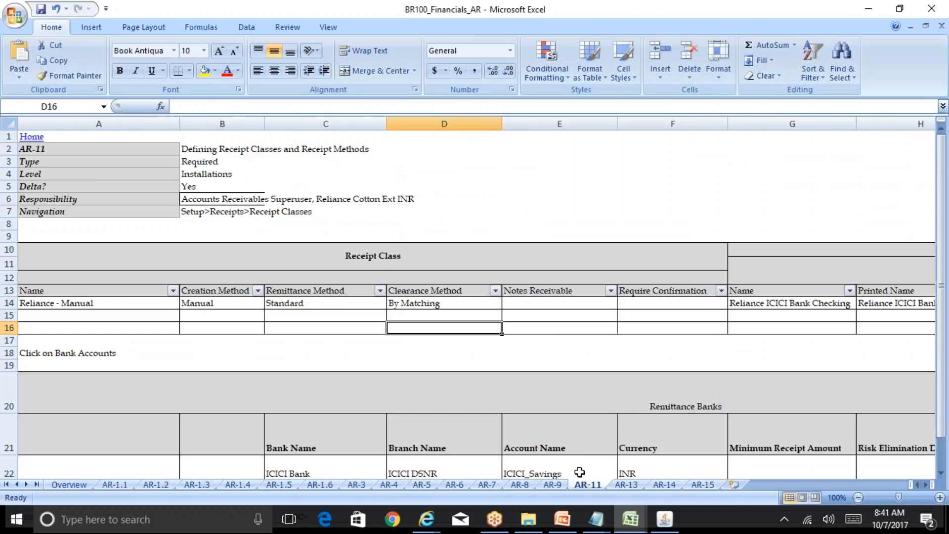
{"action": "left_click", "coordinate": [636, 519]}
{"action": "left_click", "coordinate": [586, 478]}
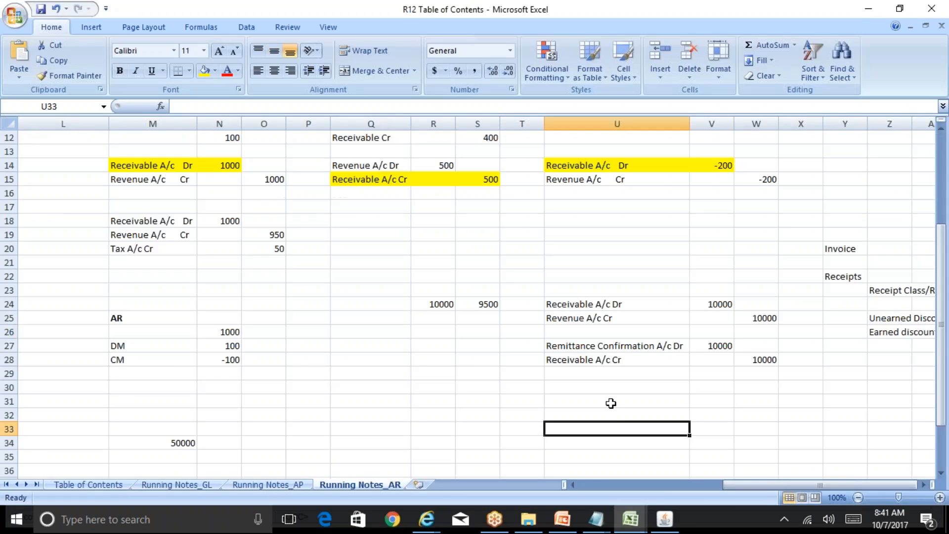
{"action": "left_click", "coordinate": [583, 346]}
{"action": "type", "text": "Bank"}
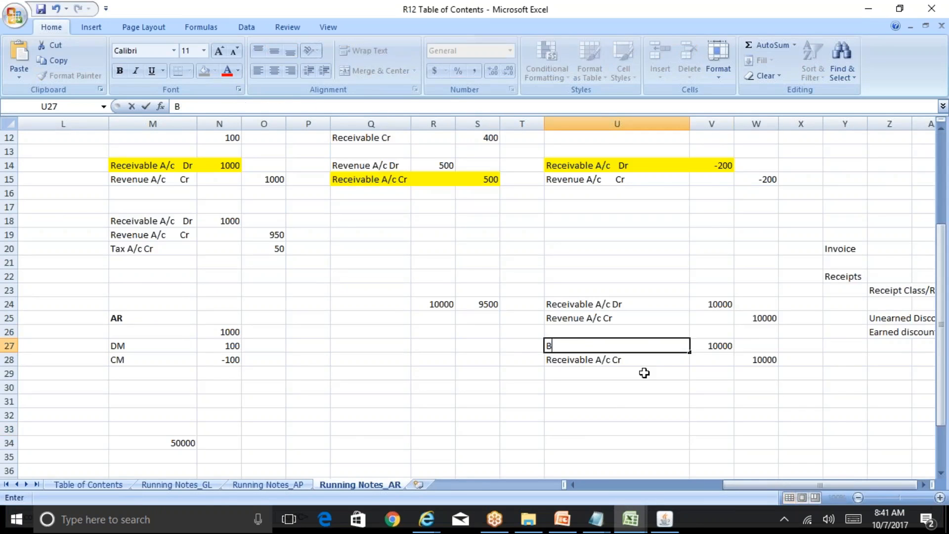
{"action": "key", "text": "BackSpace"}
{"action": "key", "text": "BackSpace"}
{"action": "key", "text": "BackSpace"}
{"action": "key", "text": "BackSpace"}
{"action": "type", "text": "Cash Clearing A/c Dr"}
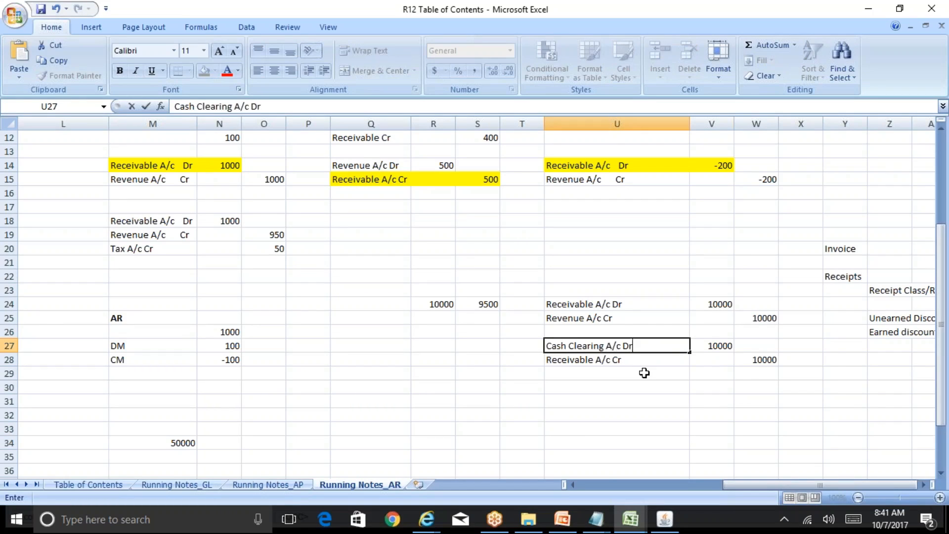
{"action": "key", "text": "Return"}
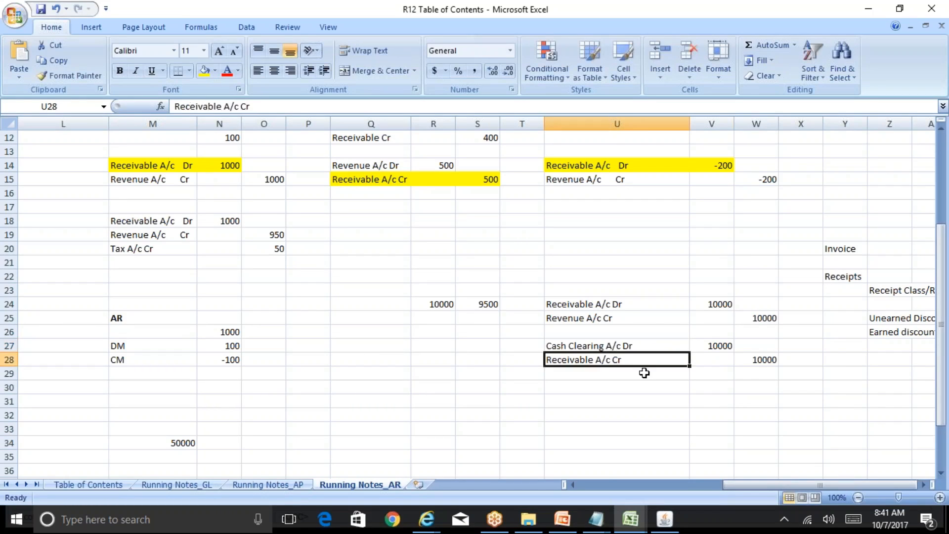
Step: Enter Cash/Bank A/c DR in U30 as the debit line of a new accounting entry below the receipt entry
{"action": "key", "text": "Up"}
{"action": "key", "text": "Right"}
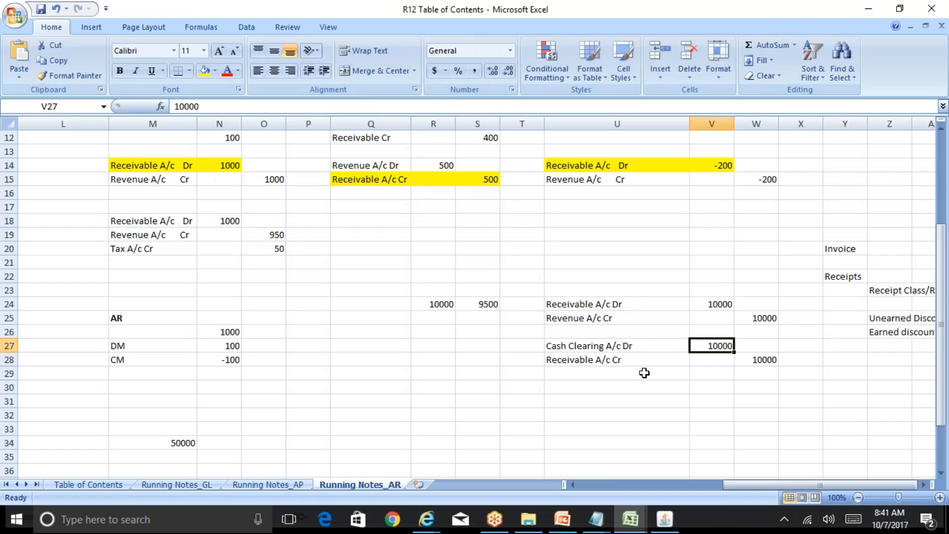
{"action": "key", "text": "Down"}
{"action": "key", "text": "Down"}
{"action": "key", "text": "Down"}
{"action": "key", "text": "Left"}
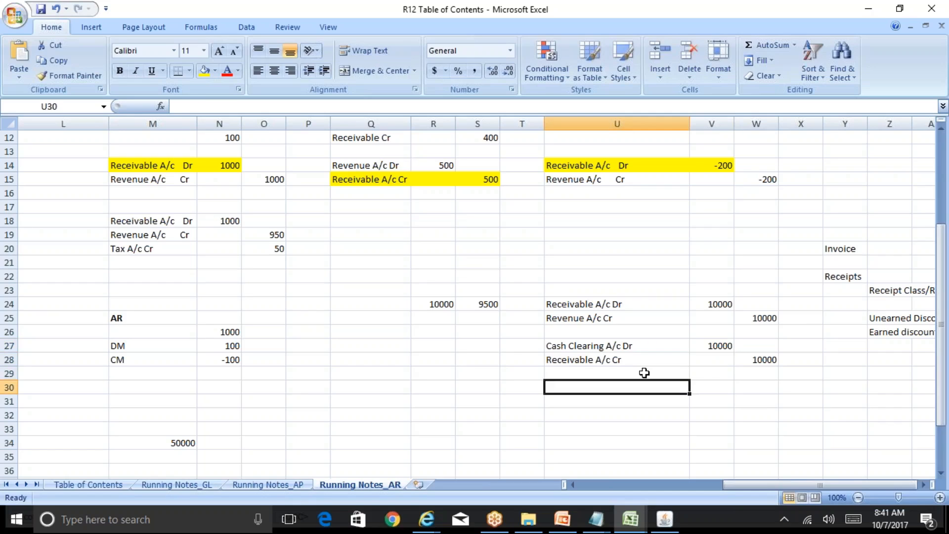
{"action": "type", "text": "Cash/Ba"}
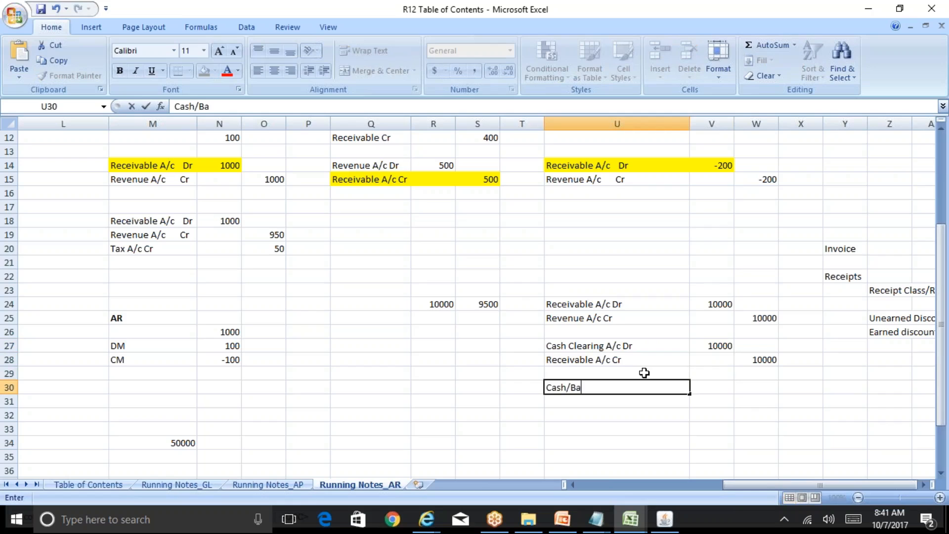
{"action": "type", "text": "nk A/c DR"}
{"action": "key", "text": "Return"}
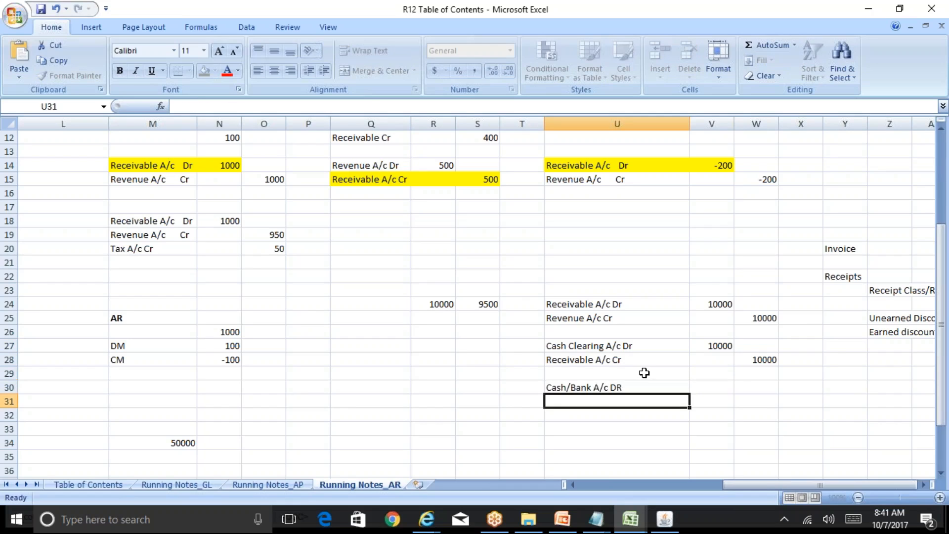
Step: Enter 10000 as the Cash/Bank debit amount in V30 and 10000 as the credit amount in W31
{"action": "key", "text": "Up"}
{"action": "key", "text": "Right"}
{"action": "type", "text": "10000"}
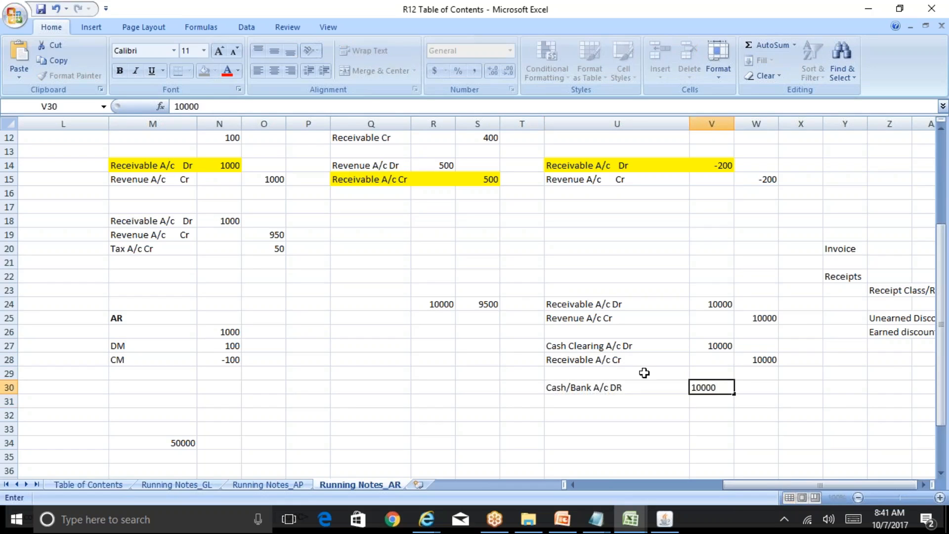
{"action": "key", "text": "Return"}
{"action": "key", "text": "Right"}
{"action": "type", "text": "10000"}
{"action": "key", "text": "Left"}
{"action": "key", "text": "Left"}
{"action": "key", "text": "Left"}
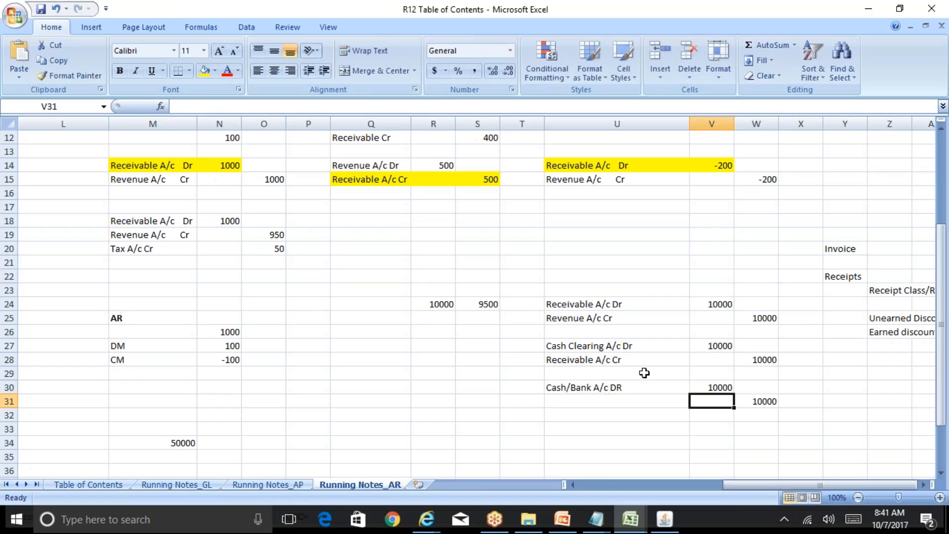
Step: Copy the Cash Clearing A/c Dr label from U27 to U31 and change its ending to Cr
{"action": "key", "text": "Up"}
{"action": "key", "text": "Up"}
{"action": "key", "text": "Up"}
{"action": "key", "text": "Right"}
{"action": "key", "text": "Right"}
{"action": "key", "text": "Left"}
{"action": "key", "text": "Up"}
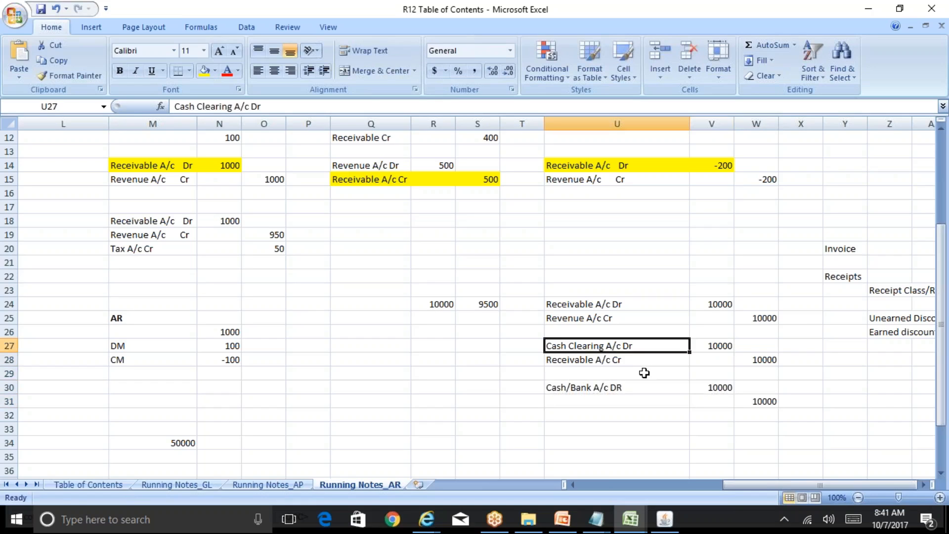
{"action": "key", "text": "ctrl+c"}
{"action": "key", "text": "Down"}
{"action": "key", "text": "Down"}
{"action": "key", "text": "Down"}
{"action": "key", "text": "Down"}
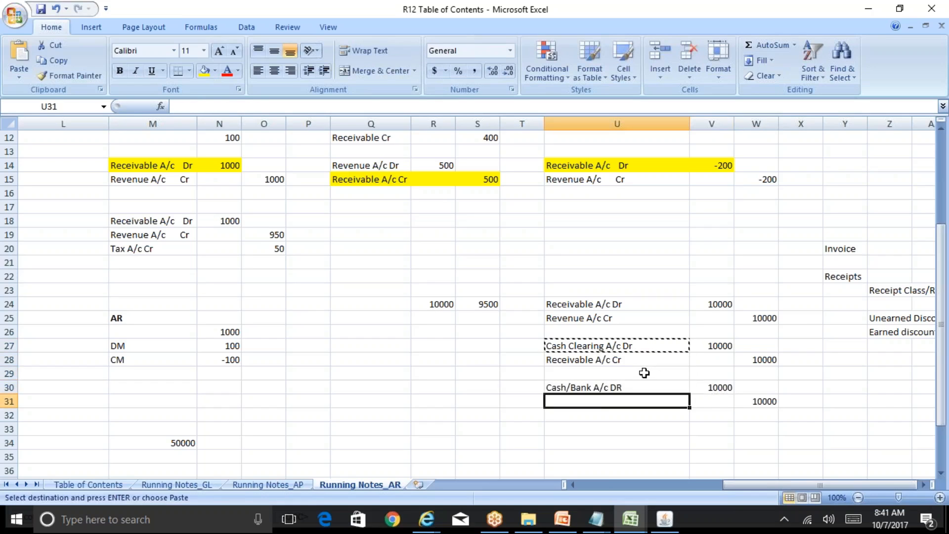
{"action": "key", "text": "ctrl+v"}
{"action": "key", "text": "F2"}
{"action": "key", "text": "BackSpace"}
{"action": "key", "text": "BackSpace"}
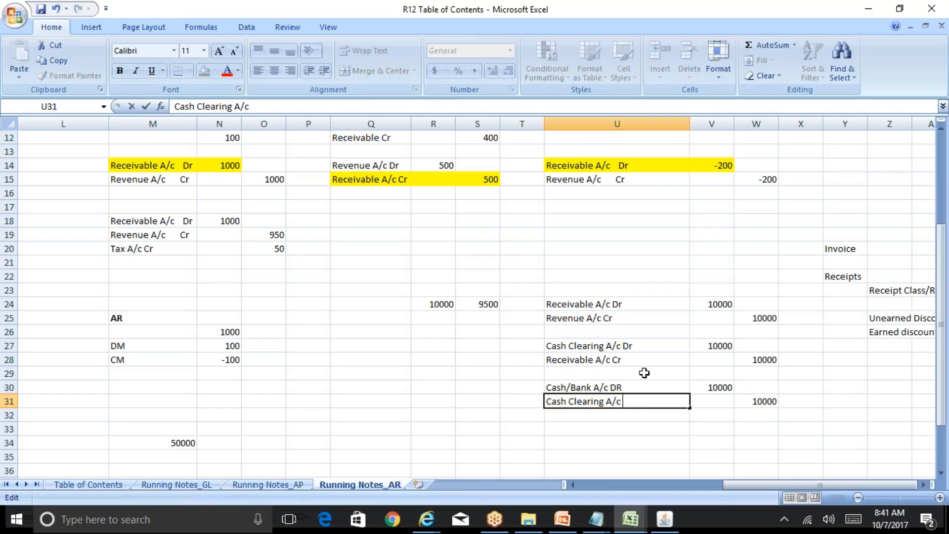
{"action": "type", "text": "Cr"}
{"action": "key", "text": "Return"}
{"action": "key", "text": "Up"}
{"action": "key", "text": "Up"}
{"action": "key", "text": "Up"}
{"action": "key", "text": "Up"}
{"action": "key", "text": "Up"}
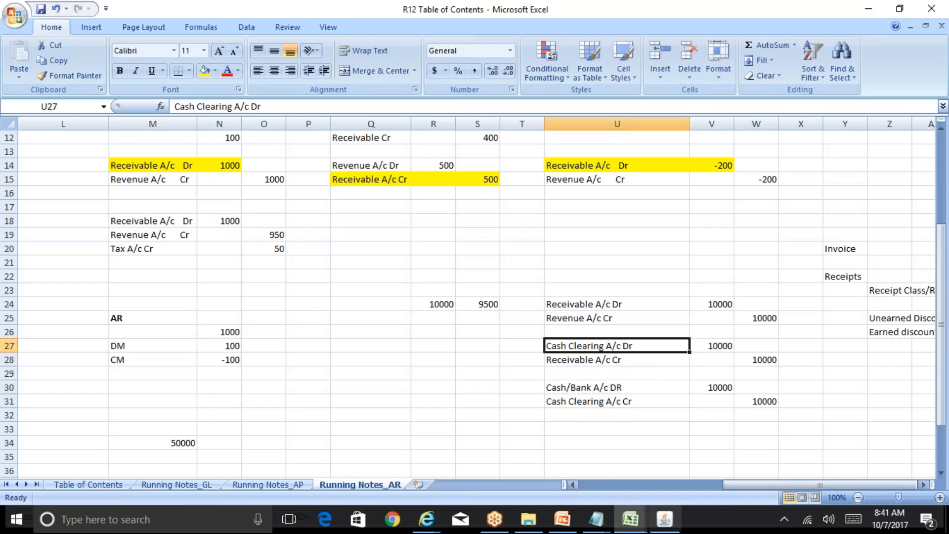
Step: Review the clearance method options again in Oracle Applications, keeping By Matching, and return to the Running Notes_AR sheet in Excel
{"action": "left_click", "coordinate": [665, 519]}
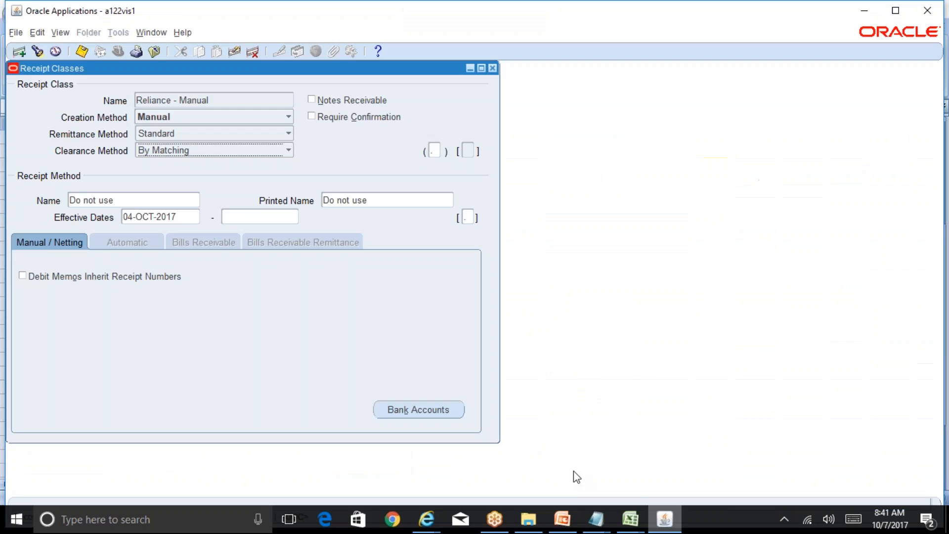
{"action": "left_click", "coordinate": [157, 151]}
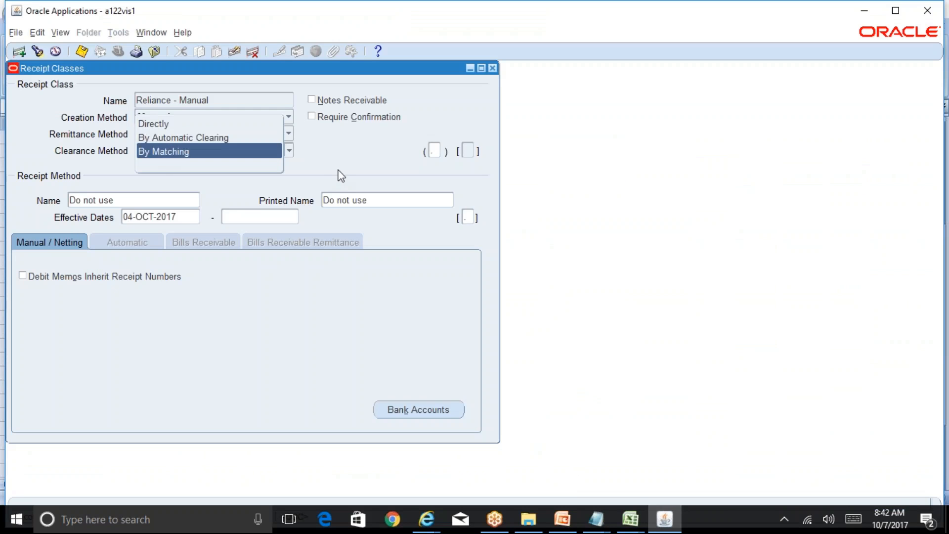
{"action": "key", "text": "alt+Tab"}
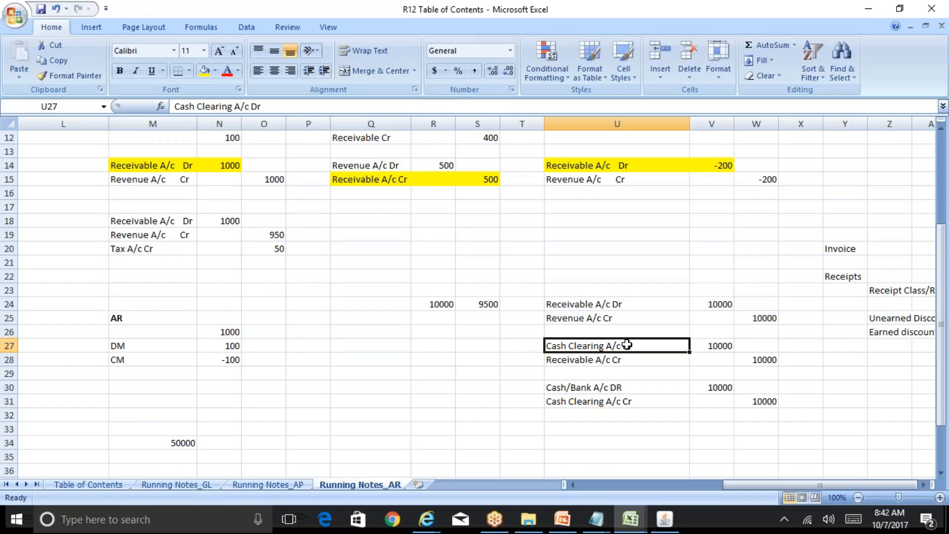
Step: Examine the Cash/Bank debit and Cash Clearing credit lines of the clearance entry in rows 30 and 31
{"action": "key", "text": "Down"}
{"action": "key", "text": "Down"}
{"action": "key", "text": "Down"}
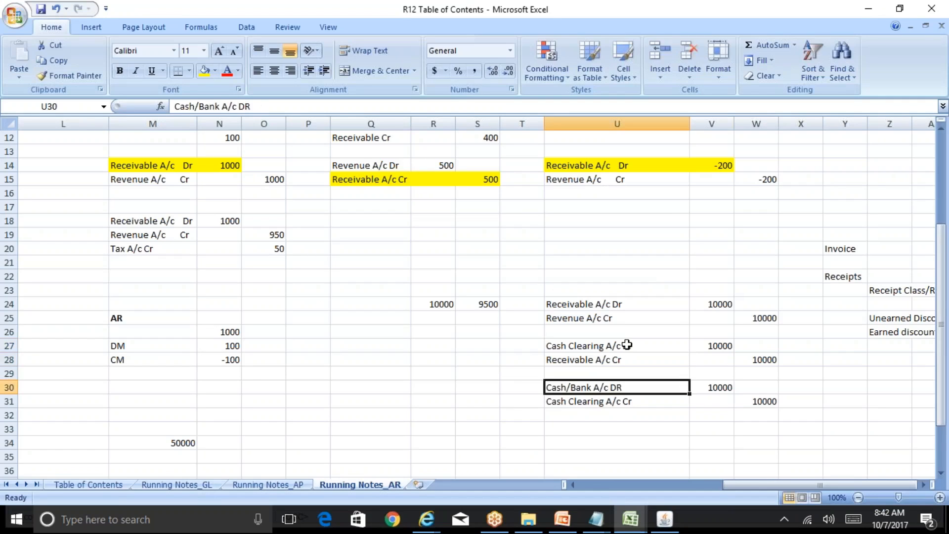
{"action": "key", "text": "Down"}
{"action": "key", "text": "Down"}
{"action": "key", "text": "Up"}
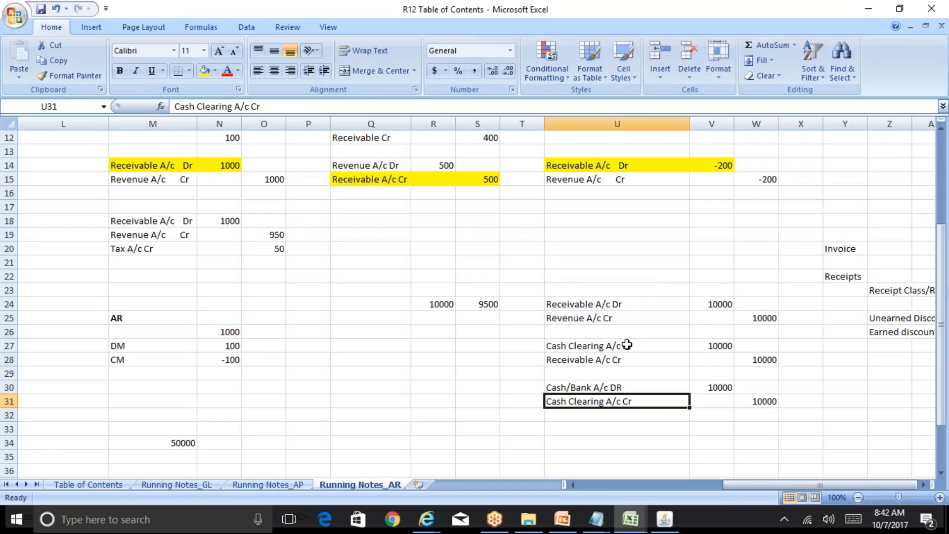
{"action": "key", "text": "Up"}
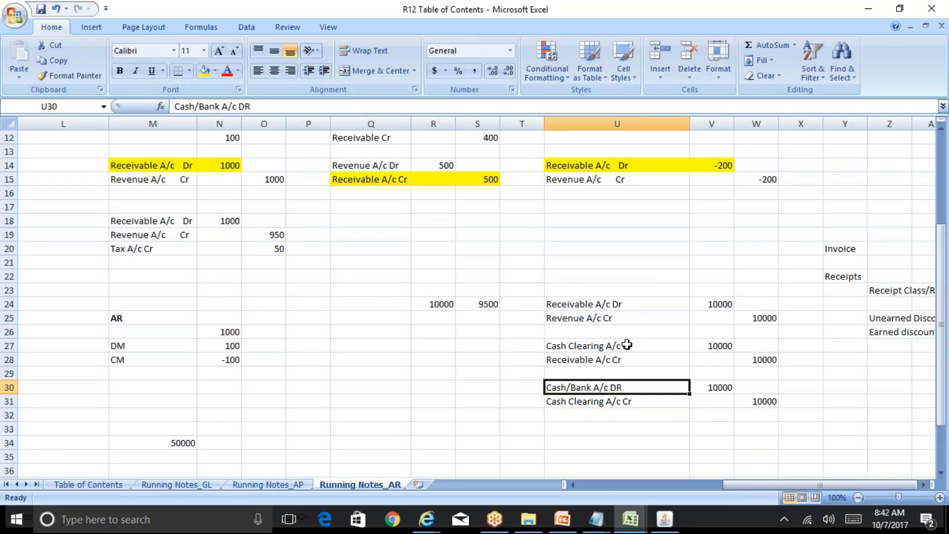
{"action": "key", "text": "Down"}
{"action": "key", "text": "Right"}
{"action": "key", "text": "Right"}
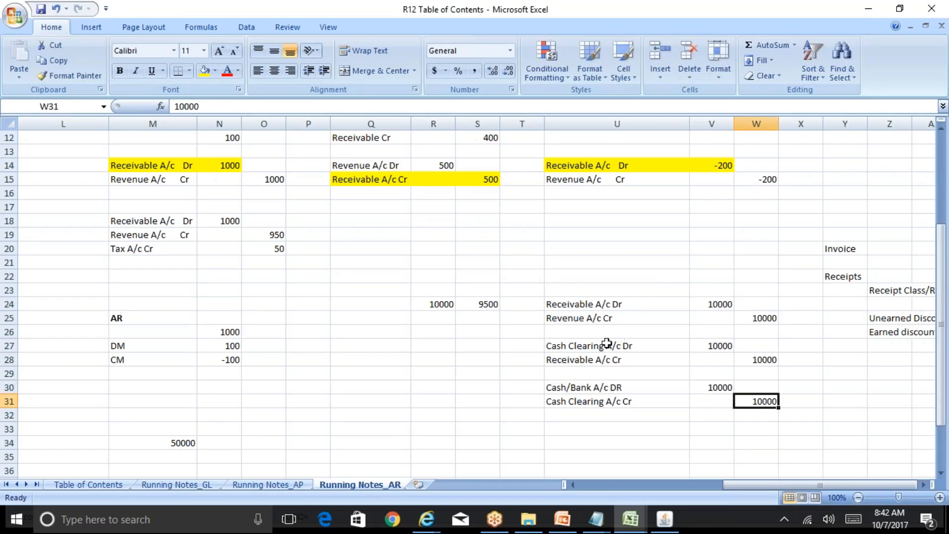
Step: Fill the Cash Clearing A/c Dr line in U27:V27 and the Cash Clearing A/c Cr line in U31:W31 with yellow
{"action": "left_click", "coordinate": [573, 342]}
{"action": "left_click_drag", "start_coordinate": [609, 345], "coordinate": [713, 345]}
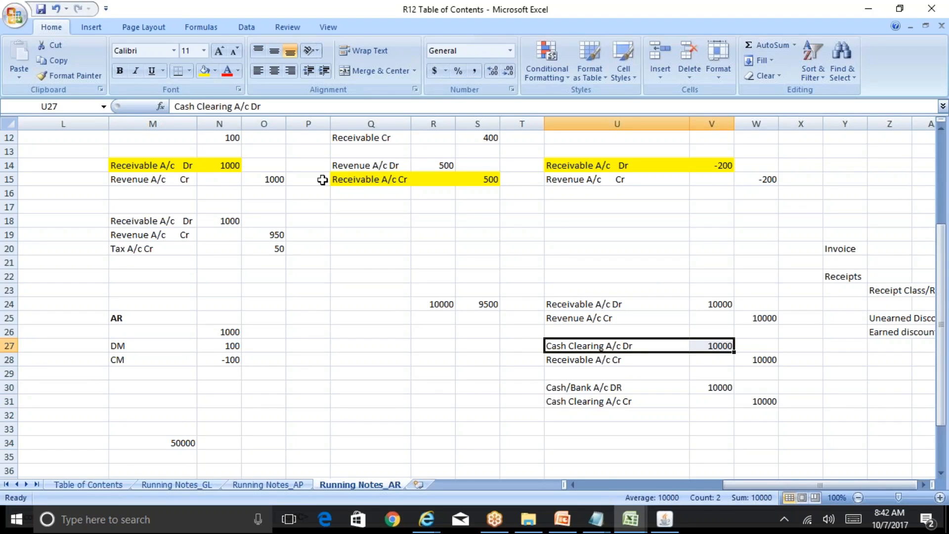
{"action": "left_click", "coordinate": [204, 72]}
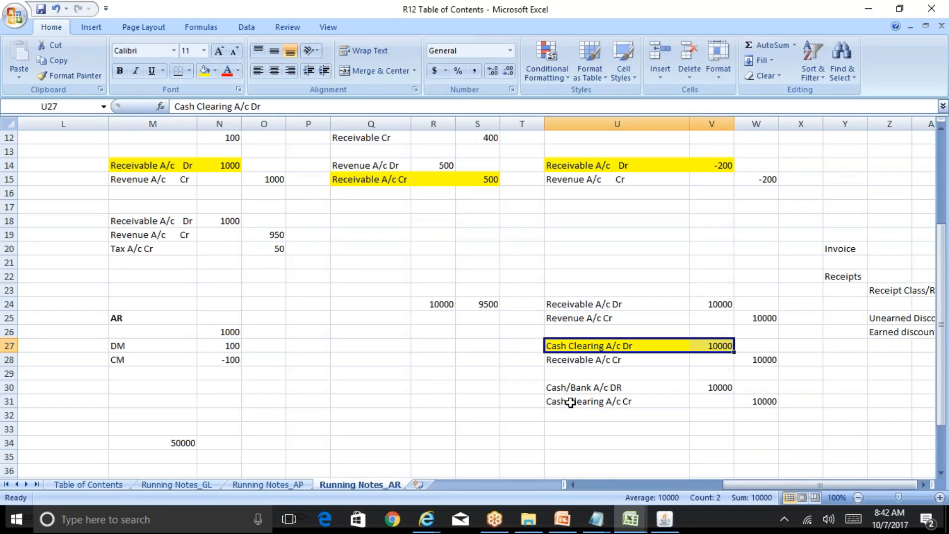
{"action": "left_click_drag", "start_coordinate": [568, 400], "coordinate": [757, 403]}
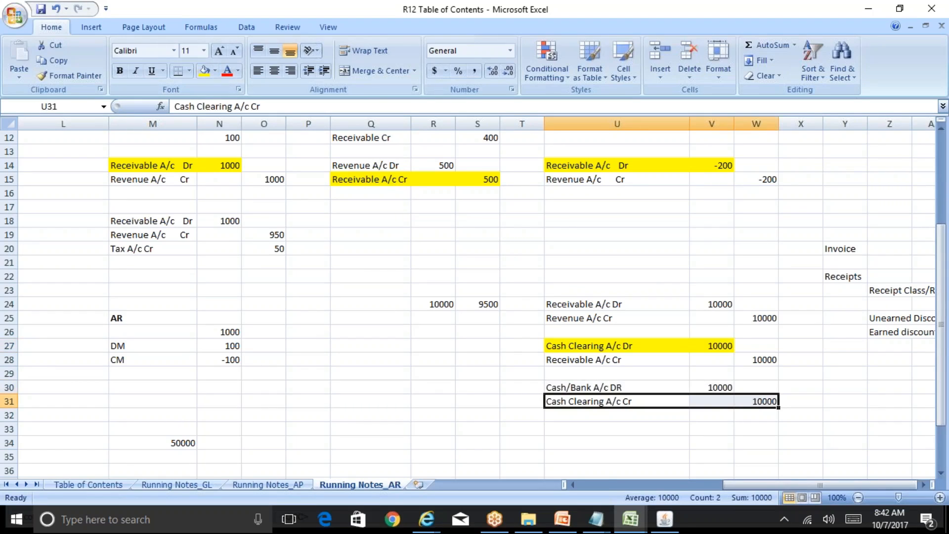
{"action": "left_click", "coordinate": [204, 72]}
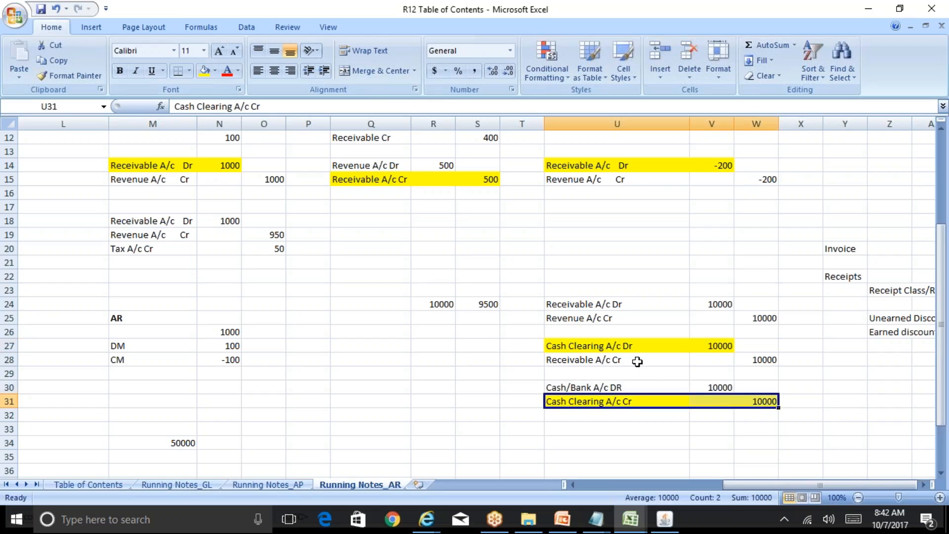
Step: Select the Cash/Bank debit line, switch to Oracle Applications, and review the clearance method options, keeping By Matching
{"action": "left_click_drag", "start_coordinate": [558, 388], "coordinate": [710, 386]}
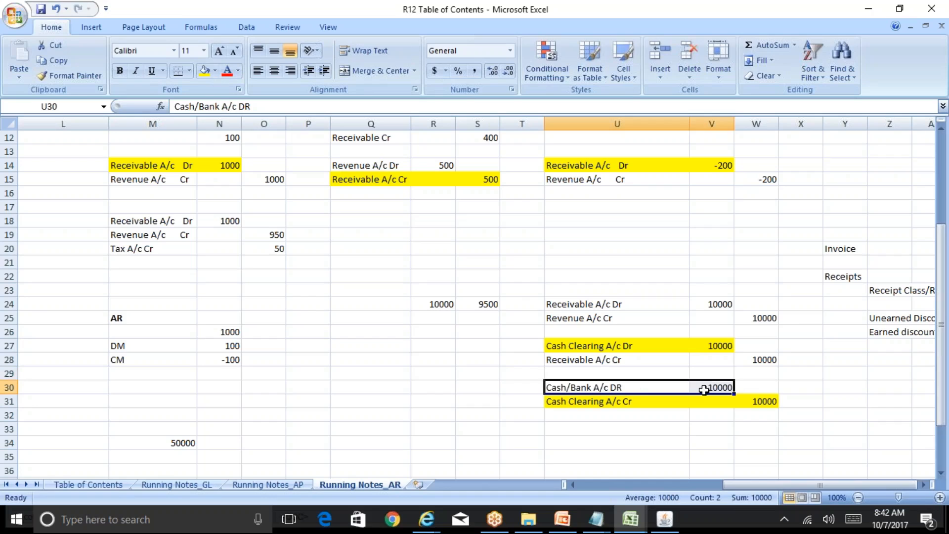
{"action": "left_click", "coordinate": [665, 519]}
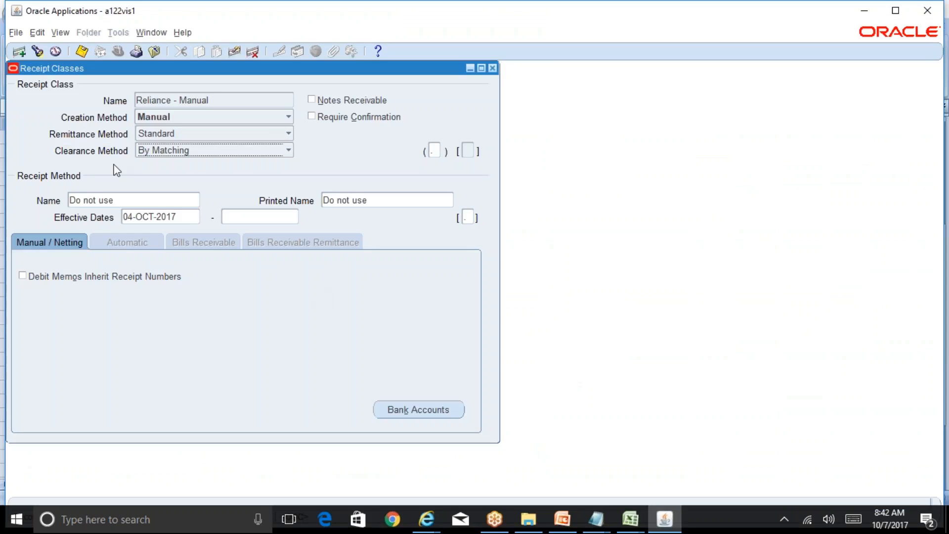
{"action": "left_click", "coordinate": [159, 150]}
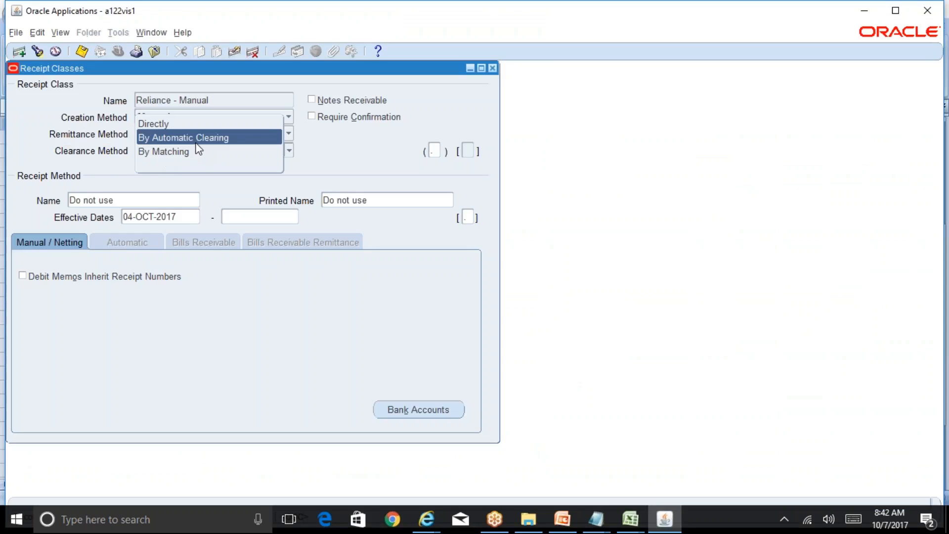
{"action": "left_click", "coordinate": [339, 165]}
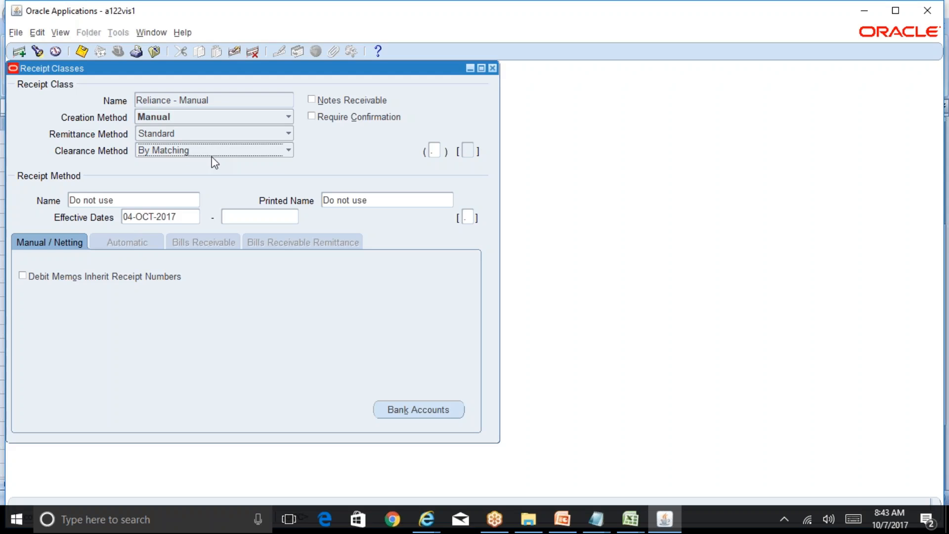
Step: Return to the Running Notes_AR sheet in Excel and select the whole clearance entry in rows 30 and 31
{"action": "left_click", "coordinate": [629, 519]}
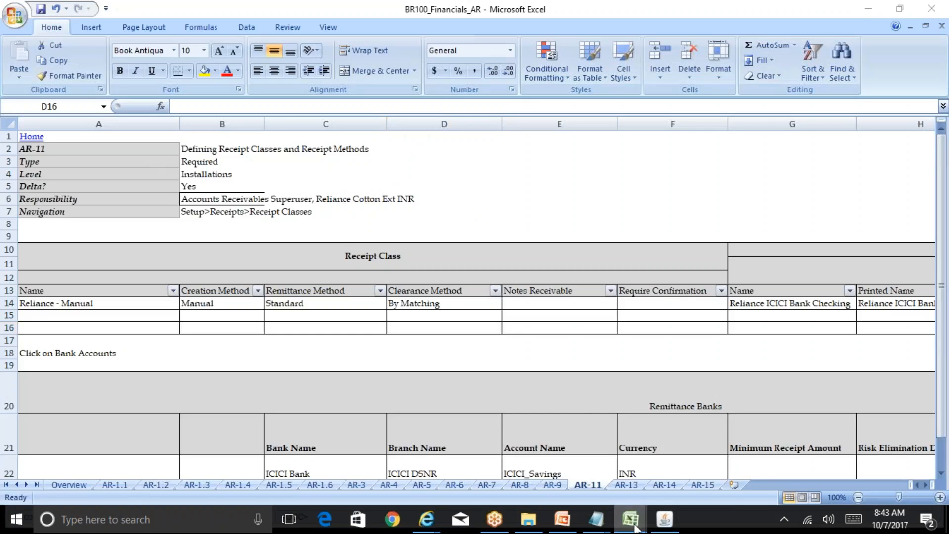
{"action": "left_click", "coordinate": [576, 478]}
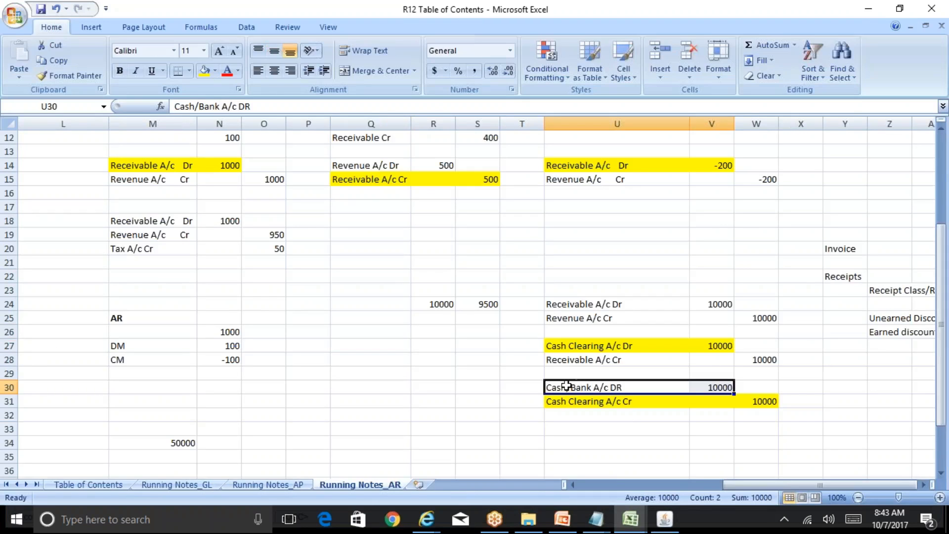
{"action": "left_click_drag", "start_coordinate": [529, 385], "coordinate": [773, 401]}
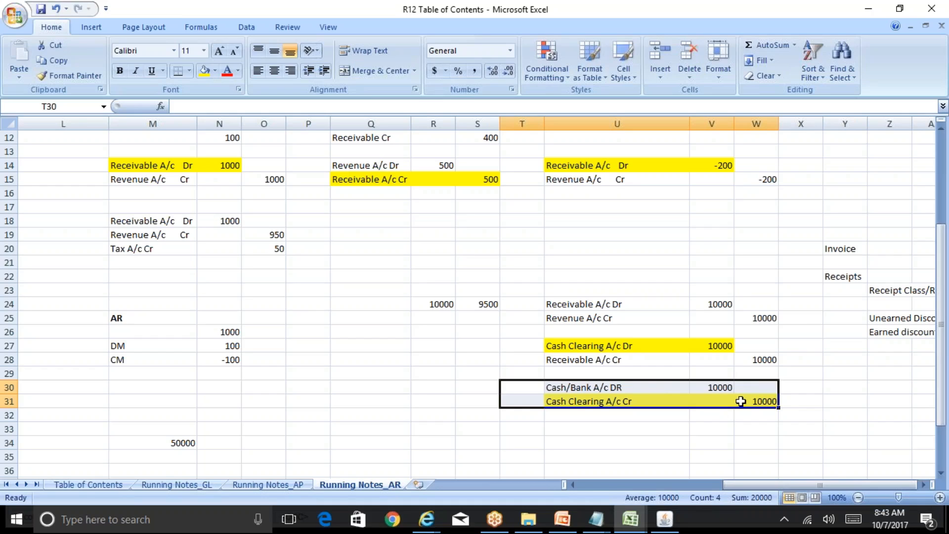
Step: Switch to Oracle Applications and browse the receipt method records of the Reliance - Manual receipt class
{"action": "left_click", "coordinate": [667, 518]}
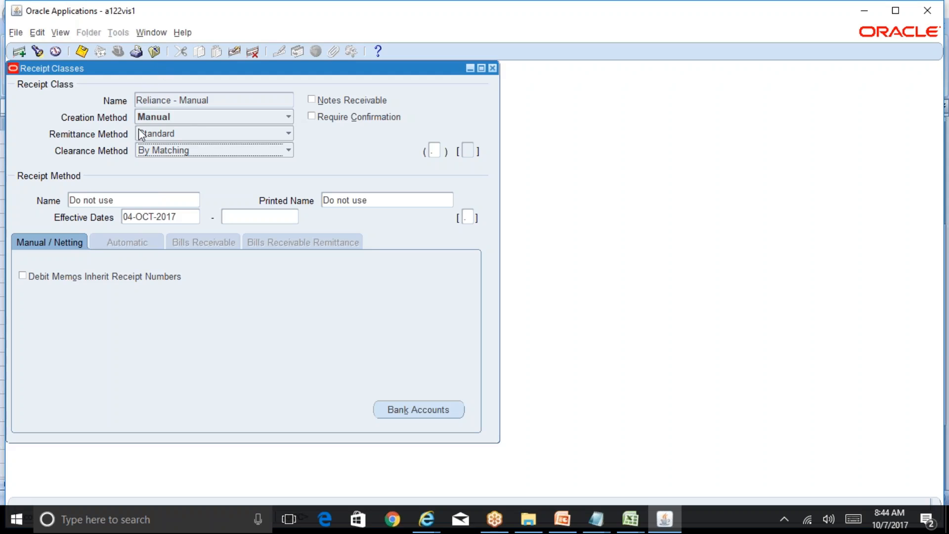
{"action": "left_click", "coordinate": [154, 200]}
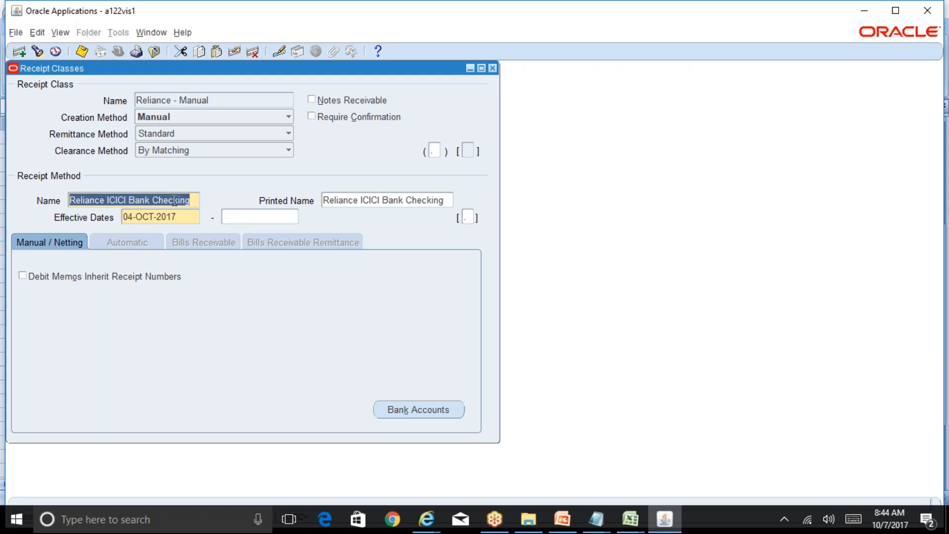
{"action": "key", "text": "Up"}
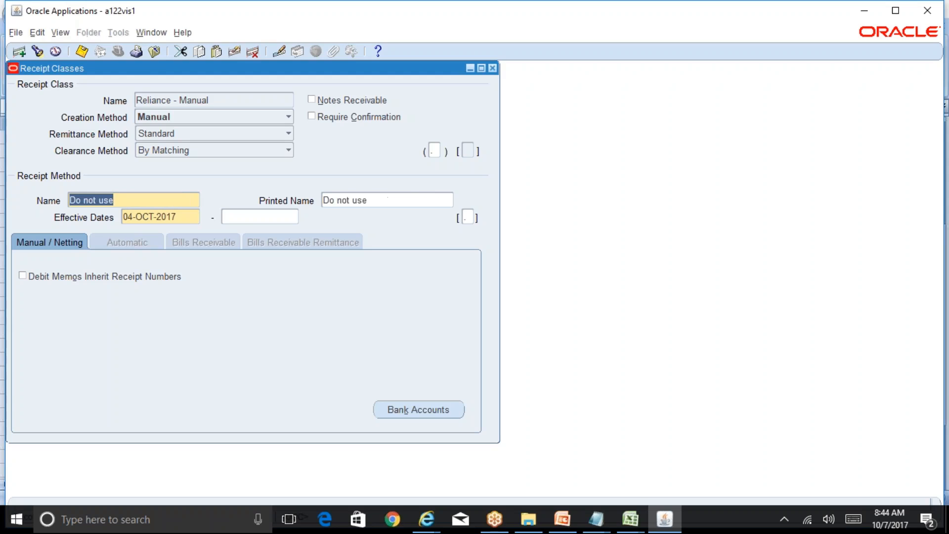
{"action": "key", "text": "Down"}
{"action": "key", "text": "Down"}
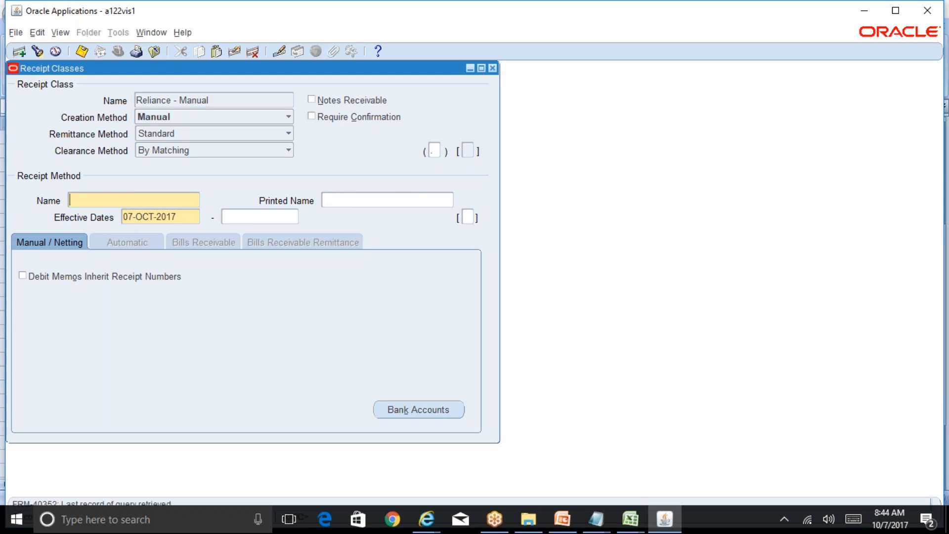
{"action": "key", "text": "Up"}
{"action": "key", "text": "Up"}
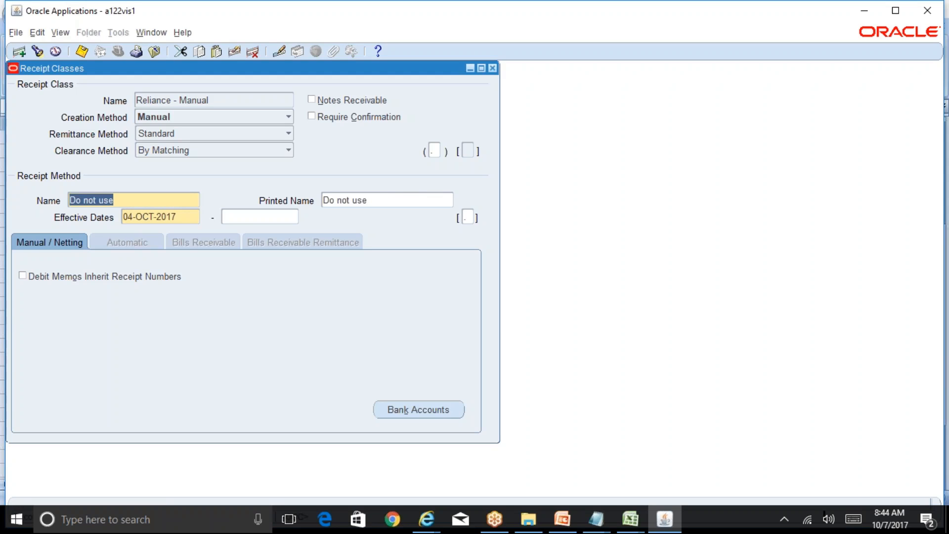
Step: Set the end effective date of the Do not use receipt method to 04-OCT-2017 and save the record
{"action": "key", "text": "Up"}
{"action": "key", "text": "Return"}
{"action": "left_click", "coordinate": [258, 220]}
{"action": "type", "text": "04"}
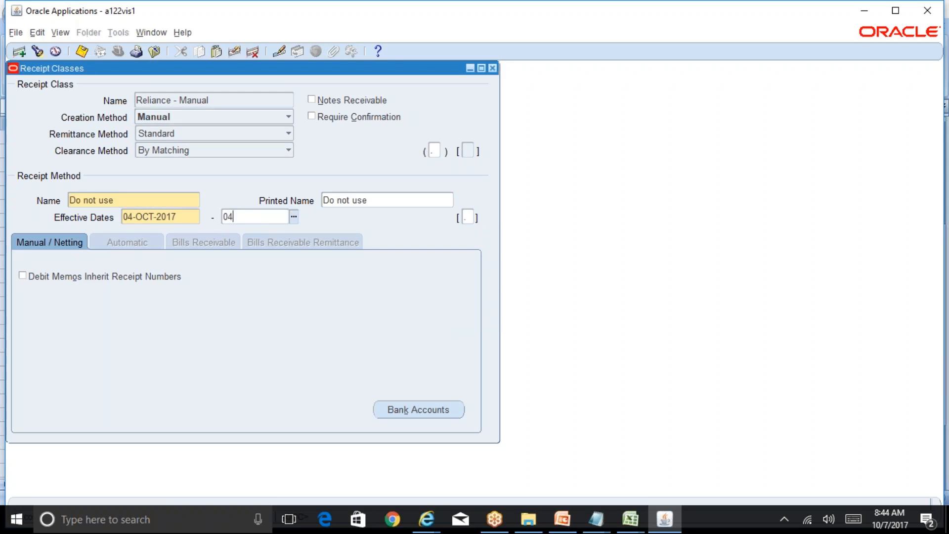
{"action": "type", "text": "-OCT-2017"}
{"action": "key", "text": "ctrl+s"}
{"action": "left_click", "coordinate": [127, 198]}
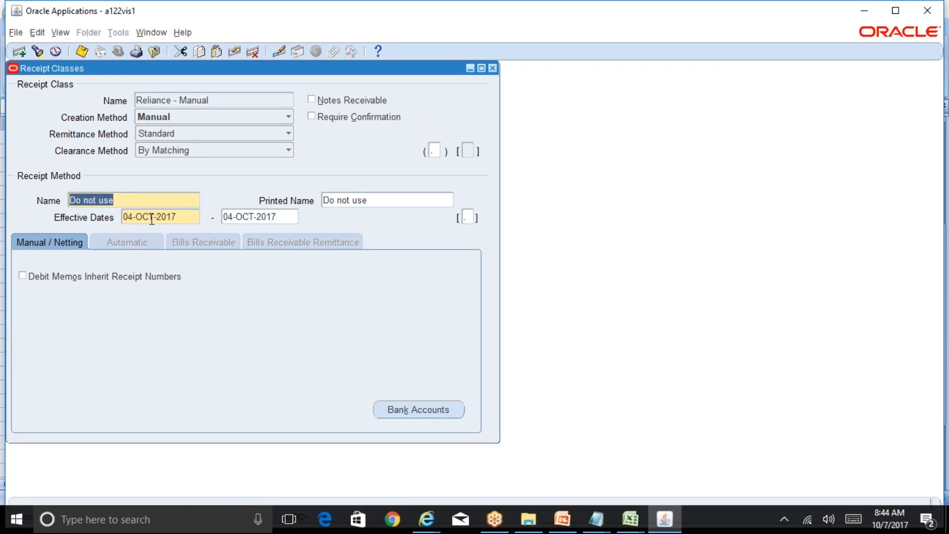
Step: Review the Directly, By Automatic Clearing and By Matching clearance options, leaving By Matching selected
{"action": "left_click", "coordinate": [174, 148]}
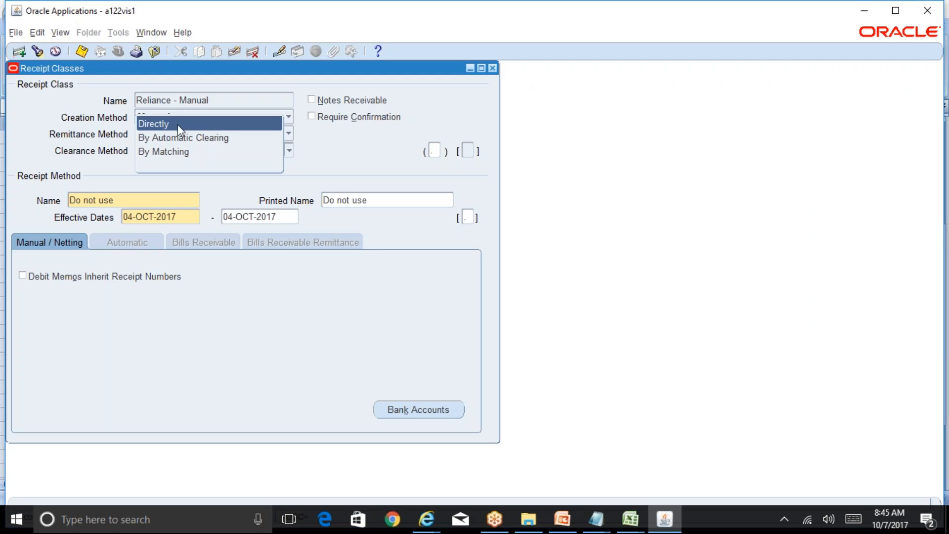
{"action": "left_click", "coordinate": [404, 175]}
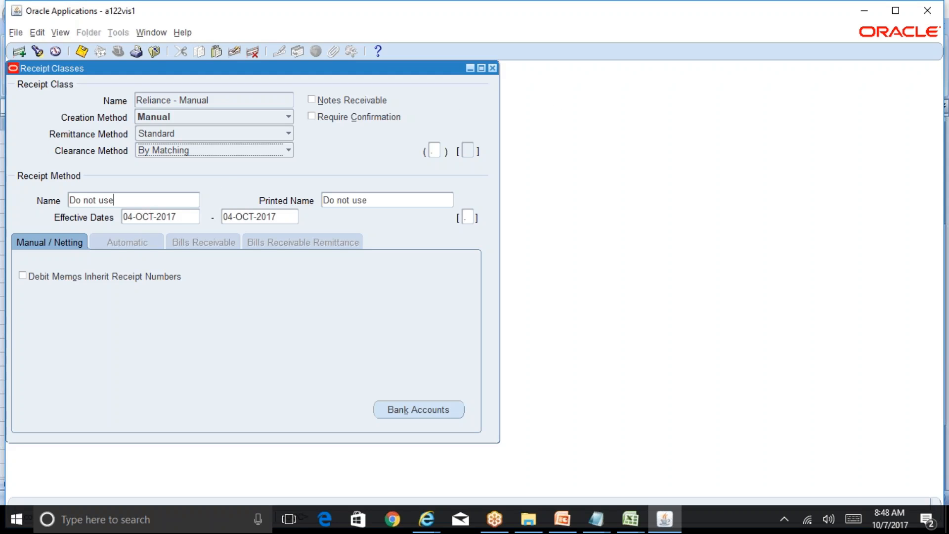
Step: Examine the remittance bank account and GL accounts of the Reliance ICICI Bank Checking receipt method, then close its Remittance Banks window
{"action": "left_click", "coordinate": [185, 203]}
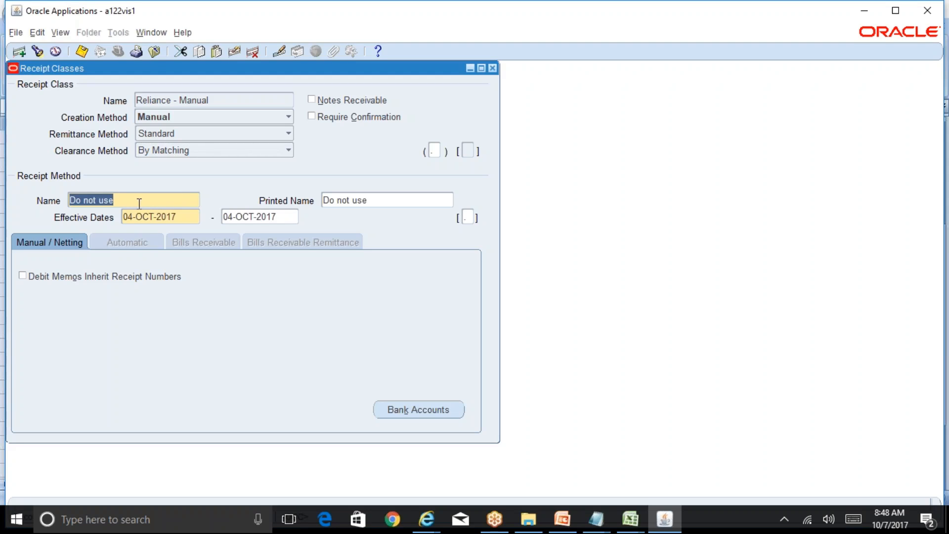
{"action": "key", "text": "Down"}
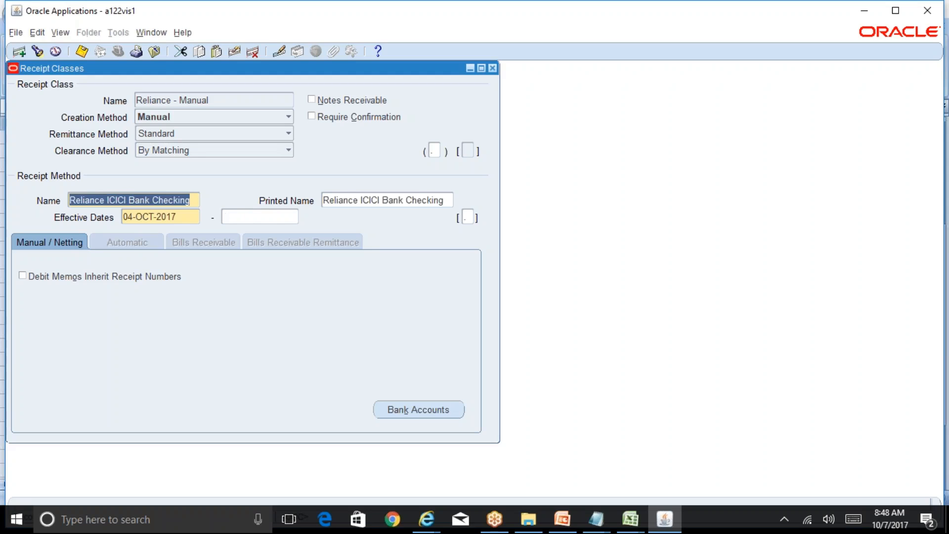
{"action": "key", "text": "Up"}
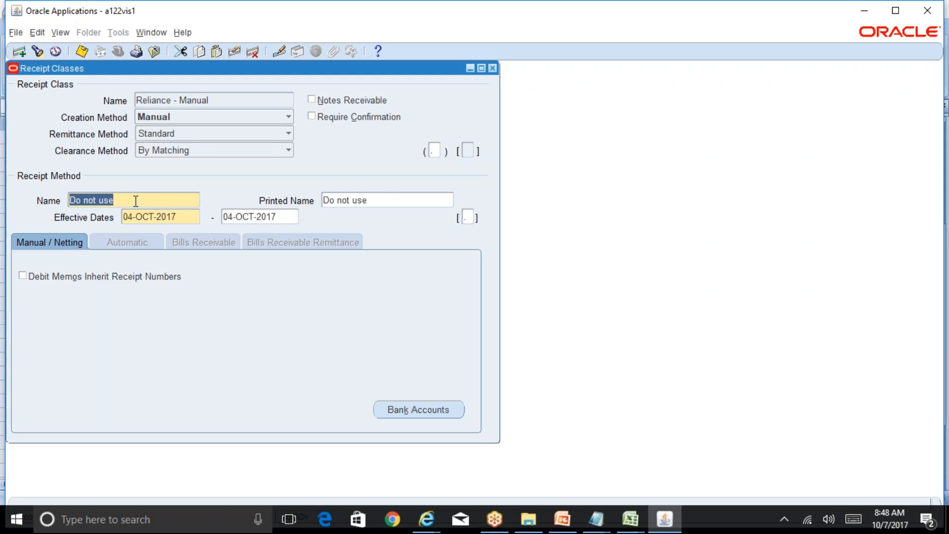
{"action": "key", "text": "Down"}
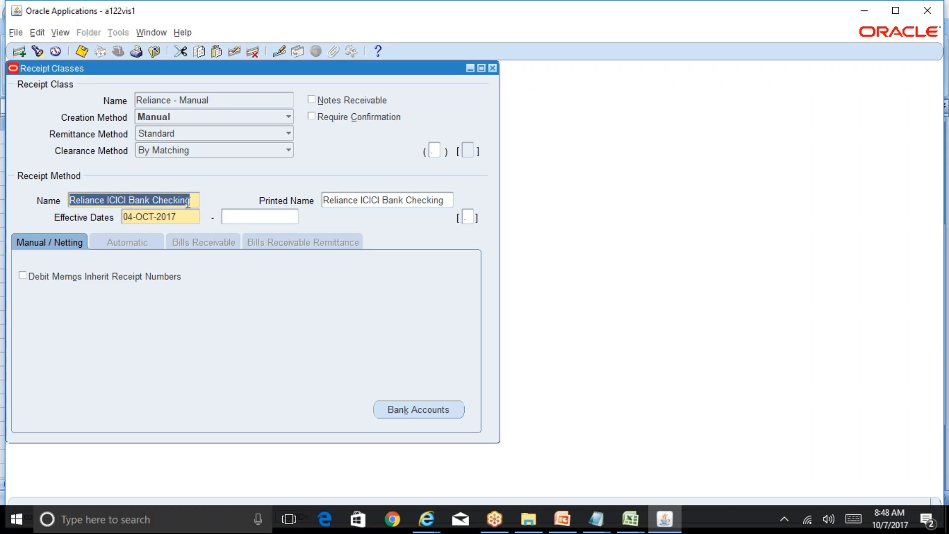
{"action": "left_click", "coordinate": [441, 410]}
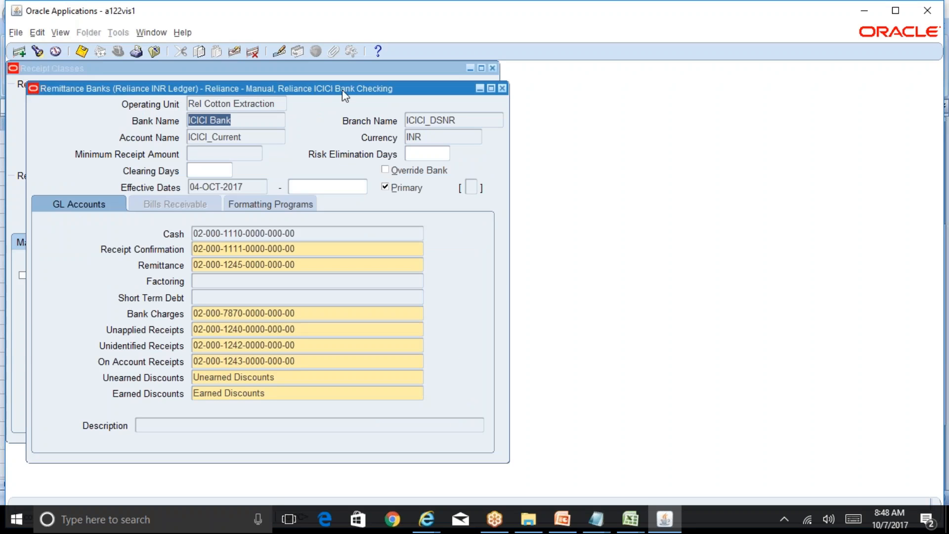
{"action": "left_click_drag", "start_coordinate": [342, 90], "coordinate": [706, 104]}
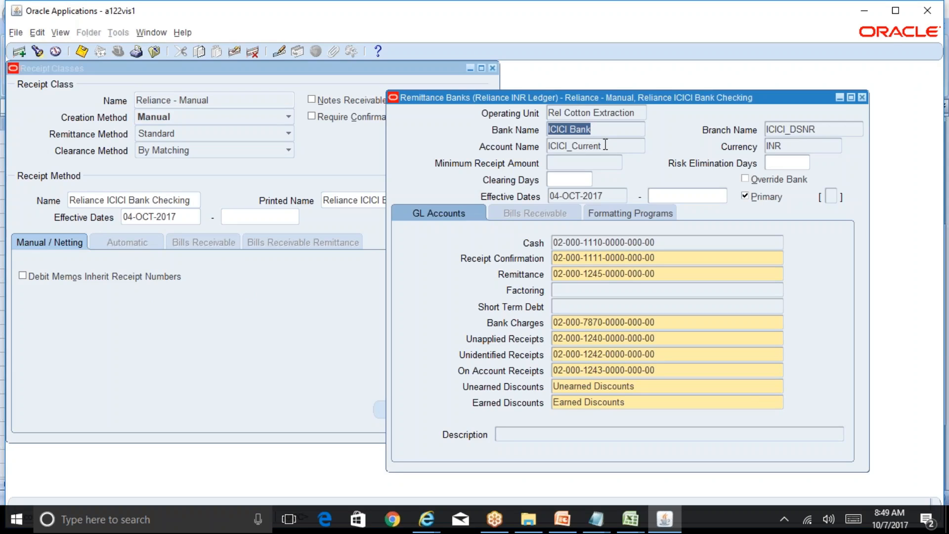
{"action": "left_click", "coordinate": [861, 97]}
Step: Rename the Reliance ICICI Bank Checking receipt method as Reliance ICICI Bank Current
{"action": "left_click", "coordinate": [198, 200]}
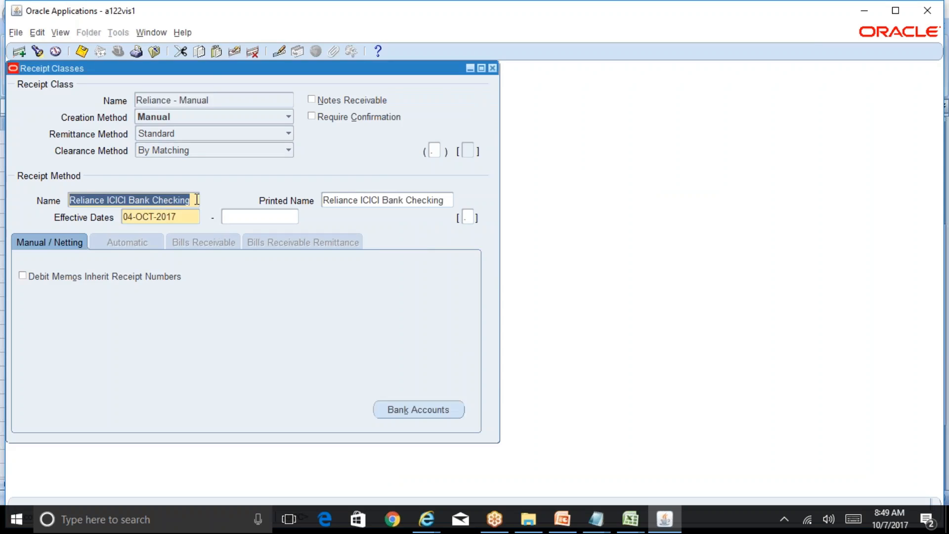
{"action": "key", "text": "BackSpace"}
{"action": "key", "text": "BackSpace"}
{"action": "key", "text": "BackSpace"}
{"action": "key", "text": "BackSpace"}
{"action": "key", "text": "BackSpace"}
{"action": "key", "text": "BackSpace"}
{"action": "key", "text": "BackSpace"}
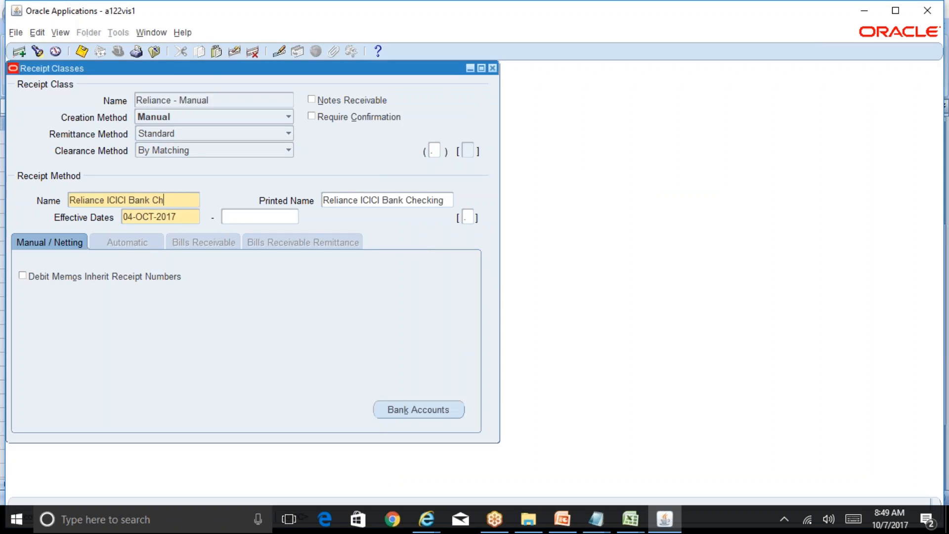
{"action": "type", "text": "urrent"}
{"action": "key", "text": "Tab"}
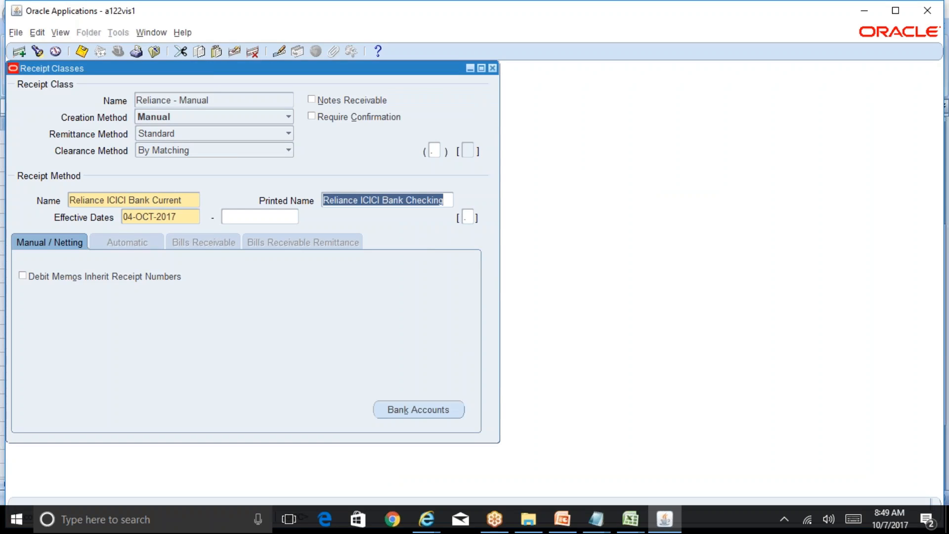
Step: Set the receipt method's printed name to Reliance ICICI Bank Current and save the record
{"action": "key", "text": "End"}
{"action": "key", "text": "BackSpace"}
{"action": "key", "text": "BackSpace"}
{"action": "key", "text": "BackSpace"}
{"action": "key", "text": "BackSpace"}
{"action": "key", "text": "BackSpace"}
{"action": "key", "text": "BackSpace"}
{"action": "key", "text": "BackSpace"}
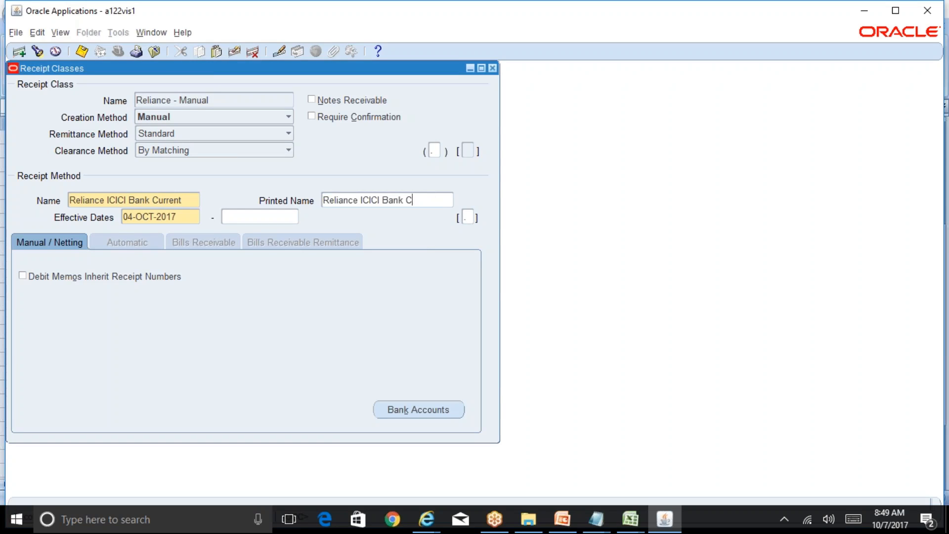
{"action": "type", "text": "urrent"}
{"action": "key", "text": "ctrl+s"}
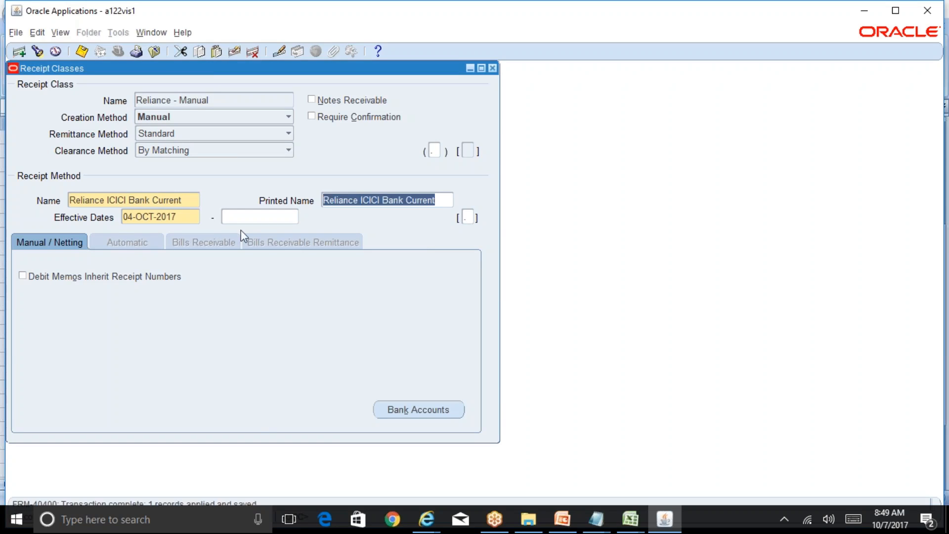
Step: Open the bank accounts of the Reliance ICICI Bank Current receipt method and place the Remittance Banks window beside the receipt class details
{"action": "left_click", "coordinate": [440, 417]}
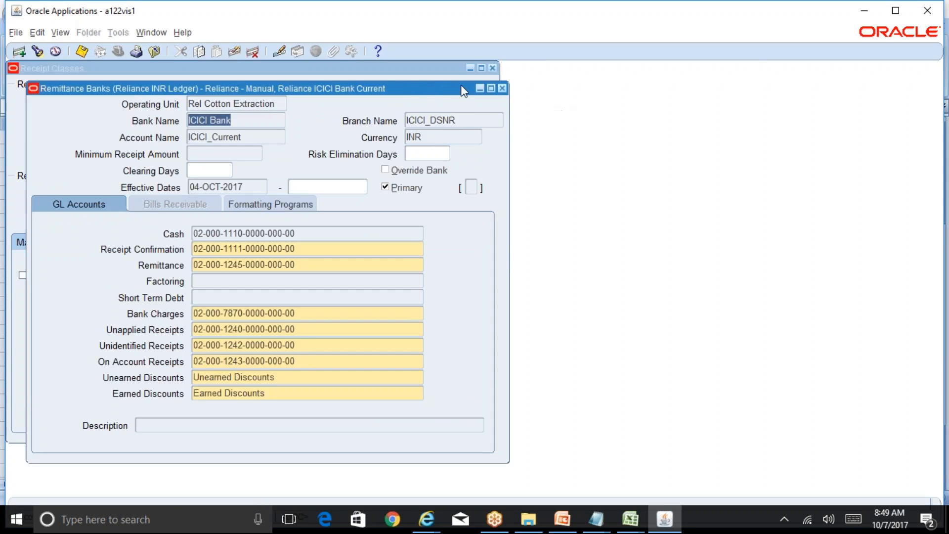
{"action": "left_click_drag", "start_coordinate": [461, 85], "coordinate": [830, 73]}
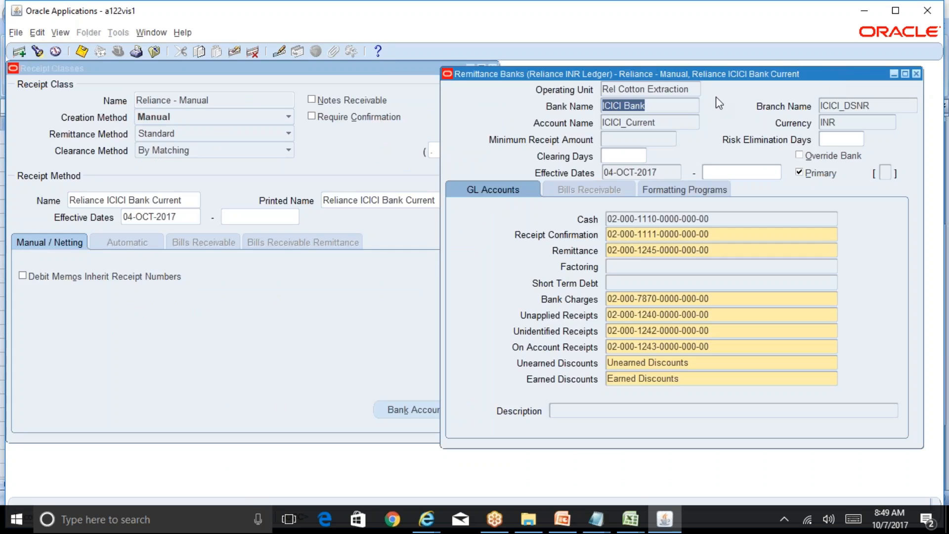
Step: Close the Session 9 presentation in PowerPoint, open Reliance Group Structure from the Oracle Financials Training_Sep-2017 folder, and show the Reliance Group Org Structure slide
{"action": "left_click", "coordinate": [573, 521]}
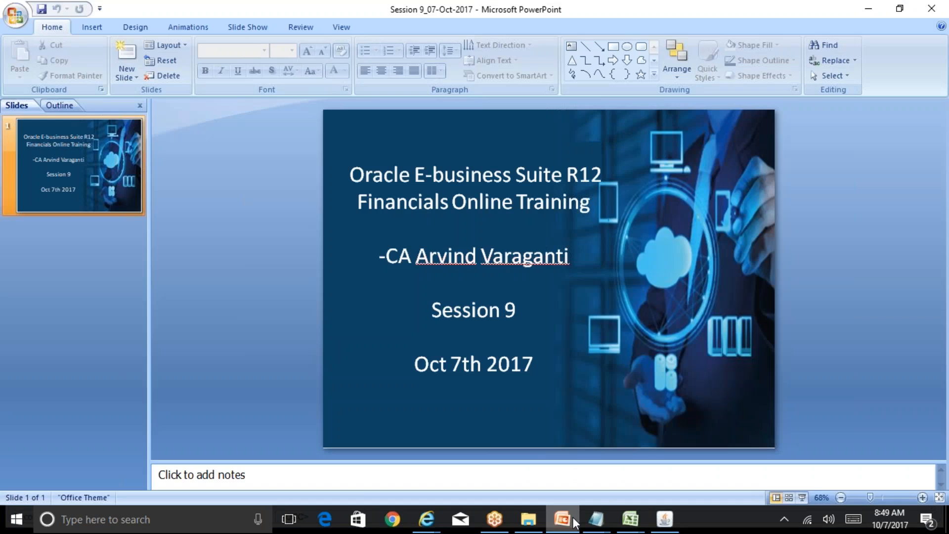
{"action": "left_click", "coordinate": [933, 8]}
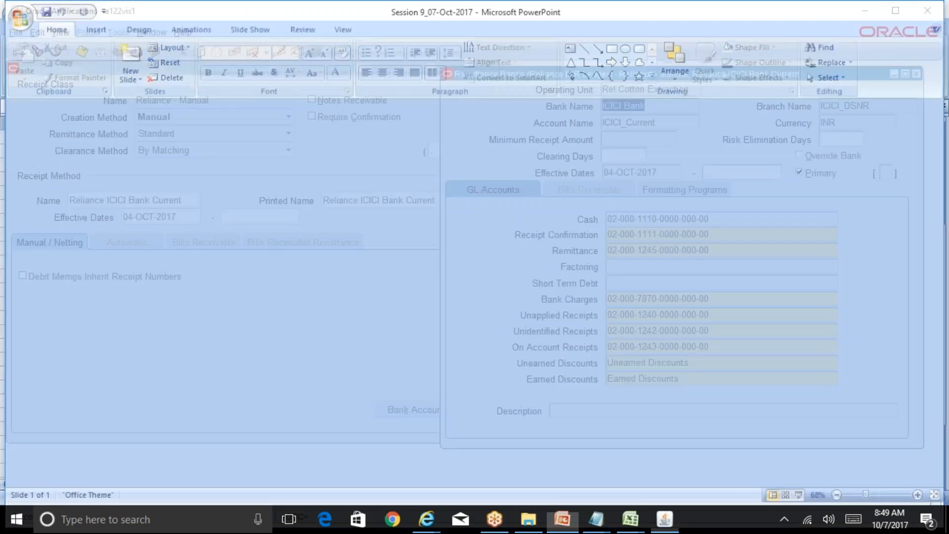
{"action": "left_click", "coordinate": [528, 519]}
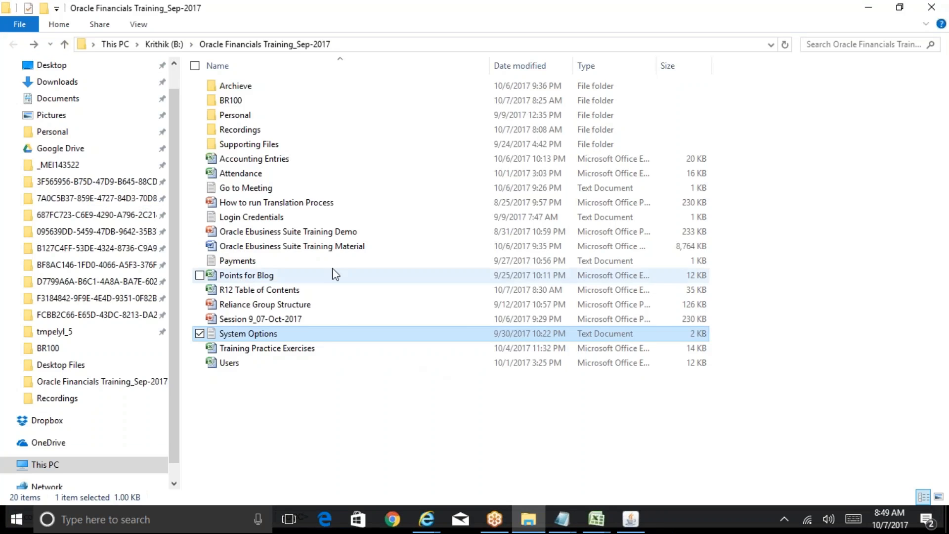
{"action": "left_click", "coordinate": [288, 305]}
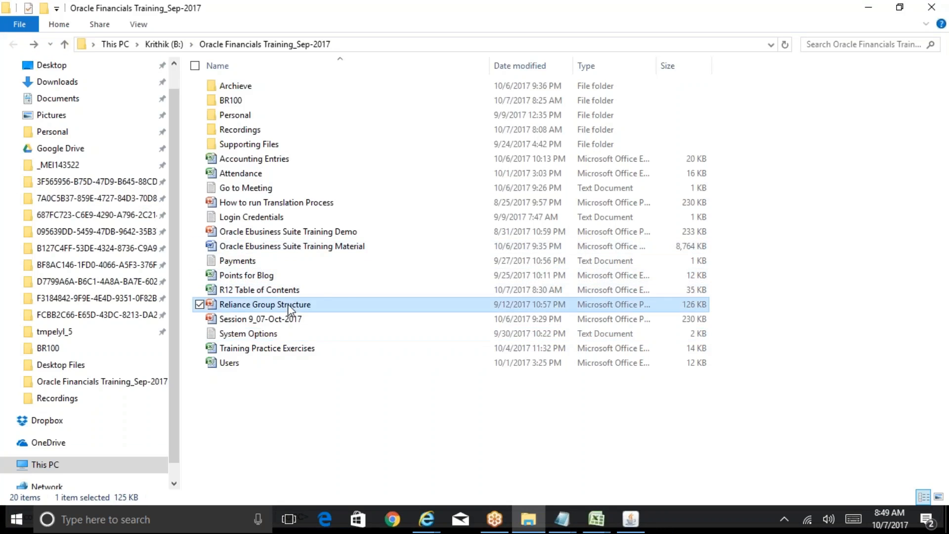
{"action": "double_click", "coordinate": [289, 306]}
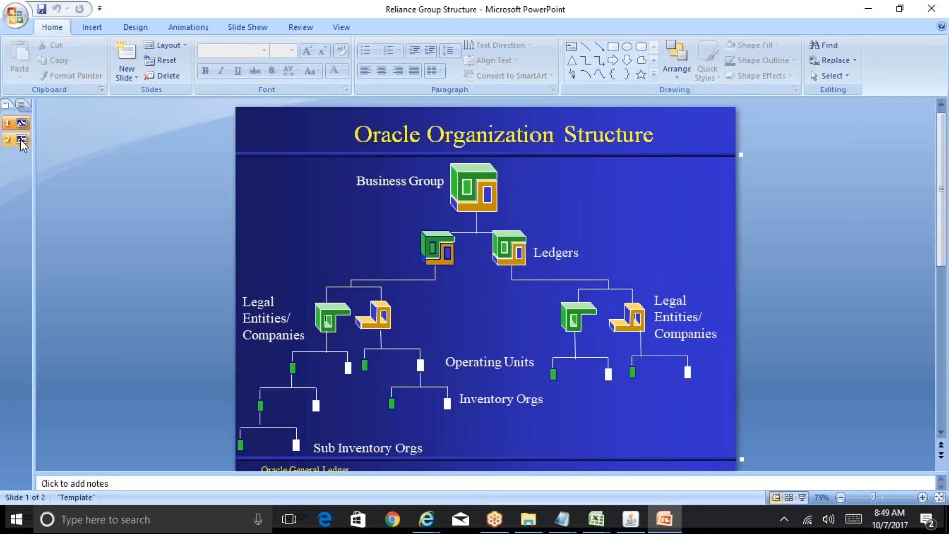
{"action": "left_click", "coordinate": [21, 140]}
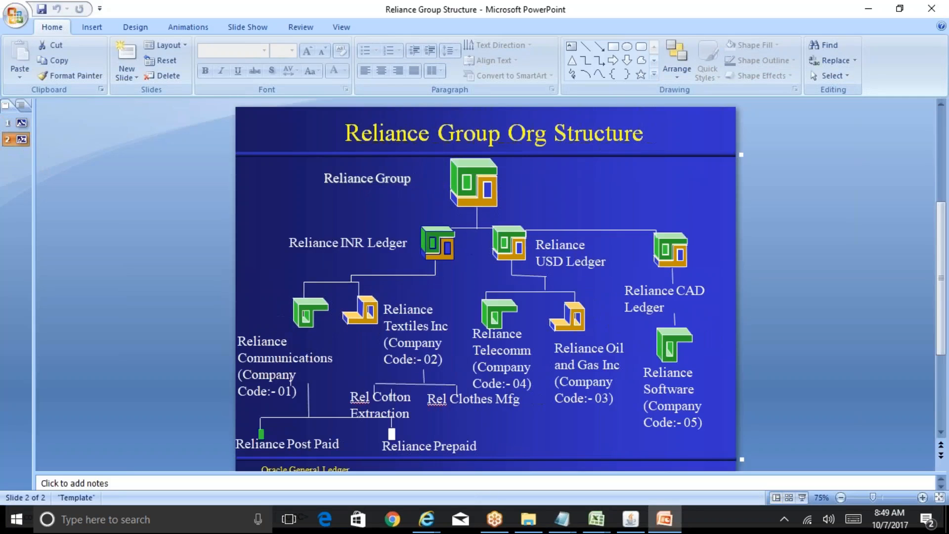
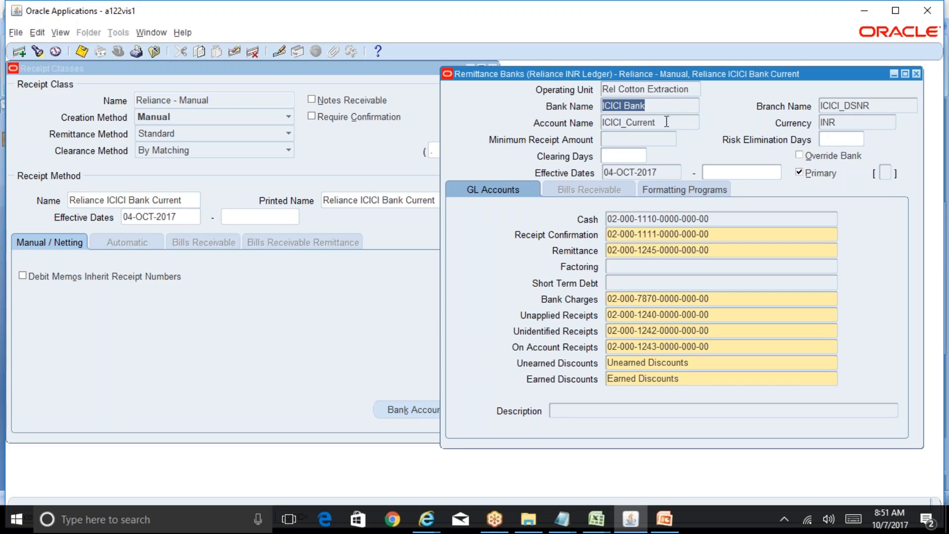
Step: In Oracle Applications, examine the remittance bank's account name, effective date, and Cash, Receipt Confirmation and Remittance accounts
{"action": "key", "text": "Tab"}
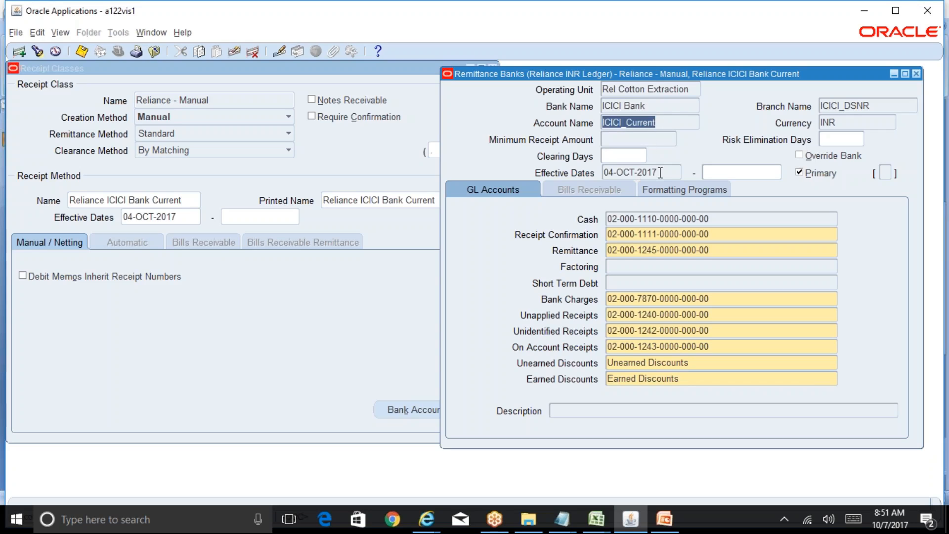
{"action": "key", "text": "Tab"}
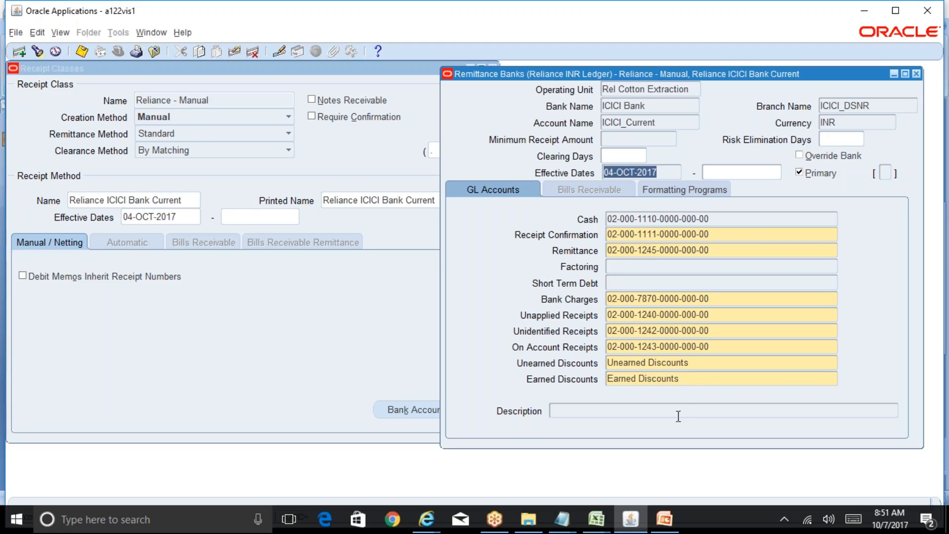
{"action": "left_click", "coordinate": [716, 219]}
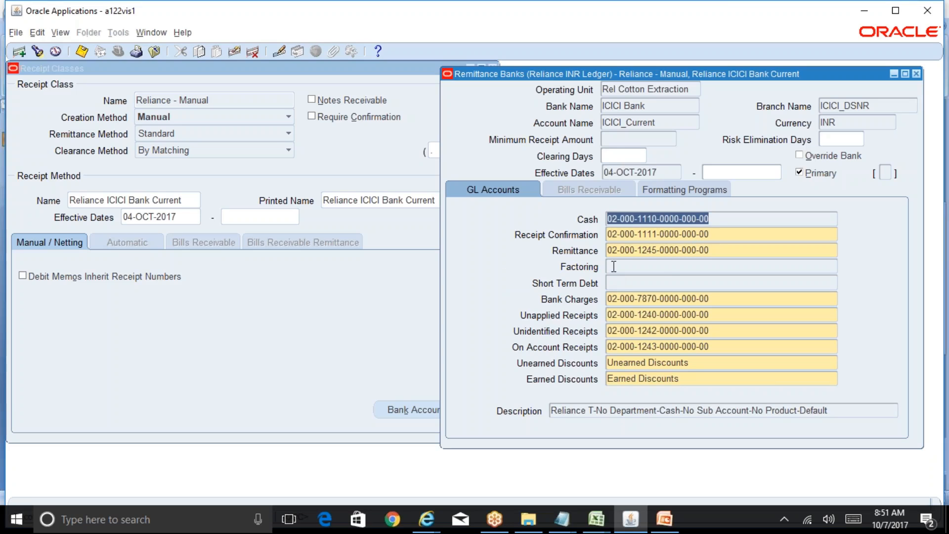
{"action": "left_click", "coordinate": [732, 236]}
{"action": "left_click", "coordinate": [733, 249]}
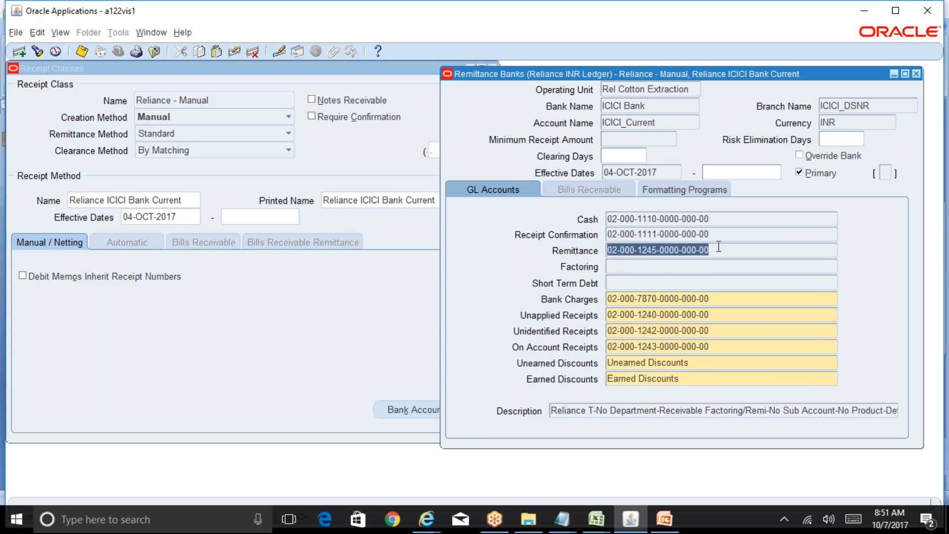
Step: Review the Unapplied, Unidentified and On Account Receipts accounts and the Unearned and Earned Discounts activities
{"action": "left_click", "coordinate": [721, 315]}
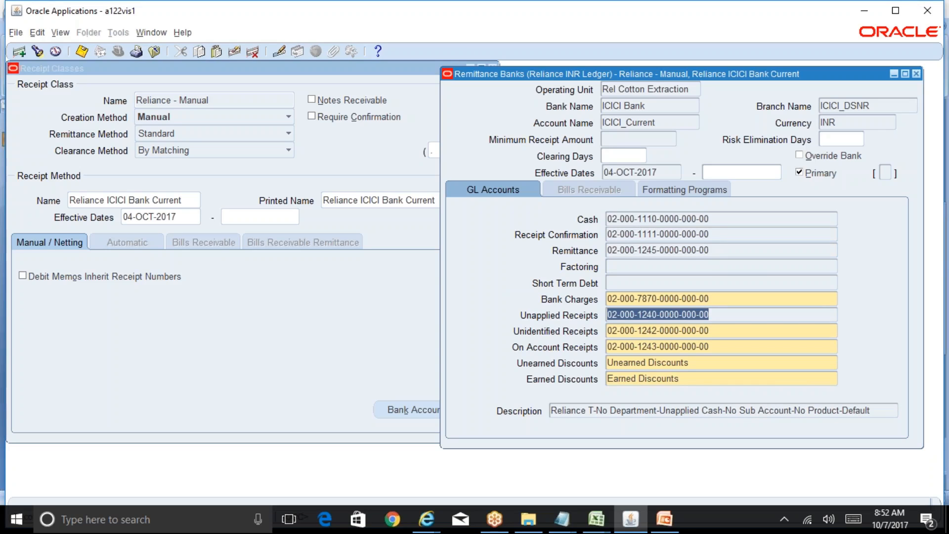
{"action": "left_click", "coordinate": [721, 330]}
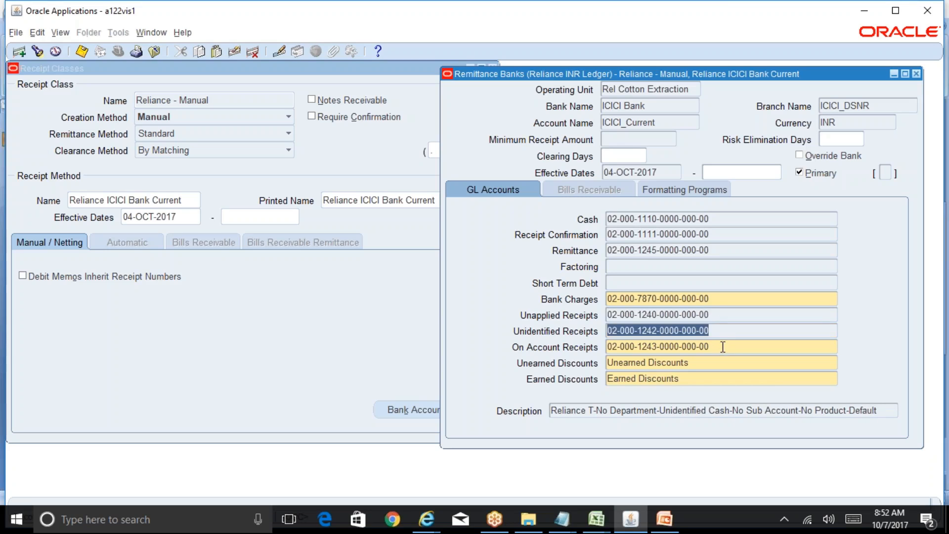
{"action": "left_click", "coordinate": [720, 346]}
{"action": "left_click", "coordinate": [703, 363]}
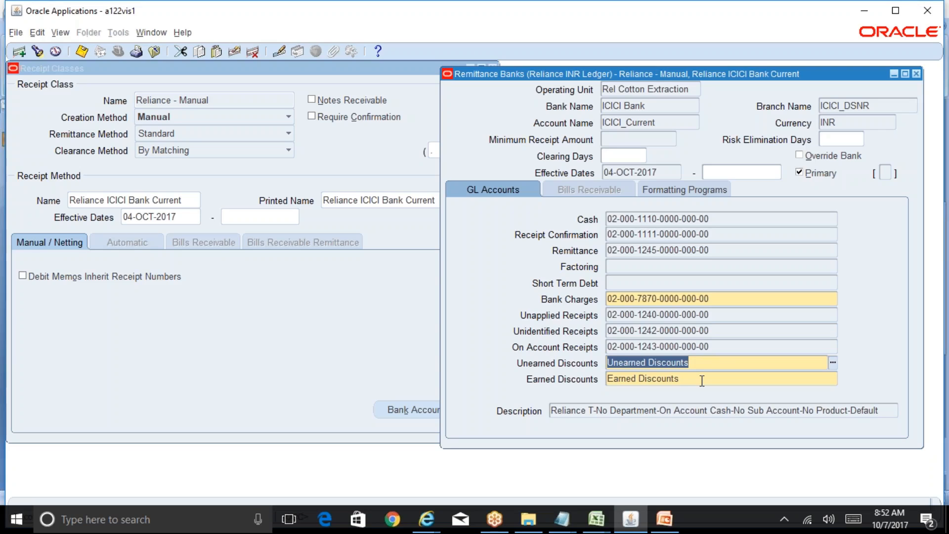
{"action": "key", "text": "Tab"}
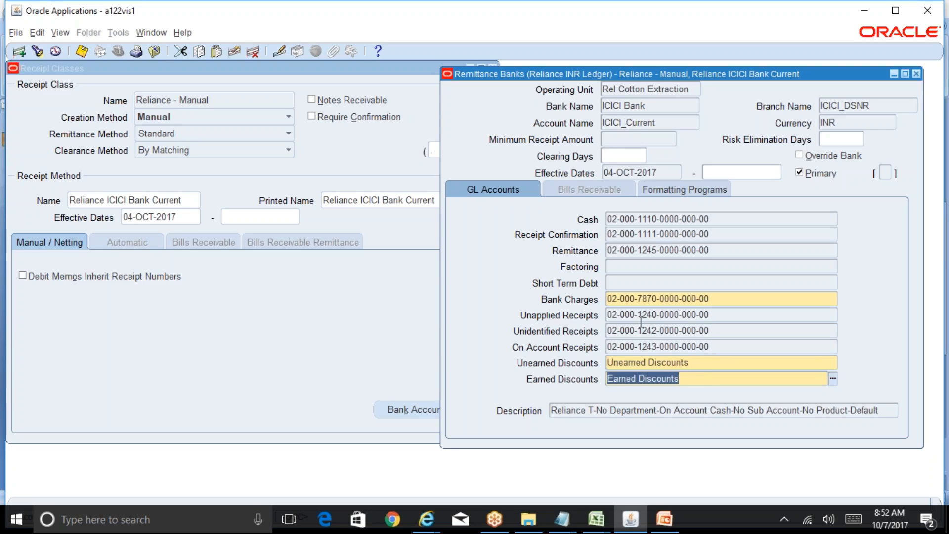
{"action": "key", "text": "shift+Tab"}
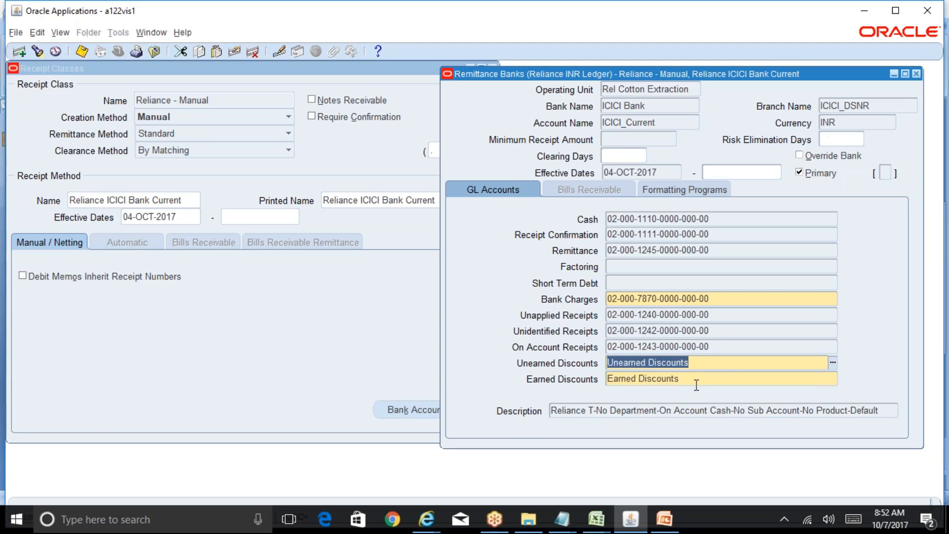
{"action": "key", "text": "Tab"}
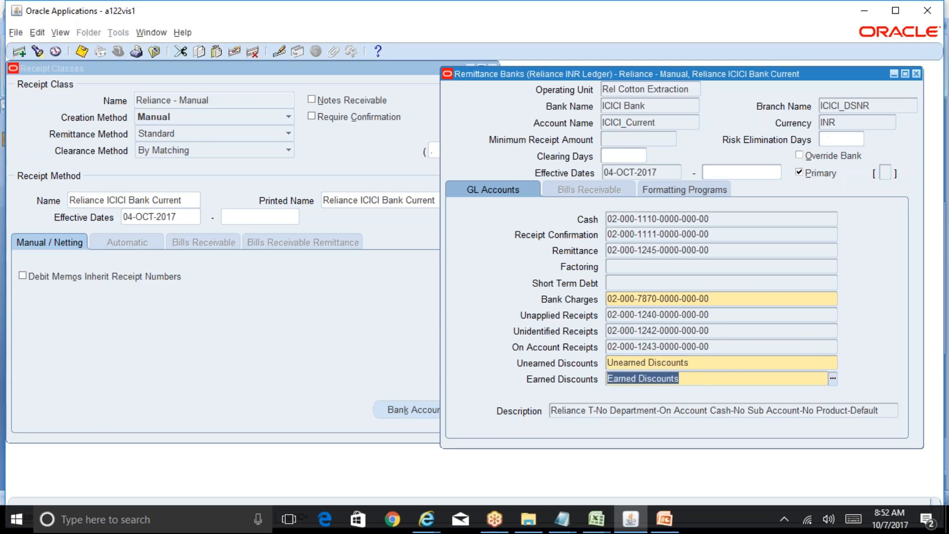
Step: Check the On Account Receipts and Bank Charges accounts, and inspect the Receipt Confirmation account's segments without changing them
{"action": "left_click", "coordinate": [709, 346]}
{"action": "left_click", "coordinate": [711, 298]}
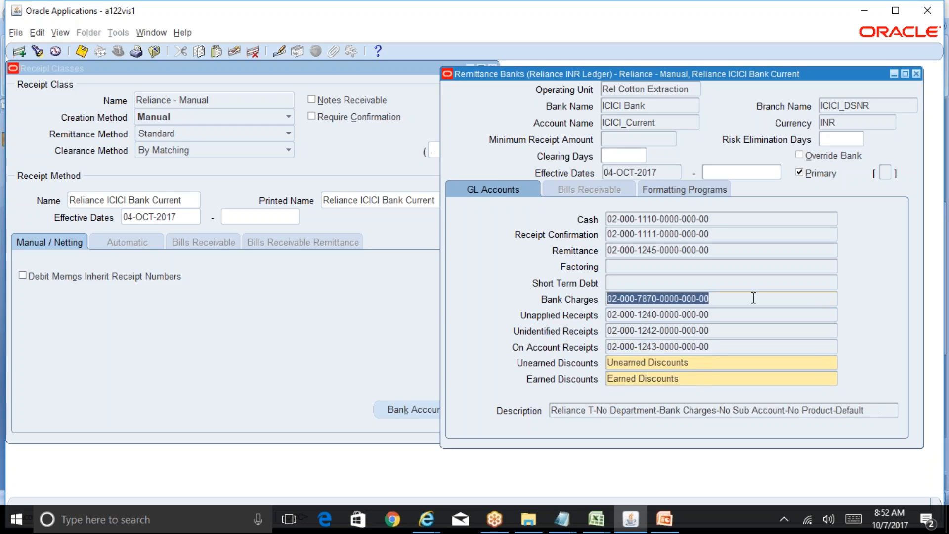
{"action": "double_click", "coordinate": [710, 233]}
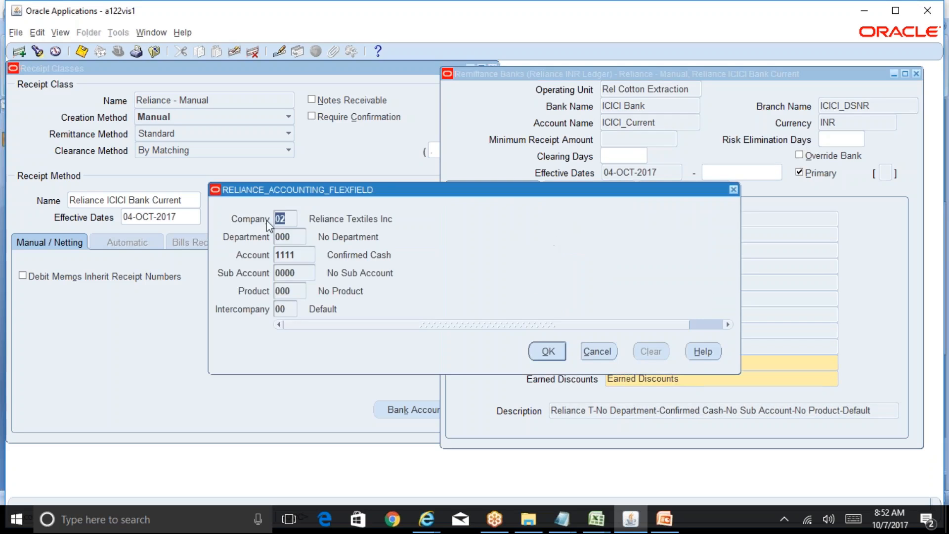
{"action": "left_click", "coordinate": [597, 353]}
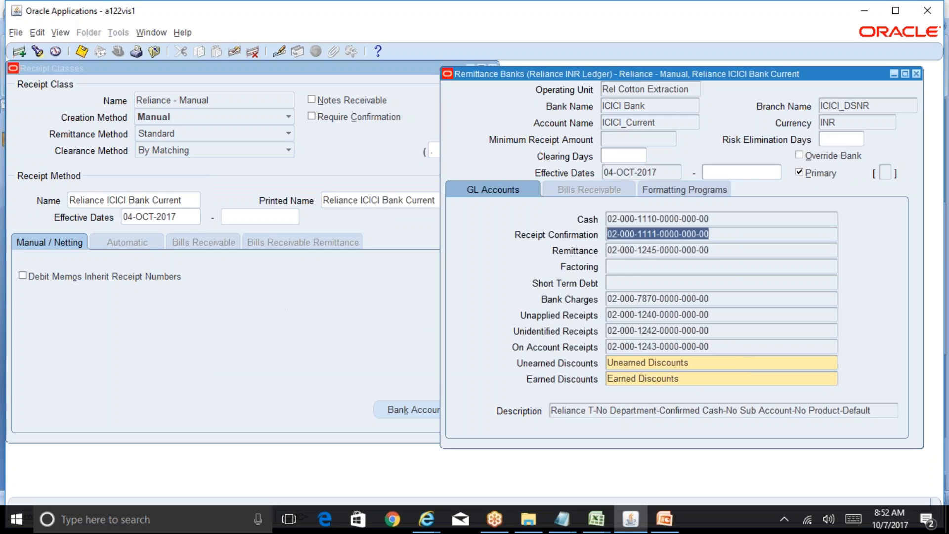
Step: Compare the receivables activities assigned to Unearned Discounts and Earned Discounts
{"action": "left_click", "coordinate": [680, 363]}
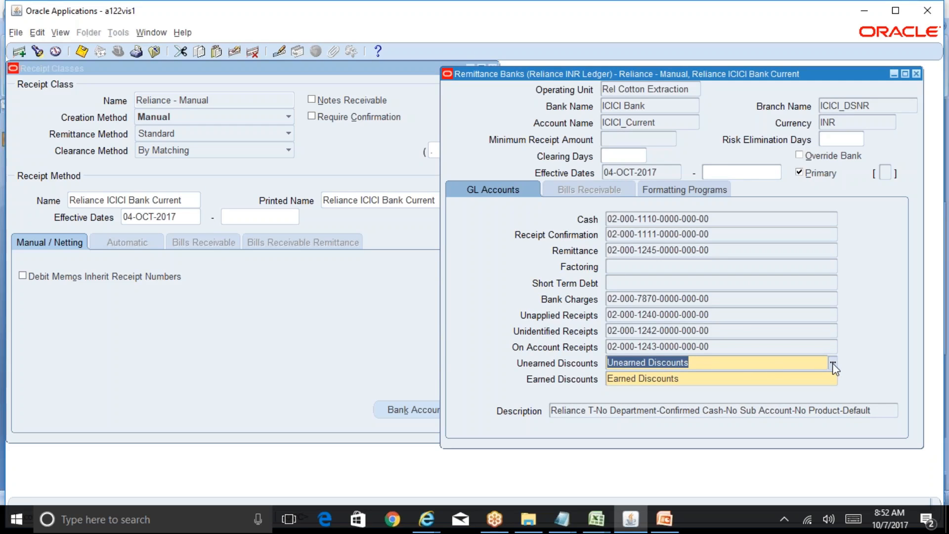
{"action": "key", "text": "Tab"}
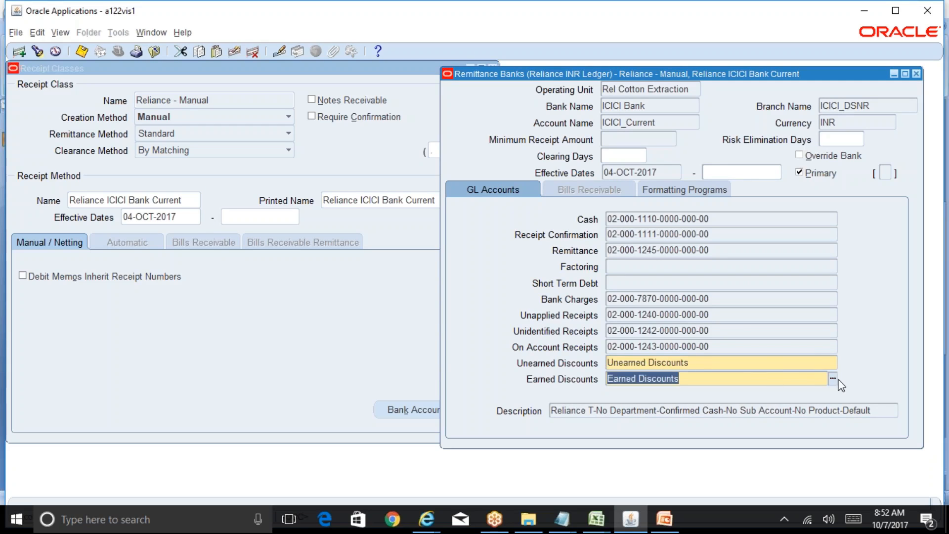
{"action": "left_click", "coordinate": [758, 362]}
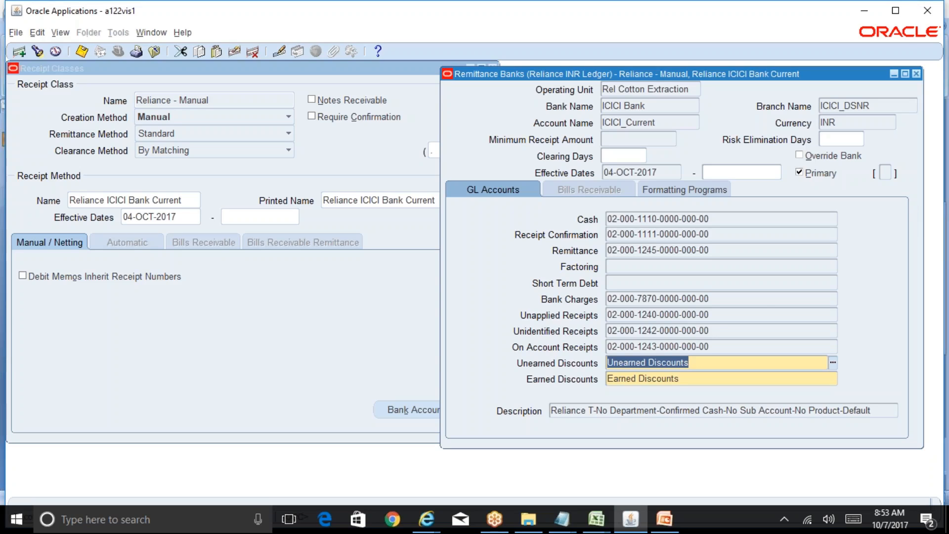
Step: Review the Cash, Unapplied Receipts, Bank Charges and Unidentified Receipts accounts, and inspect the Cash account's segments without changing them
{"action": "left_click", "coordinate": [716, 219]}
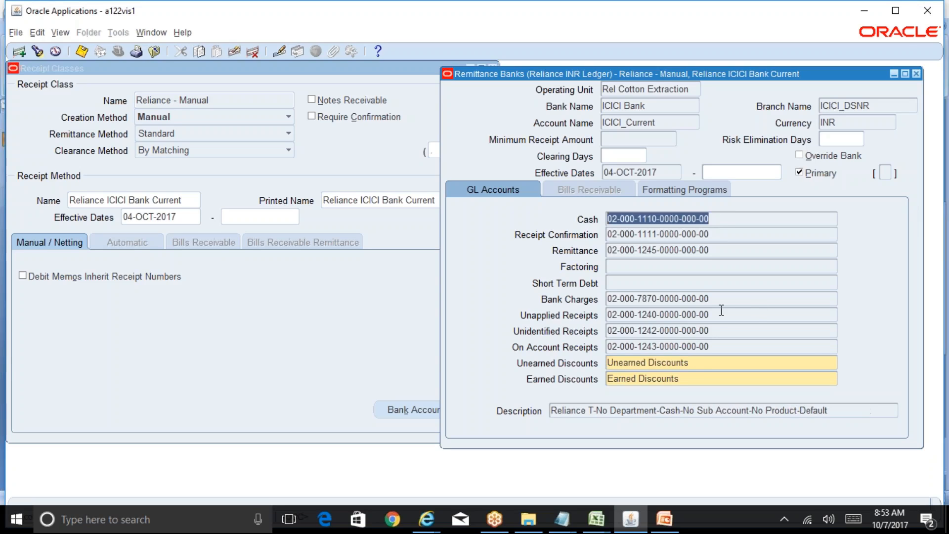
{"action": "left_click", "coordinate": [722, 315]}
{"action": "key", "text": "shift+Tab"}
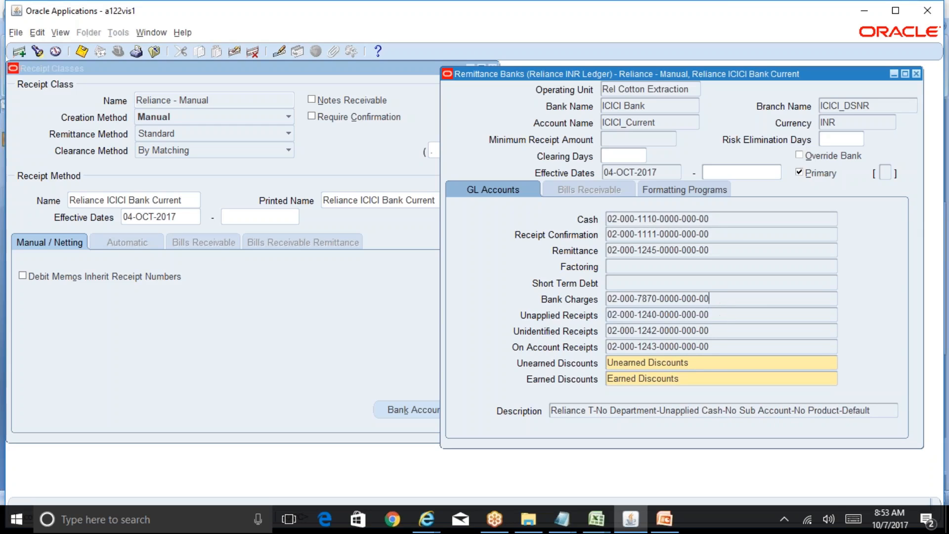
{"action": "left_click", "coordinate": [716, 330]}
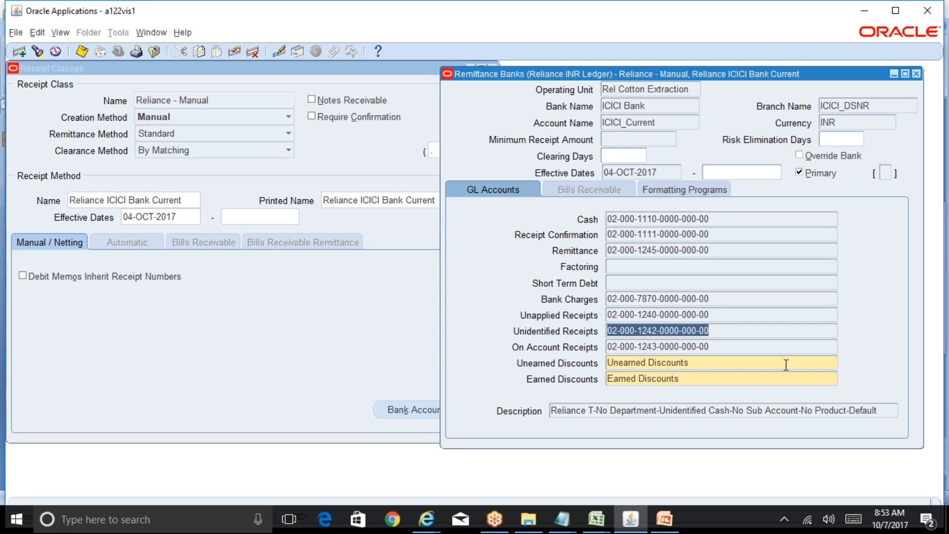
{"action": "left_click", "coordinate": [714, 218]}
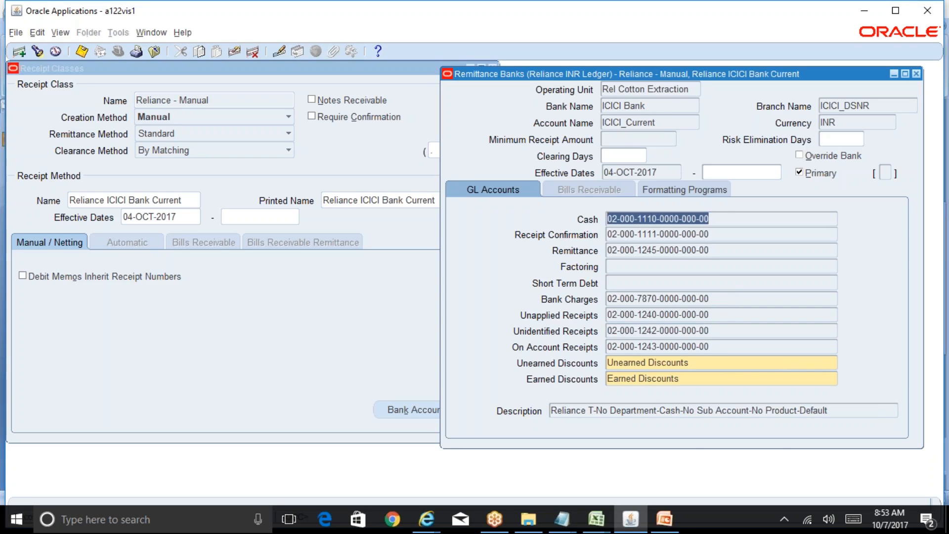
{"action": "key", "text": "ctrl+l"}
{"action": "left_click", "coordinate": [613, 349]}
Step: Show a blank record for an additional remittance bank, and return to the ICICI Bank record
{"action": "left_click", "coordinate": [649, 107]}
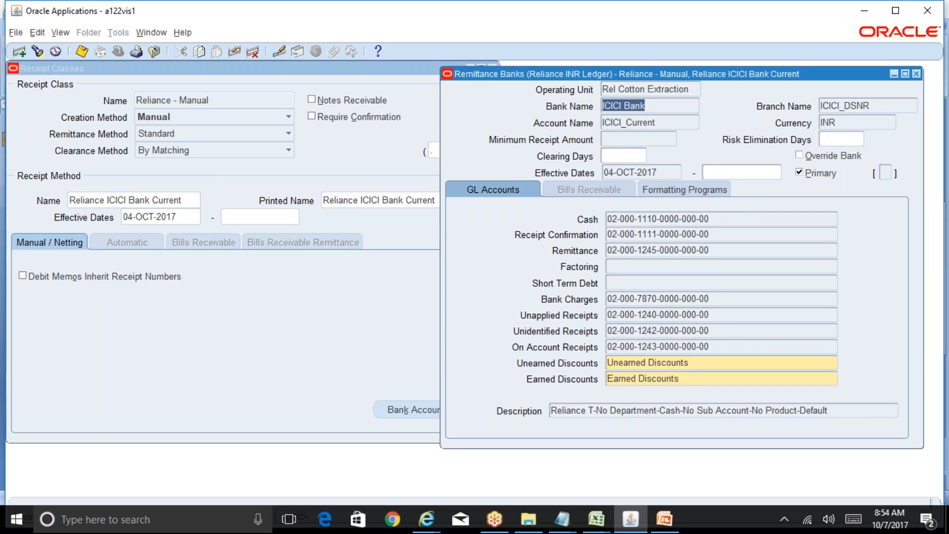
{"action": "key", "text": "ctrl+Down"}
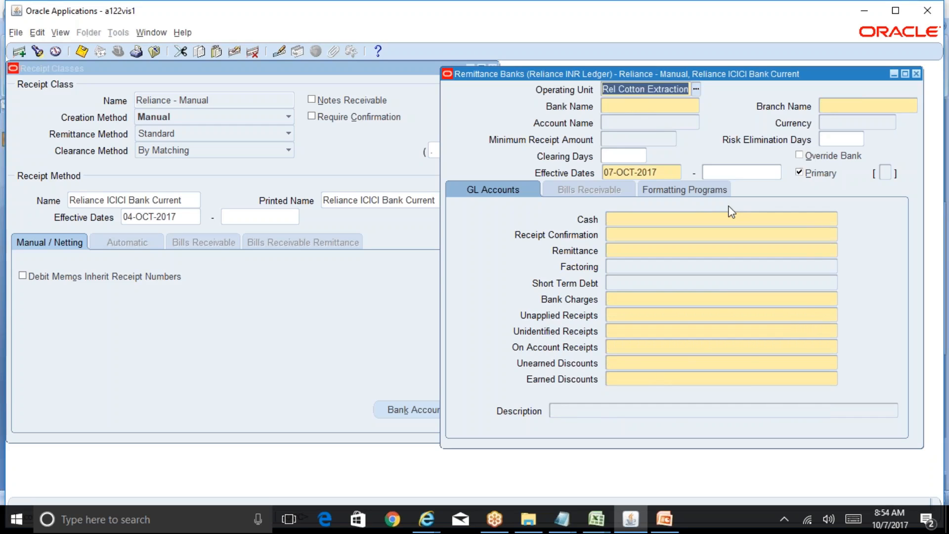
{"action": "key", "text": "Up"}
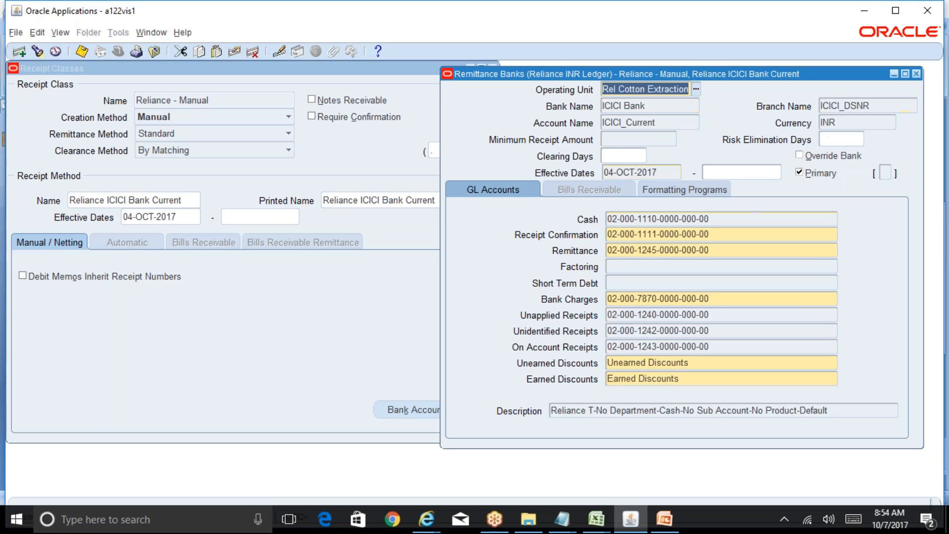
Step: Review the Receipt Confirmation, Remittance, Bank Charges and Unidentified Receipts accounts of the ICICI Bank record
{"action": "left_click", "coordinate": [714, 233]}
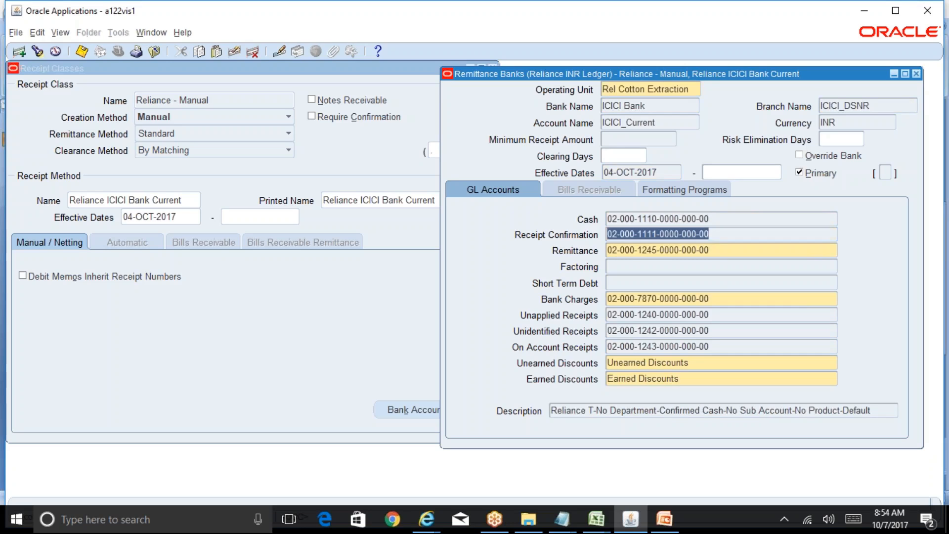
{"action": "left_click", "coordinate": [716, 250]}
{"action": "left_click", "coordinate": [721, 300]}
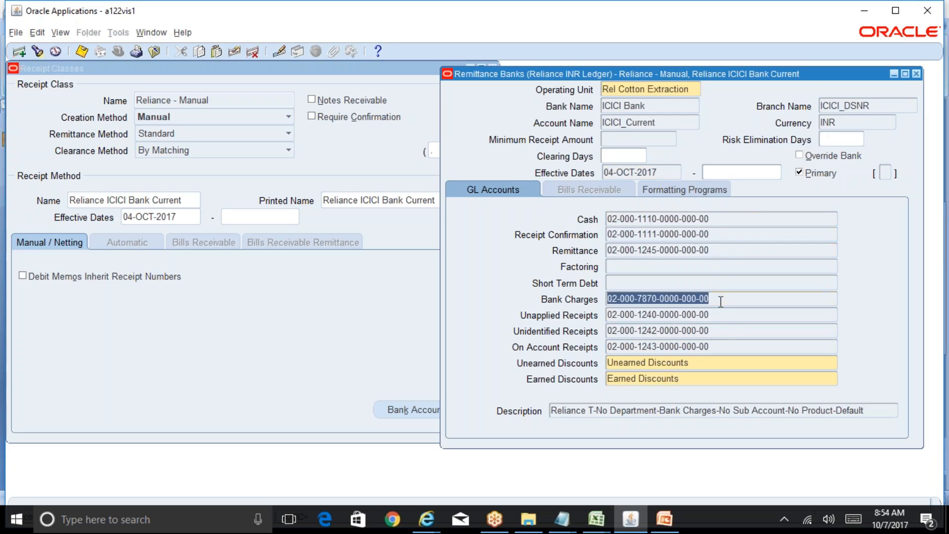
{"action": "left_click", "coordinate": [728, 329]}
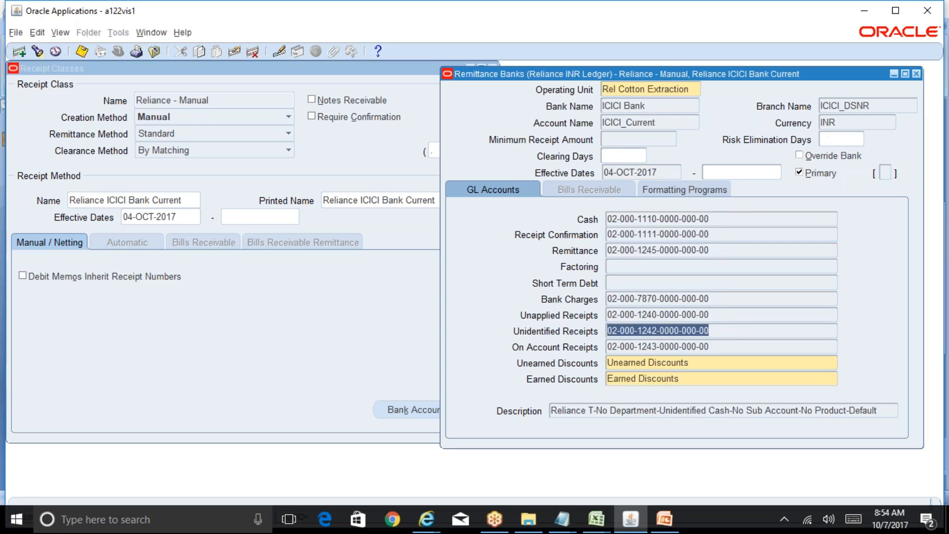
Step: Review the Cash account of the ICICI Bank record and close the remittance bank details
{"action": "left_click", "coordinate": [715, 219]}
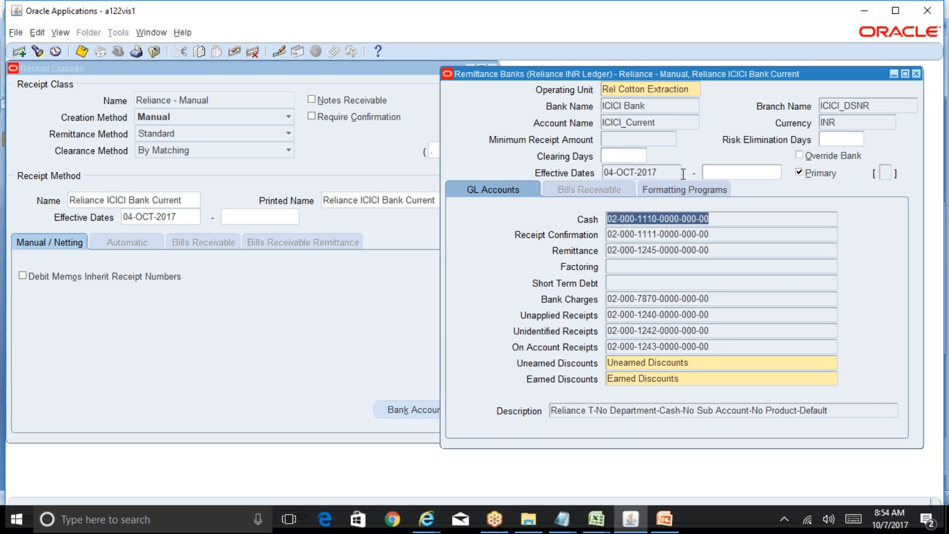
{"action": "left_click", "coordinate": [915, 75]}
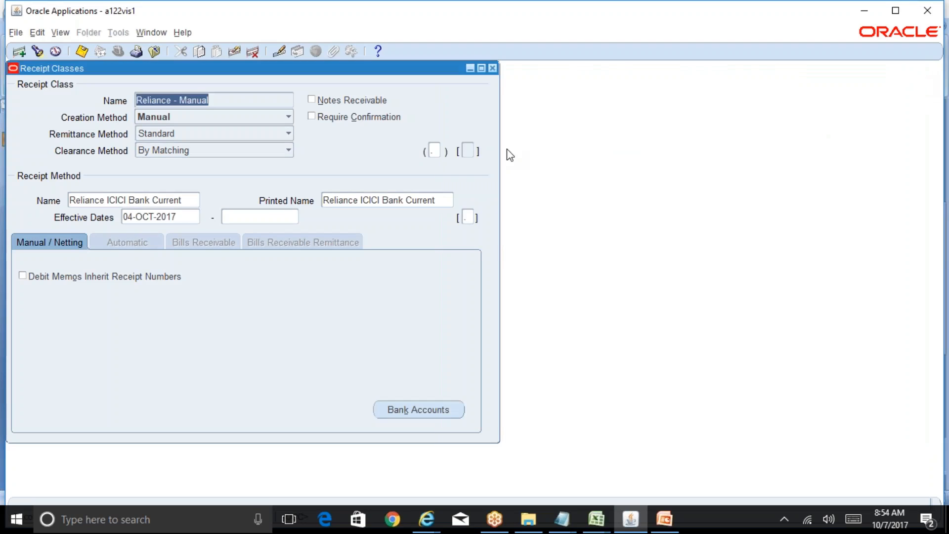
Step: Show a blank receipt method record under Reliance - Manual without committing changes, and clear it to return to Reliance ICICI Bank Current
{"action": "left_click", "coordinate": [182, 202]}
{"action": "key", "text": "Down"}
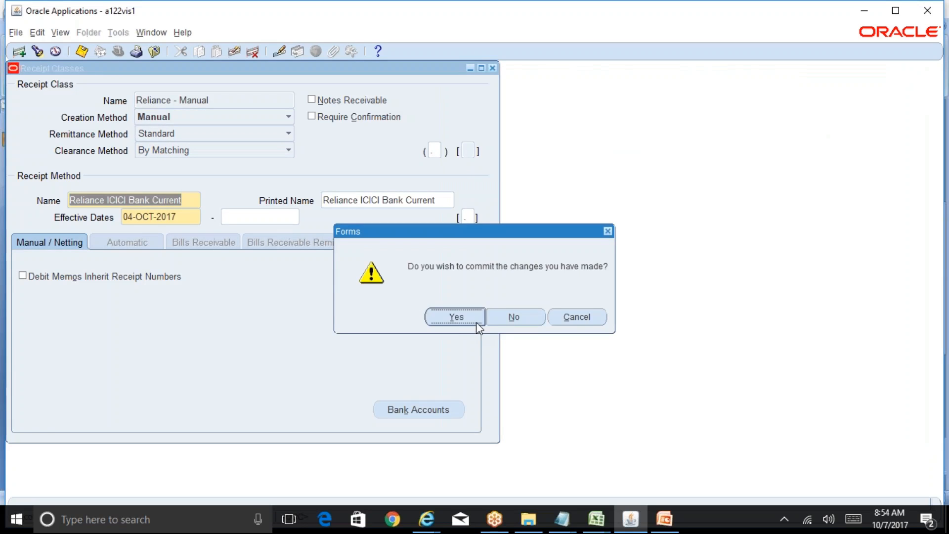
{"action": "left_click", "coordinate": [500, 313]}
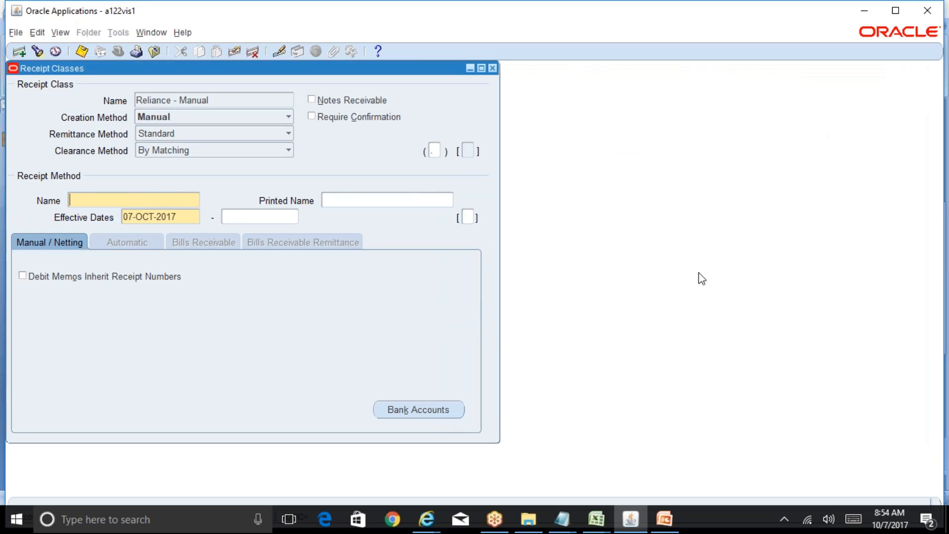
{"action": "key", "text": "alt+e"}
{"action": "key", "text": "u"}
{"action": "key", "text": "r"}
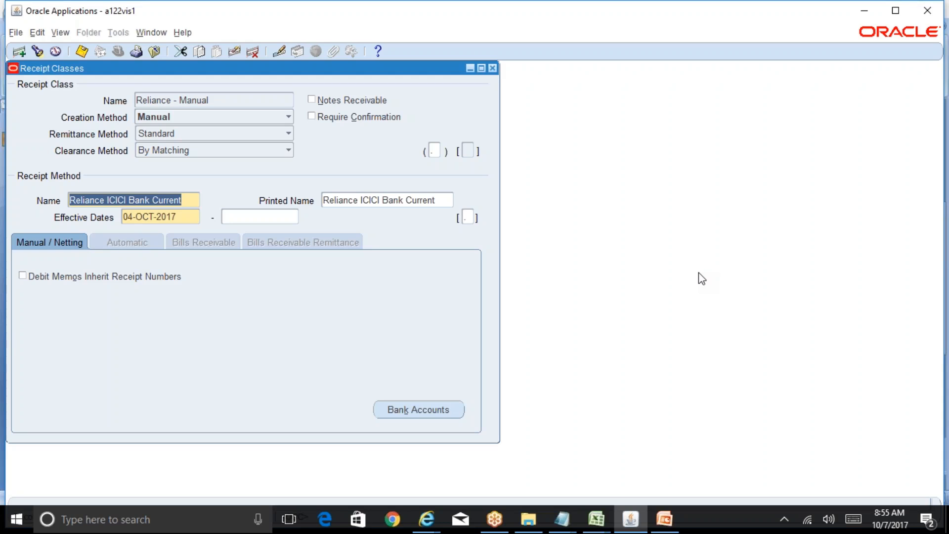
Step: Review the GL accounts of the Reliance ICICI Bank Current remittance bank, and close it together with the receipt class
{"action": "left_click", "coordinate": [451, 410]}
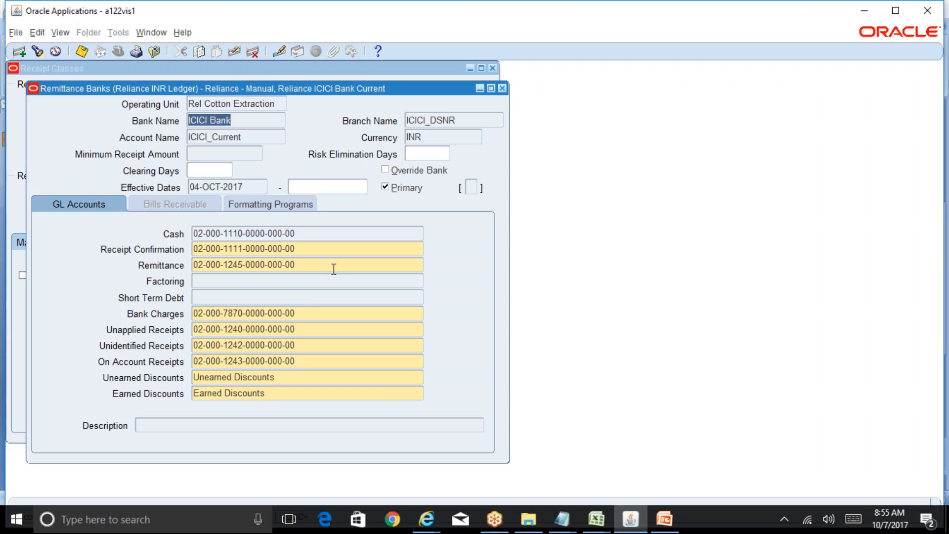
{"action": "left_click", "coordinate": [502, 88]}
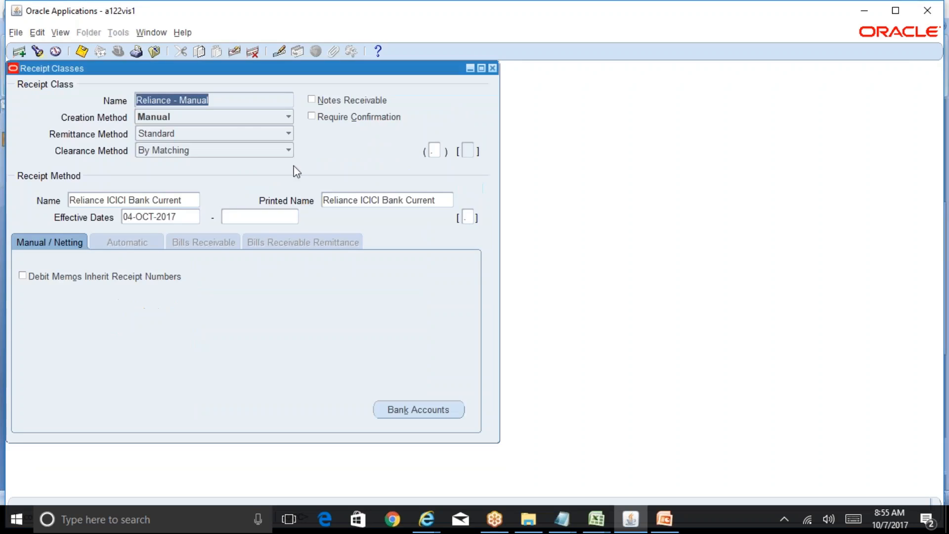
{"action": "left_click", "coordinate": [492, 68]}
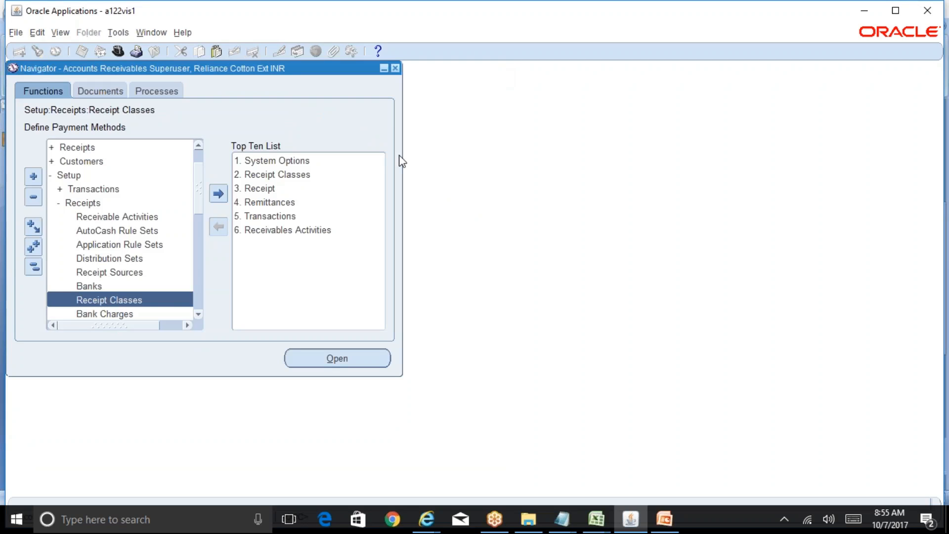
Step: Reopen Receipt Classes and query for class names matching Rel%
{"action": "double_click", "coordinate": [156, 292]}
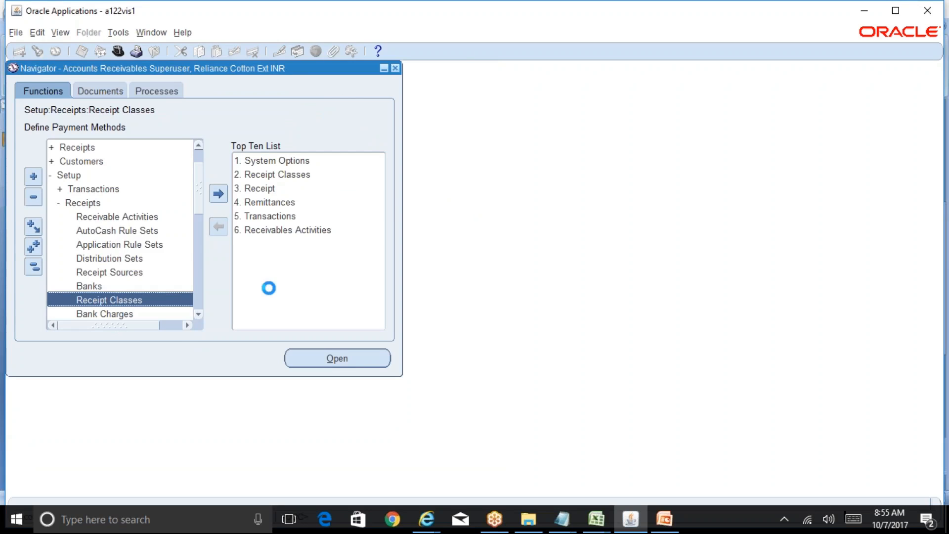
{"action": "key", "text": "F11"}
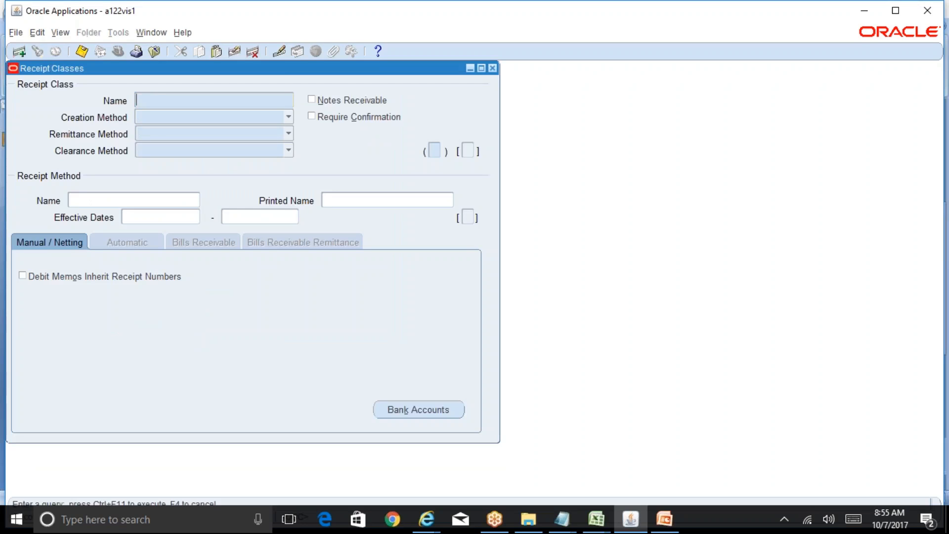
{"action": "type", "text": "Rel%"}
{"action": "key", "text": "ctrl+F11"}
Step: Go to the Reliance ICICI Bank Current receipt method and open its bank accounts
{"action": "left_click", "coordinate": [116, 200]}
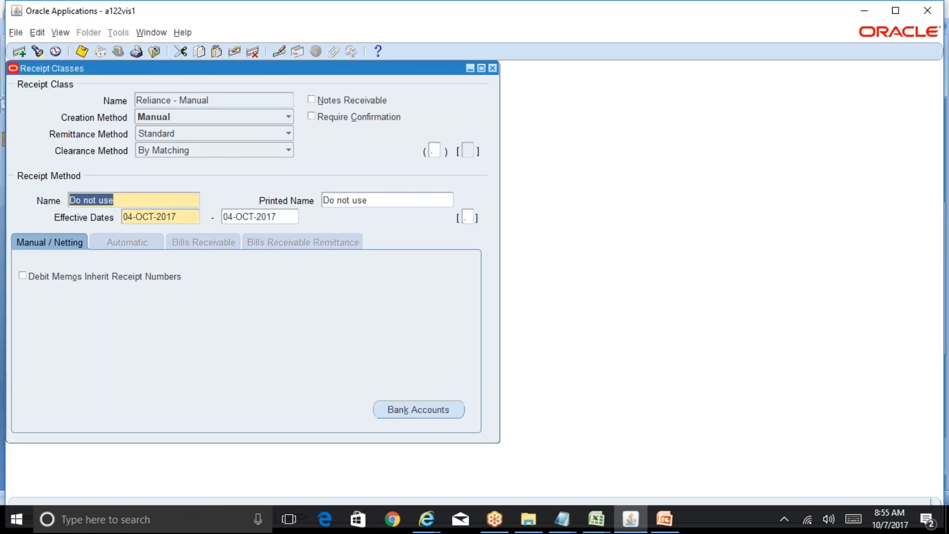
{"action": "key", "text": "Down"}
{"action": "left_click", "coordinate": [433, 418]}
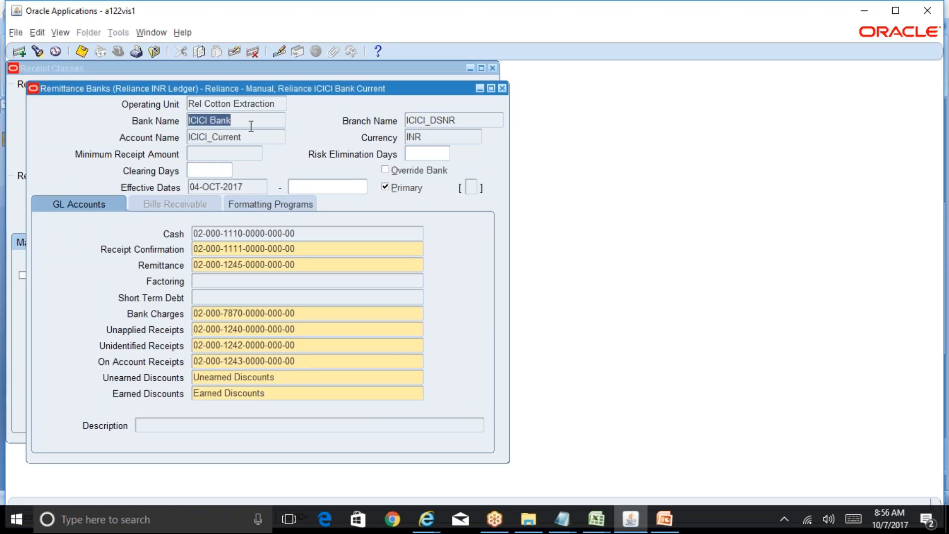
Step: Try to add ICICI Bank, branch ICICI_DSNR, with the ICICI_Current account as another remittance bank, and clear the new record
{"action": "left_click", "coordinate": [19, 52]}
{"action": "left_click", "coordinate": [225, 124]}
{"action": "left_click", "coordinate": [281, 123]}
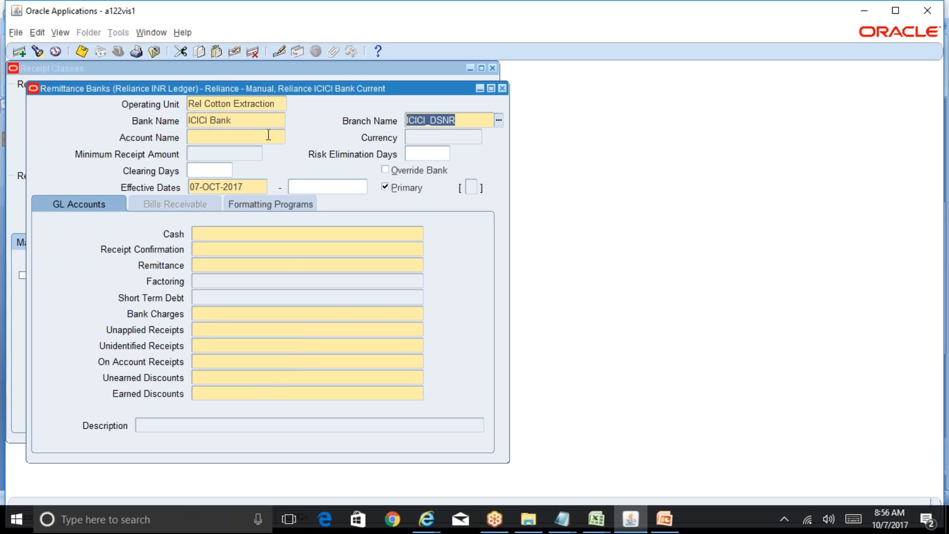
{"action": "left_click", "coordinate": [271, 136]}
{"action": "left_click", "coordinate": [280, 138]}
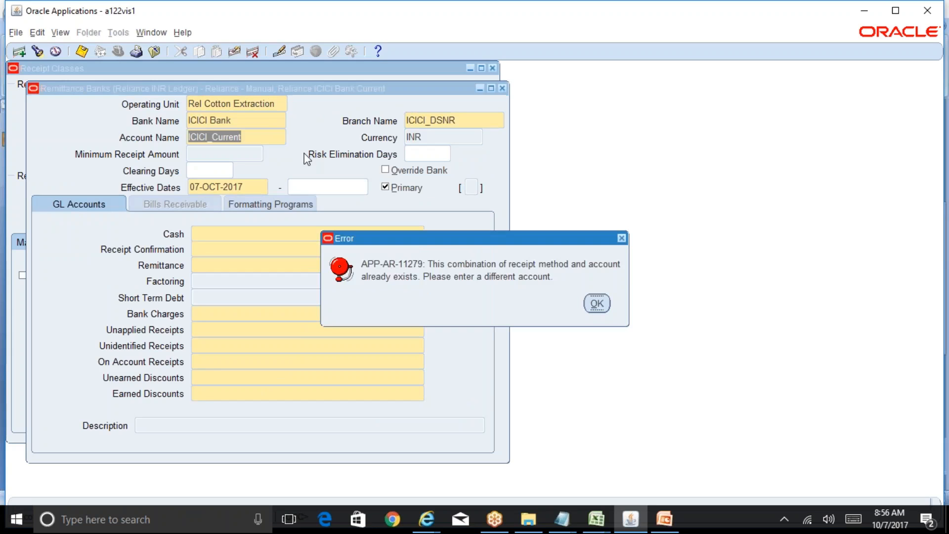
{"action": "left_click", "coordinate": [595, 303]}
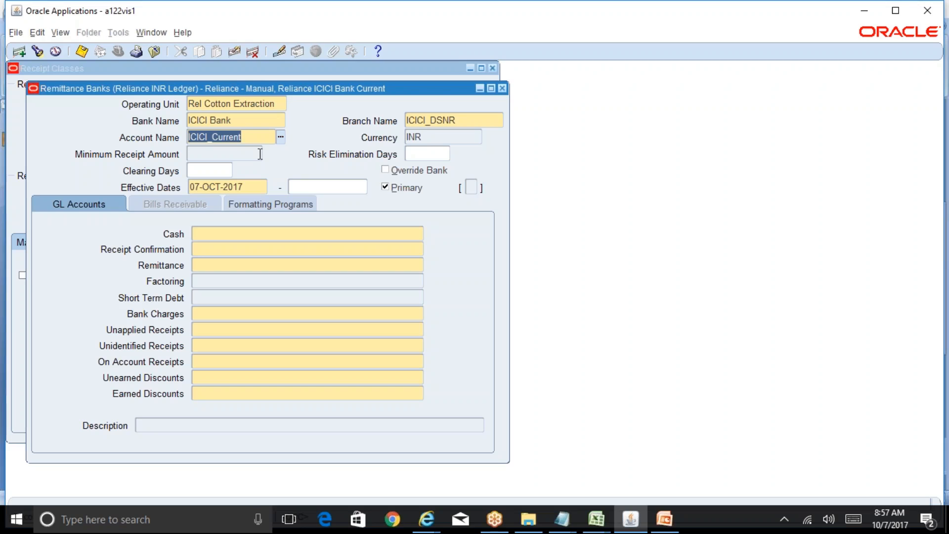
{"action": "key", "text": "alt+e"}
{"action": "key", "text": "c"}
{"action": "key", "text": "r"}
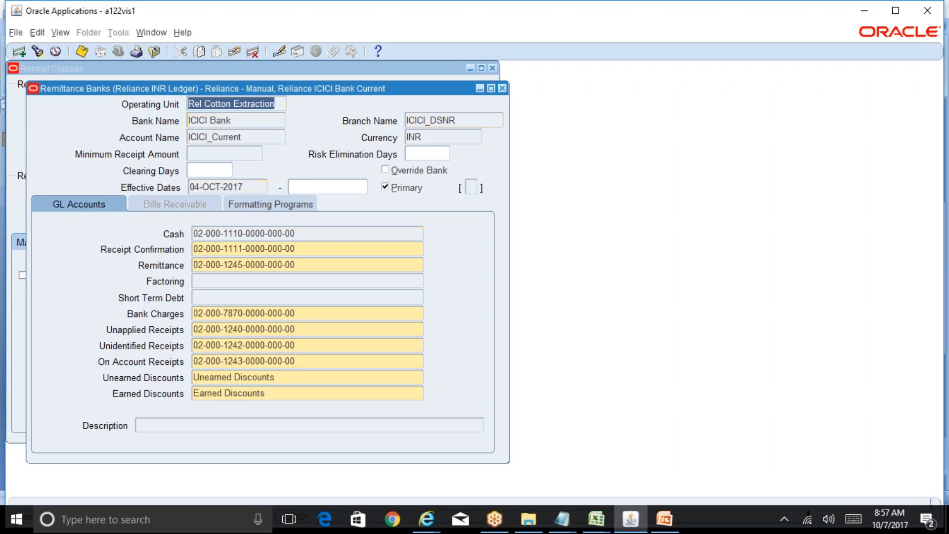
Step: Close the remittance bank and receipt class forms, and switch to the Table of Contents sheet of the Excel workbook
{"action": "left_click", "coordinate": [502, 89]}
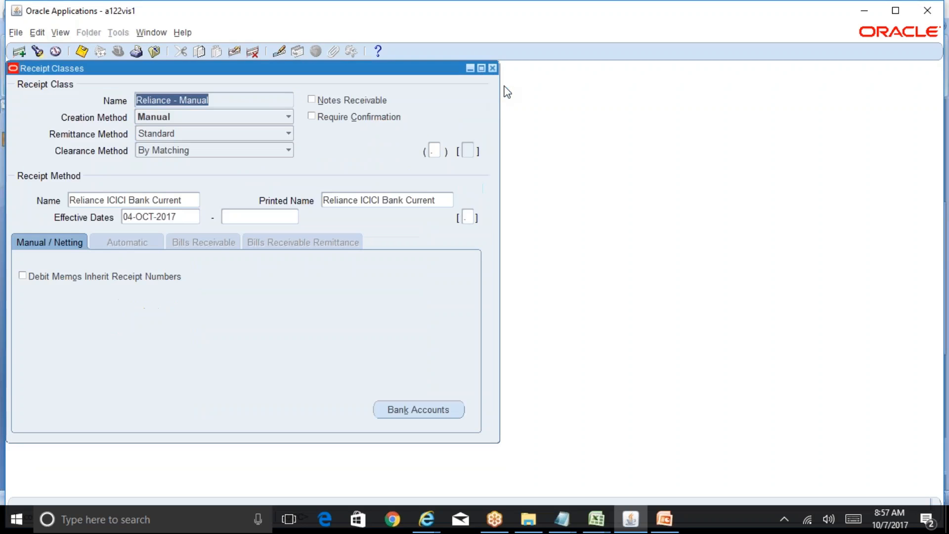
{"action": "left_click", "coordinate": [493, 68]}
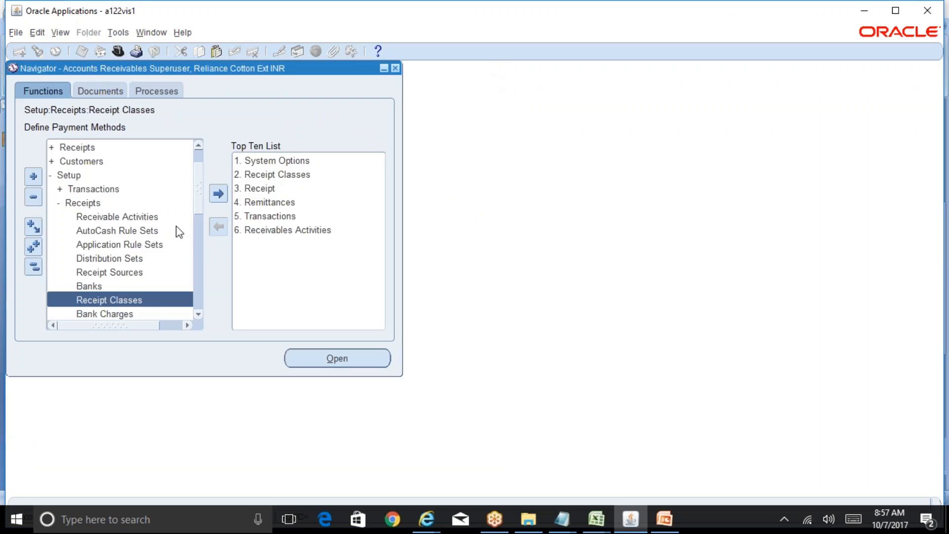
{"action": "left_click", "coordinate": [600, 524]}
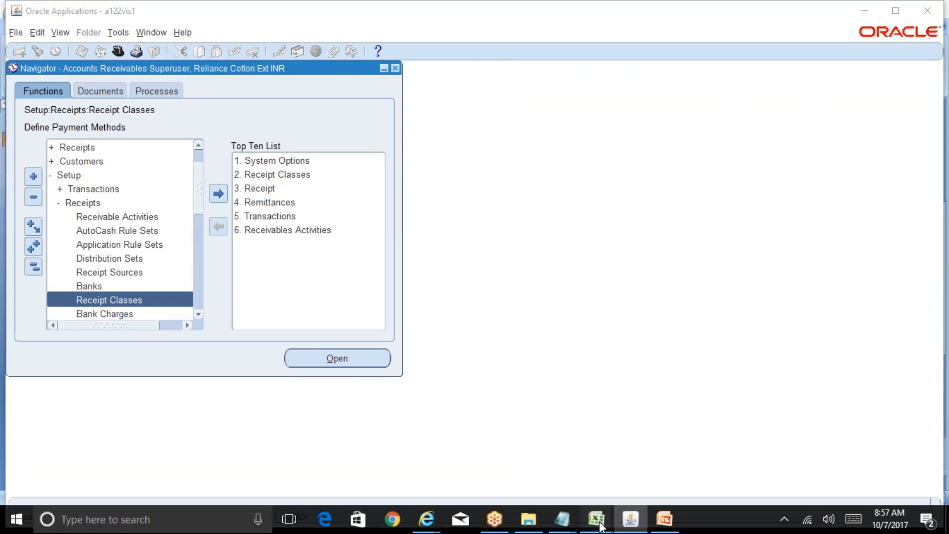
{"action": "left_click", "coordinate": [563, 455]}
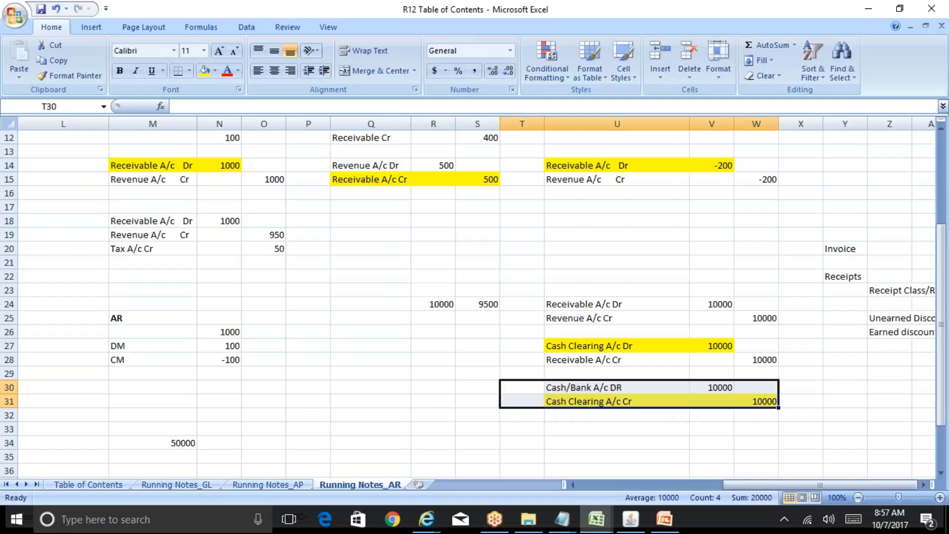
{"action": "left_click", "coordinate": [122, 484]}
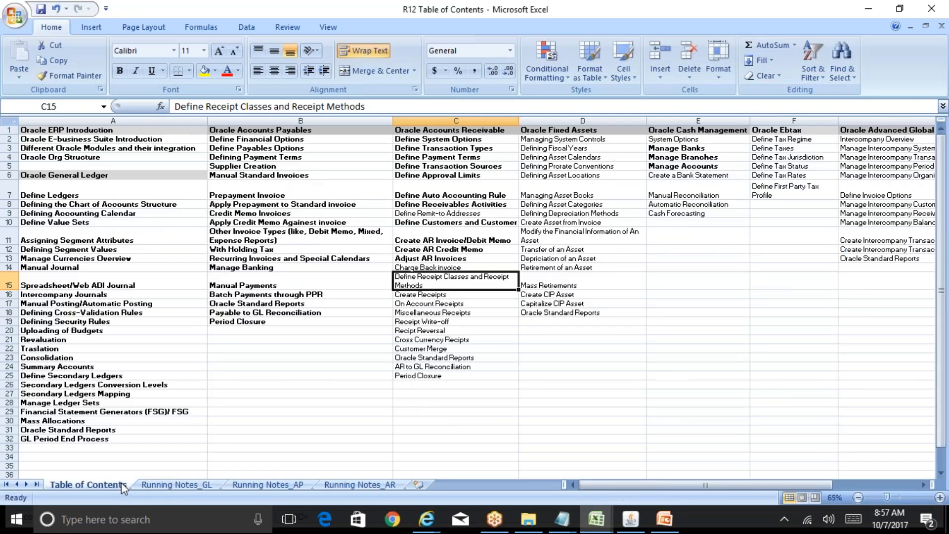